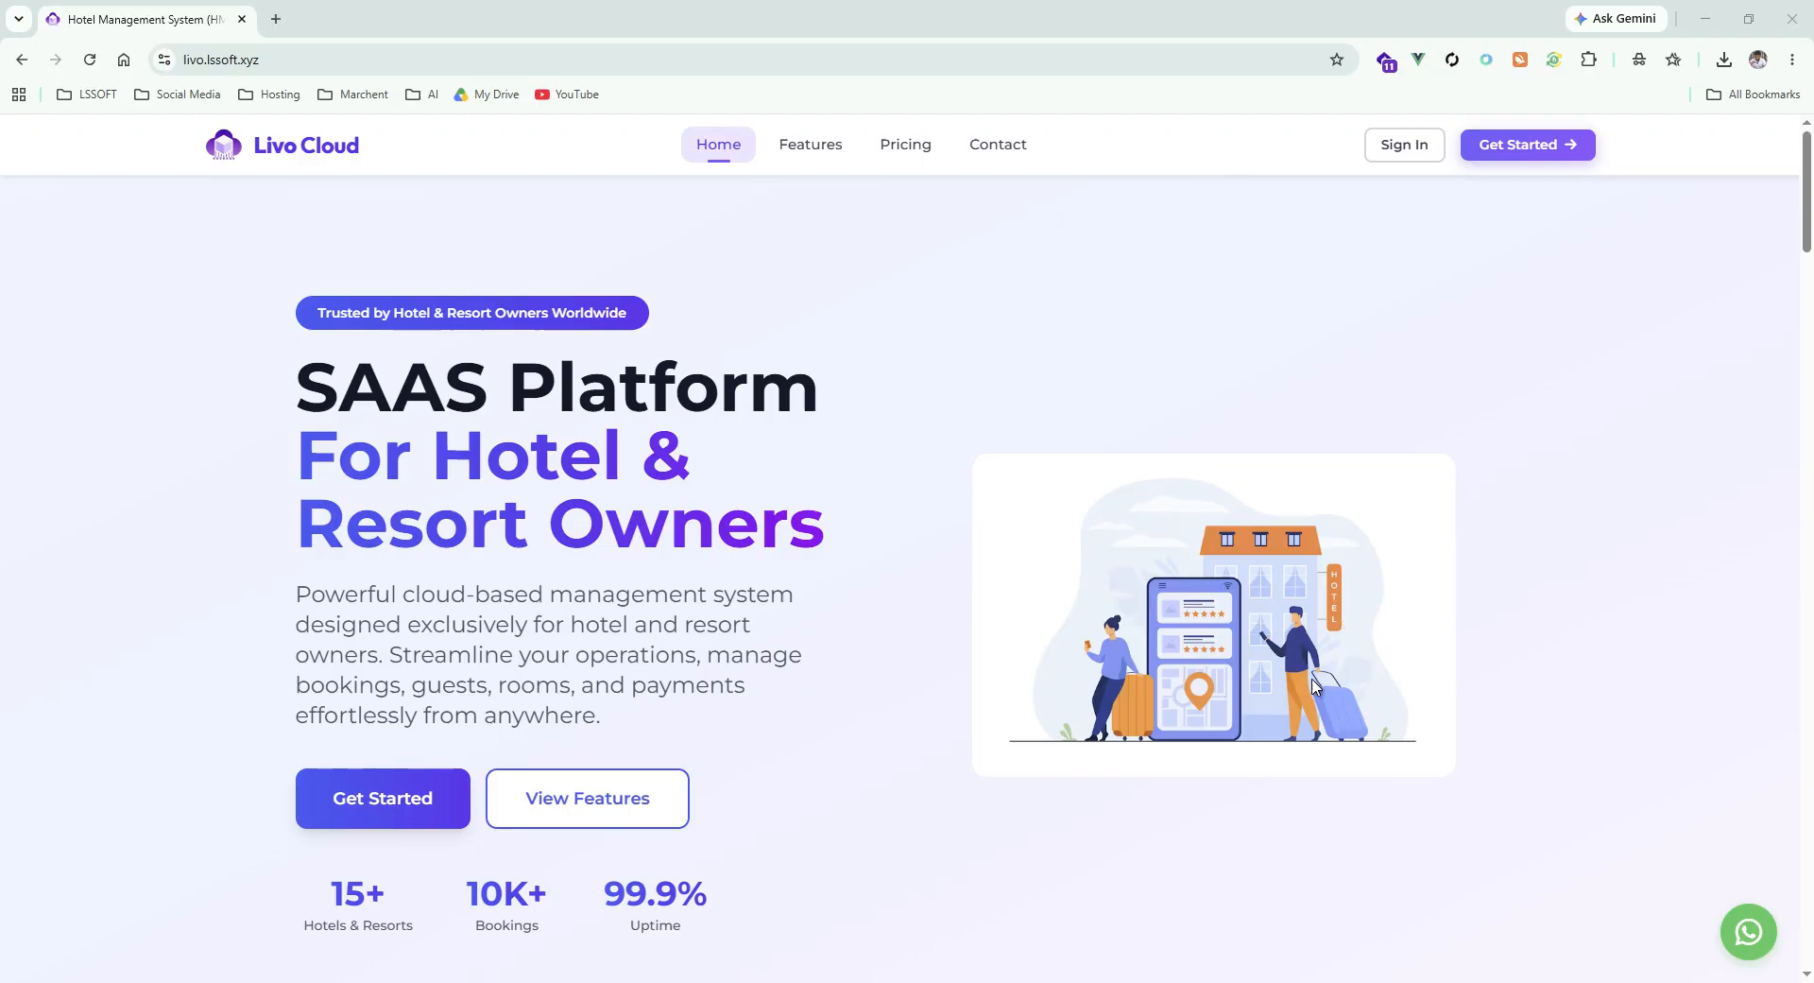
Look over the home page's headline statistics and the feature cards for hotel and resort management
{"action": "scroll", "coordinate": [1351, 662], "scroll_direction": "down", "scroll_amount": 1}
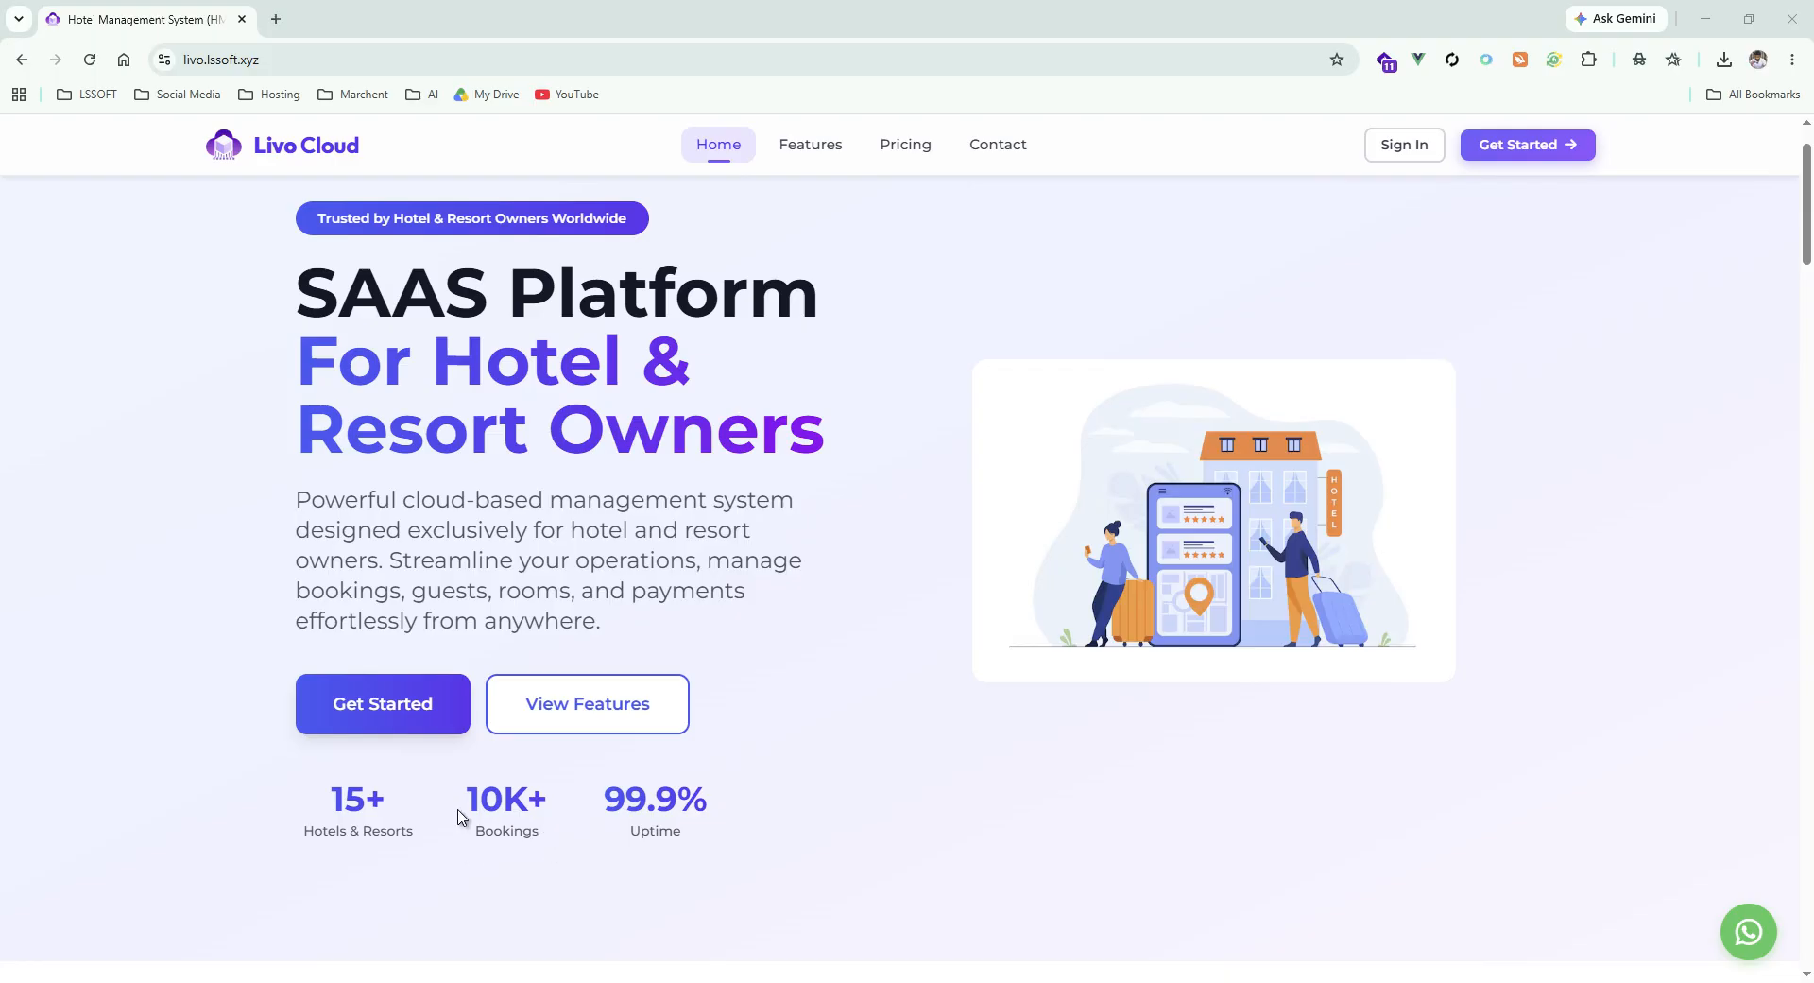
{"action": "left_click_drag", "start_coordinate": [460, 810], "coordinate": [571, 821]}
{"action": "left_click", "coordinate": [570, 821]}
{"action": "left_click_drag", "start_coordinate": [597, 811], "coordinate": [753, 802]}
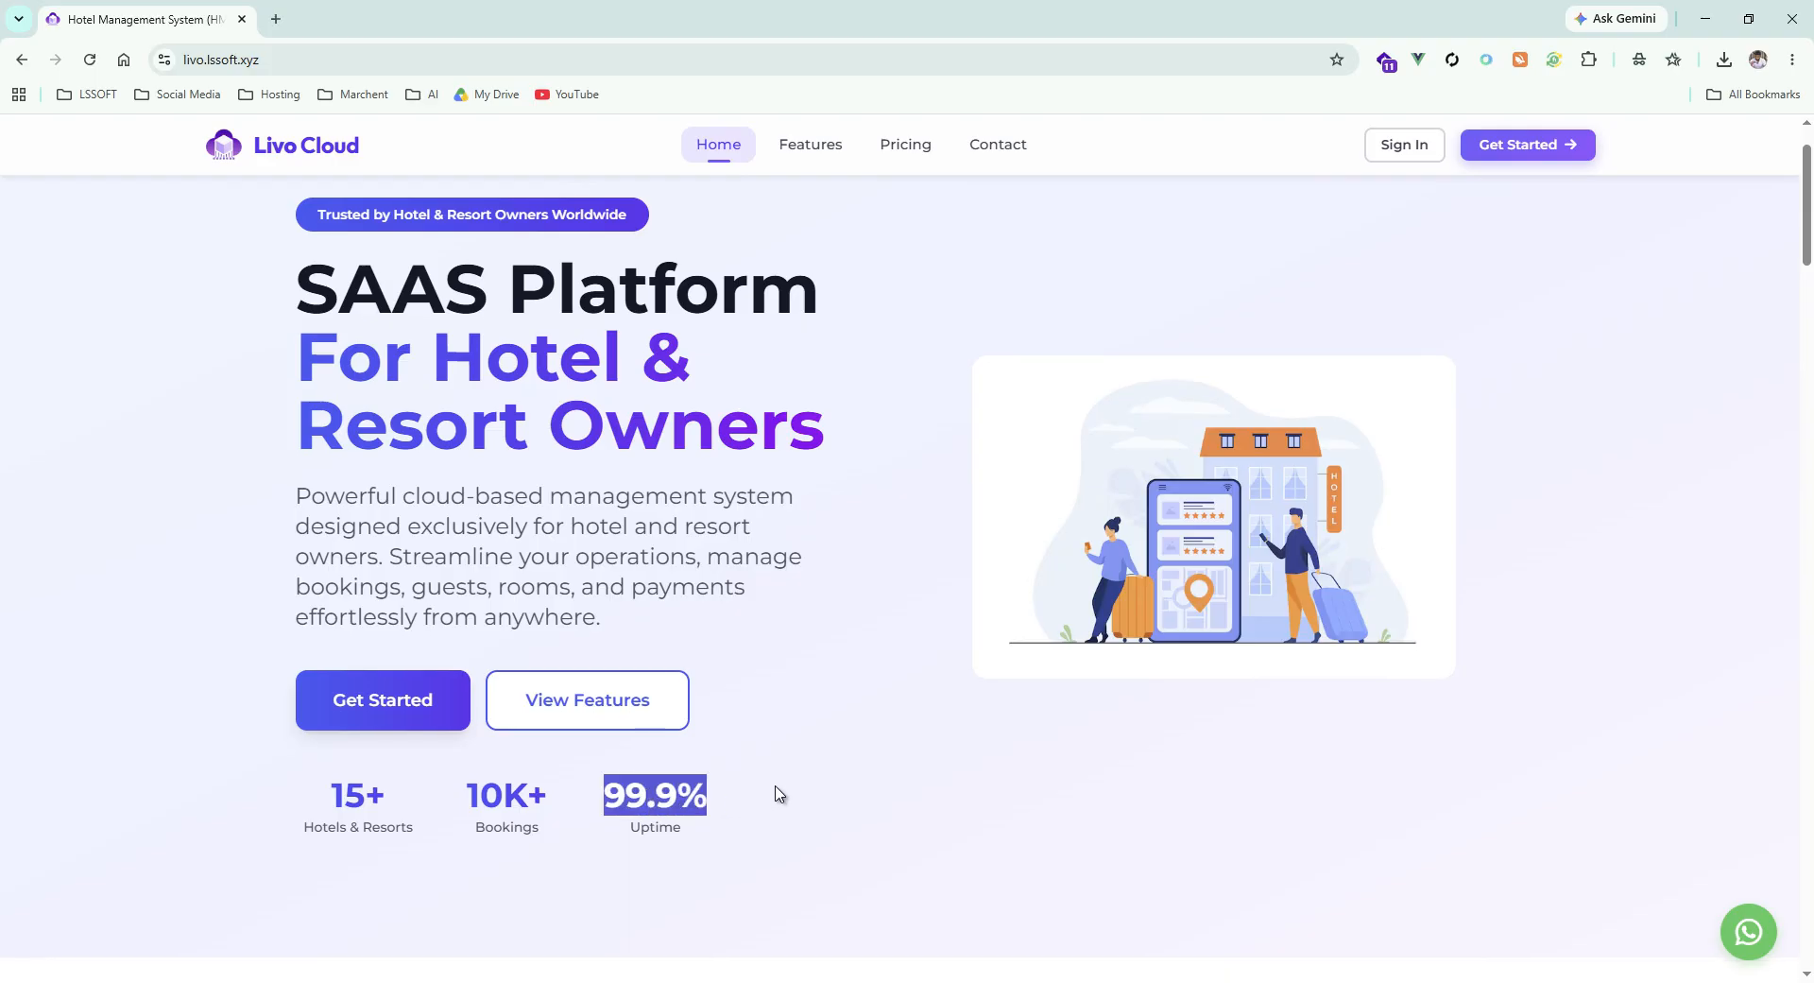
{"action": "scroll", "coordinate": [785, 793], "scroll_direction": "down", "scroll_amount": 10}
{"action": "scroll", "coordinate": [878, 775], "scroll_direction": "up", "scroll_amount": 5}
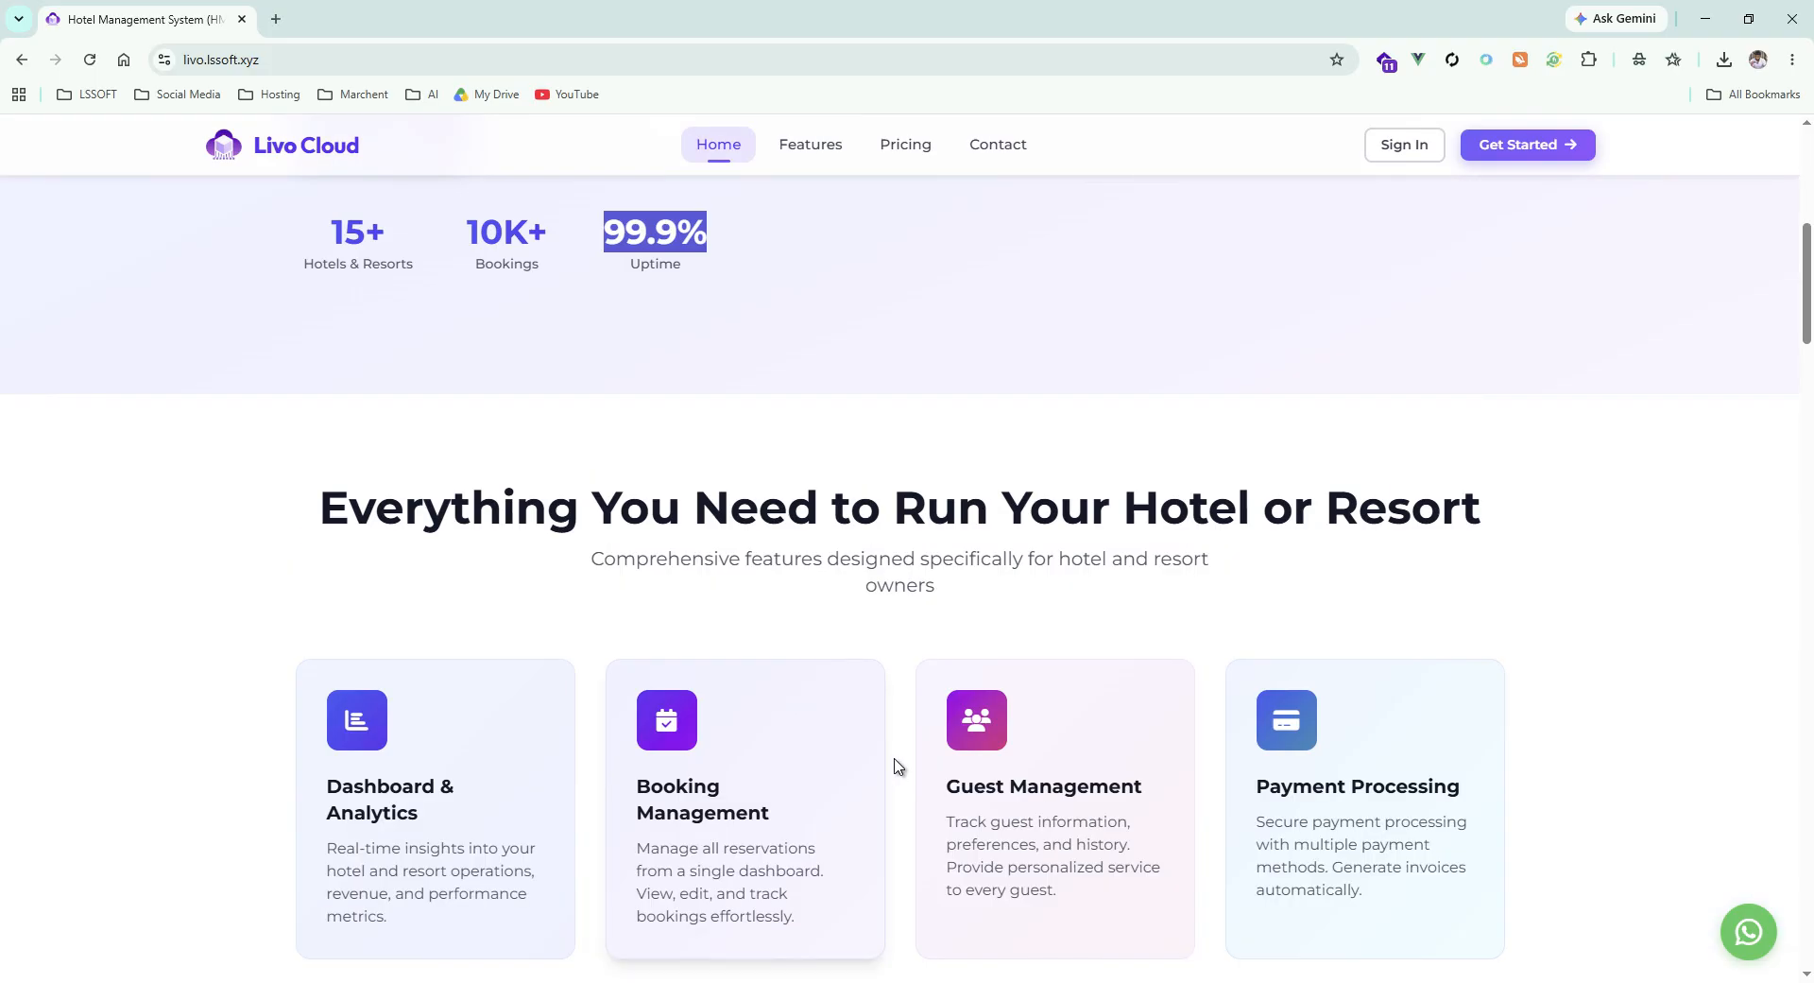
{"action": "scroll", "coordinate": [1039, 700], "scroll_direction": "down", "scroll_amount": 5}
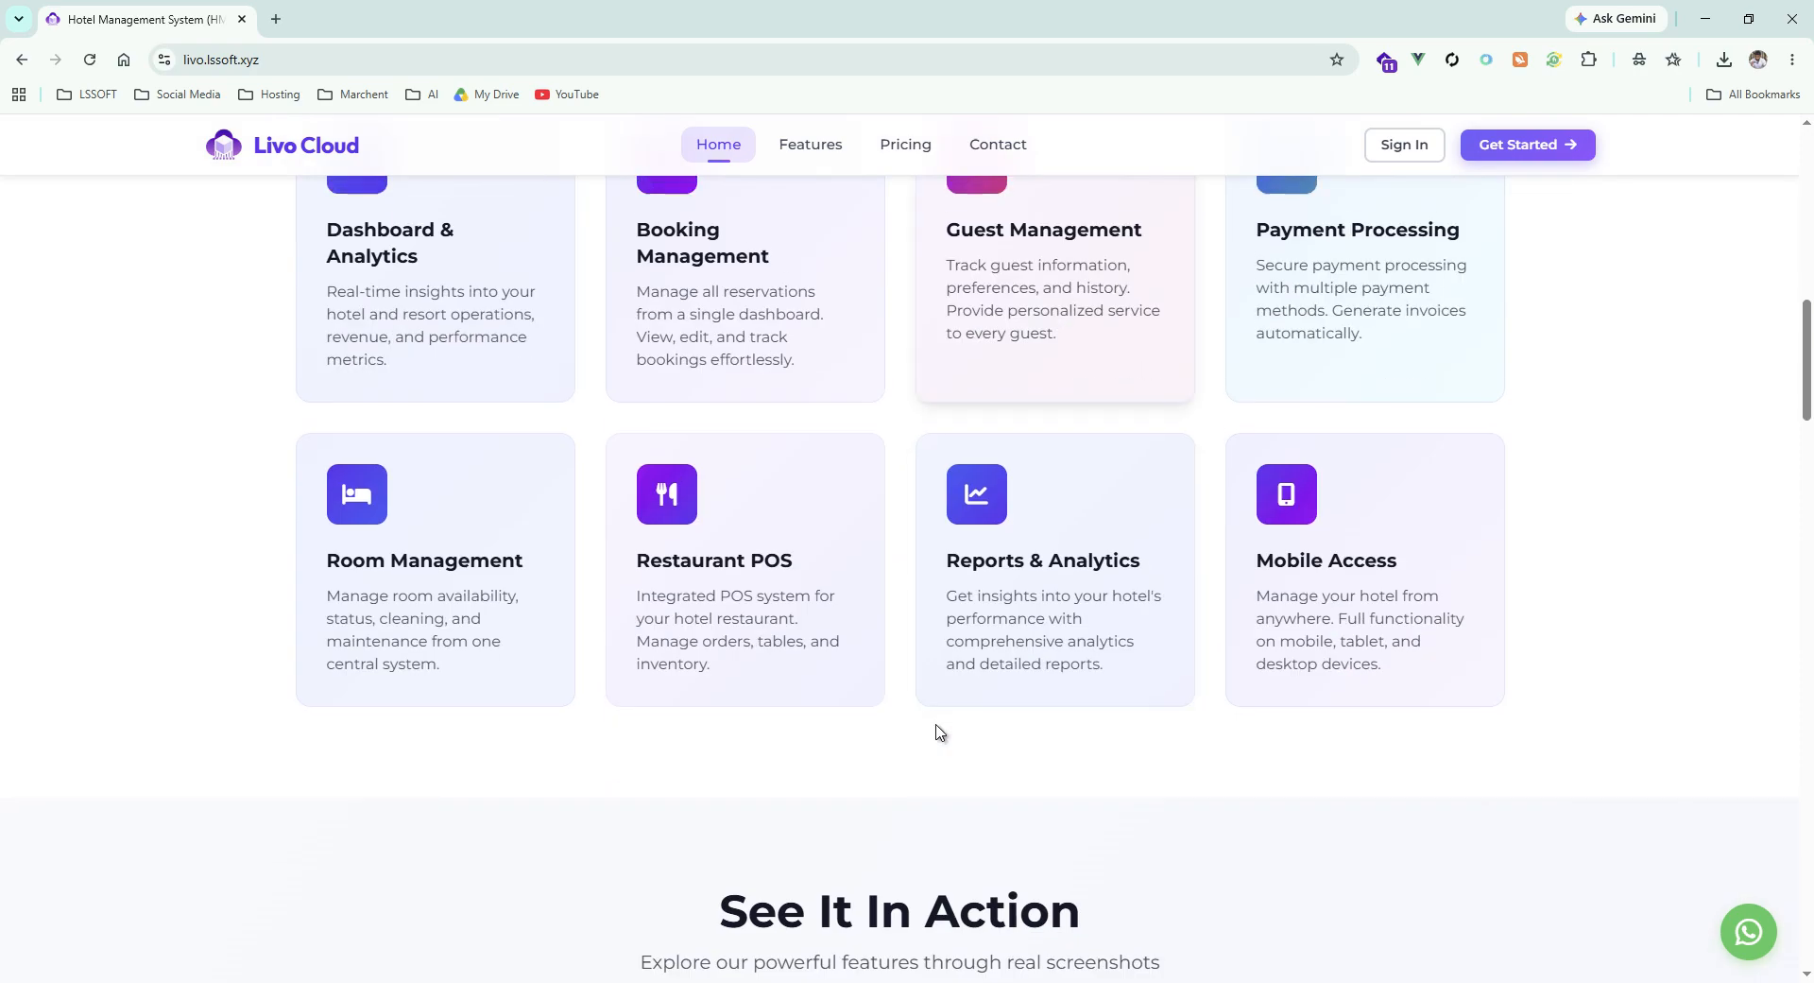
{"action": "scroll", "coordinate": [1426, 558], "scroll_direction": "up", "scroll_amount": 11}
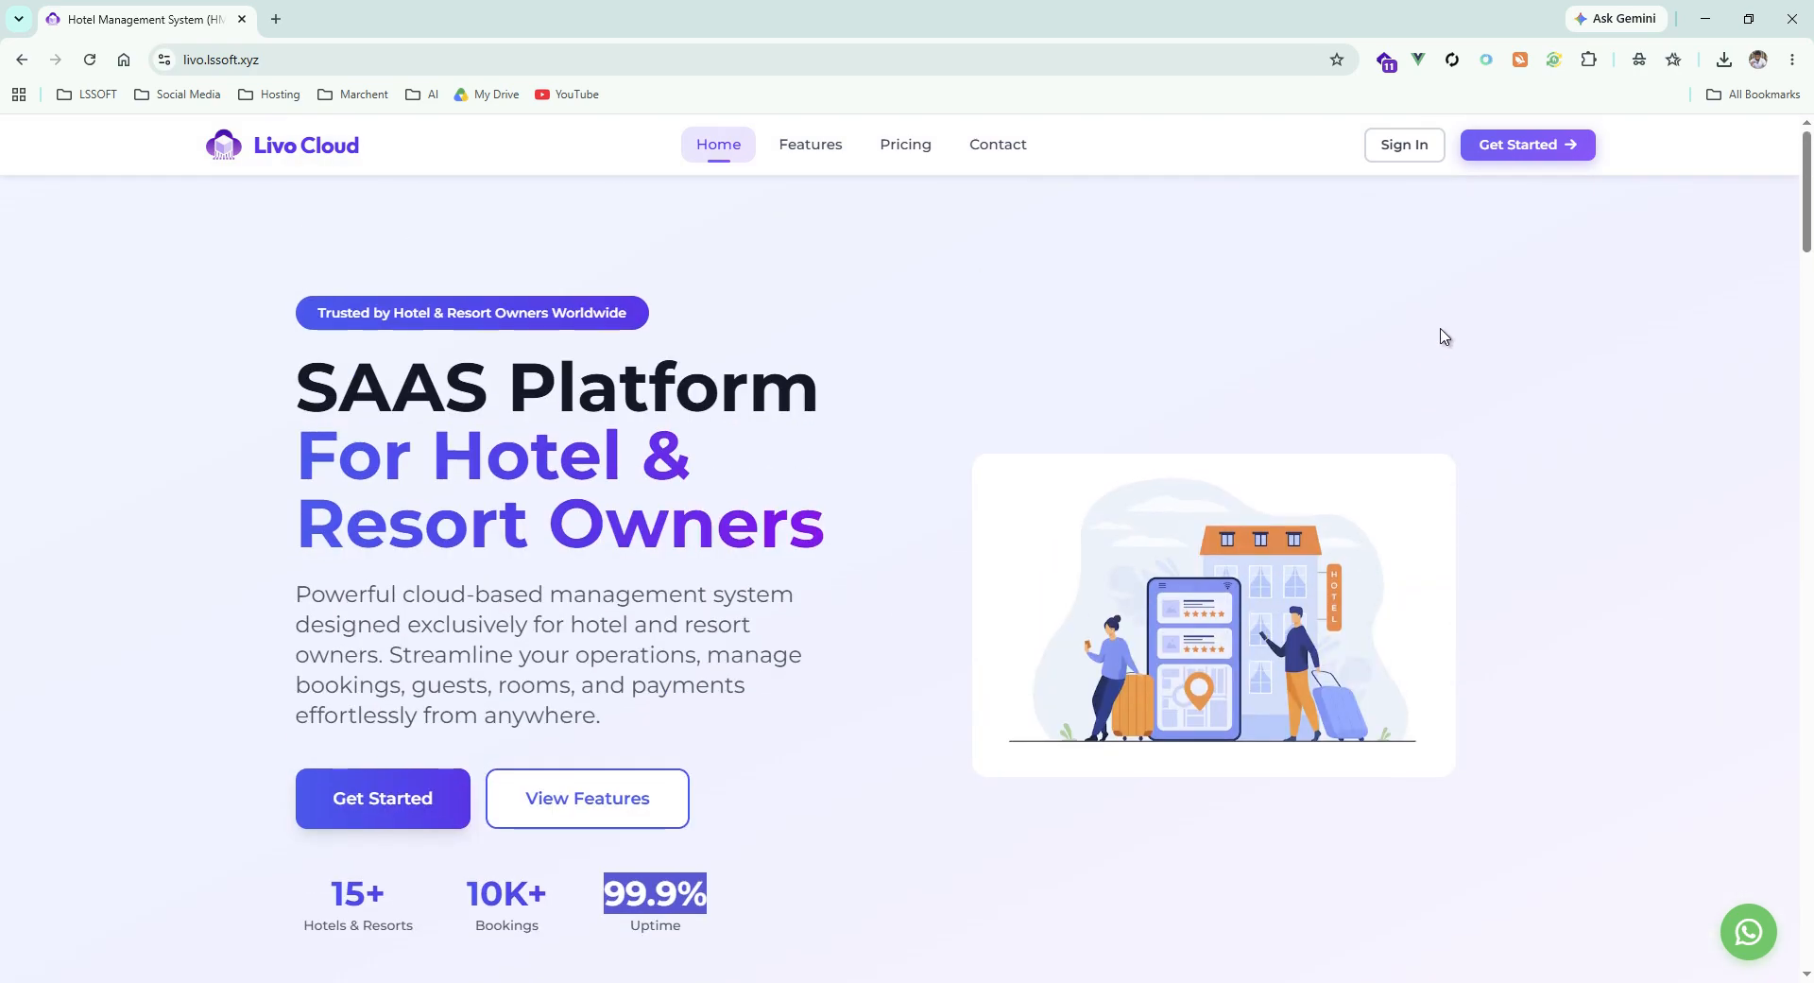
Sign in to the hotel management system with the prefilled login credentials
{"action": "left_click", "coordinate": [1403, 146]}
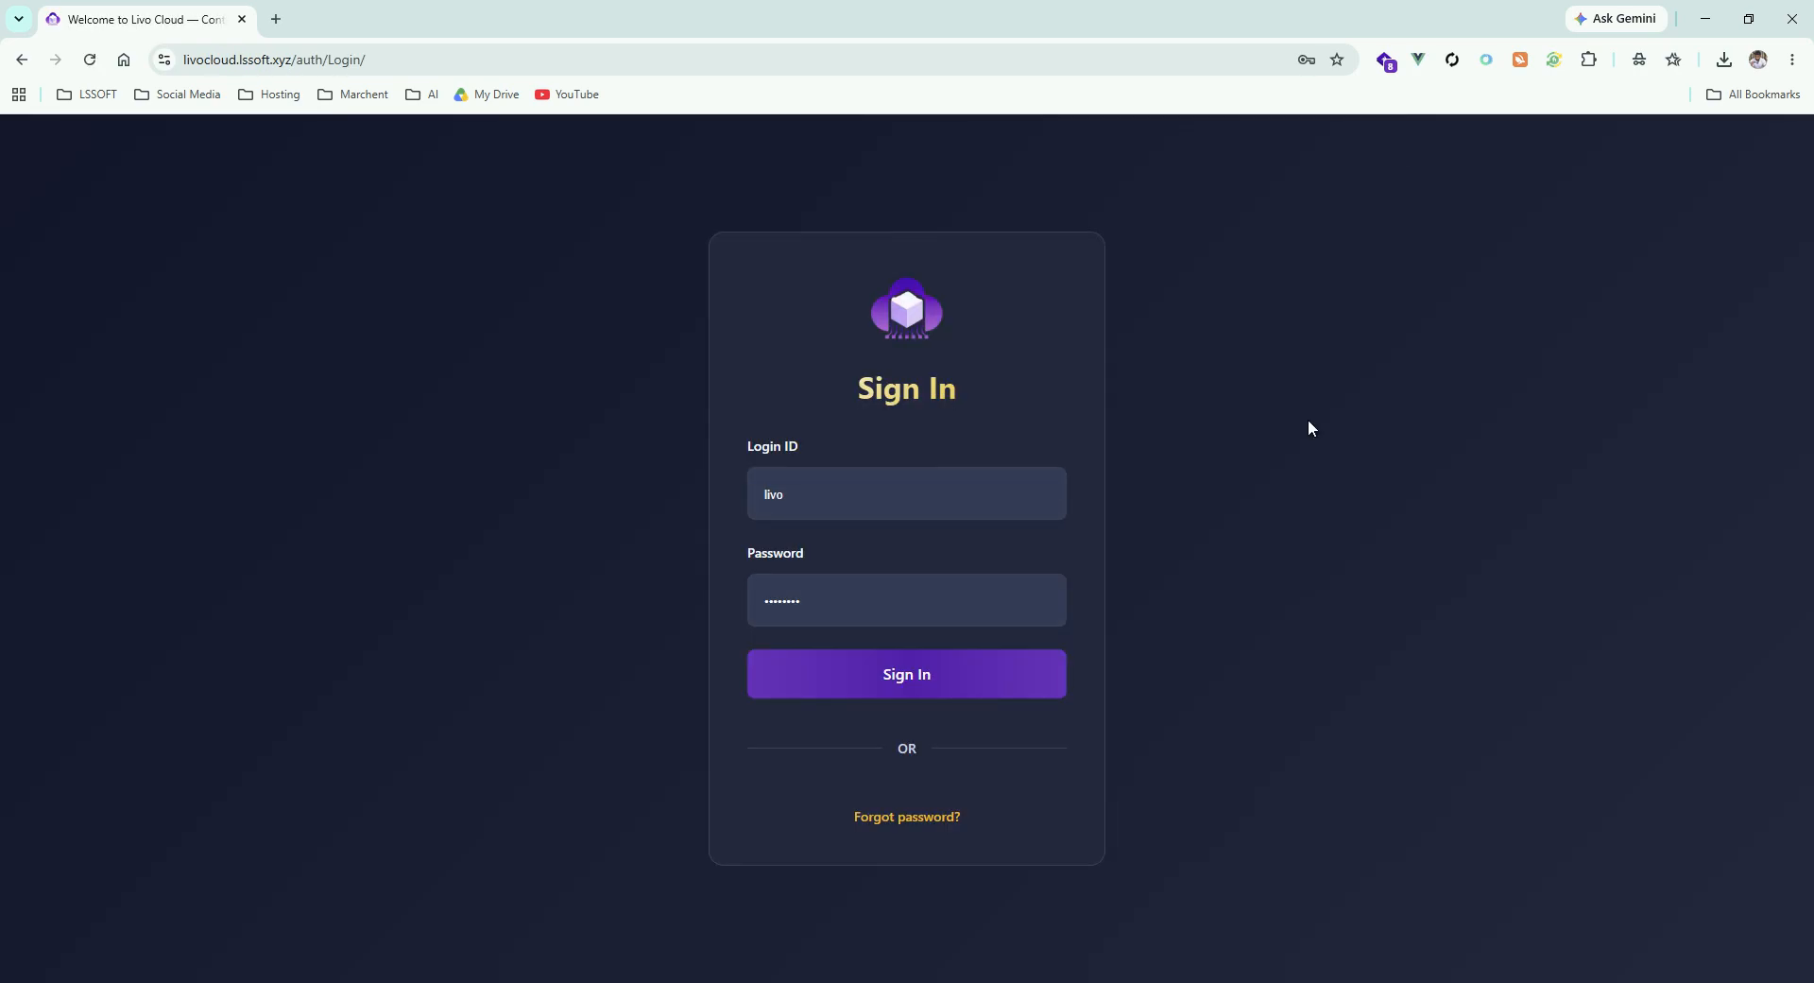
{"action": "left_click", "coordinate": [959, 688]}
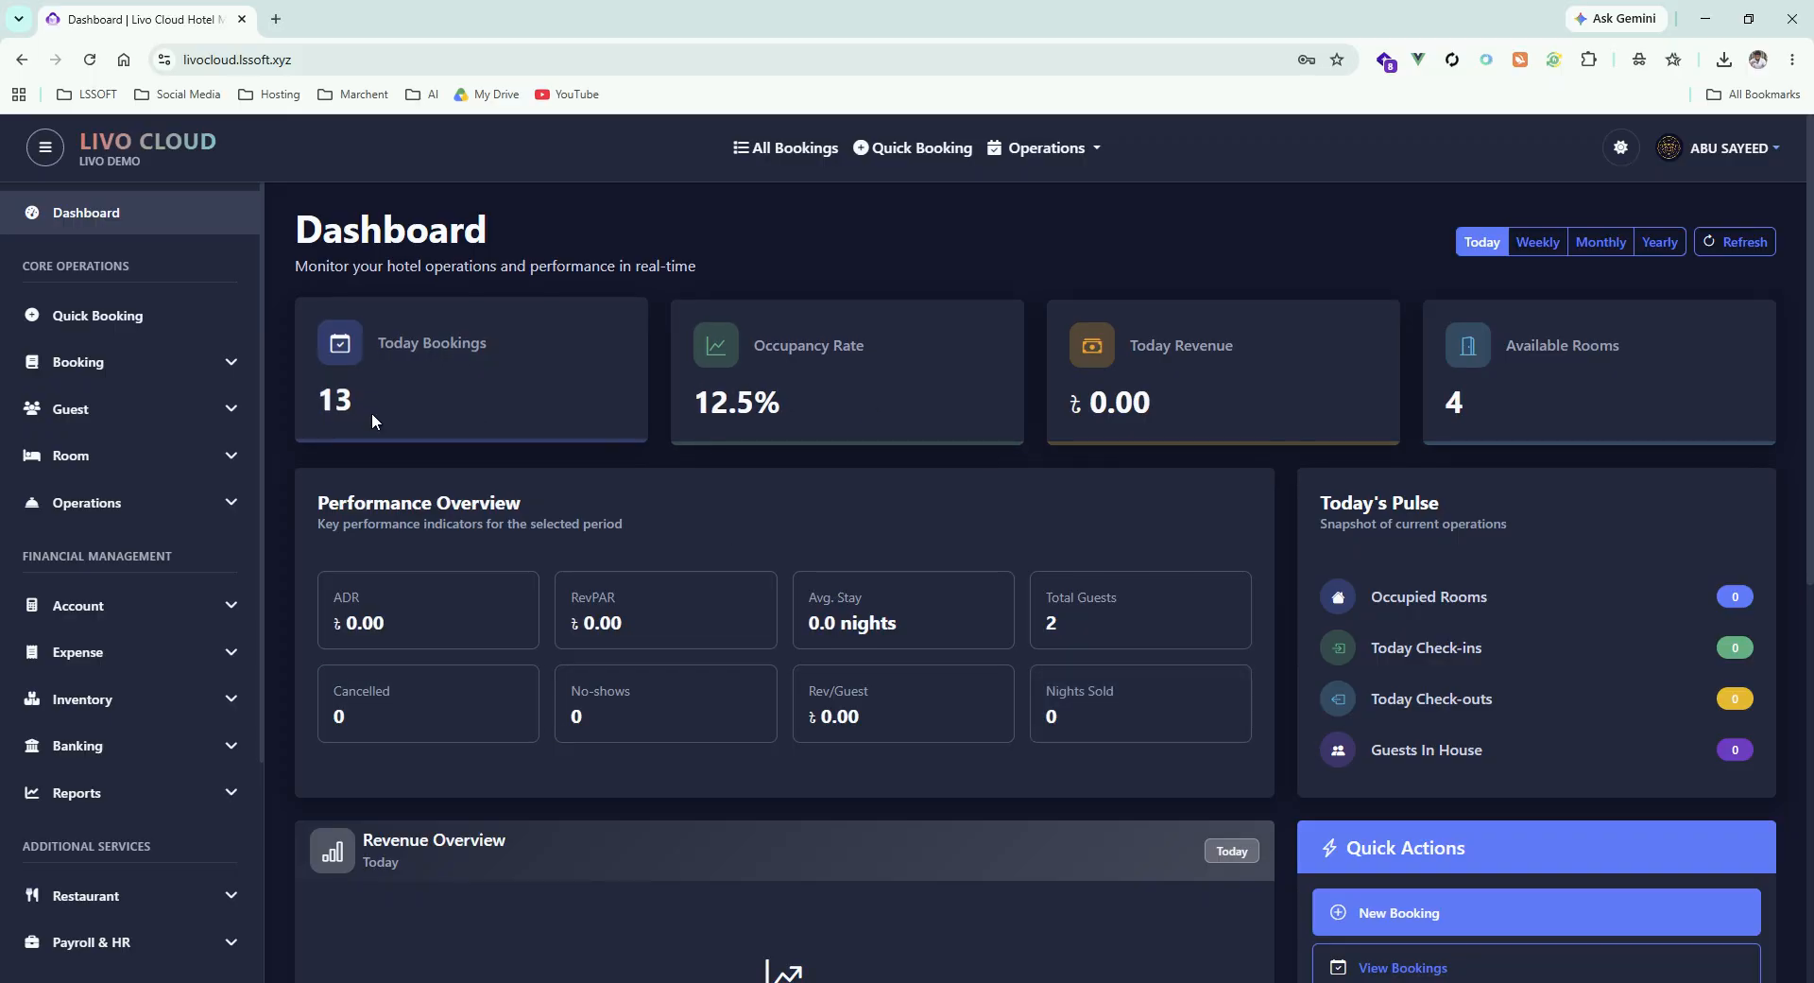
Examine the dashboard's bookings, occupancy, revenue and available-room figures, along with the overview and housekeeping sections below
{"action": "left_click_drag", "start_coordinate": [371, 412], "coordinate": [309, 399]}
{"action": "left_click_drag", "start_coordinate": [686, 404], "coordinate": [937, 402]}
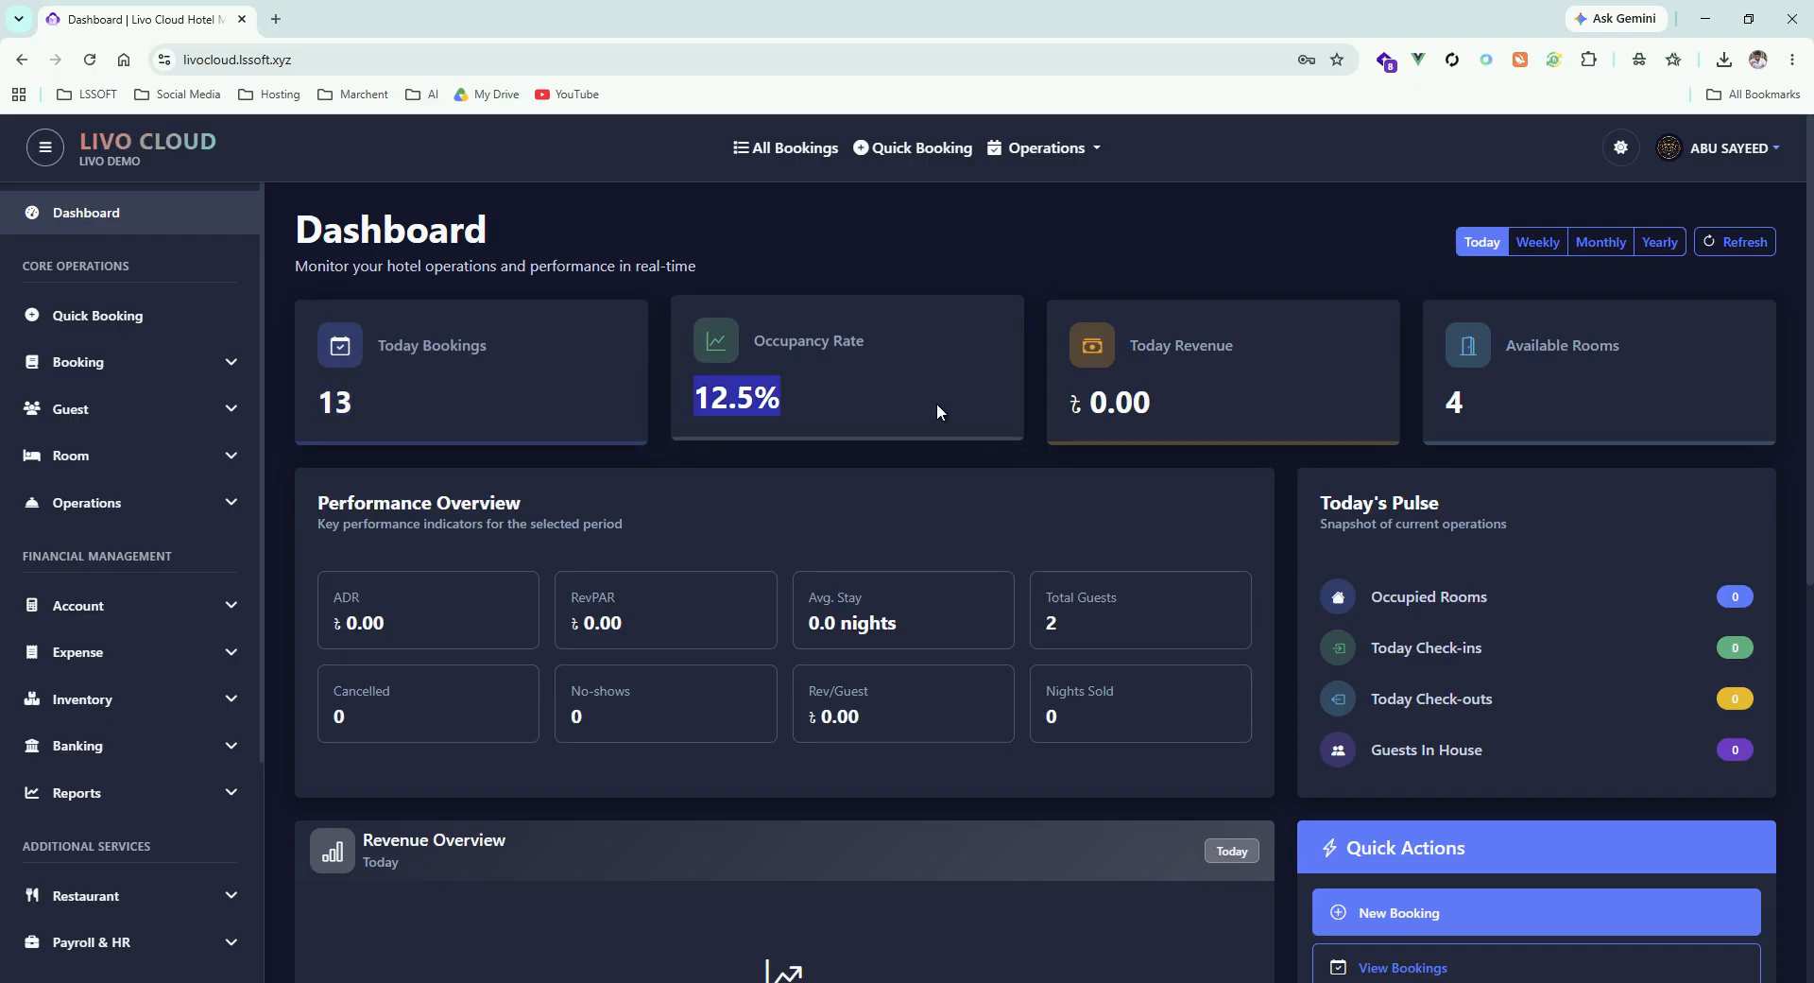
{"action": "left_click", "coordinate": [928, 401]}
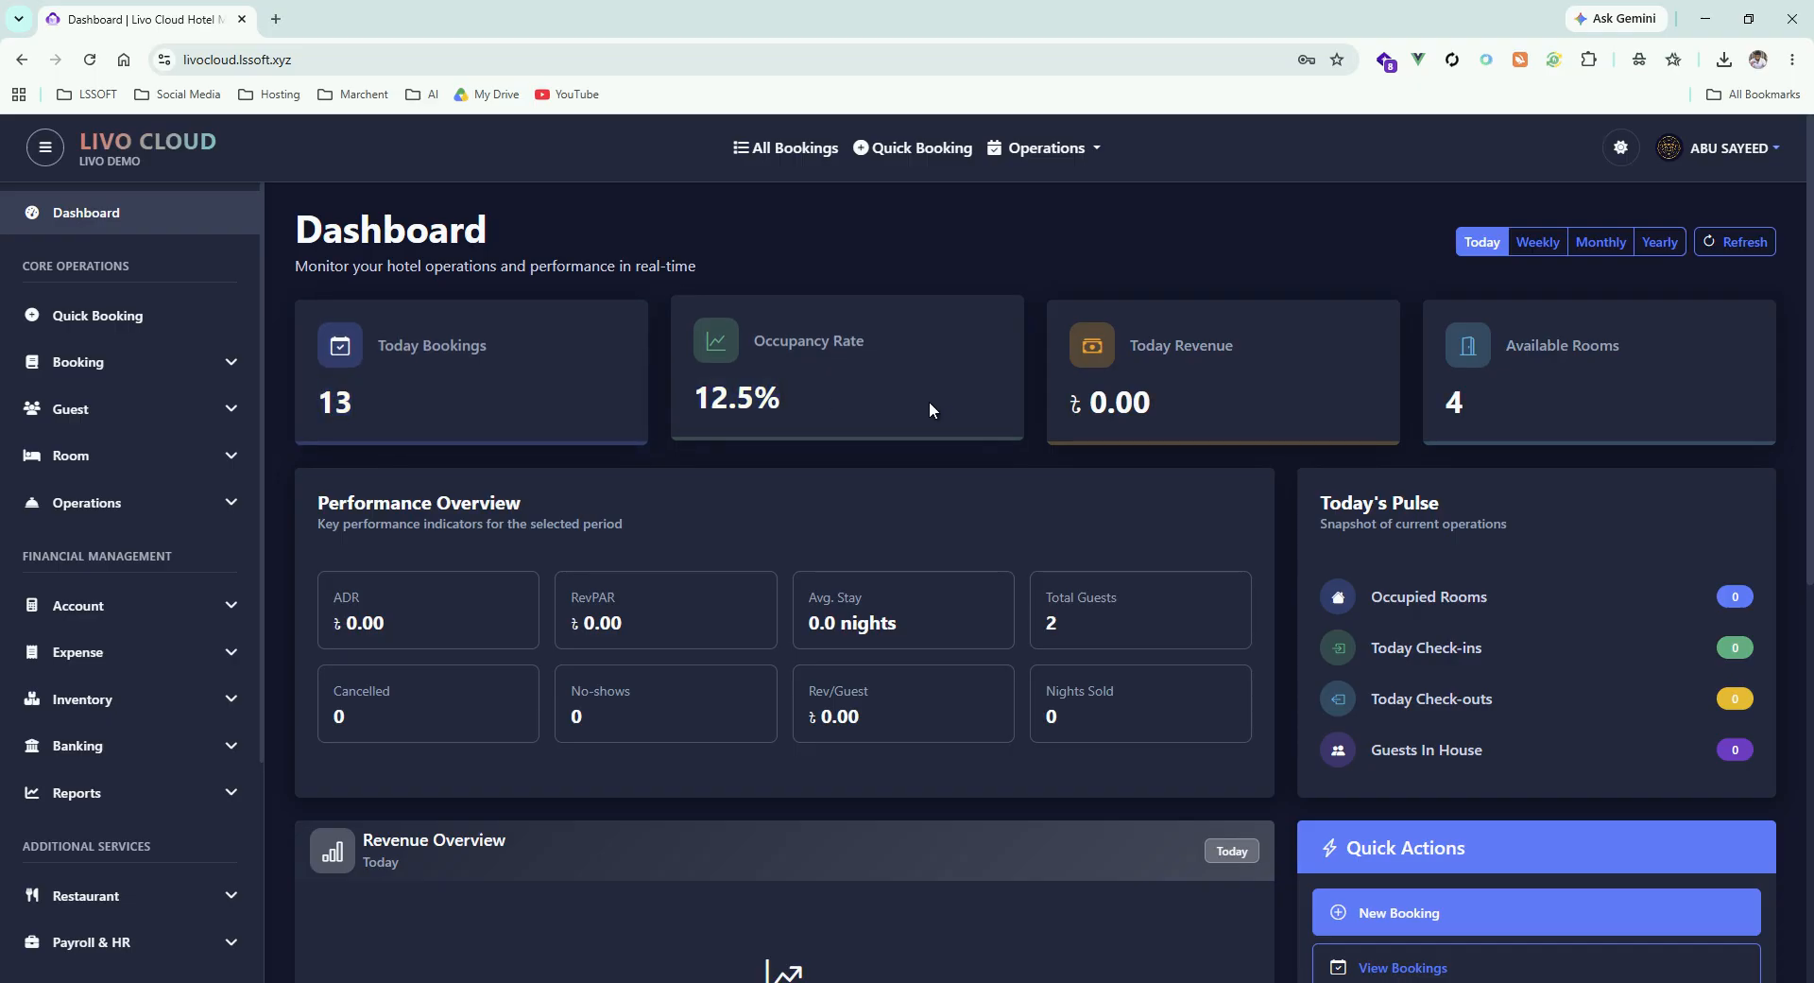
{"action": "left_click_drag", "start_coordinate": [1134, 415], "coordinate": [996, 408]}
{"action": "left_click", "coordinate": [1283, 409]}
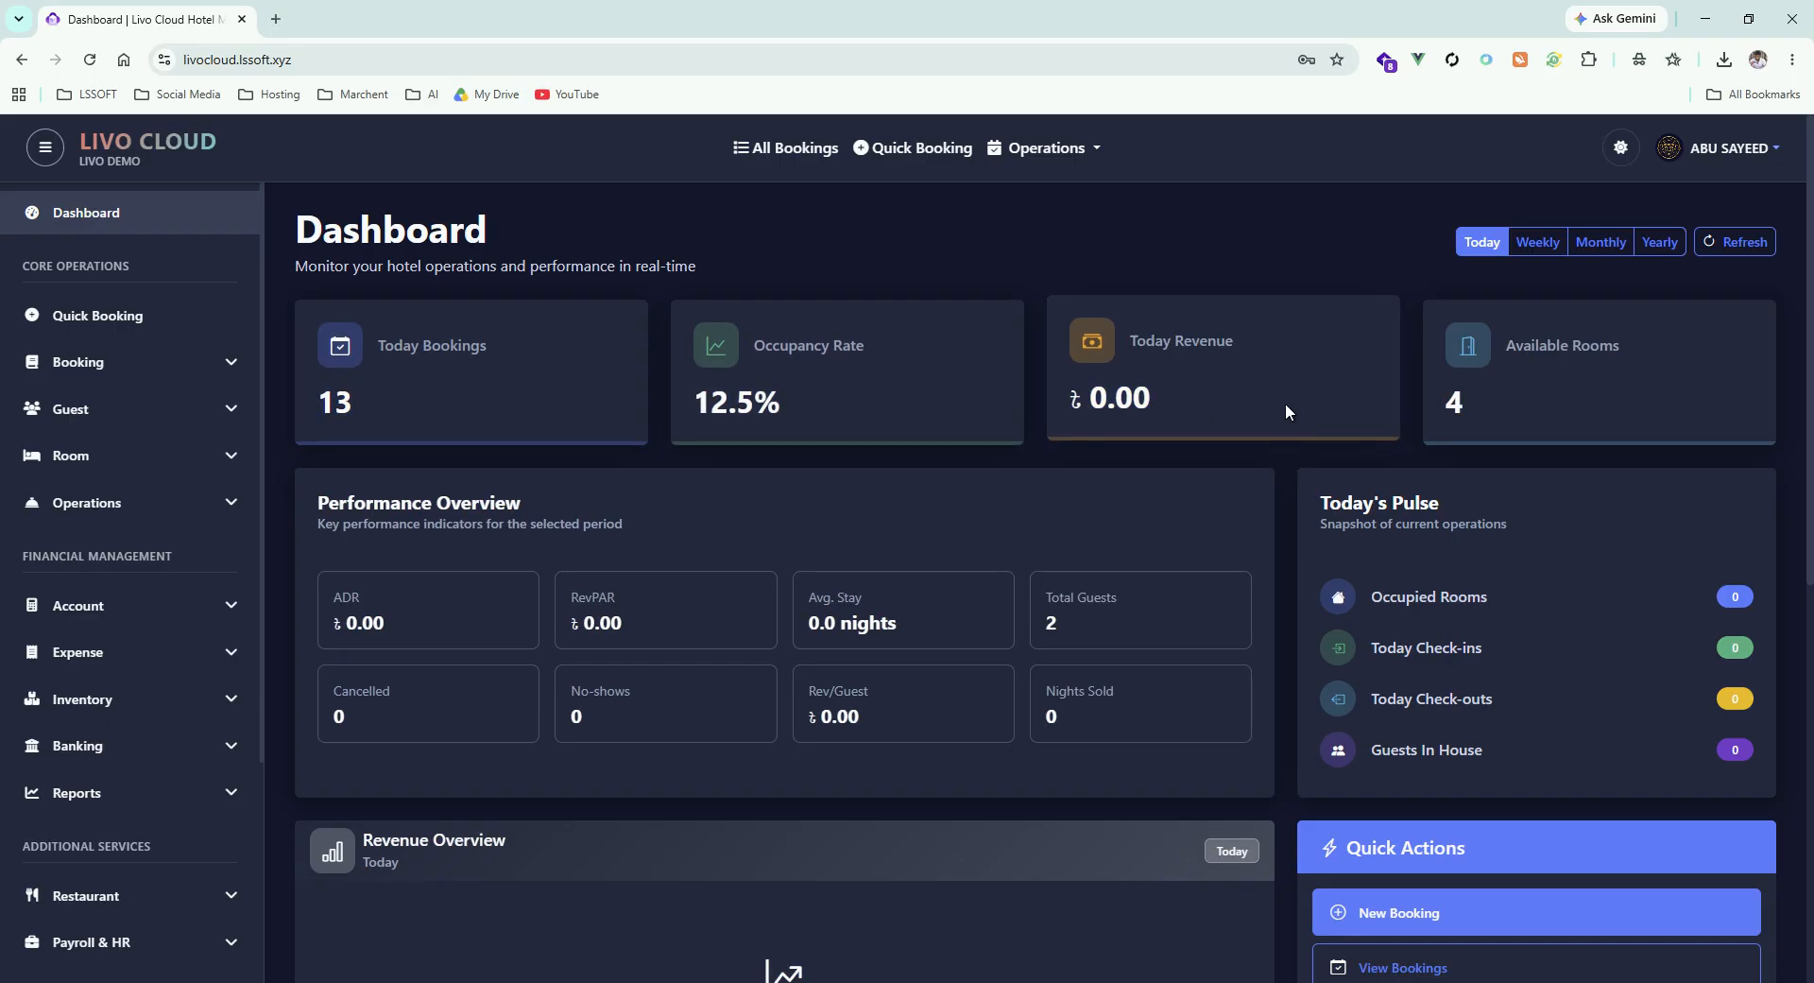
{"action": "left_click_drag", "start_coordinate": [1555, 387], "coordinate": [1372, 406]}
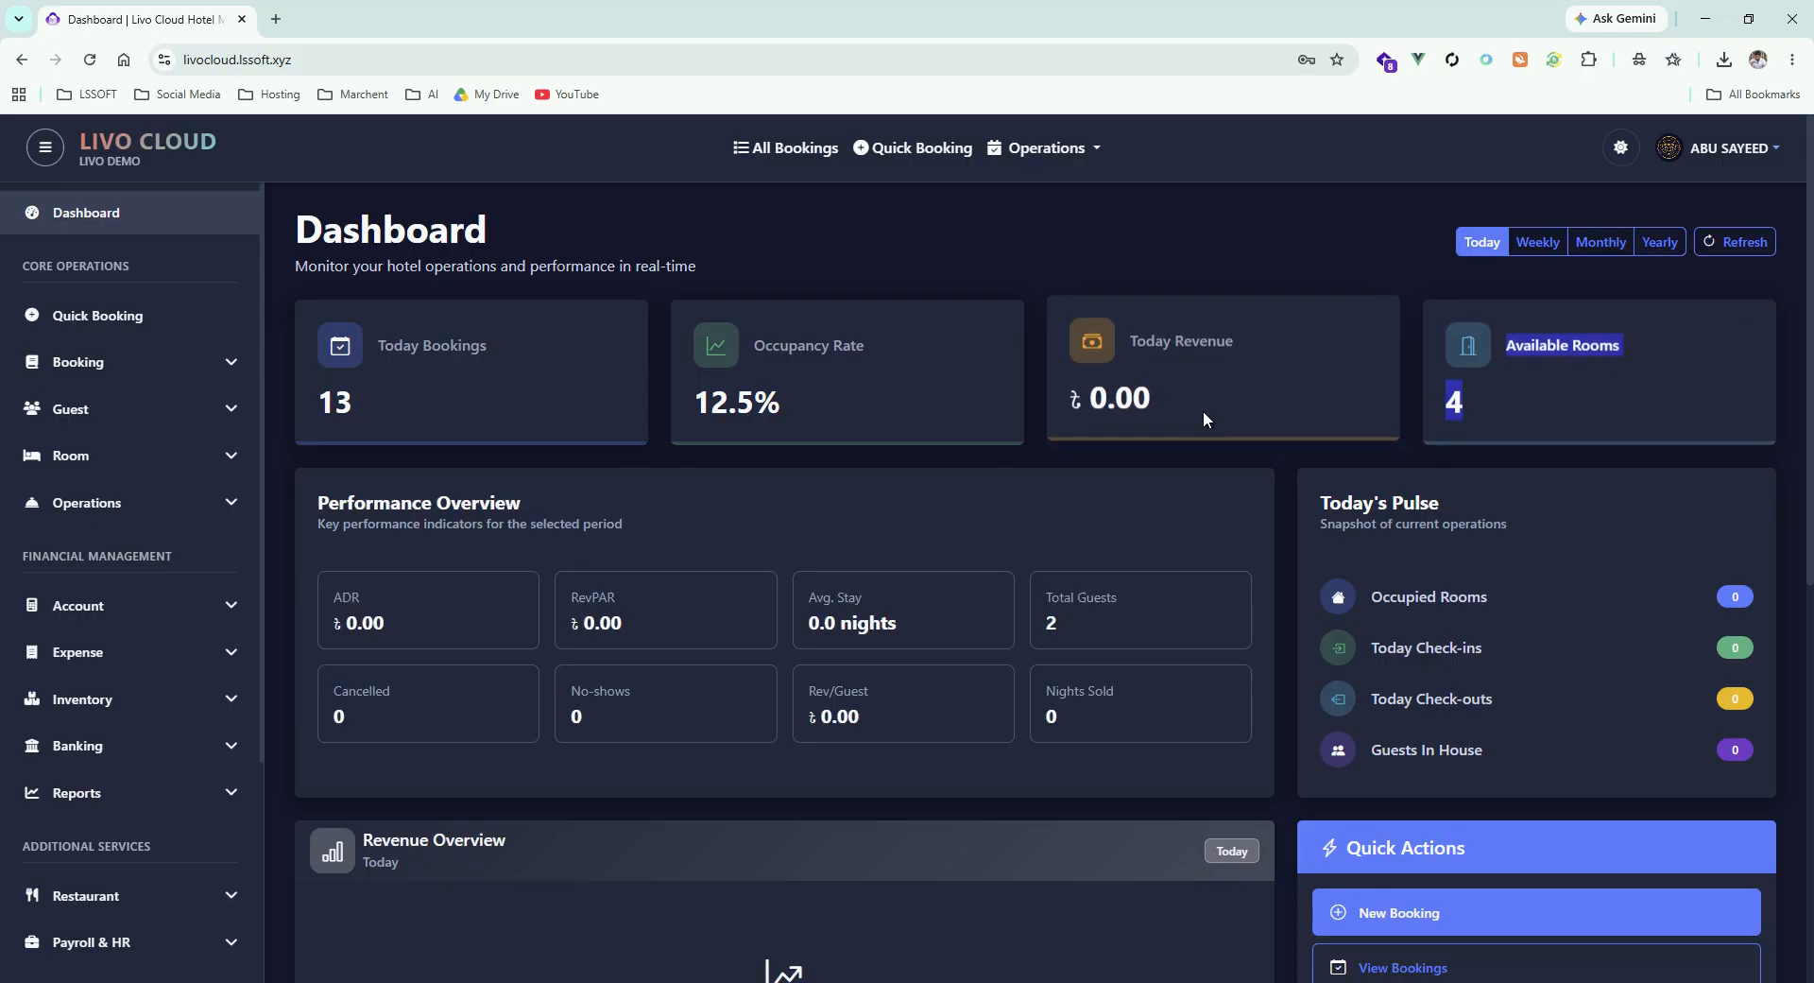
{"action": "left_click", "coordinate": [979, 588]}
{"action": "scroll", "coordinate": [749, 784], "scroll_direction": "down", "scroll_amount": 1}
{"action": "scroll", "coordinate": [749, 781], "scroll_direction": "down", "scroll_amount": 8}
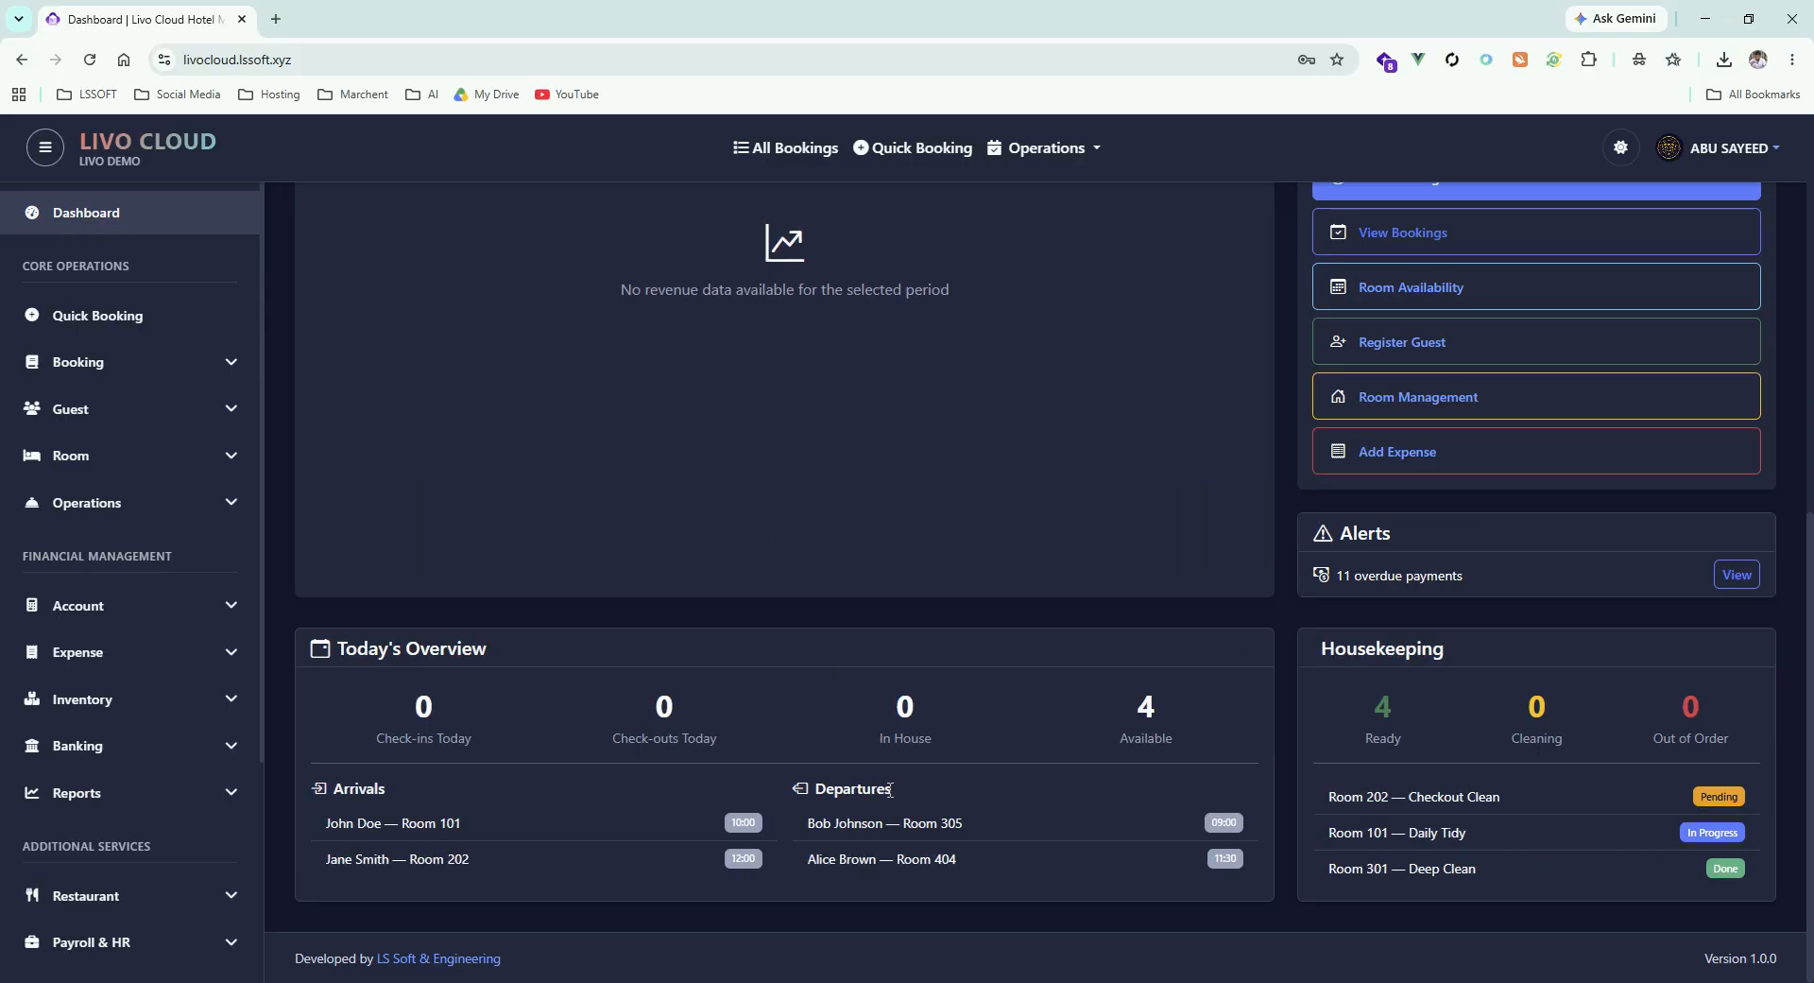
{"action": "scroll", "coordinate": [1275, 764], "scroll_direction": "up", "scroll_amount": 6}
{"action": "scroll", "coordinate": [854, 697], "scroll_direction": "up", "scroll_amount": 2}
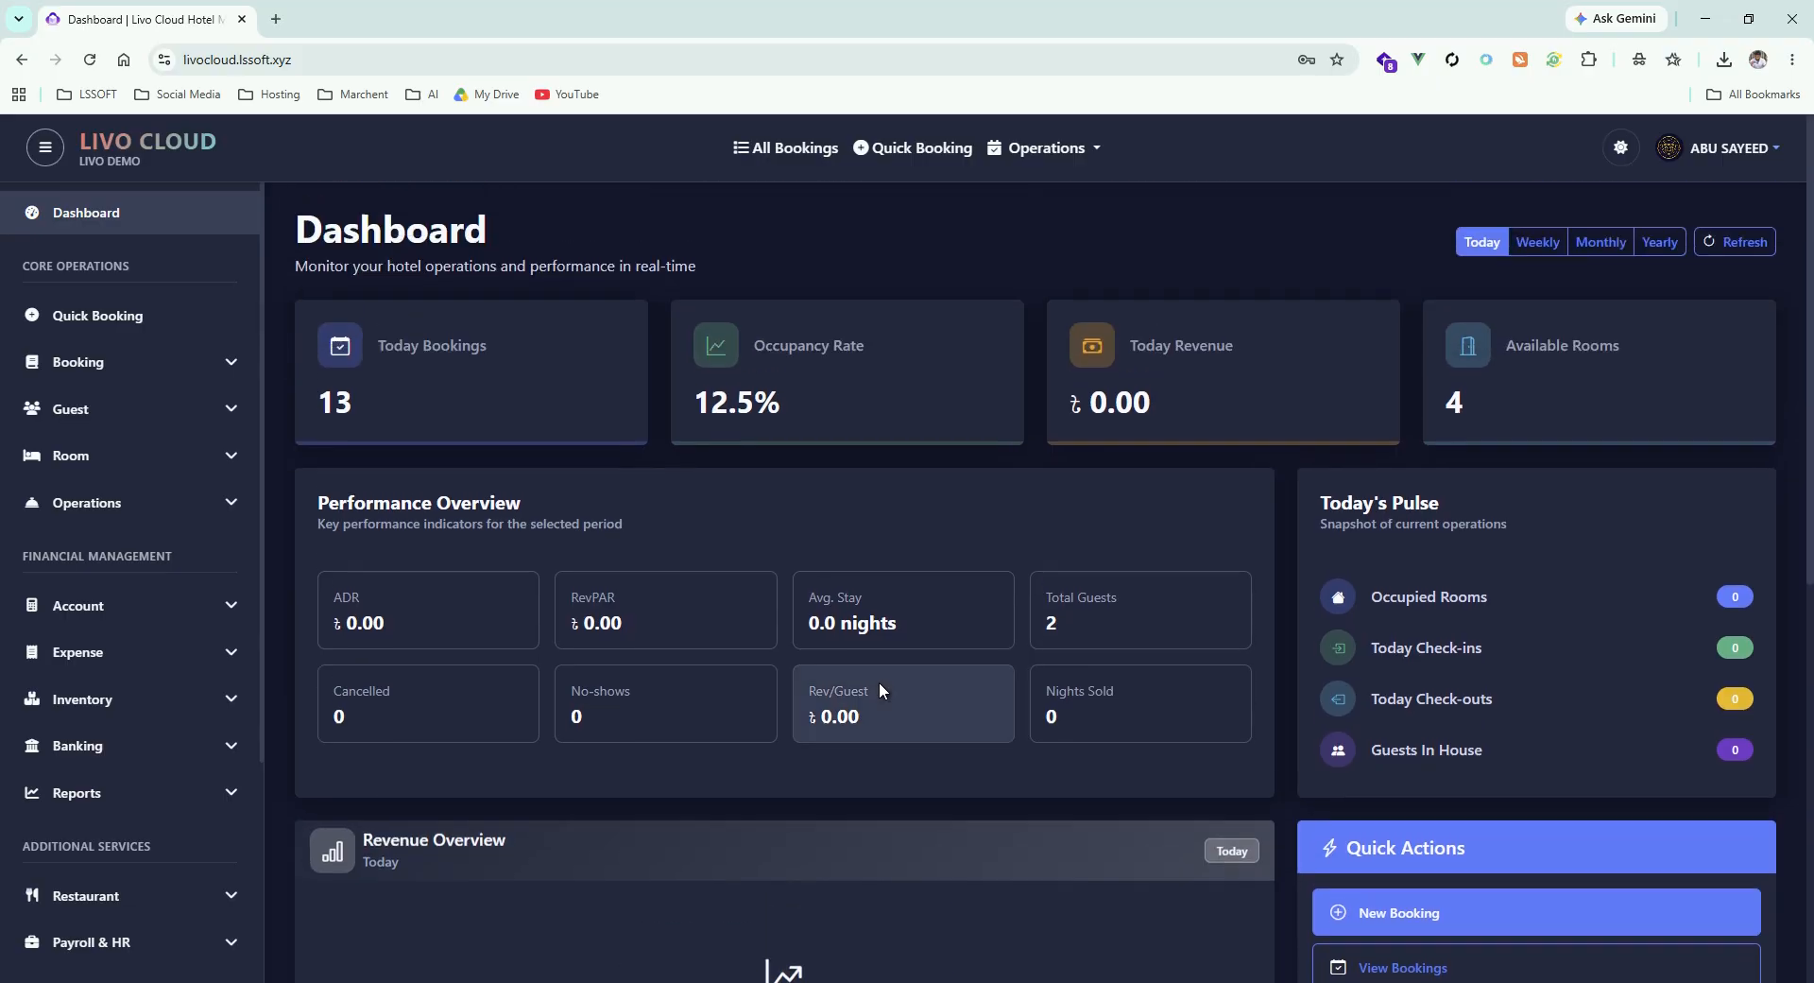
Switch the dashboard period through Weekly and Monthly to Yearly and review the revenue overview
{"action": "left_click", "coordinate": [1535, 243]}
{"action": "left_click", "coordinate": [1593, 245]}
{"action": "left_click", "coordinate": [1659, 242]}
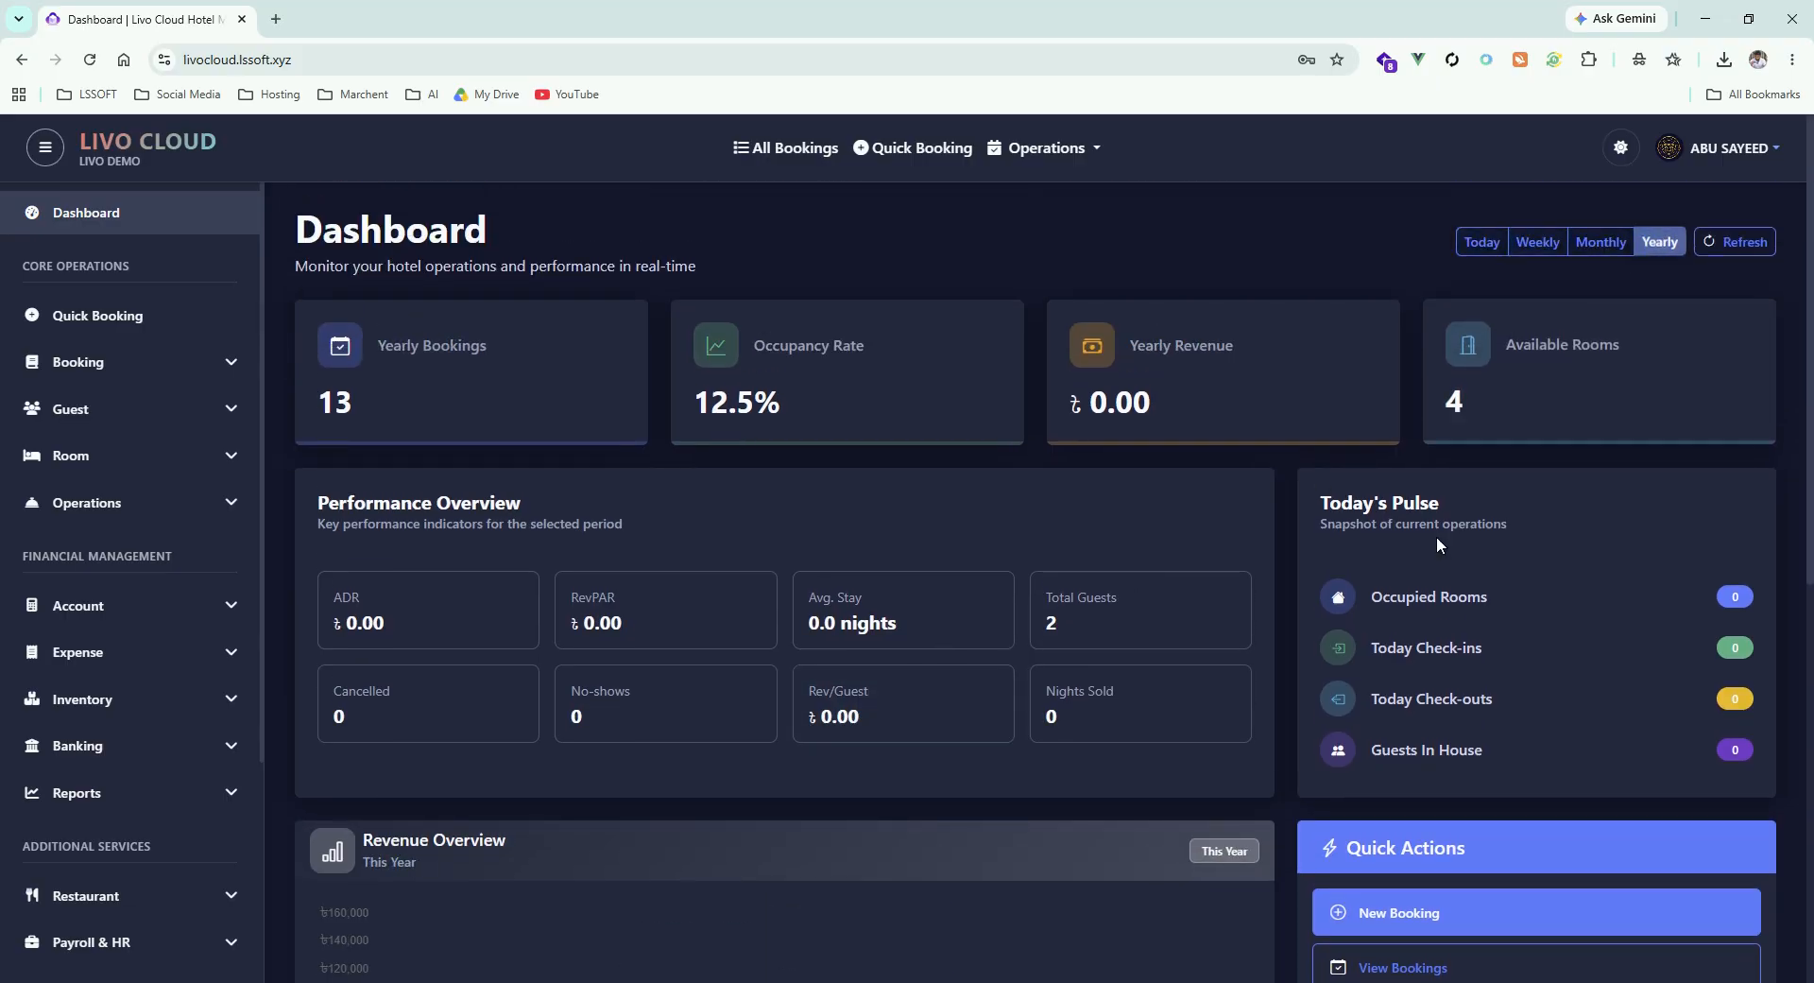
{"action": "scroll", "coordinate": [1294, 582], "scroll_direction": "down", "scroll_amount": 6}
{"action": "scroll", "coordinate": [849, 548], "scroll_direction": "up", "scroll_amount": 6}
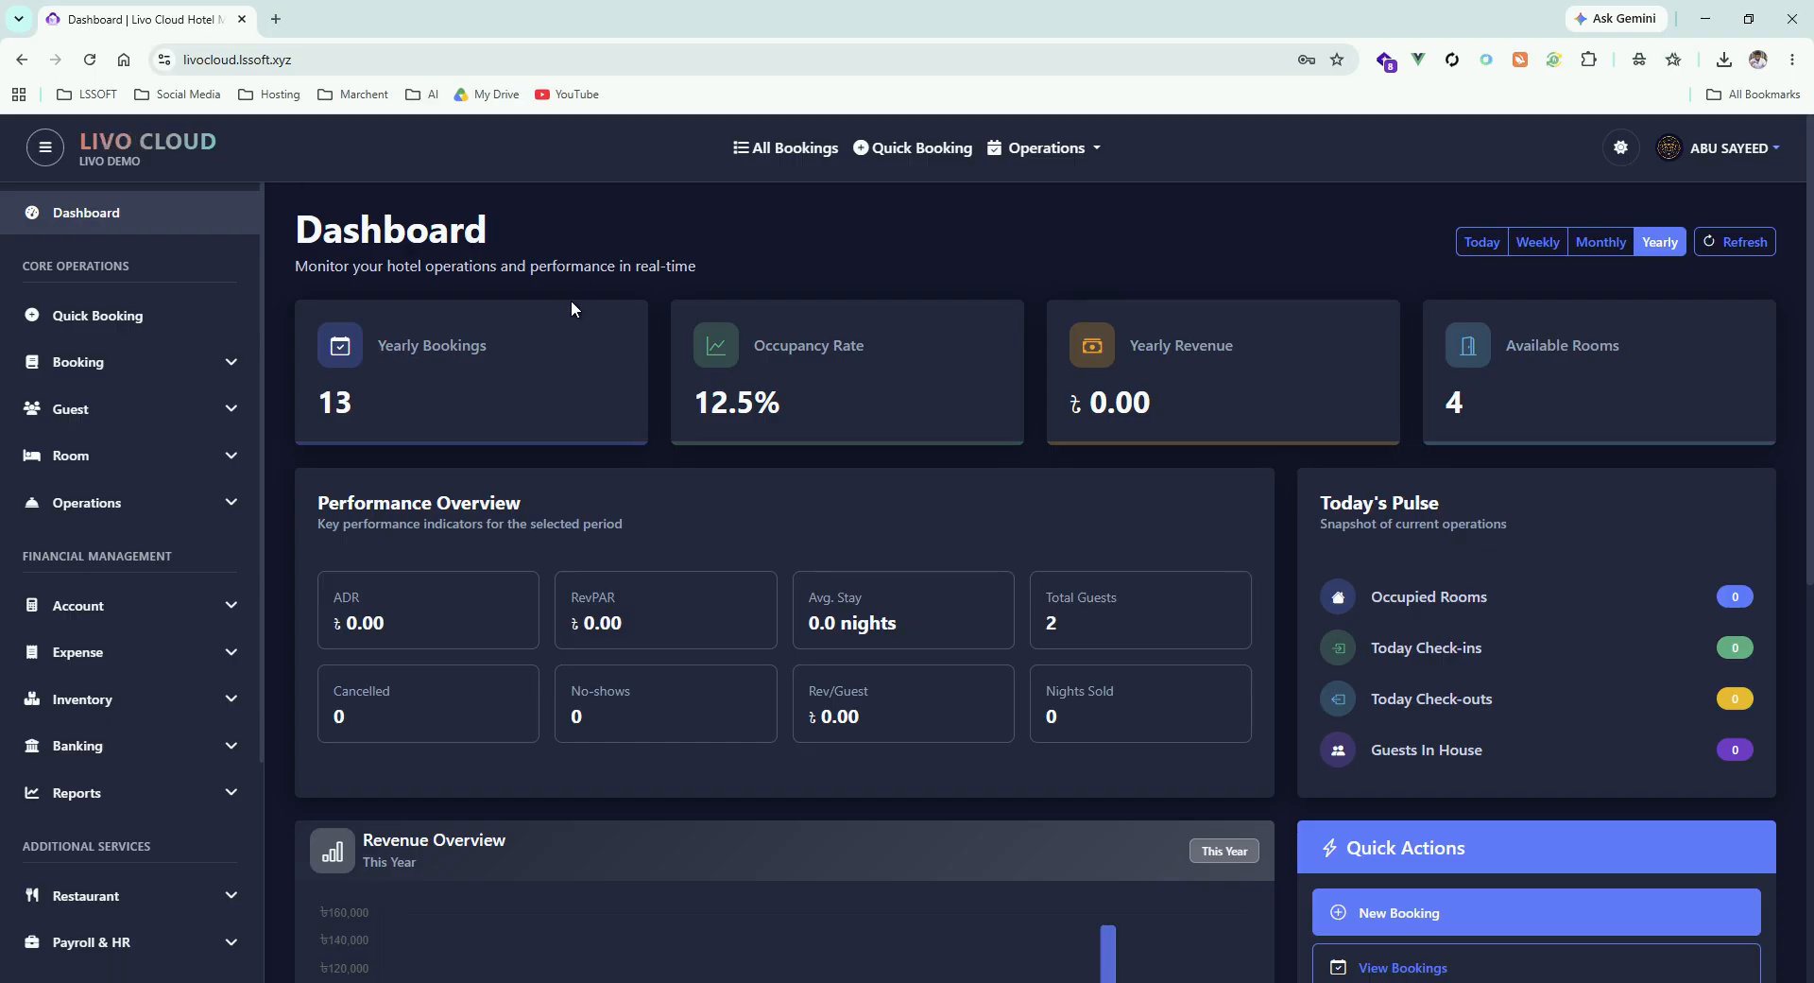
Start a quick booking for a local guest and load an existing customer's details by searching for "sa"
{"action": "left_click", "coordinate": [75, 316]}
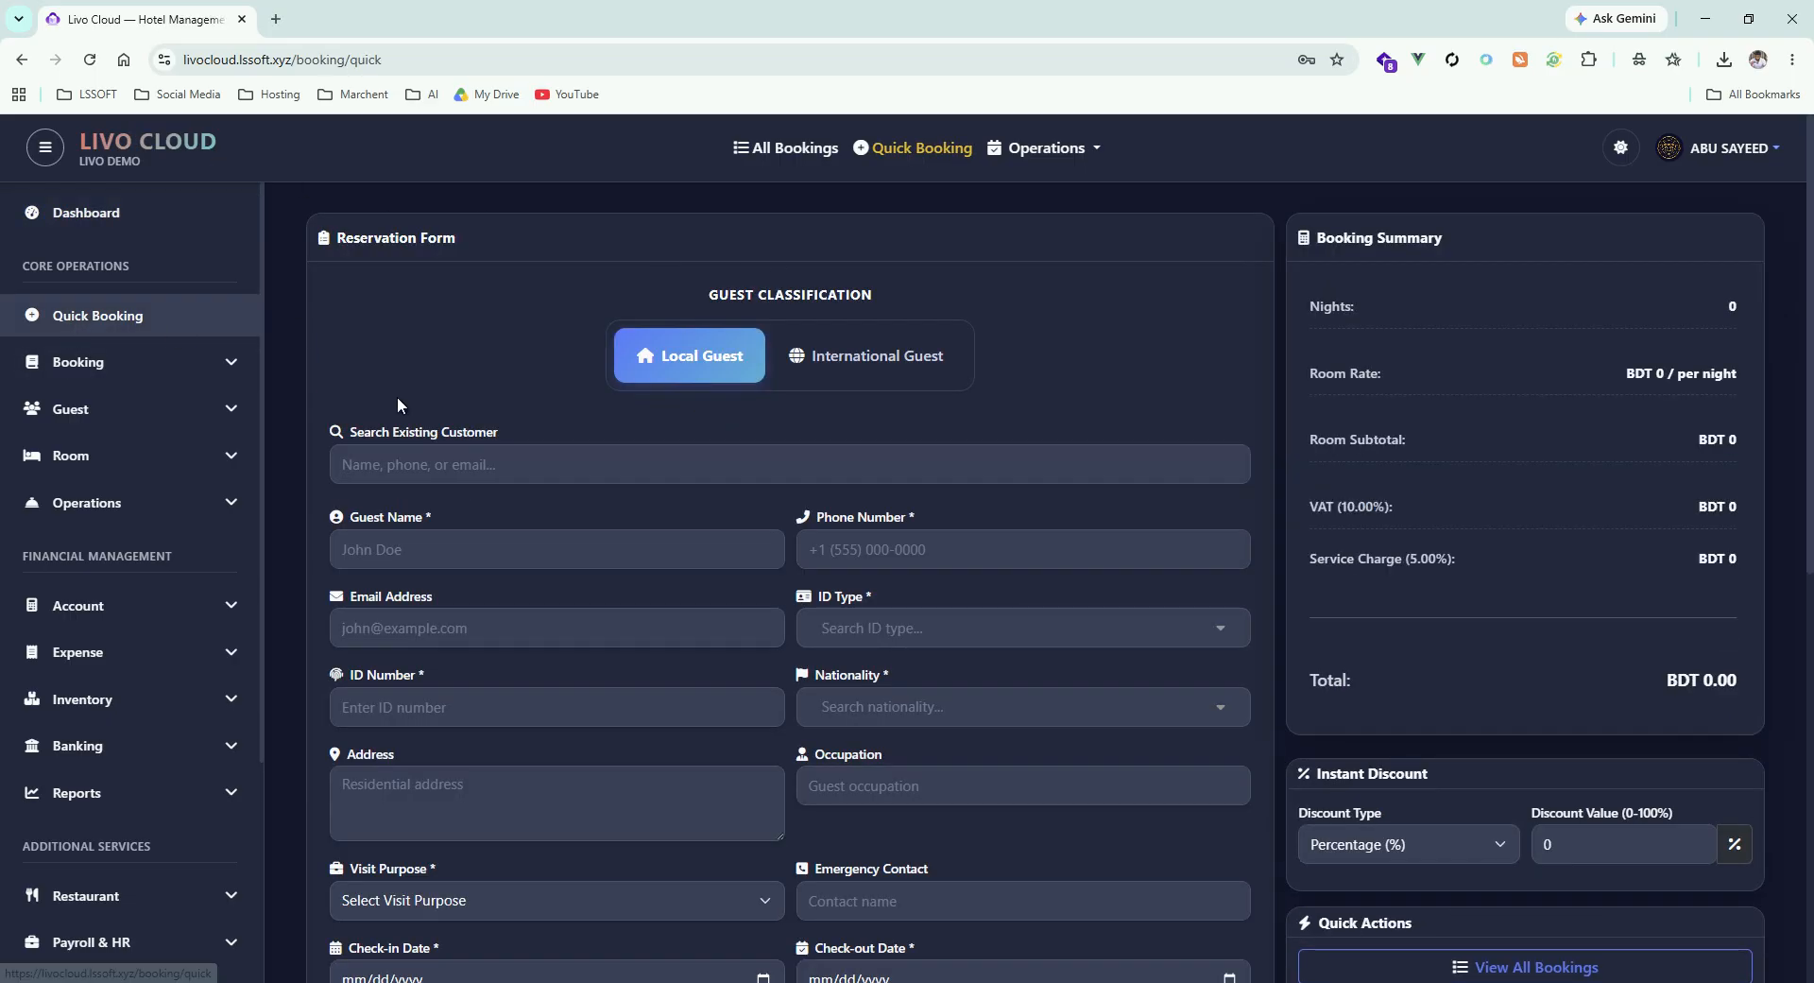
{"action": "scroll", "coordinate": [795, 416], "scroll_direction": "down", "scroll_amount": 2}
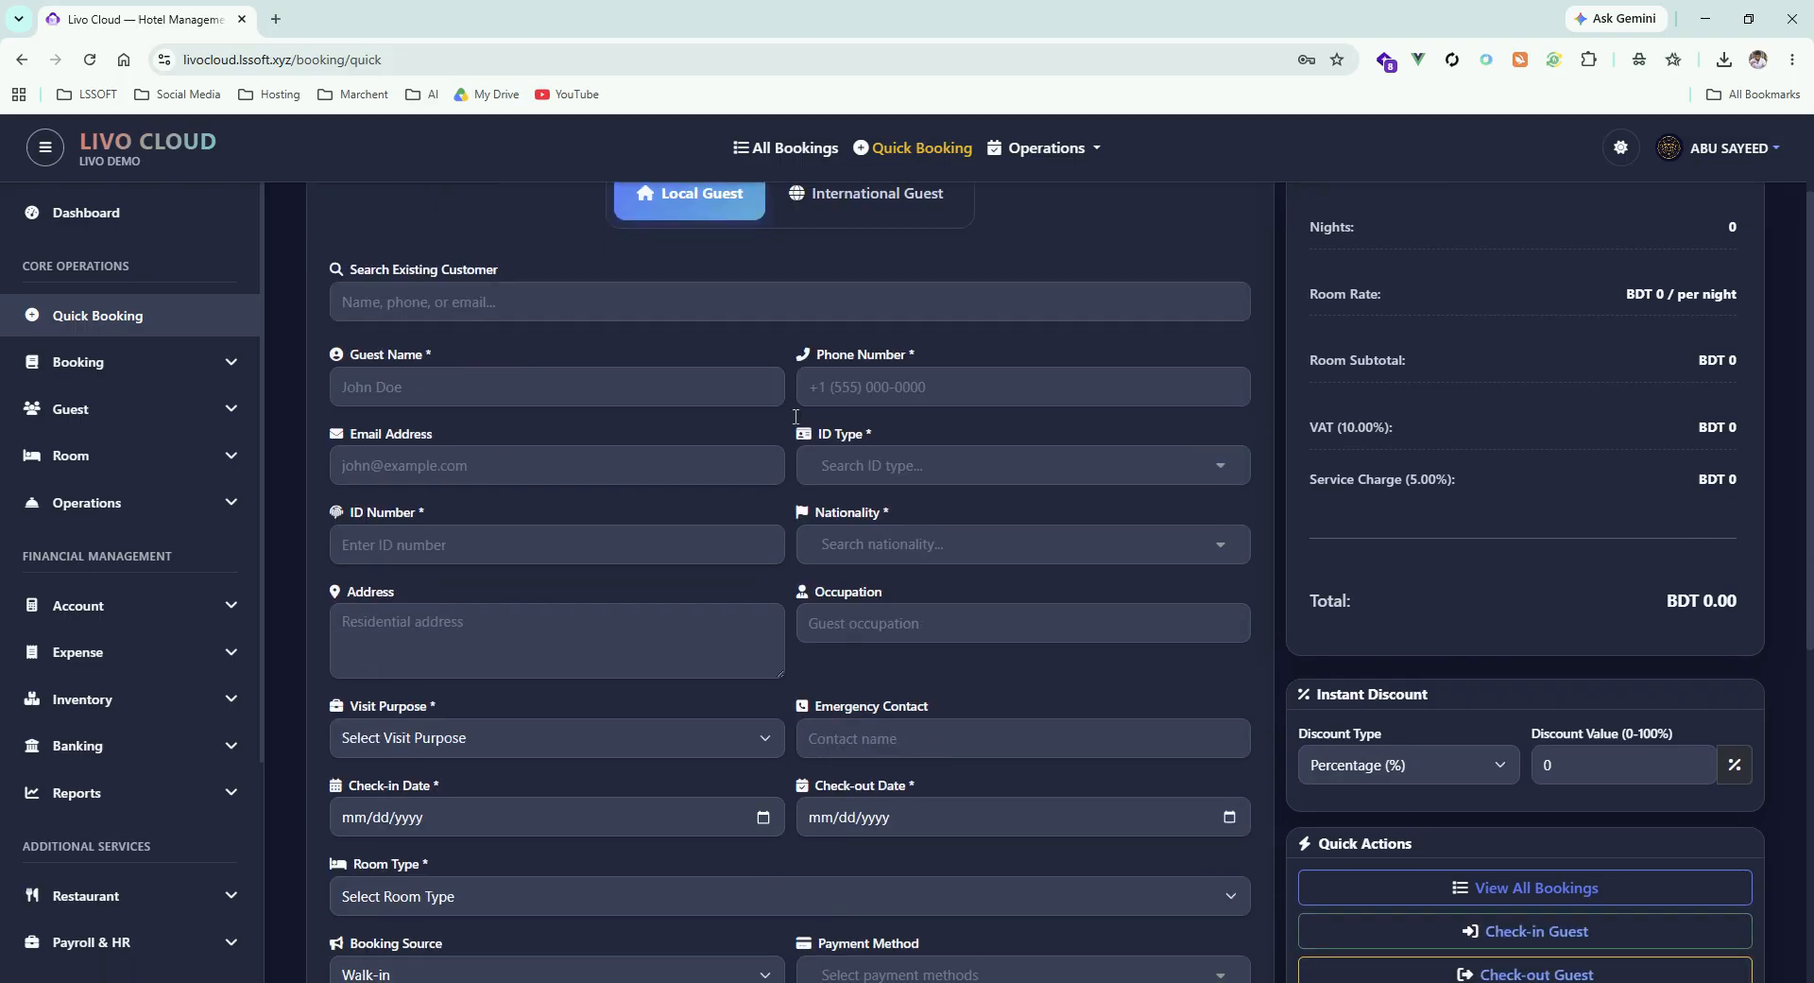
{"action": "left_click", "coordinate": [436, 274]}
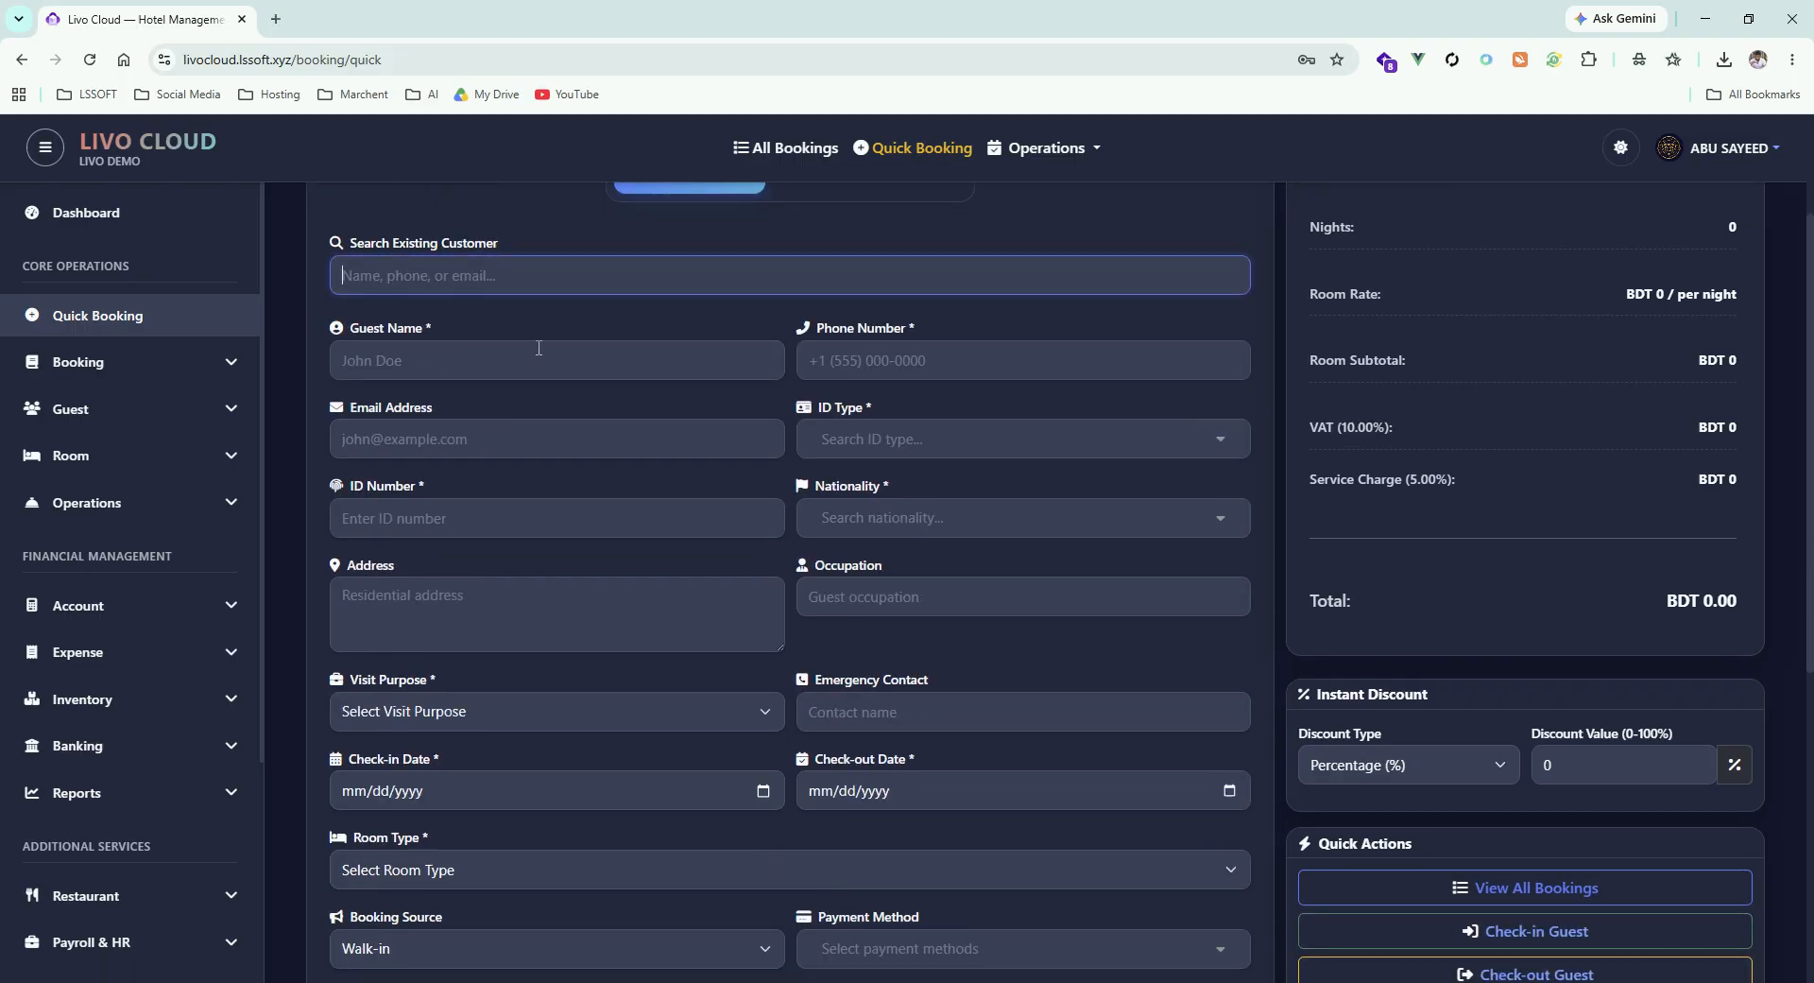
{"action": "type", "text": "sa"}
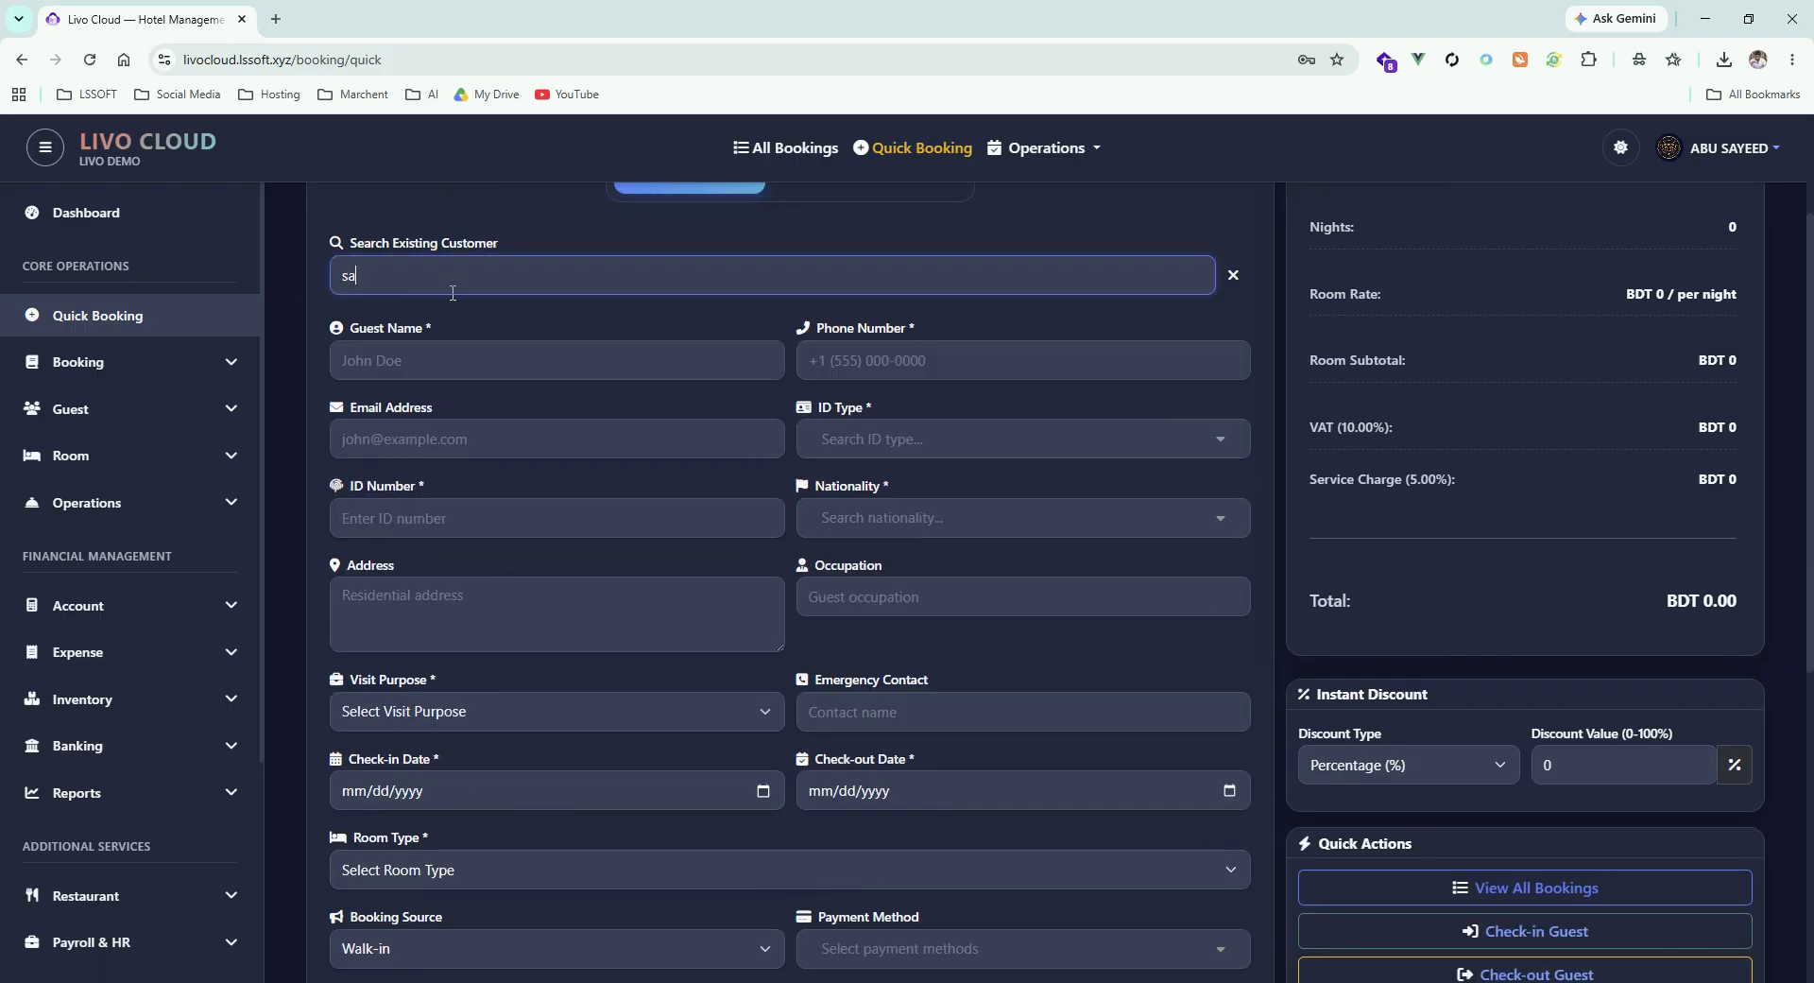
{"action": "left_click", "coordinate": [505, 366]}
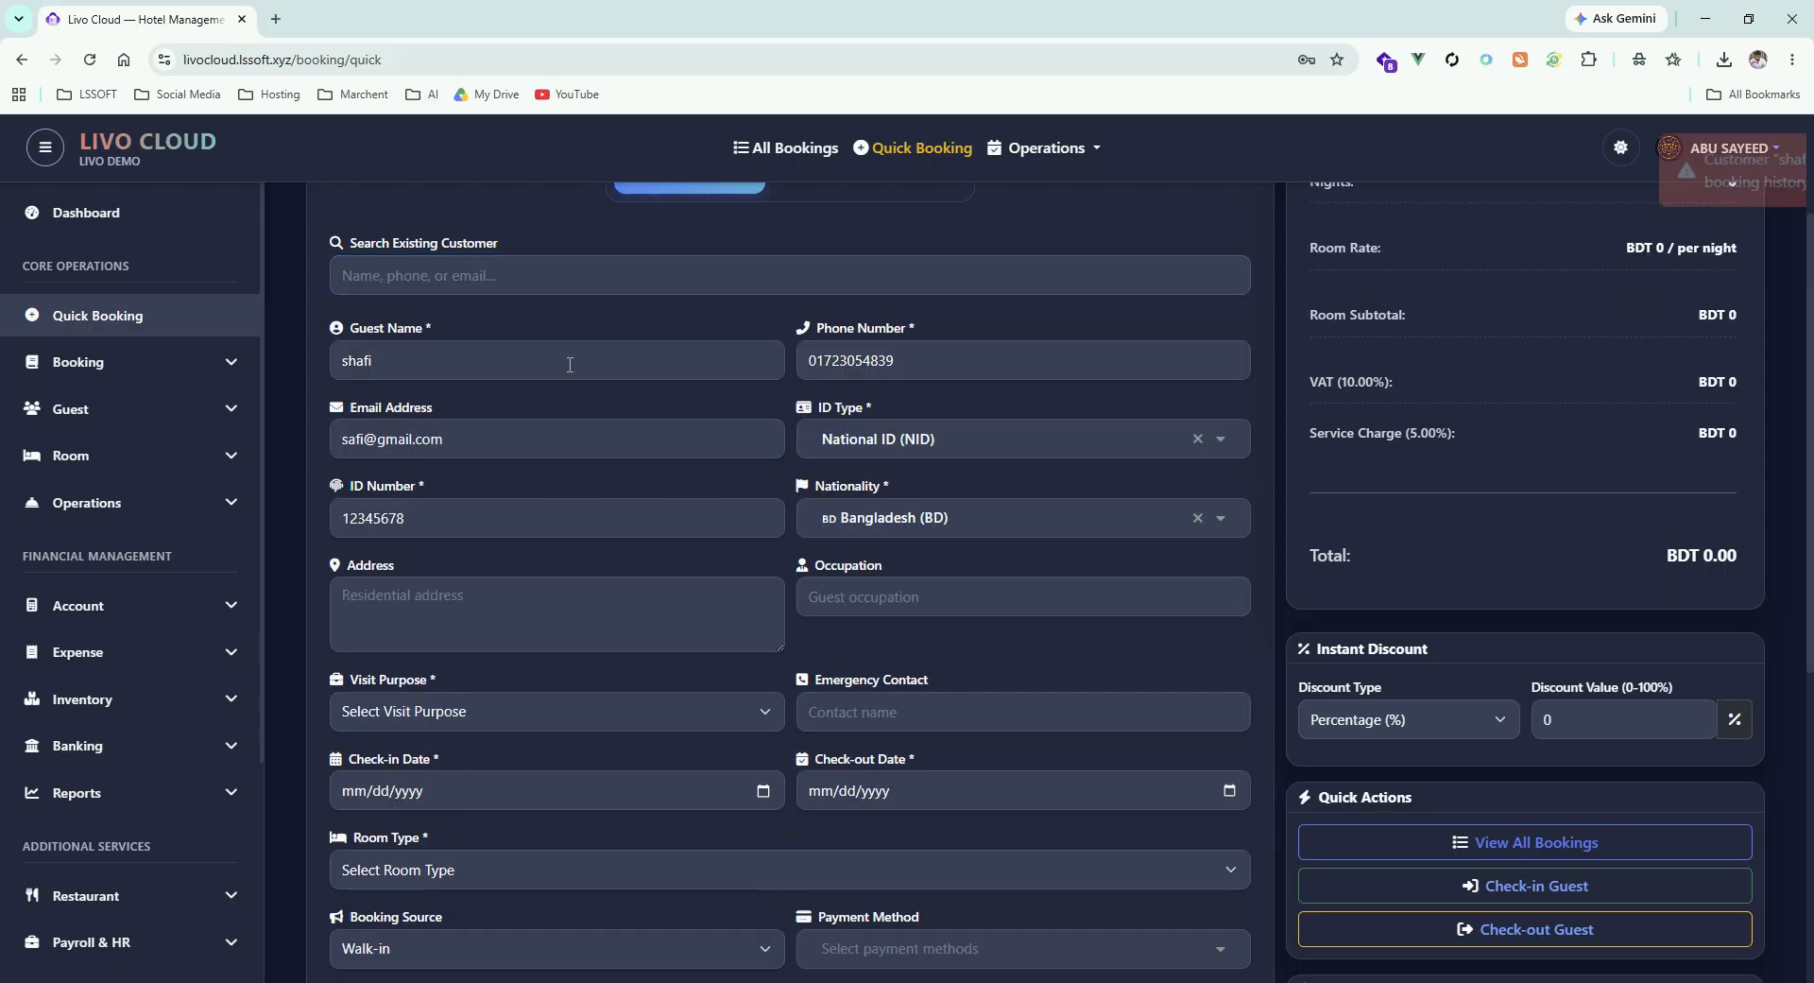
Review the loaded guest details in the reservation form, including name, phone, ID type options, ID number and nationality
{"action": "scroll", "coordinate": [635, 340], "scroll_direction": "down", "scroll_amount": 1}
{"action": "scroll", "coordinate": [541, 430], "scroll_direction": "up", "scroll_amount": 3}
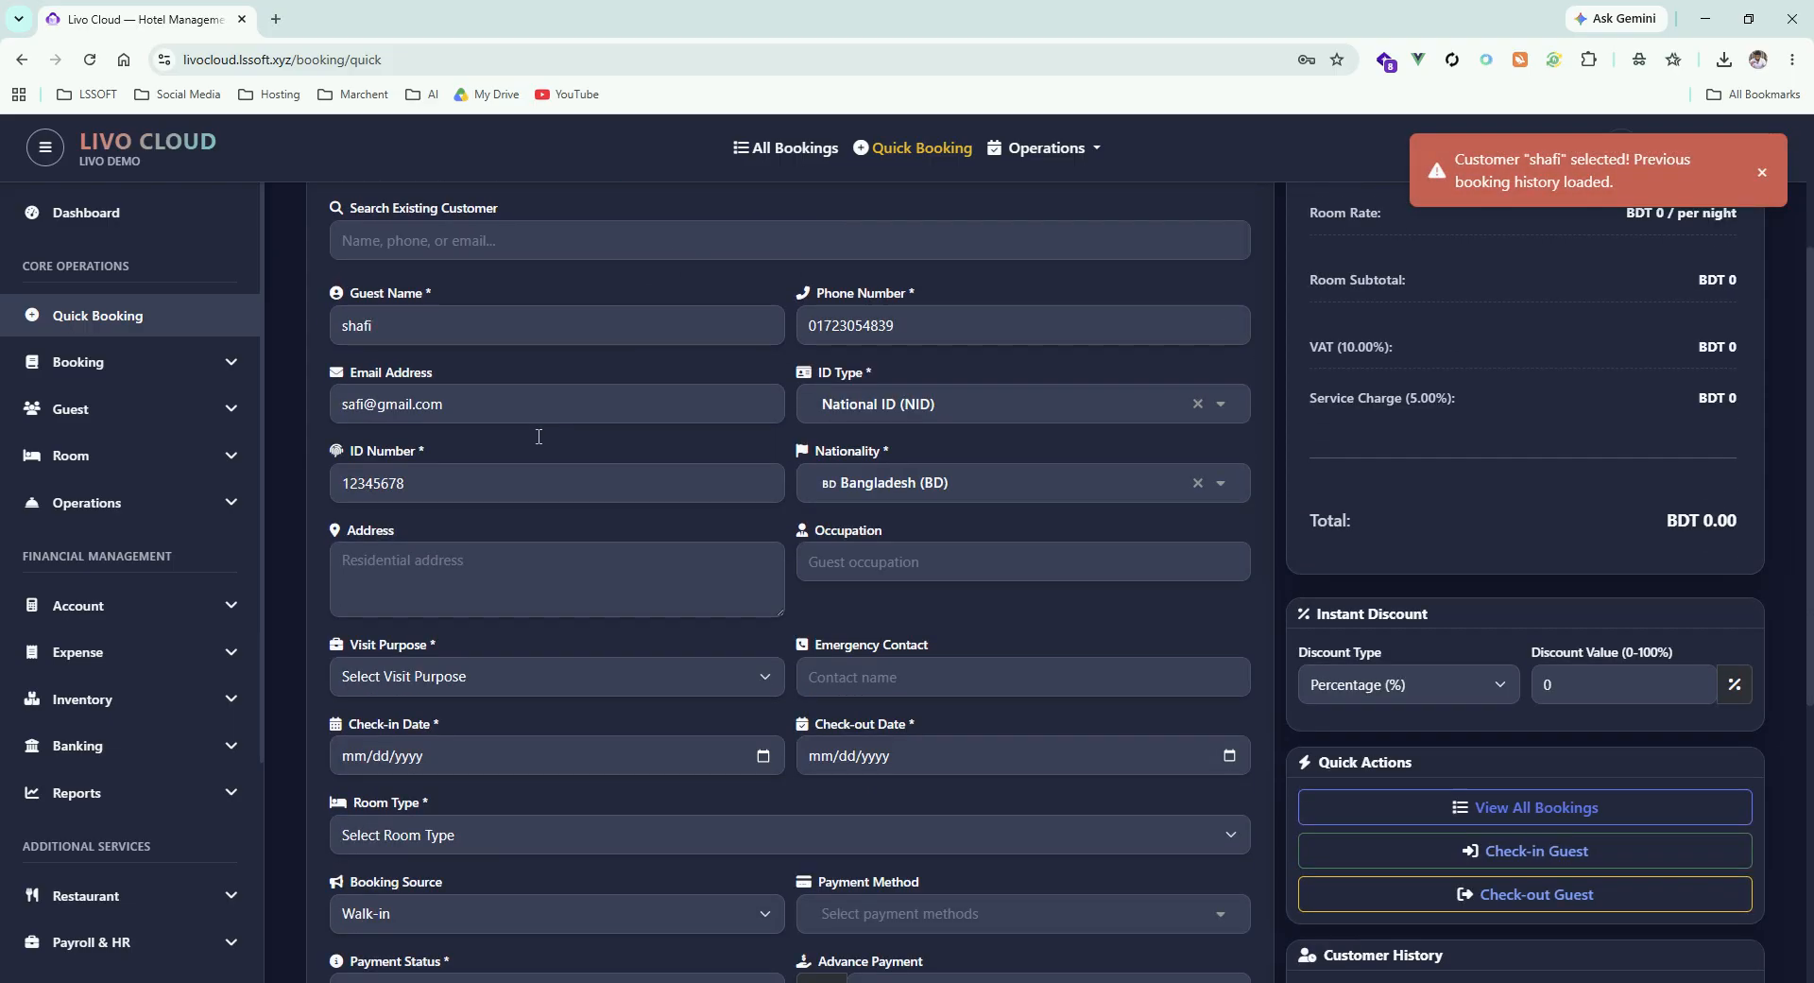
{"action": "left_click", "coordinate": [501, 470]}
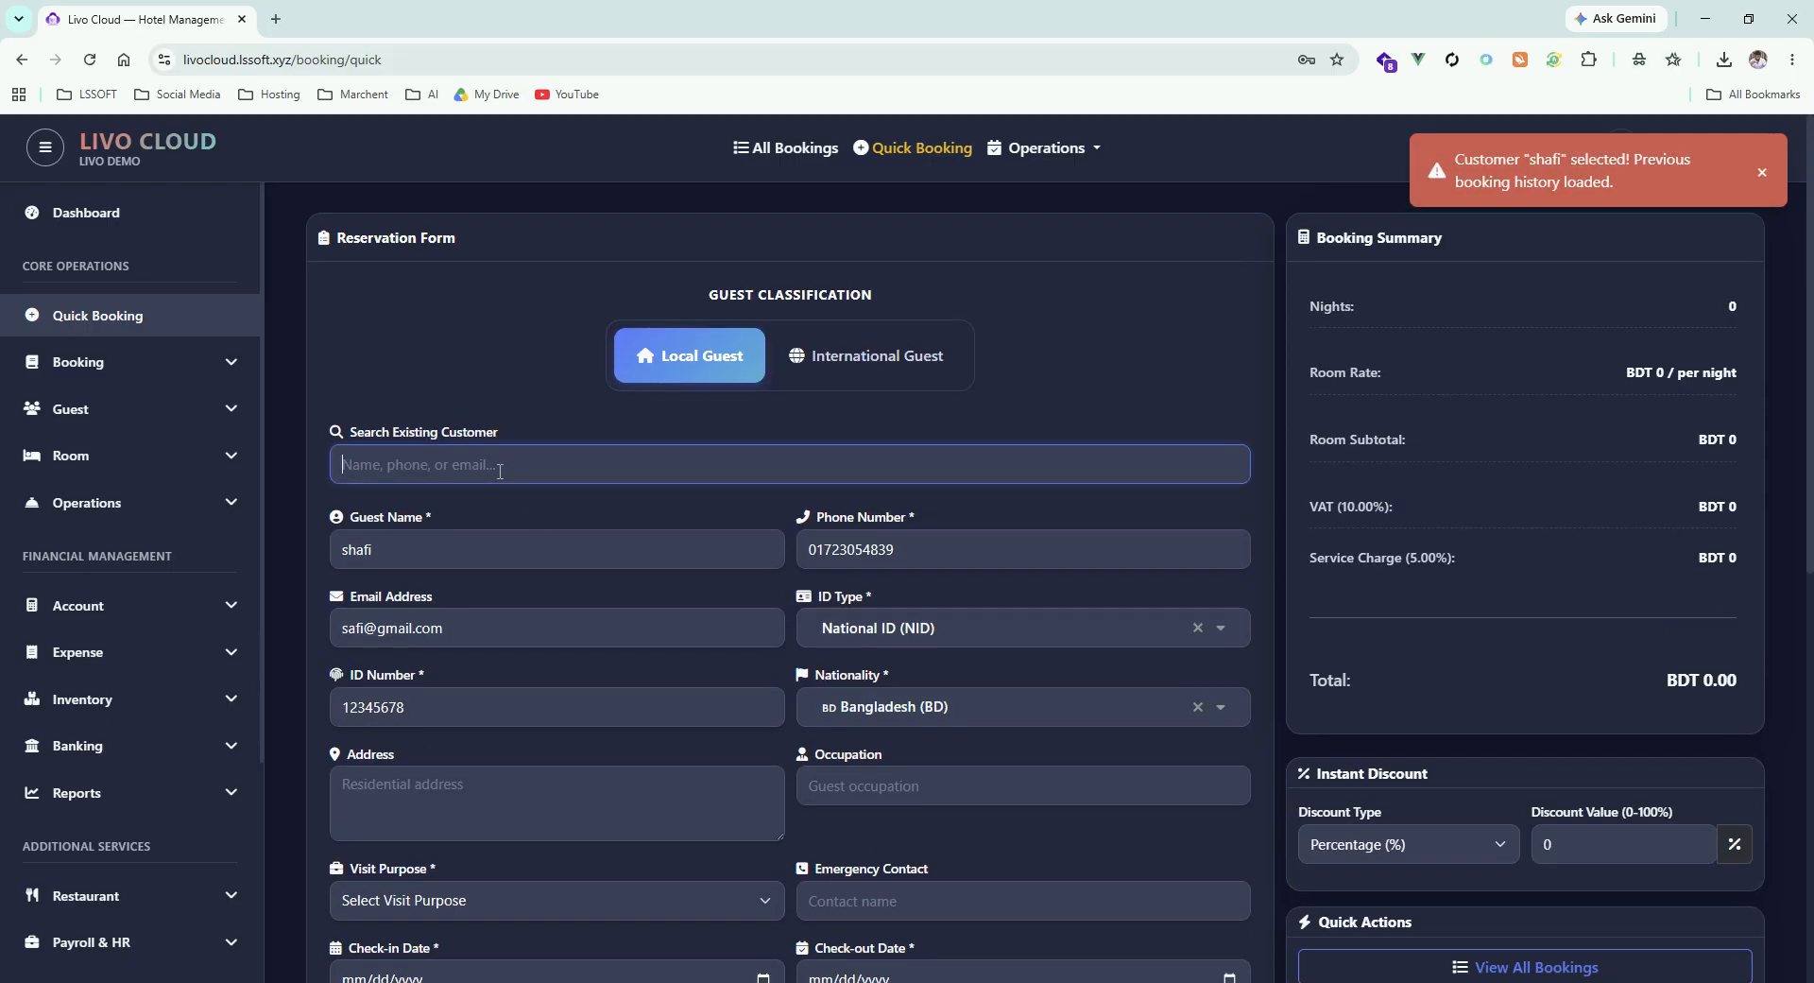
{"action": "double_click", "coordinate": [459, 554]}
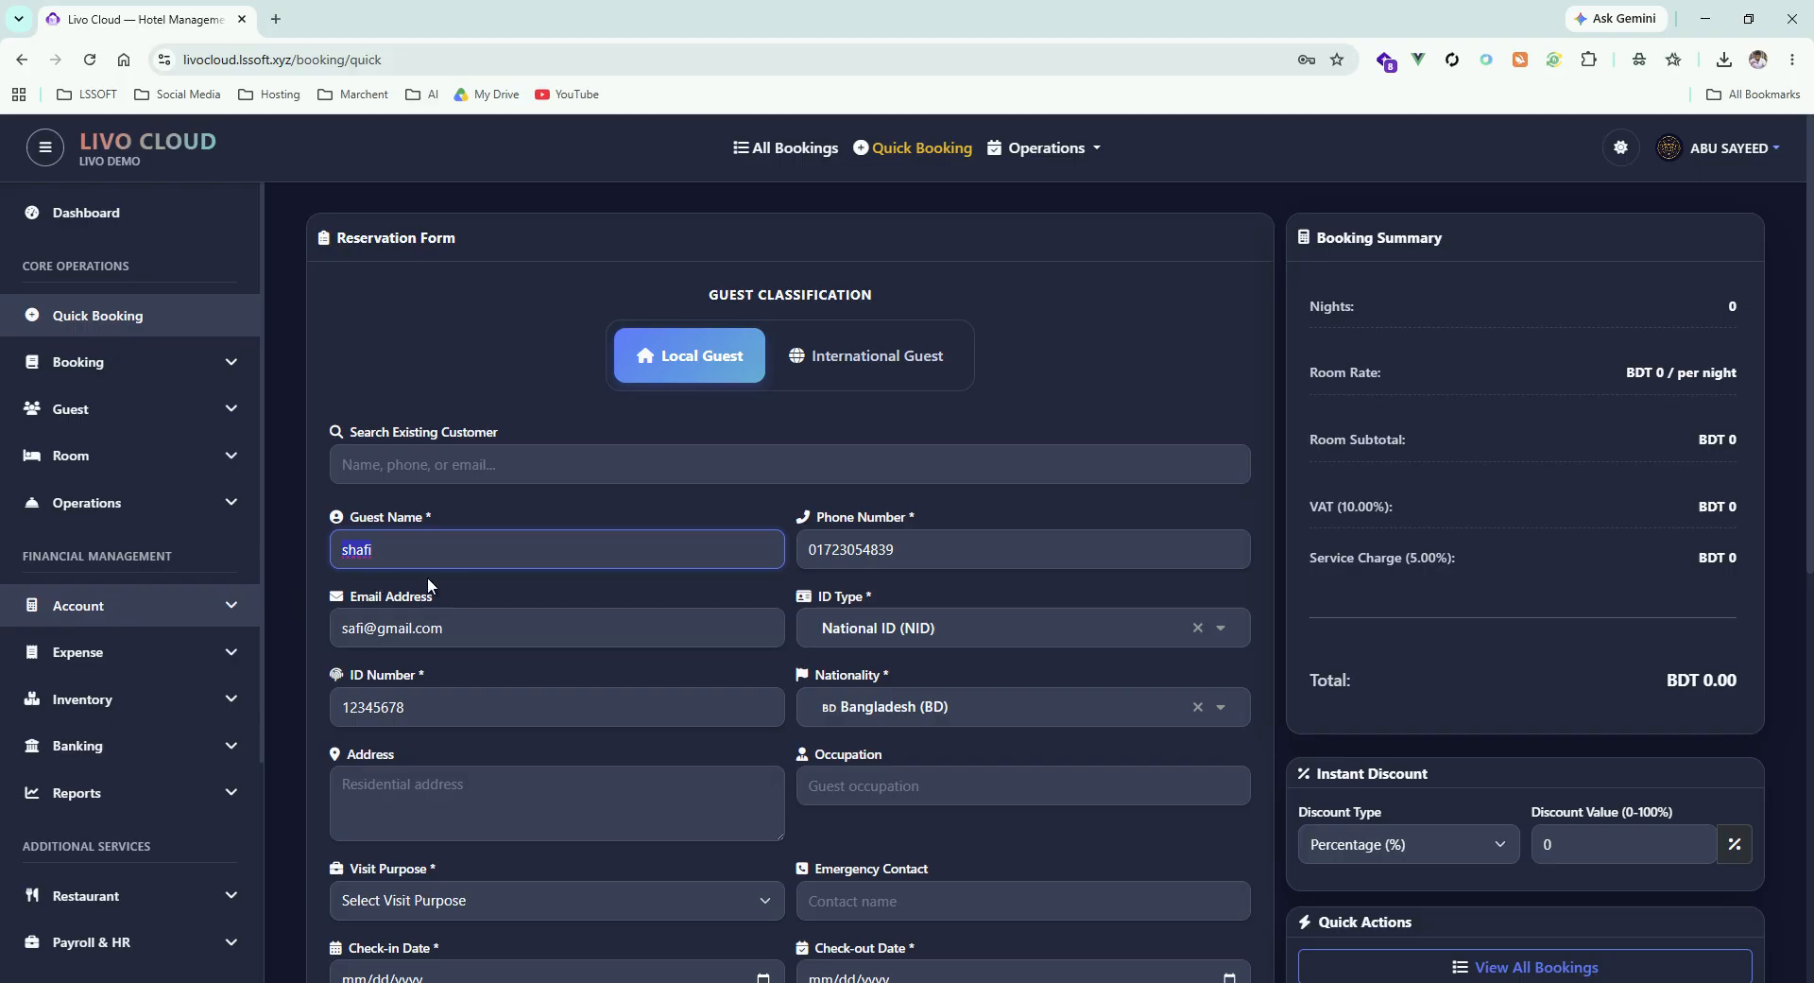
{"action": "left_click", "coordinate": [997, 544]}
{"action": "left_click", "coordinate": [873, 616]}
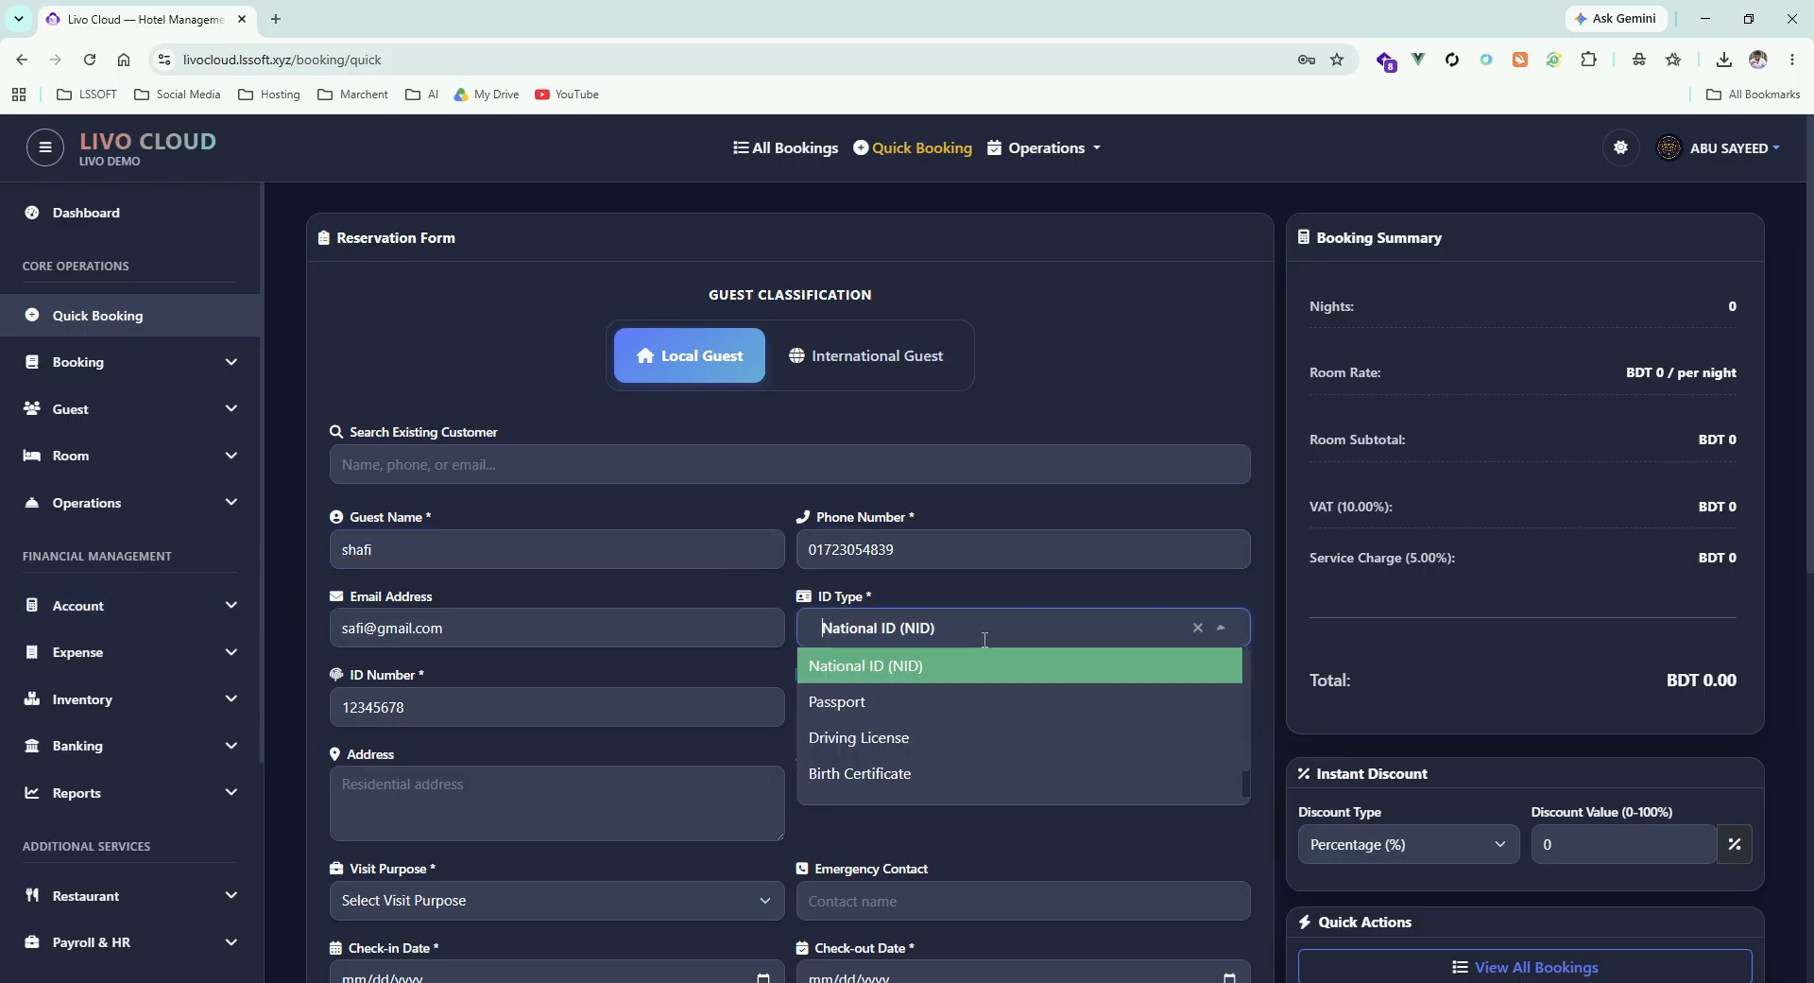
{"action": "scroll", "coordinate": [813, 605], "scroll_direction": "down", "scroll_amount": 2}
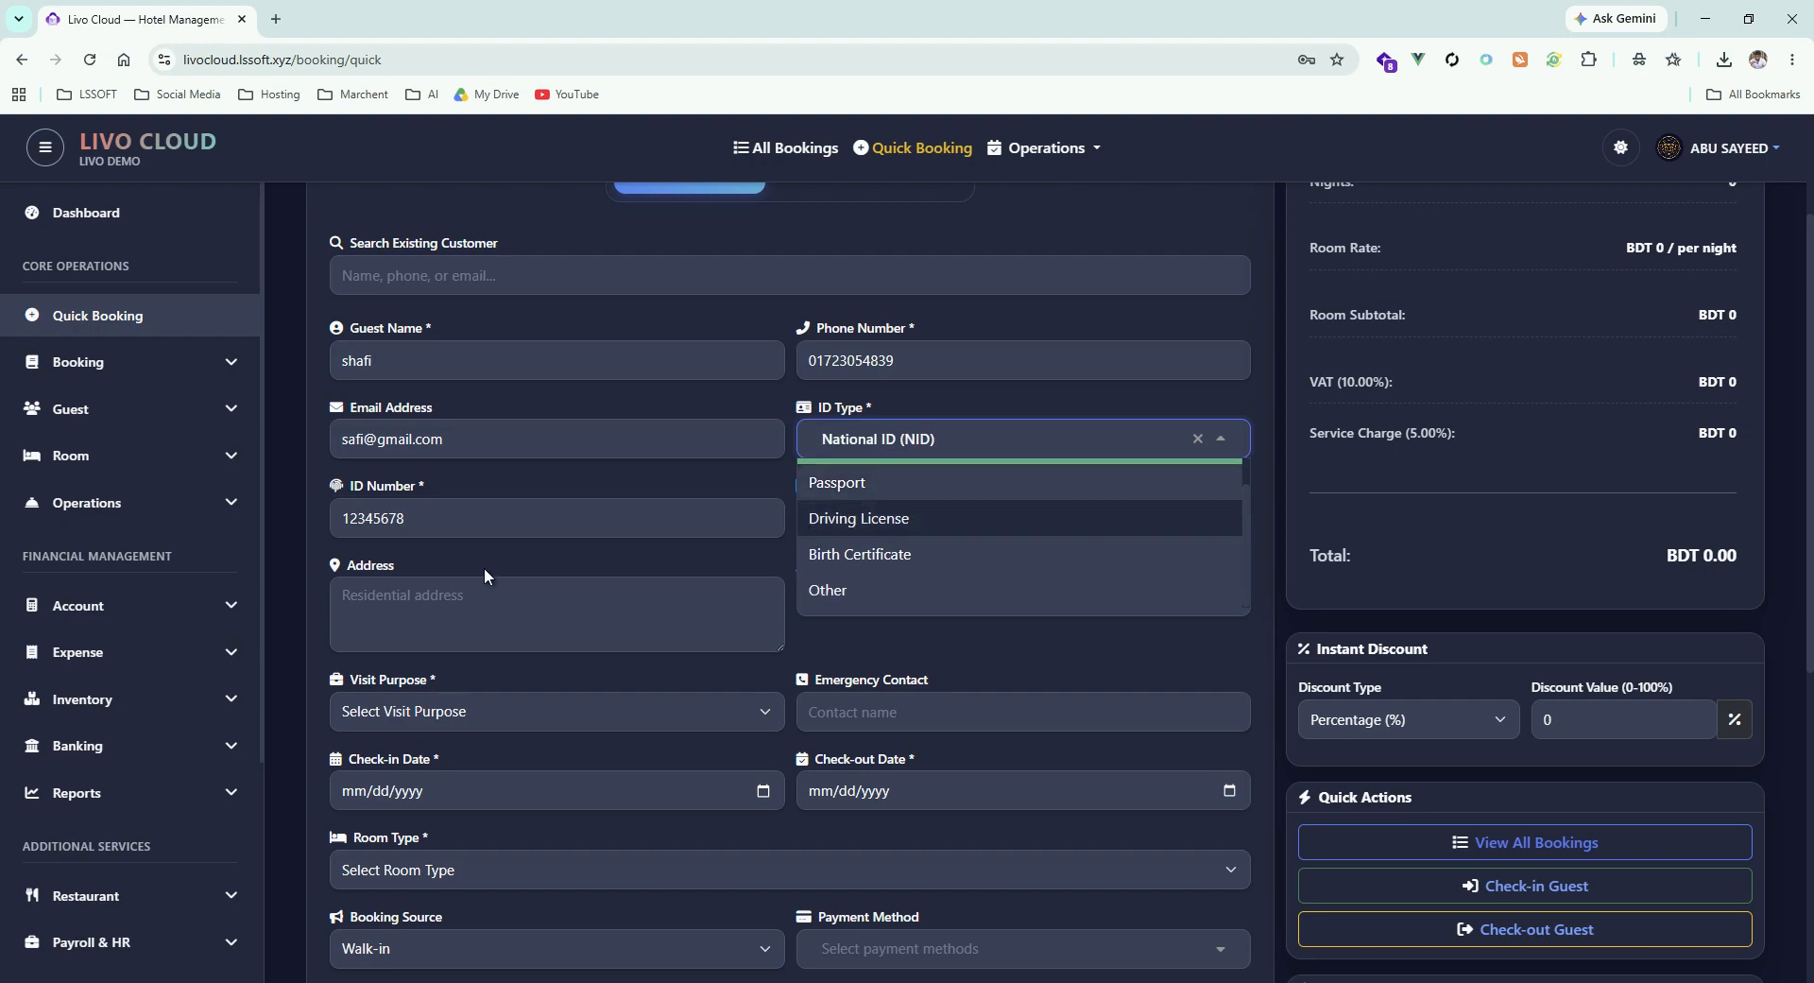
{"action": "left_click", "coordinate": [464, 529]}
{"action": "double_click", "coordinate": [400, 519]}
{"action": "scroll", "coordinate": [803, 591], "scroll_direction": "down", "scroll_amount": 1}
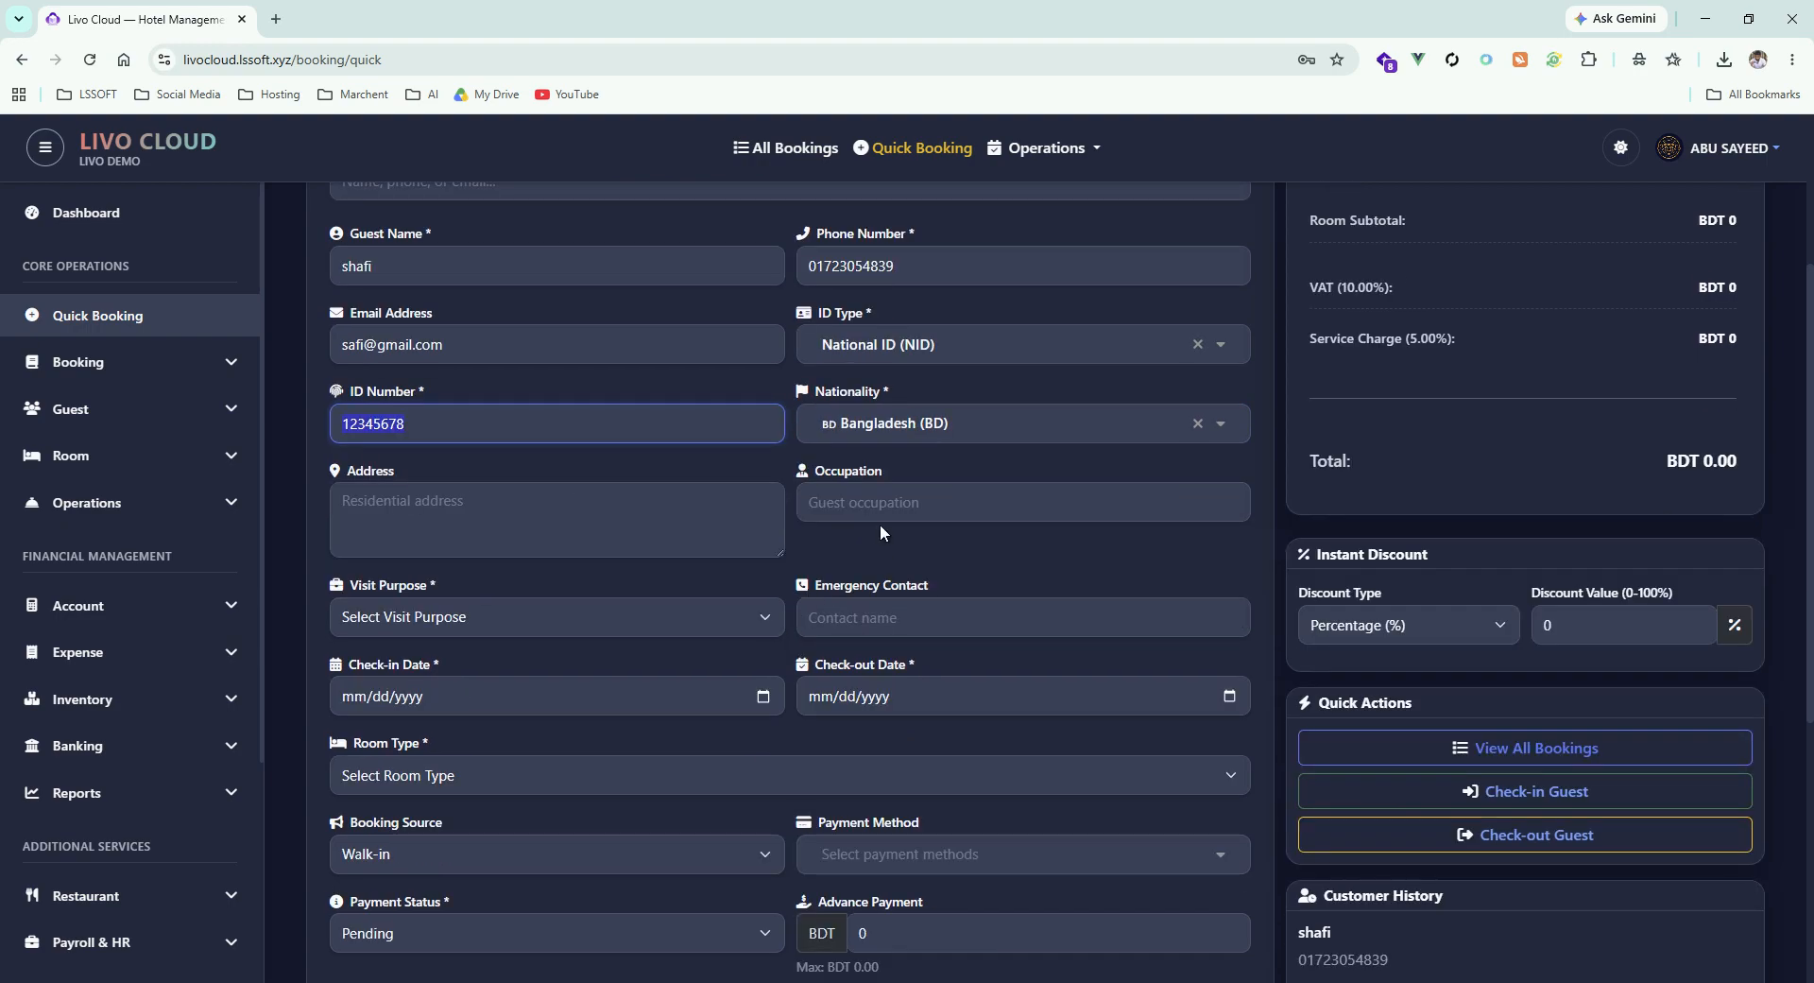
{"action": "scroll", "coordinate": [912, 453], "scroll_direction": "down", "scroll_amount": 1}
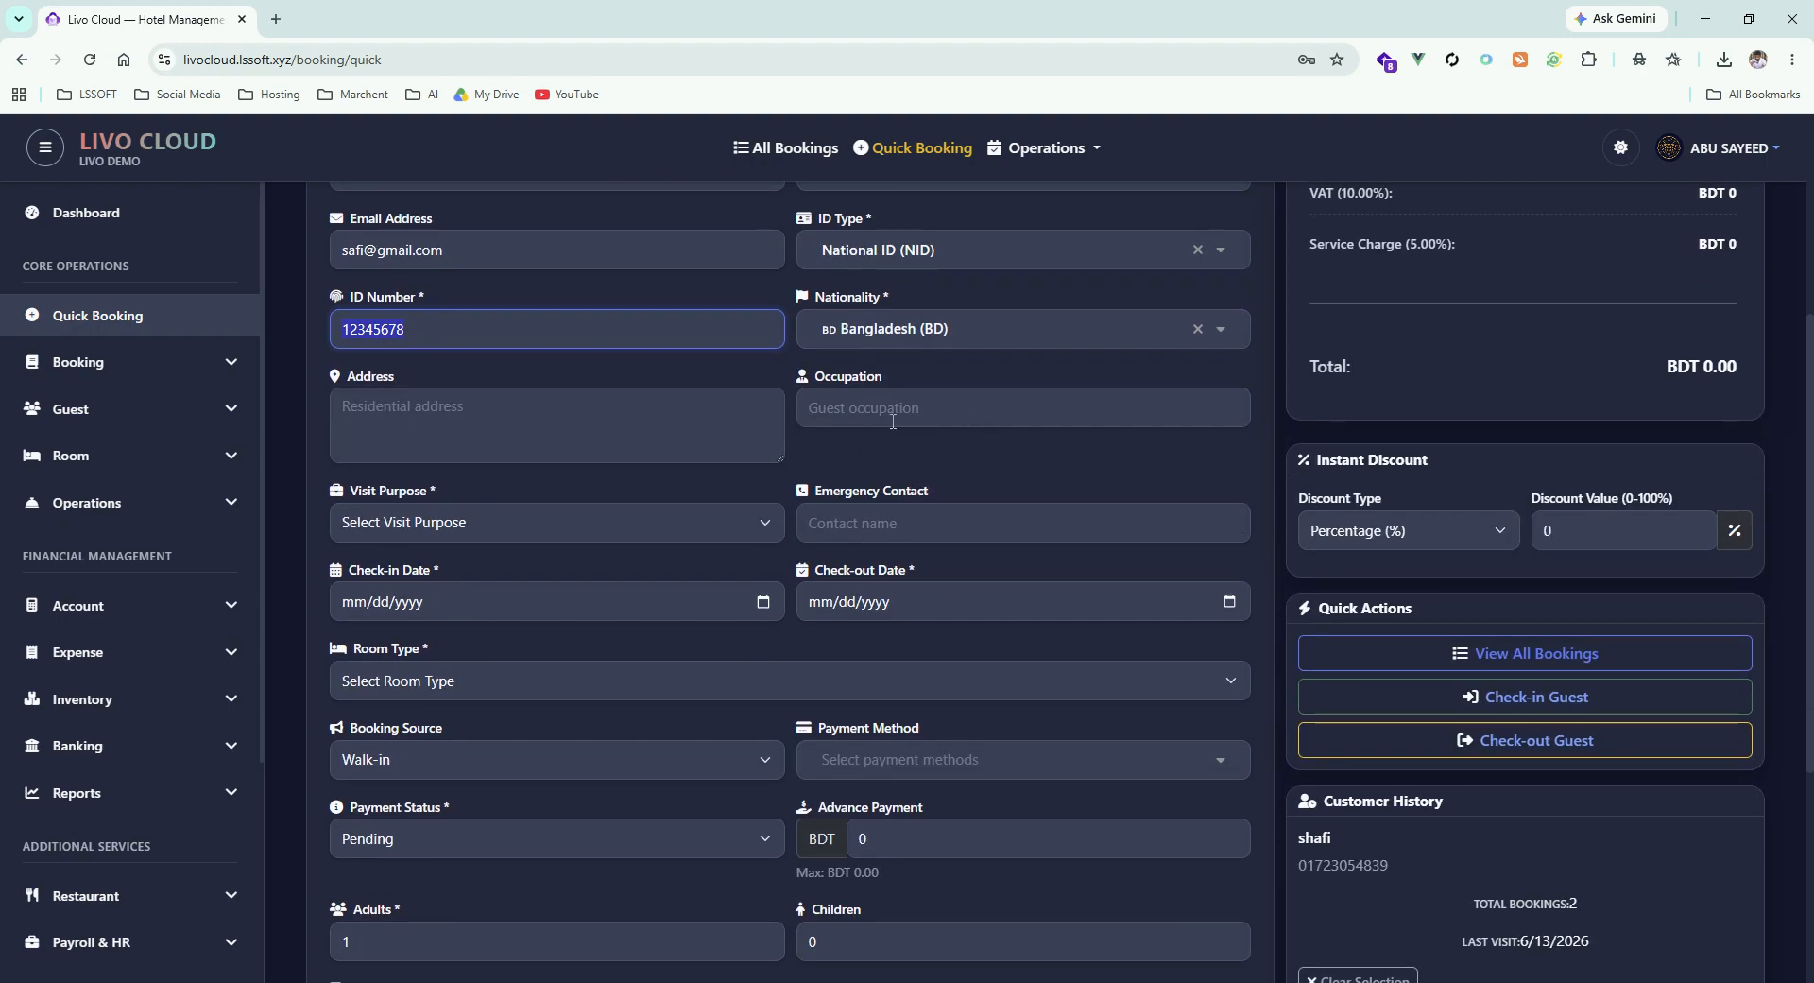
Set the reservation's visit purpose to Wedding and leave the emergency contact empty
{"action": "left_click", "coordinate": [428, 518]}
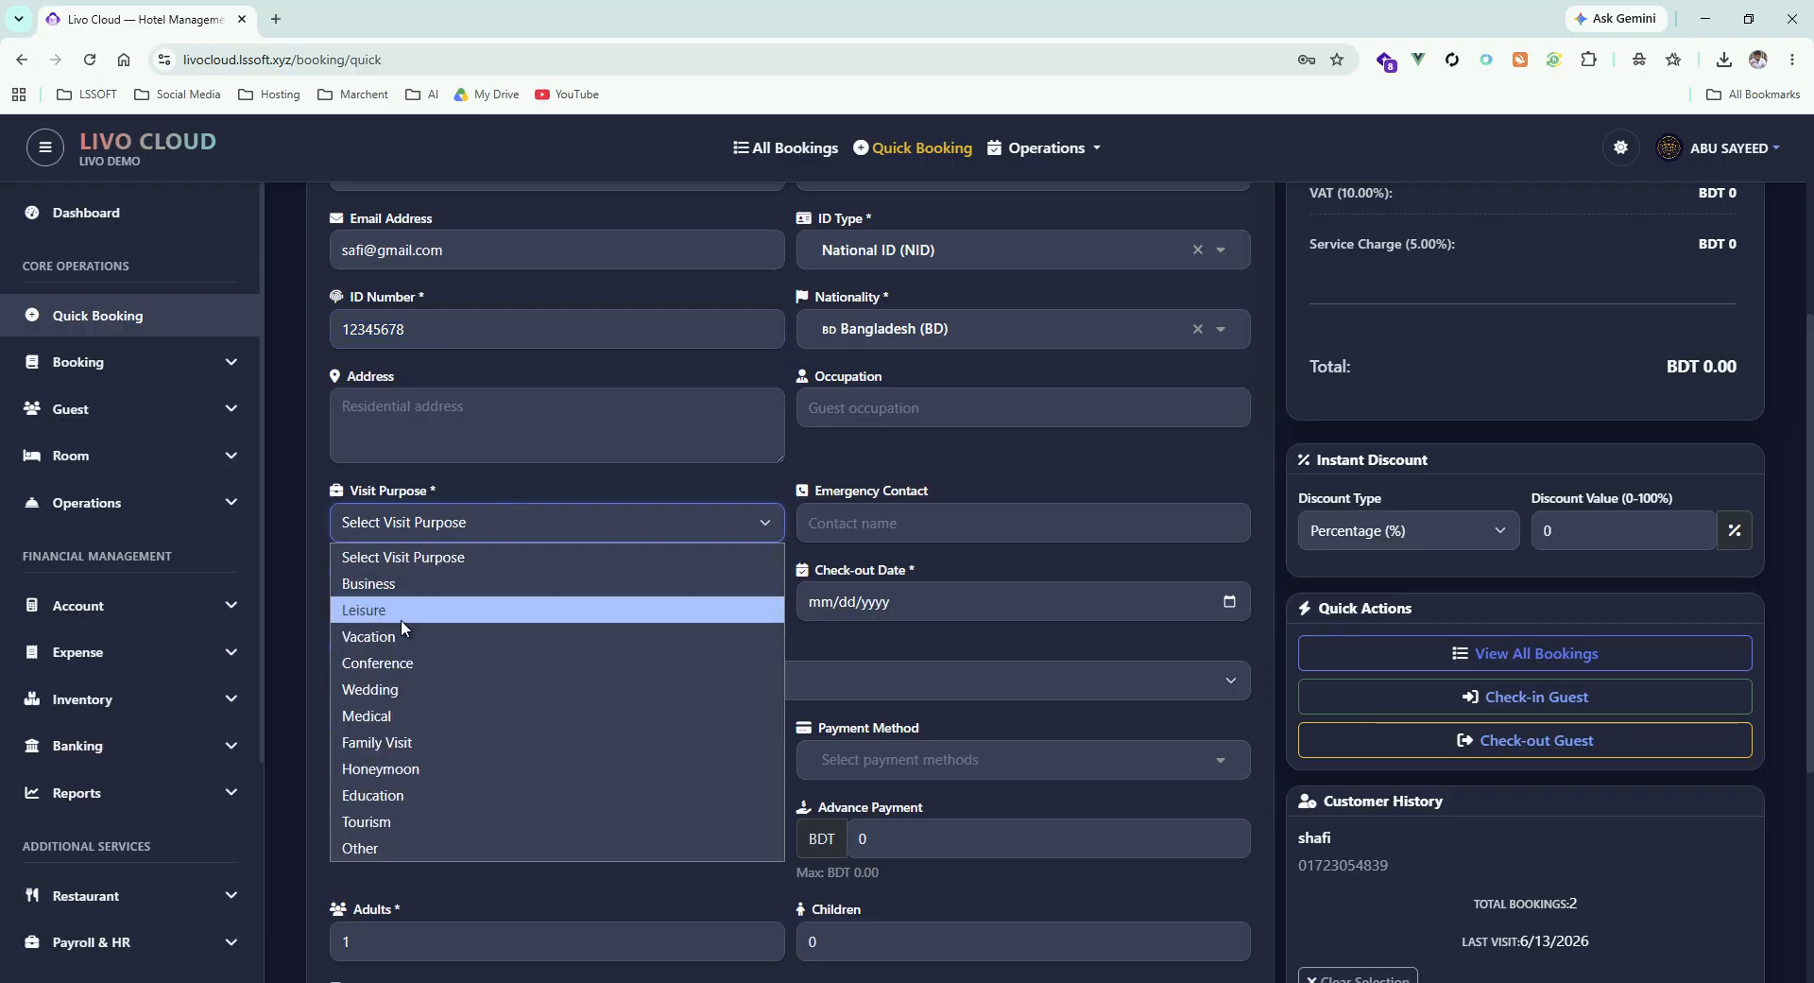
{"action": "left_click", "coordinate": [446, 699]}
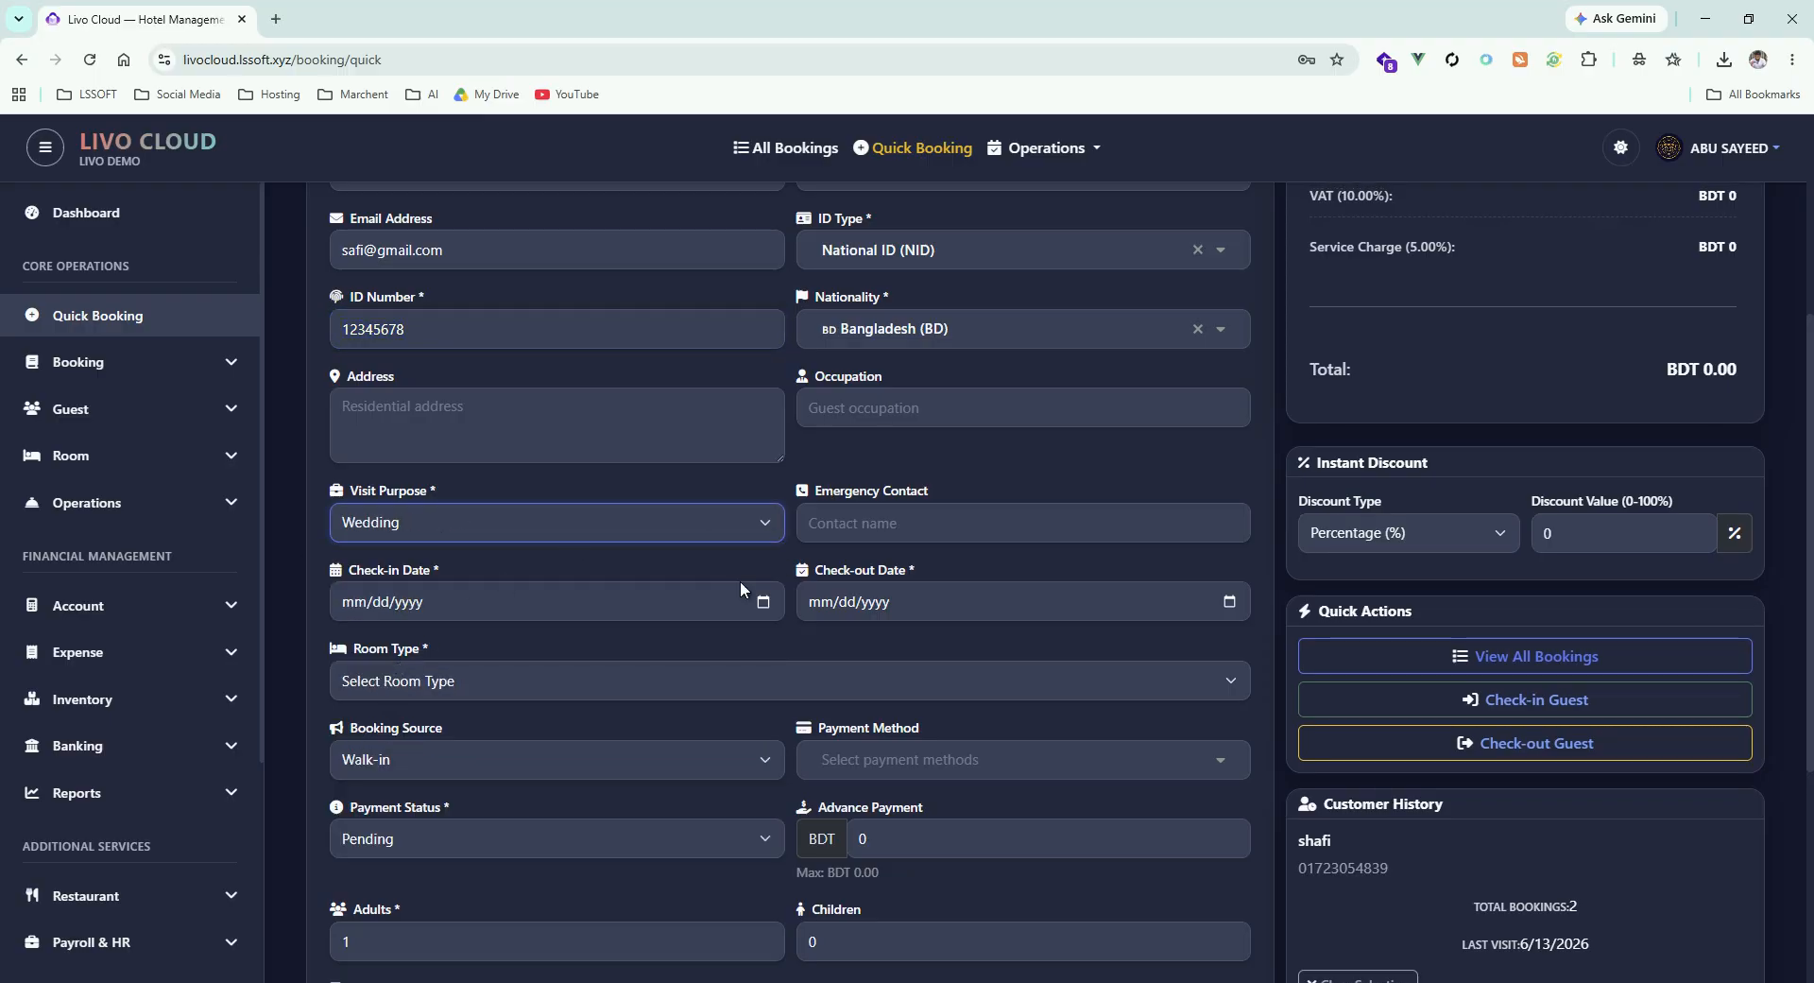
{"action": "left_click", "coordinate": [896, 536]}
Set the reservation's check-in date to 07/13/2026 and its check-out date to 07/15/2026
{"action": "scroll", "coordinate": [724, 422], "scroll_direction": "down", "scroll_amount": 2}
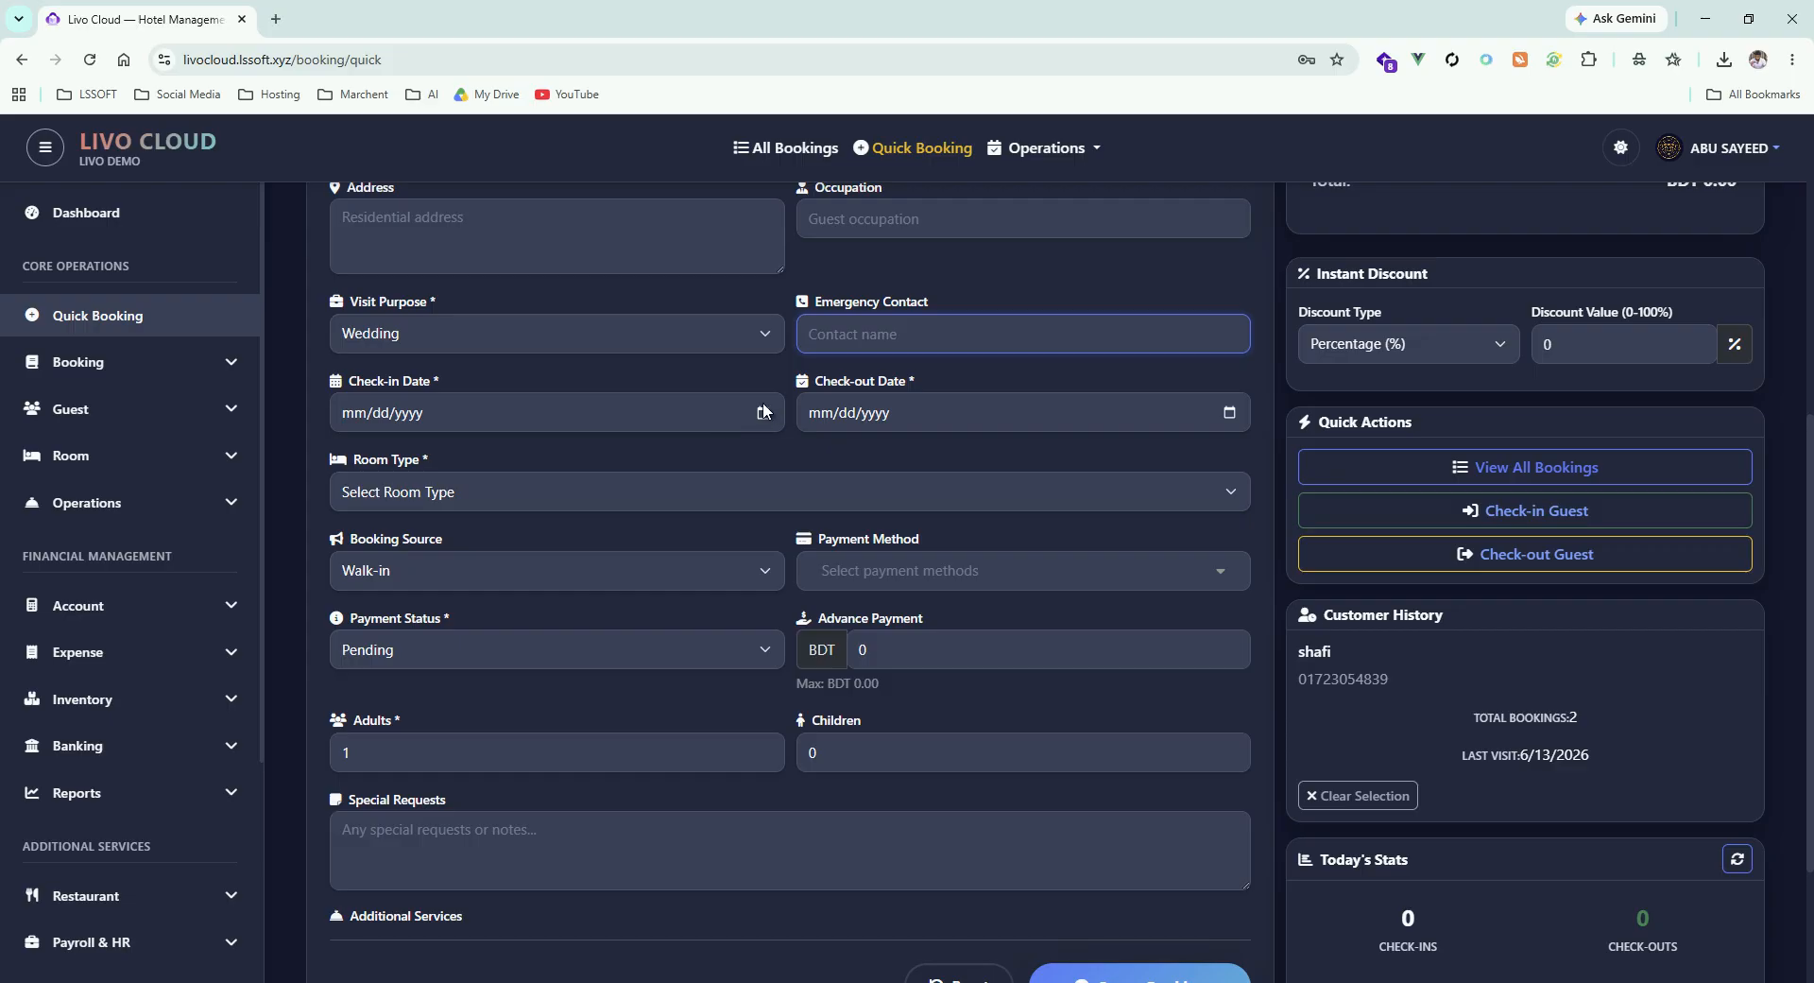
{"action": "left_click", "coordinate": [763, 412]}
{"action": "left_click", "coordinate": [380, 568]}
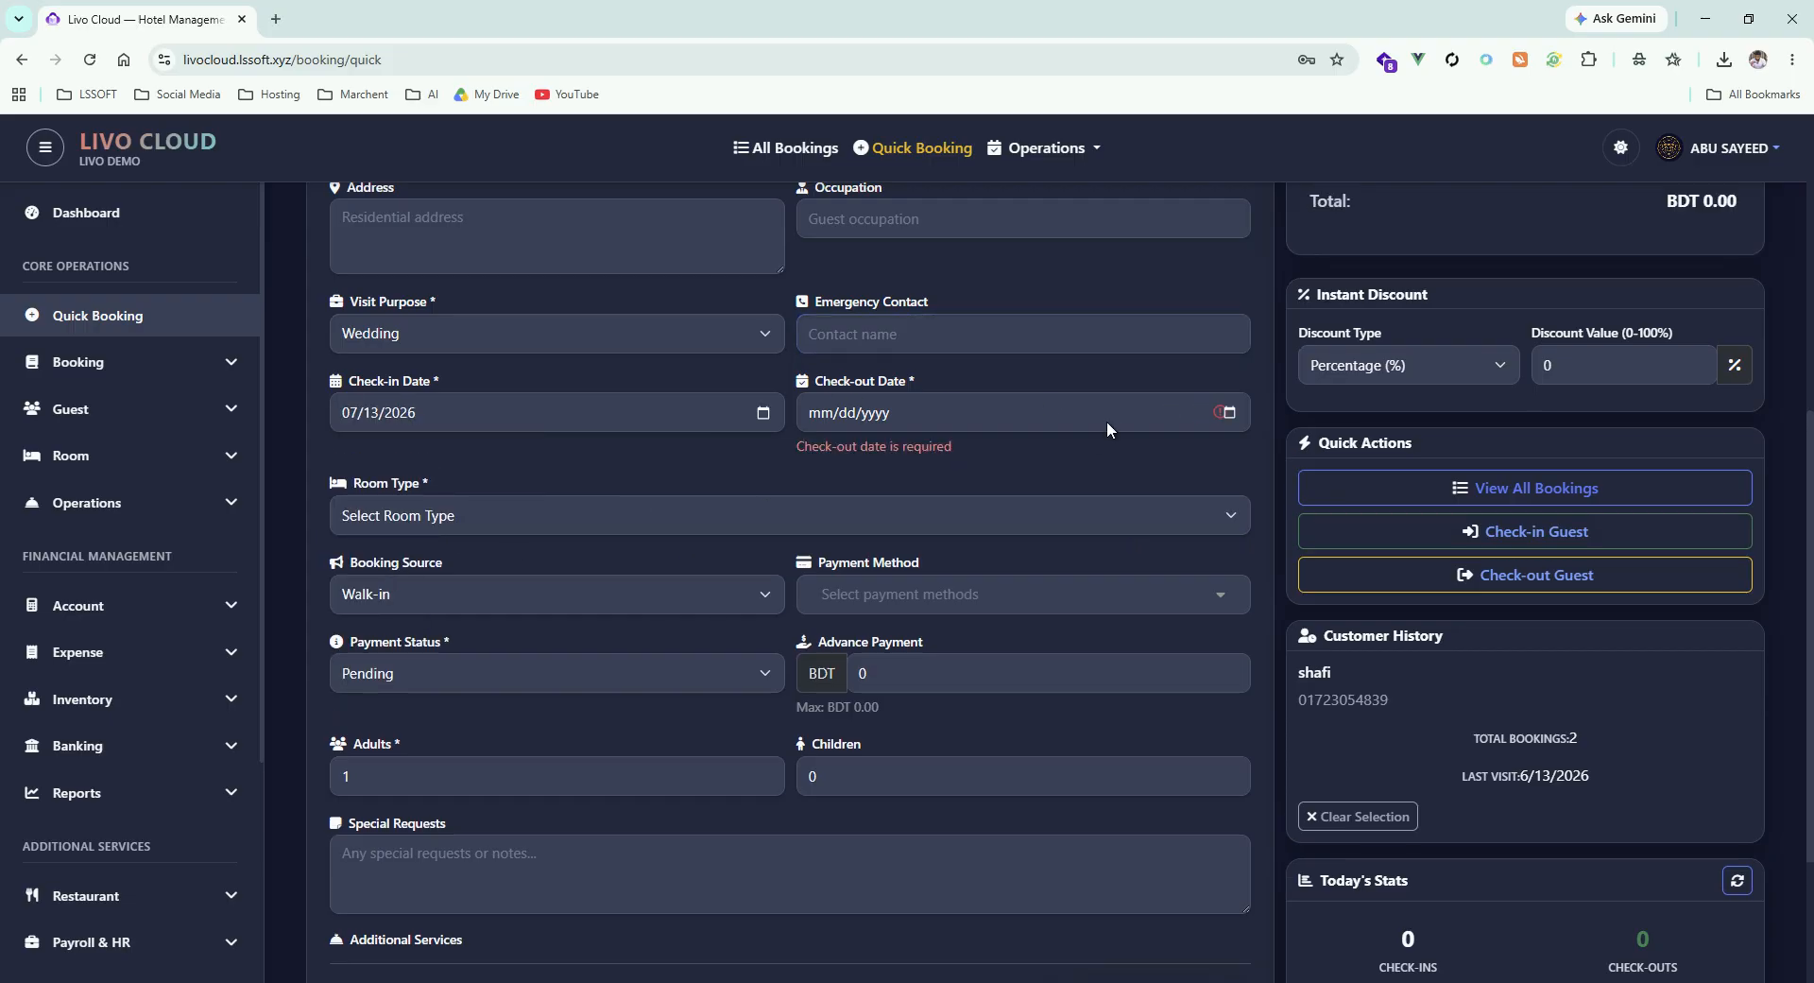
{"action": "left_click", "coordinate": [1227, 413]}
{"action": "left_click", "coordinate": [887, 572]}
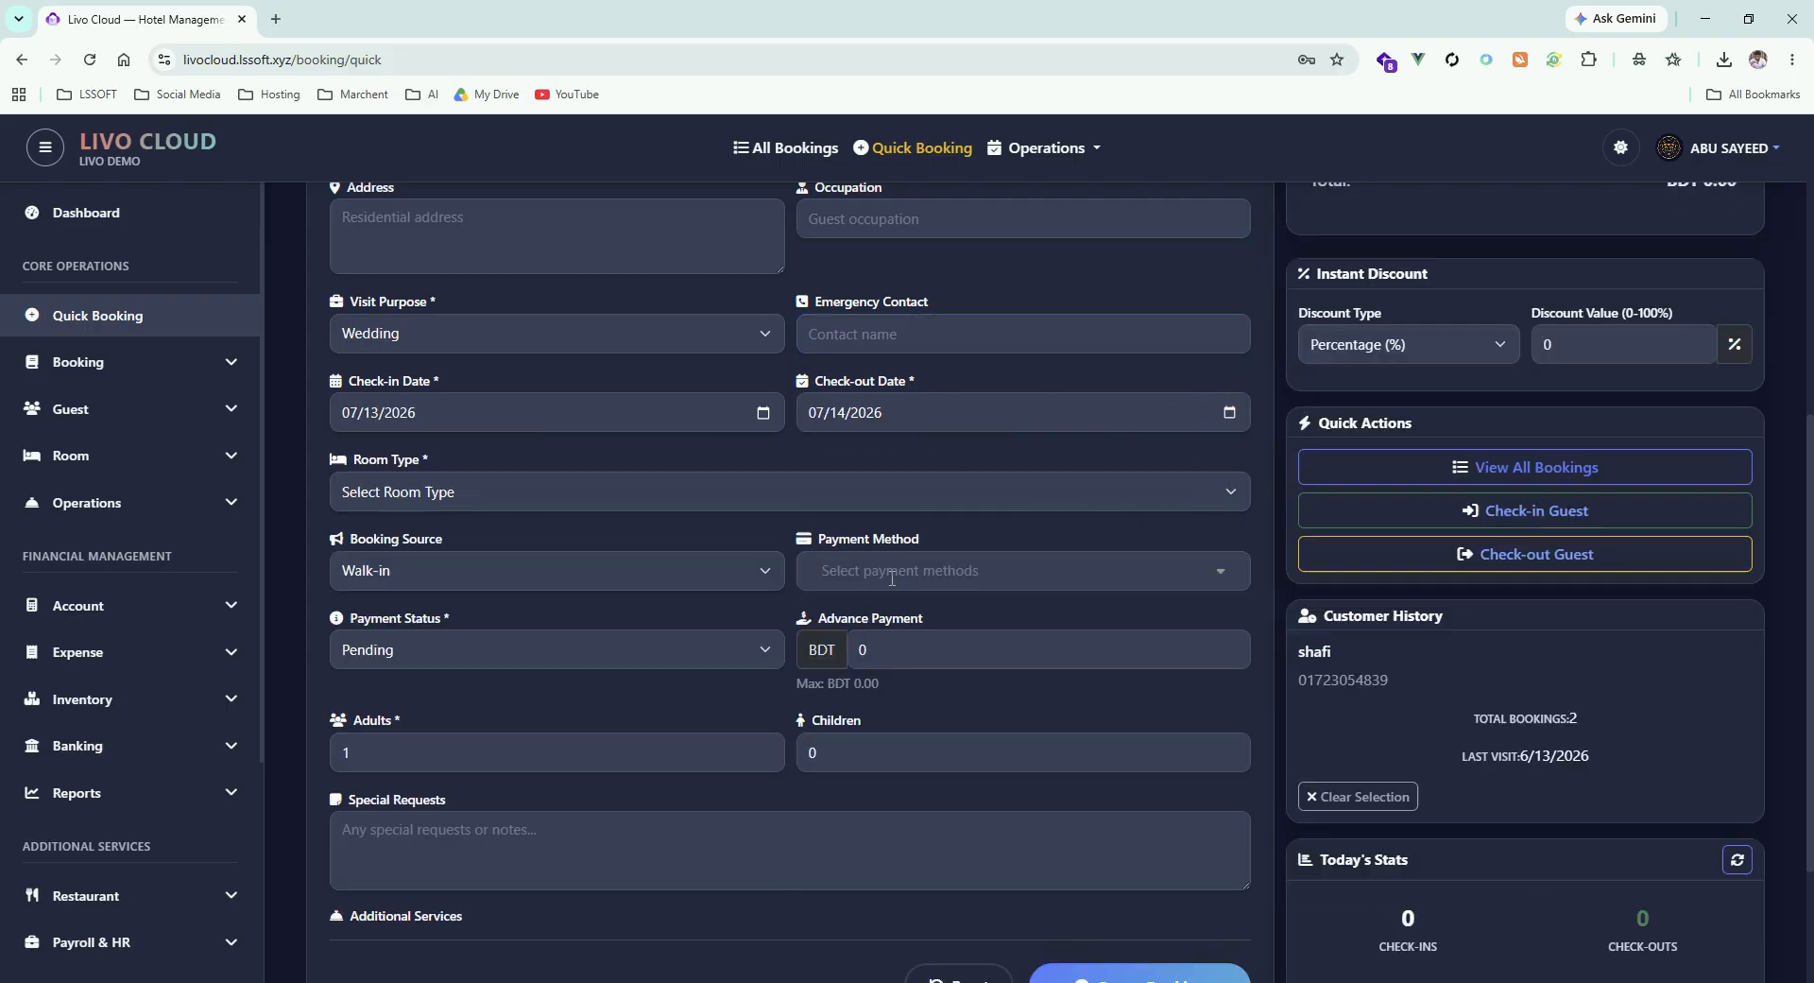
{"action": "left_click", "coordinate": [1222, 413]}
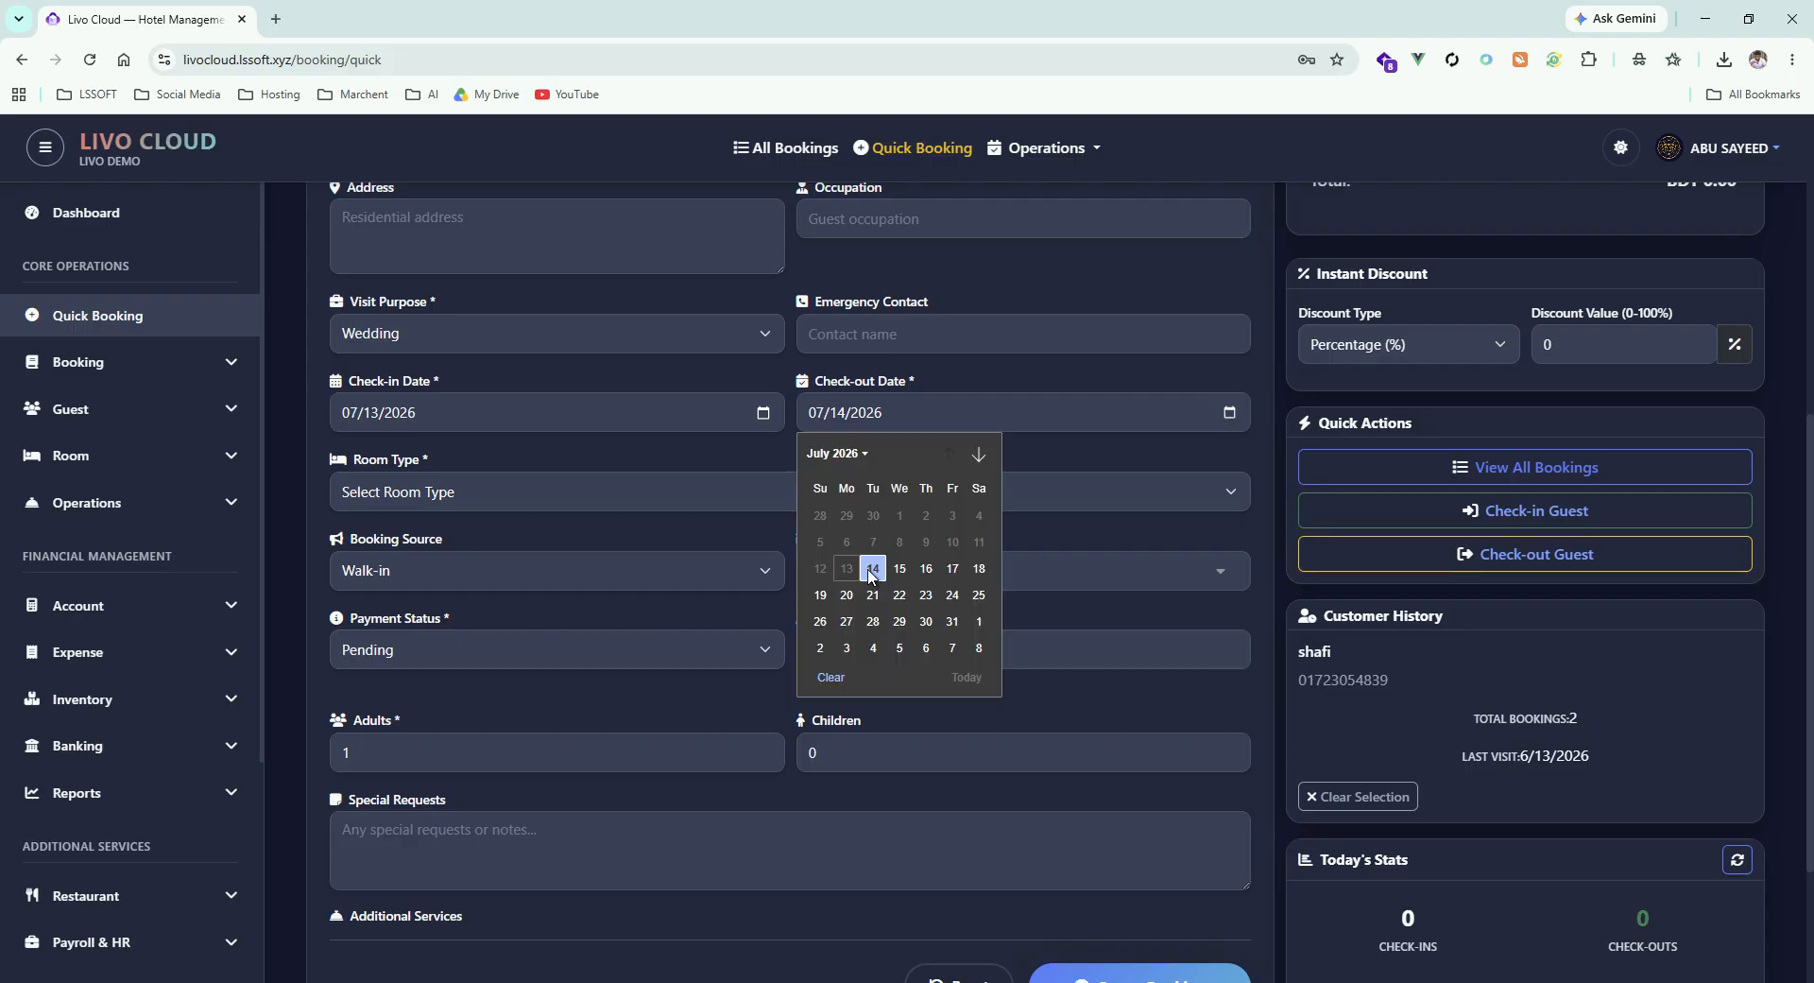
{"action": "left_click", "coordinate": [896, 570]}
Choose the Super Delux room type at BDT 10000.00 per night and bring up its selectable rooms
{"action": "left_click", "coordinate": [733, 495]}
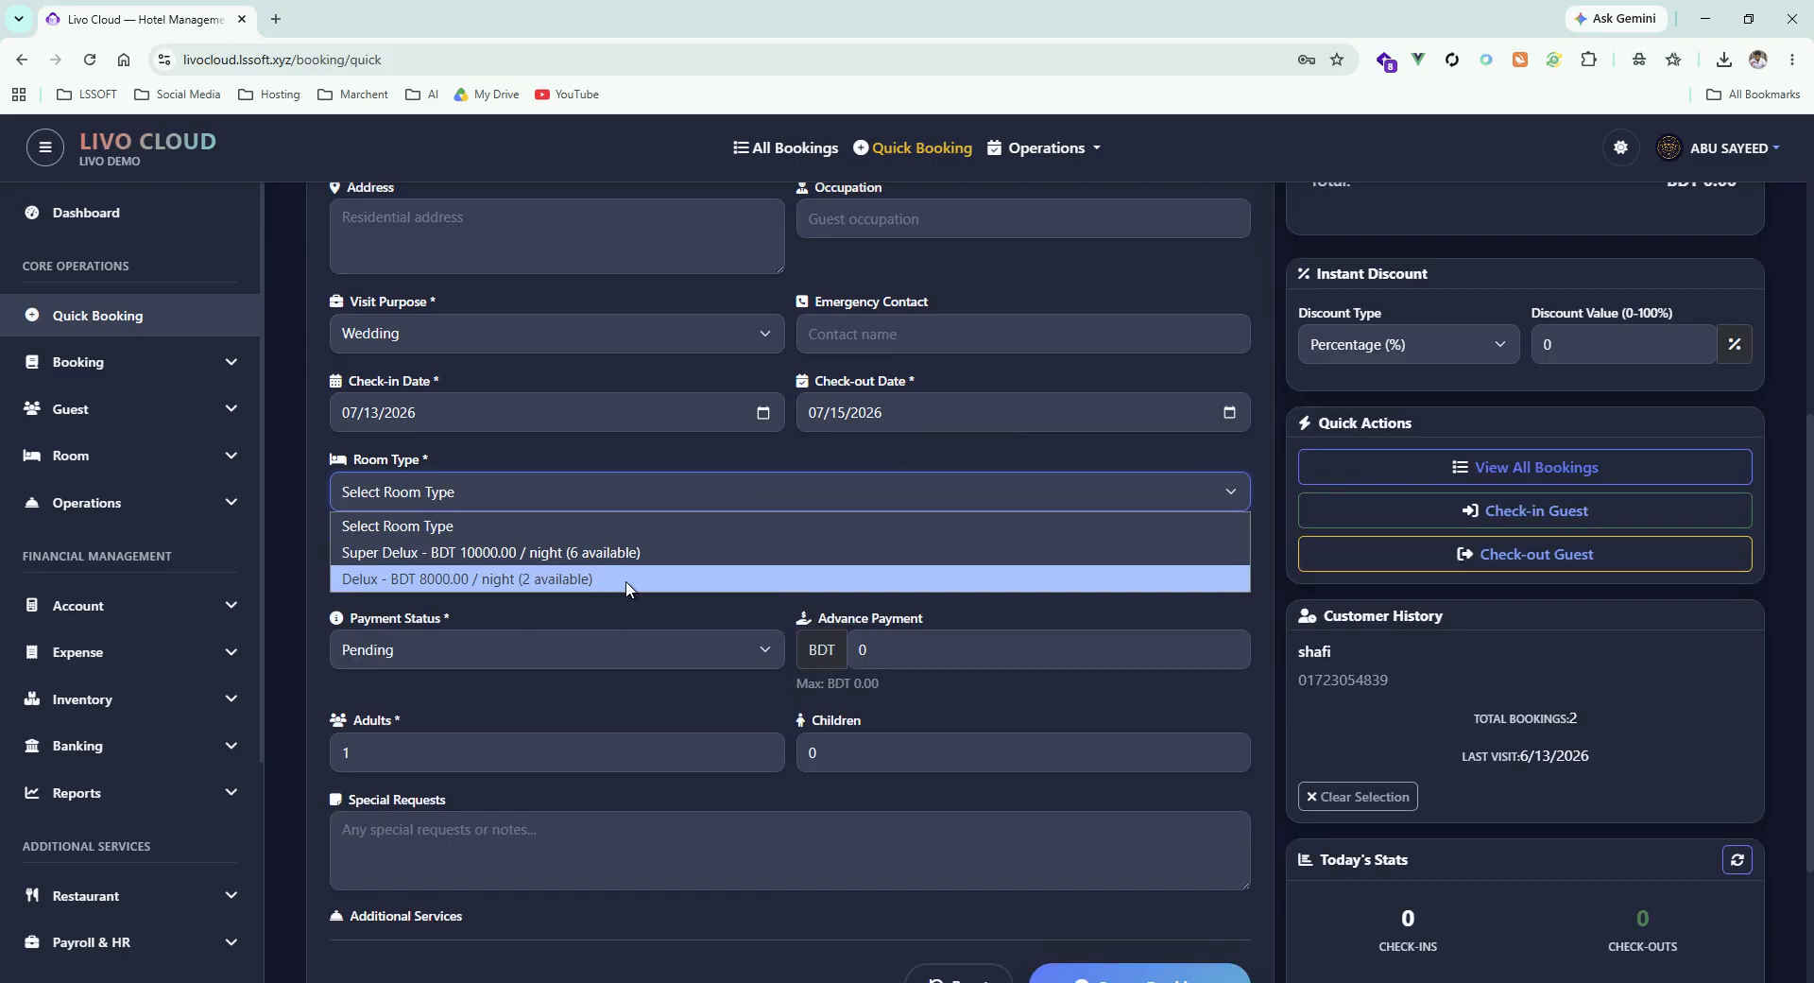
{"action": "left_click", "coordinate": [571, 552]}
{"action": "scroll", "coordinate": [608, 652], "scroll_direction": "down", "scroll_amount": 3}
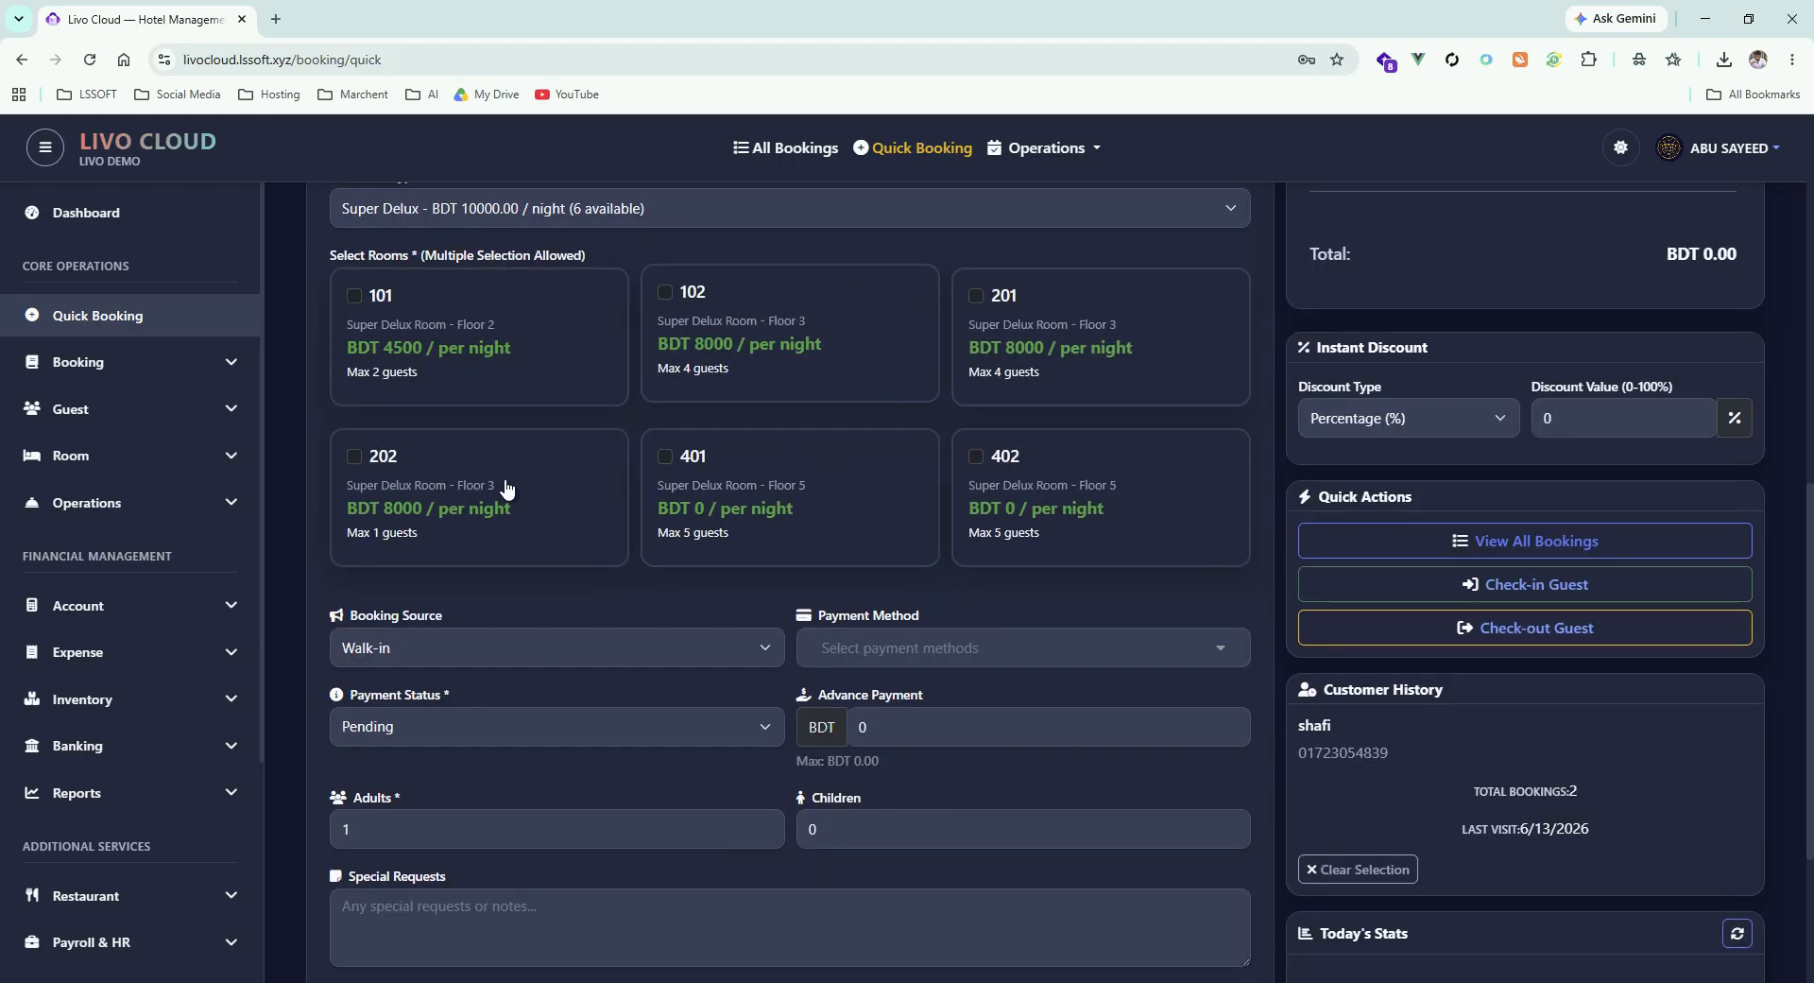
Select rooms 101, 102 and 201 for the stay, and deselect 102 and 101 so only room 201 is kept
{"action": "left_click", "coordinate": [408, 373]}
{"action": "scroll", "coordinate": [410, 400], "scroll_direction": "up", "scroll_amount": 1}
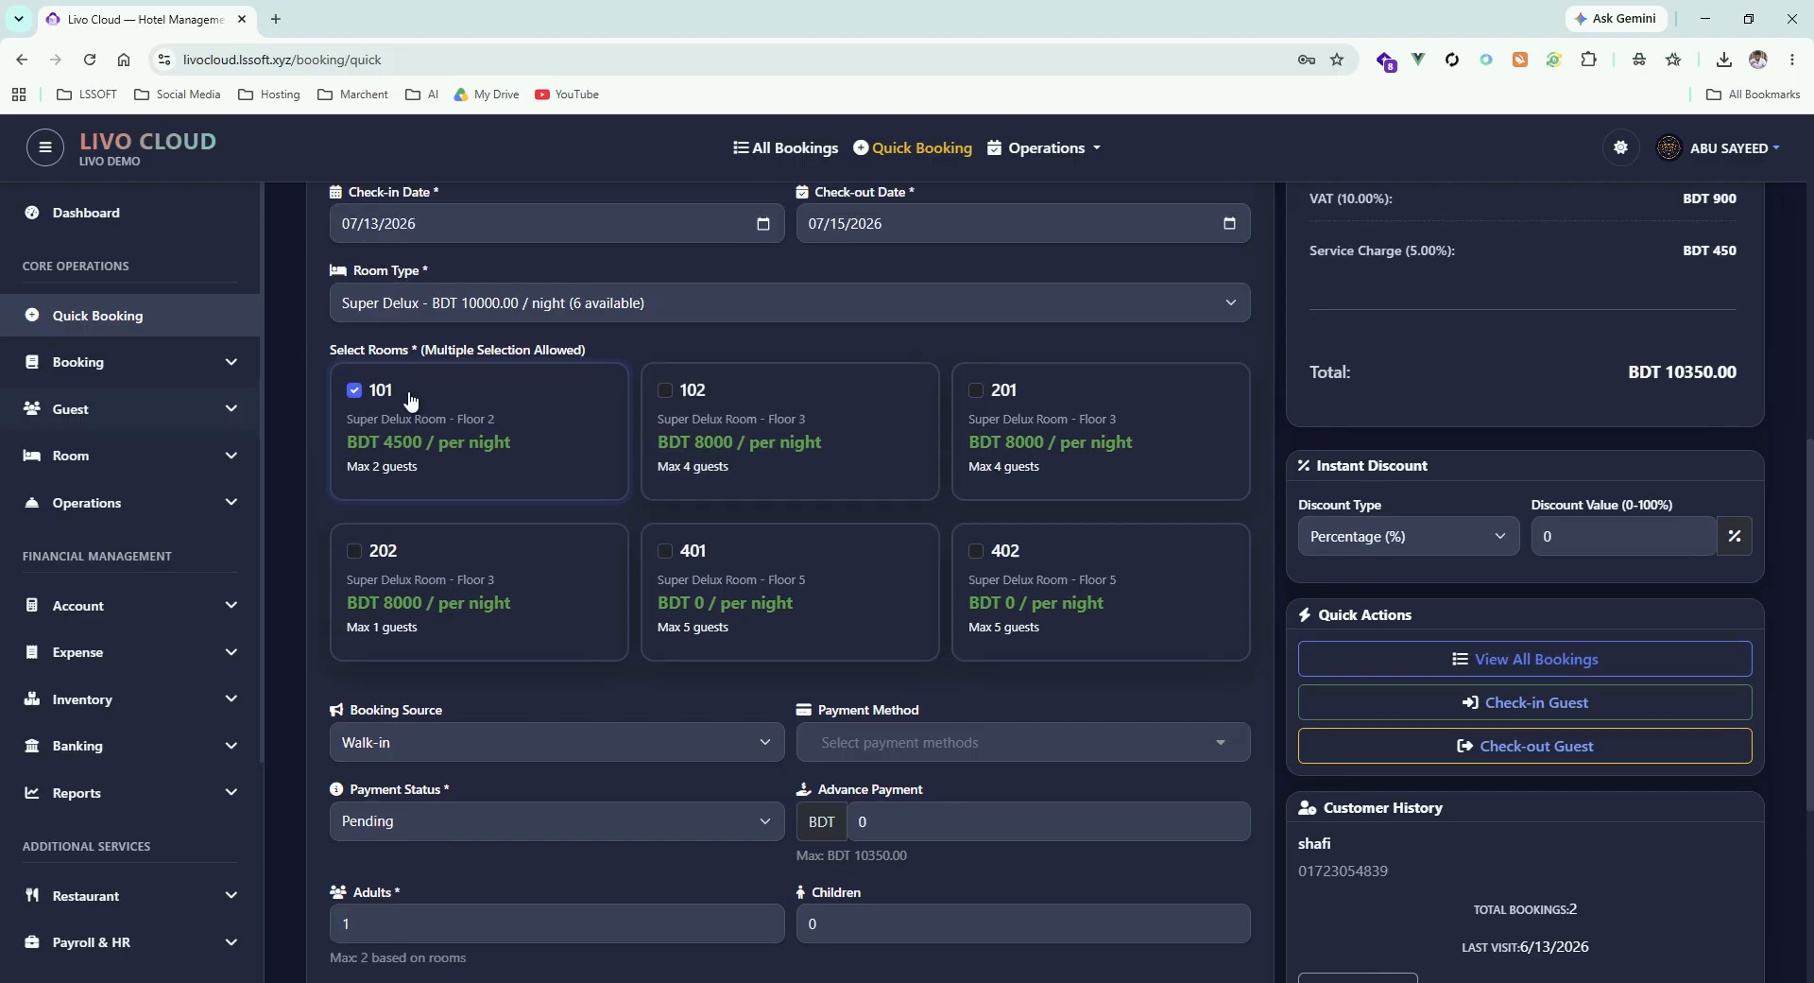
{"action": "left_click", "coordinate": [737, 443]}
{"action": "left_click", "coordinate": [1058, 458]}
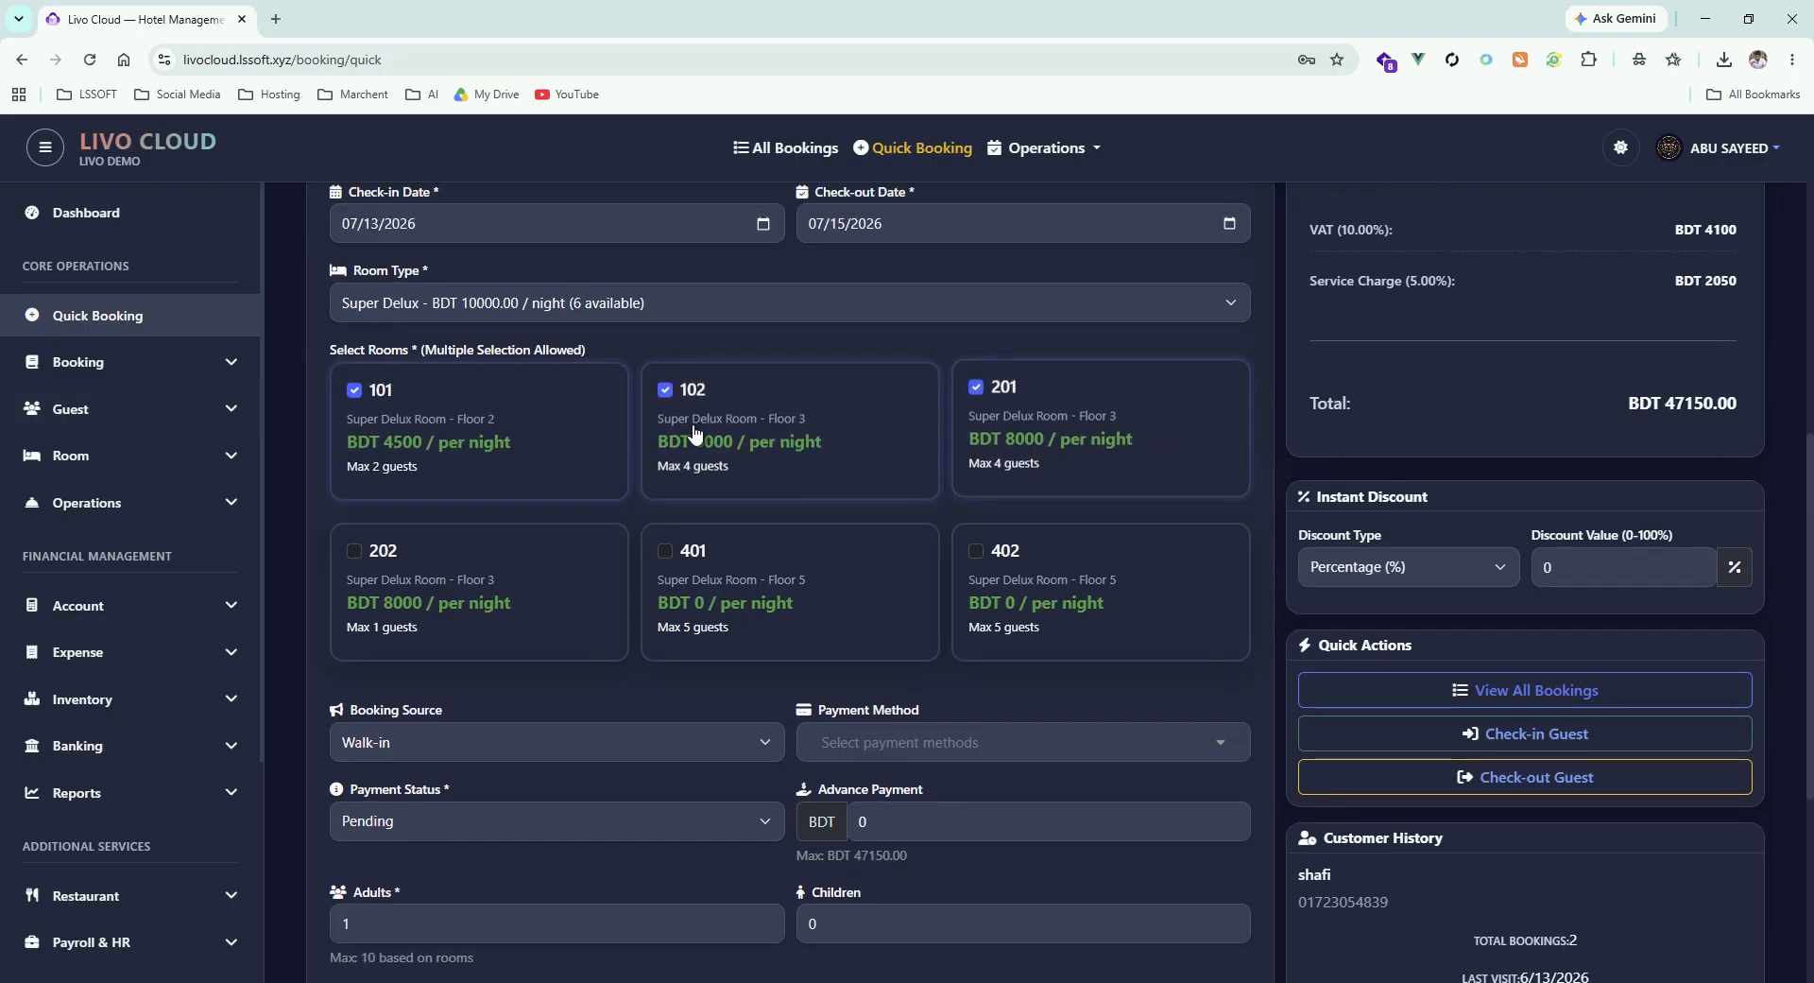
{"action": "left_click", "coordinate": [694, 432]}
{"action": "left_click", "coordinate": [478, 430]}
Set the booking's payment method to Cash Payment
{"action": "scroll", "coordinate": [763, 514], "scroll_direction": "down", "scroll_amount": 4}
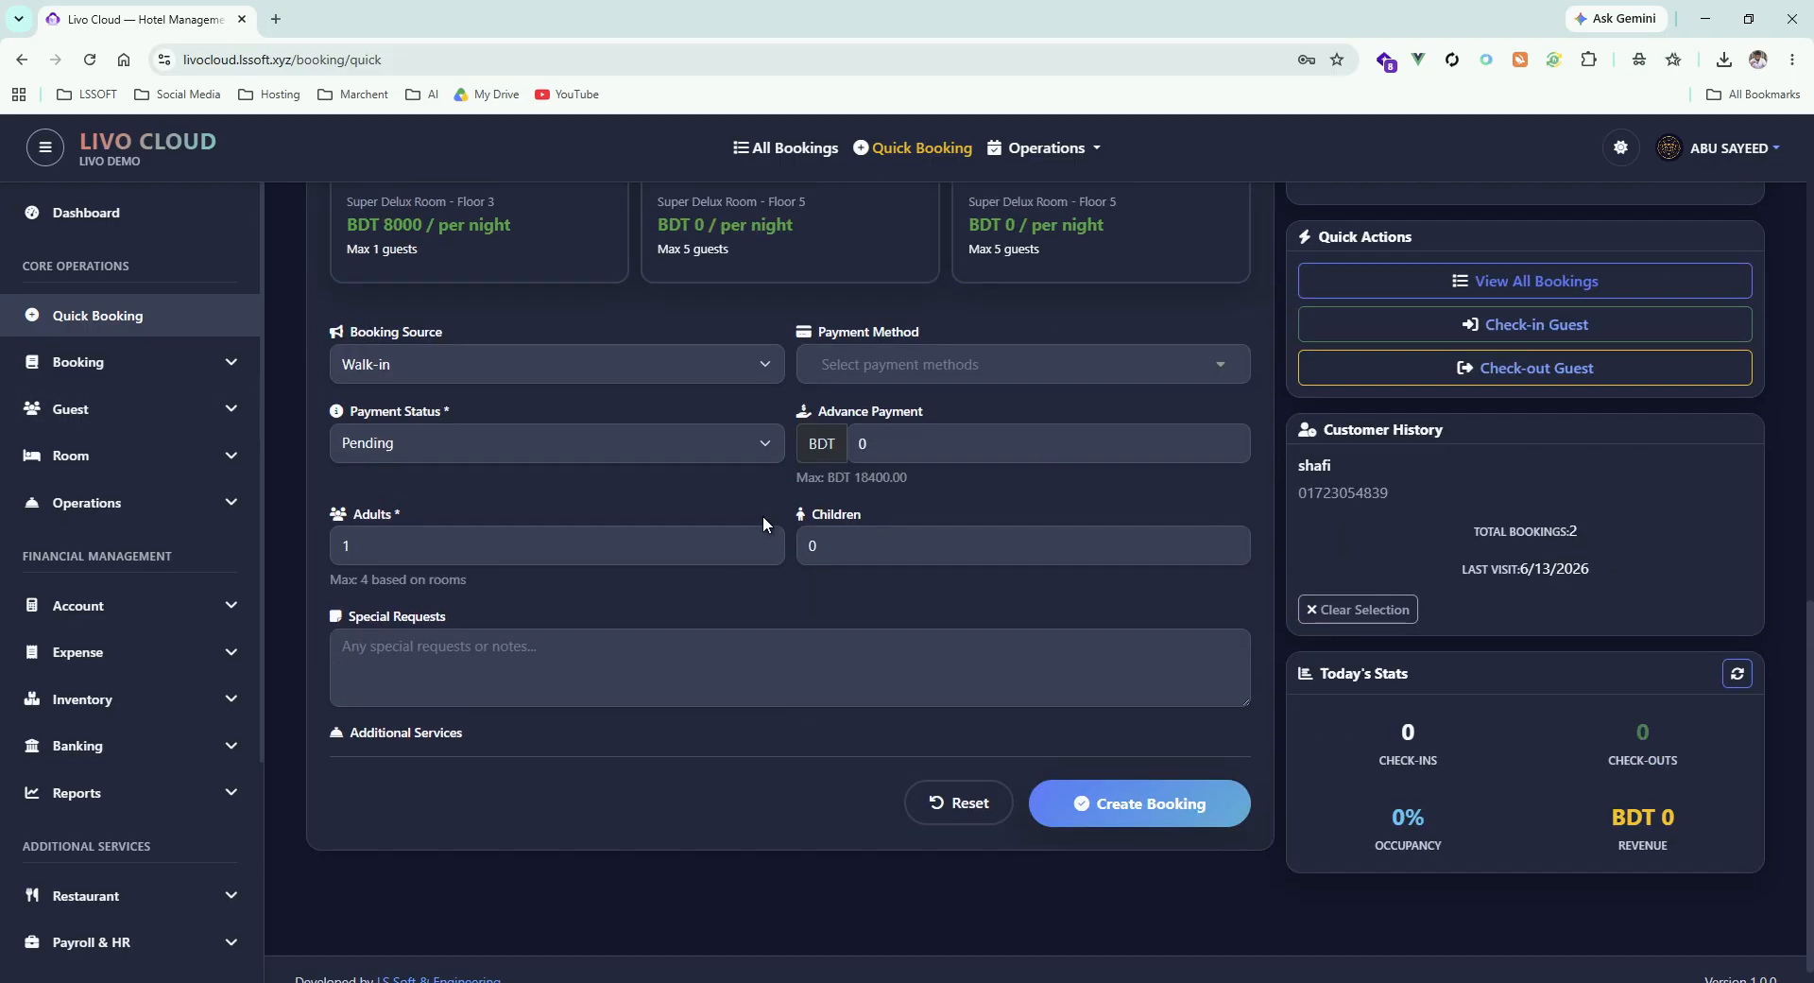
{"action": "left_click", "coordinate": [879, 366]}
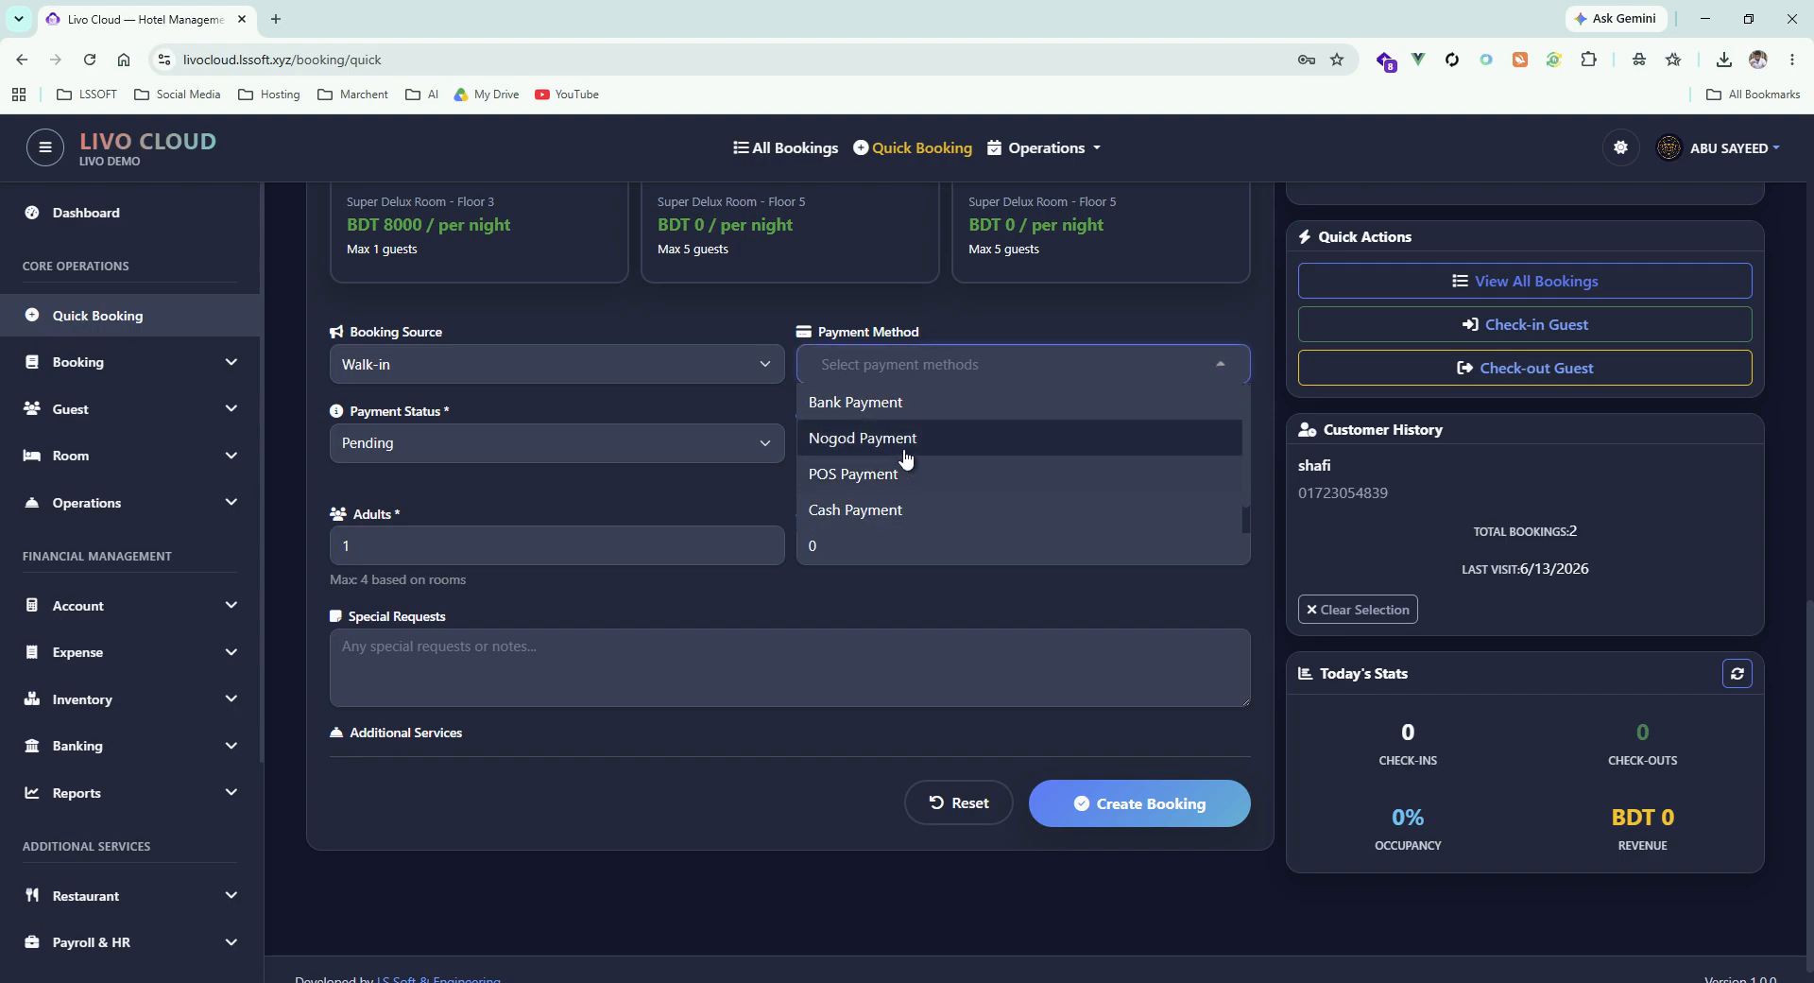
{"action": "scroll", "coordinate": [916, 473], "scroll_direction": "down", "scroll_amount": 1}
{"action": "left_click", "coordinate": [923, 486]}
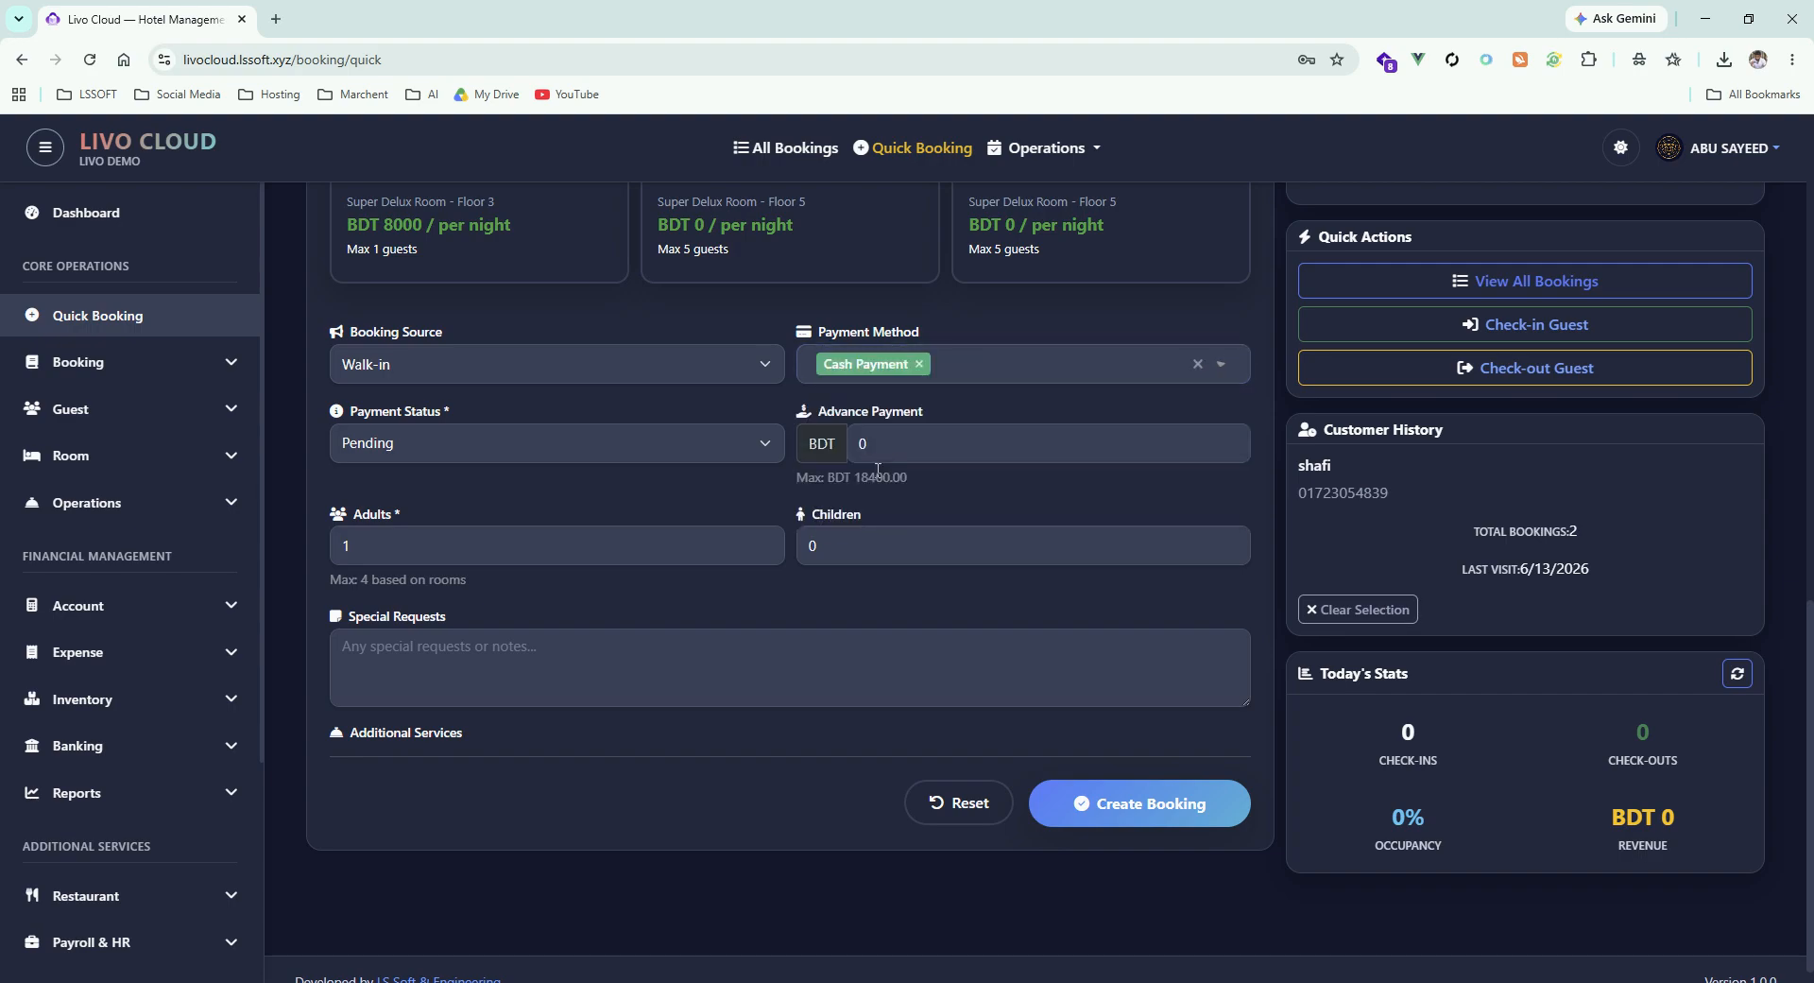
Enter an advance payment of BDT 12000 for the booking
{"action": "left_click", "coordinate": [701, 448]}
{"action": "left_click", "coordinate": [955, 447]}
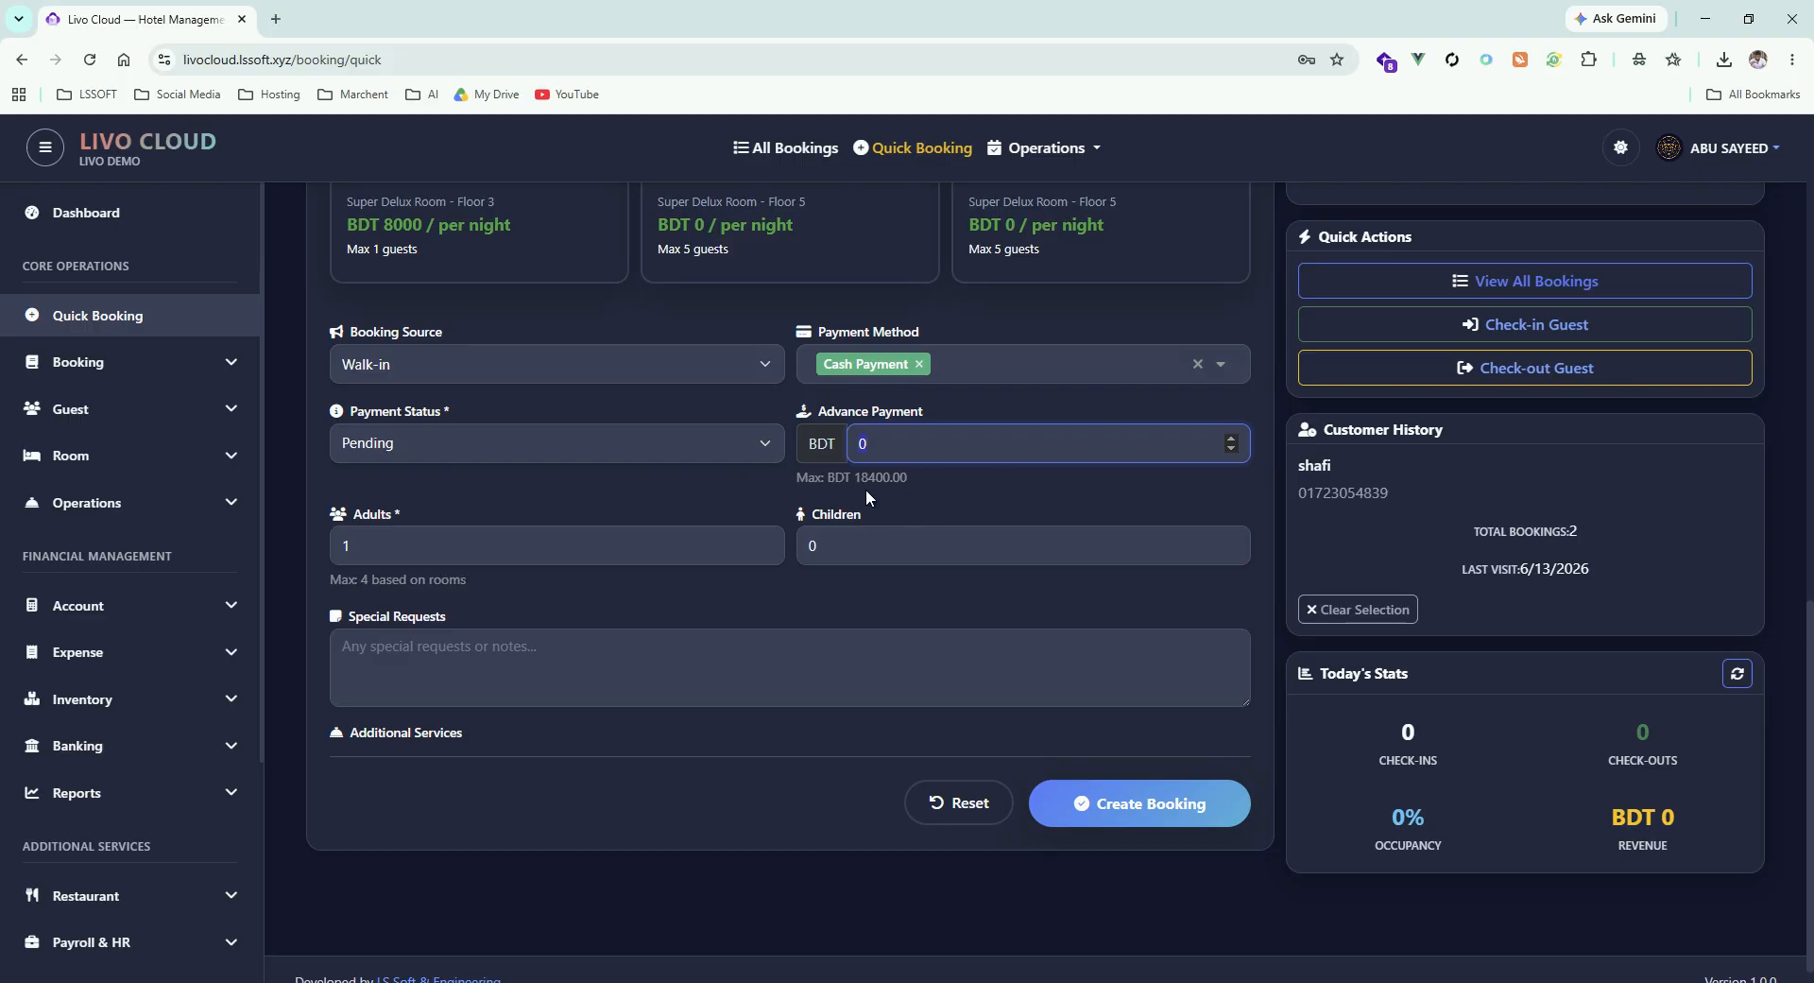
{"action": "double_click", "coordinate": [876, 477]}
{"action": "left_click", "coordinate": [943, 443]}
{"action": "type", "text": "12000"}
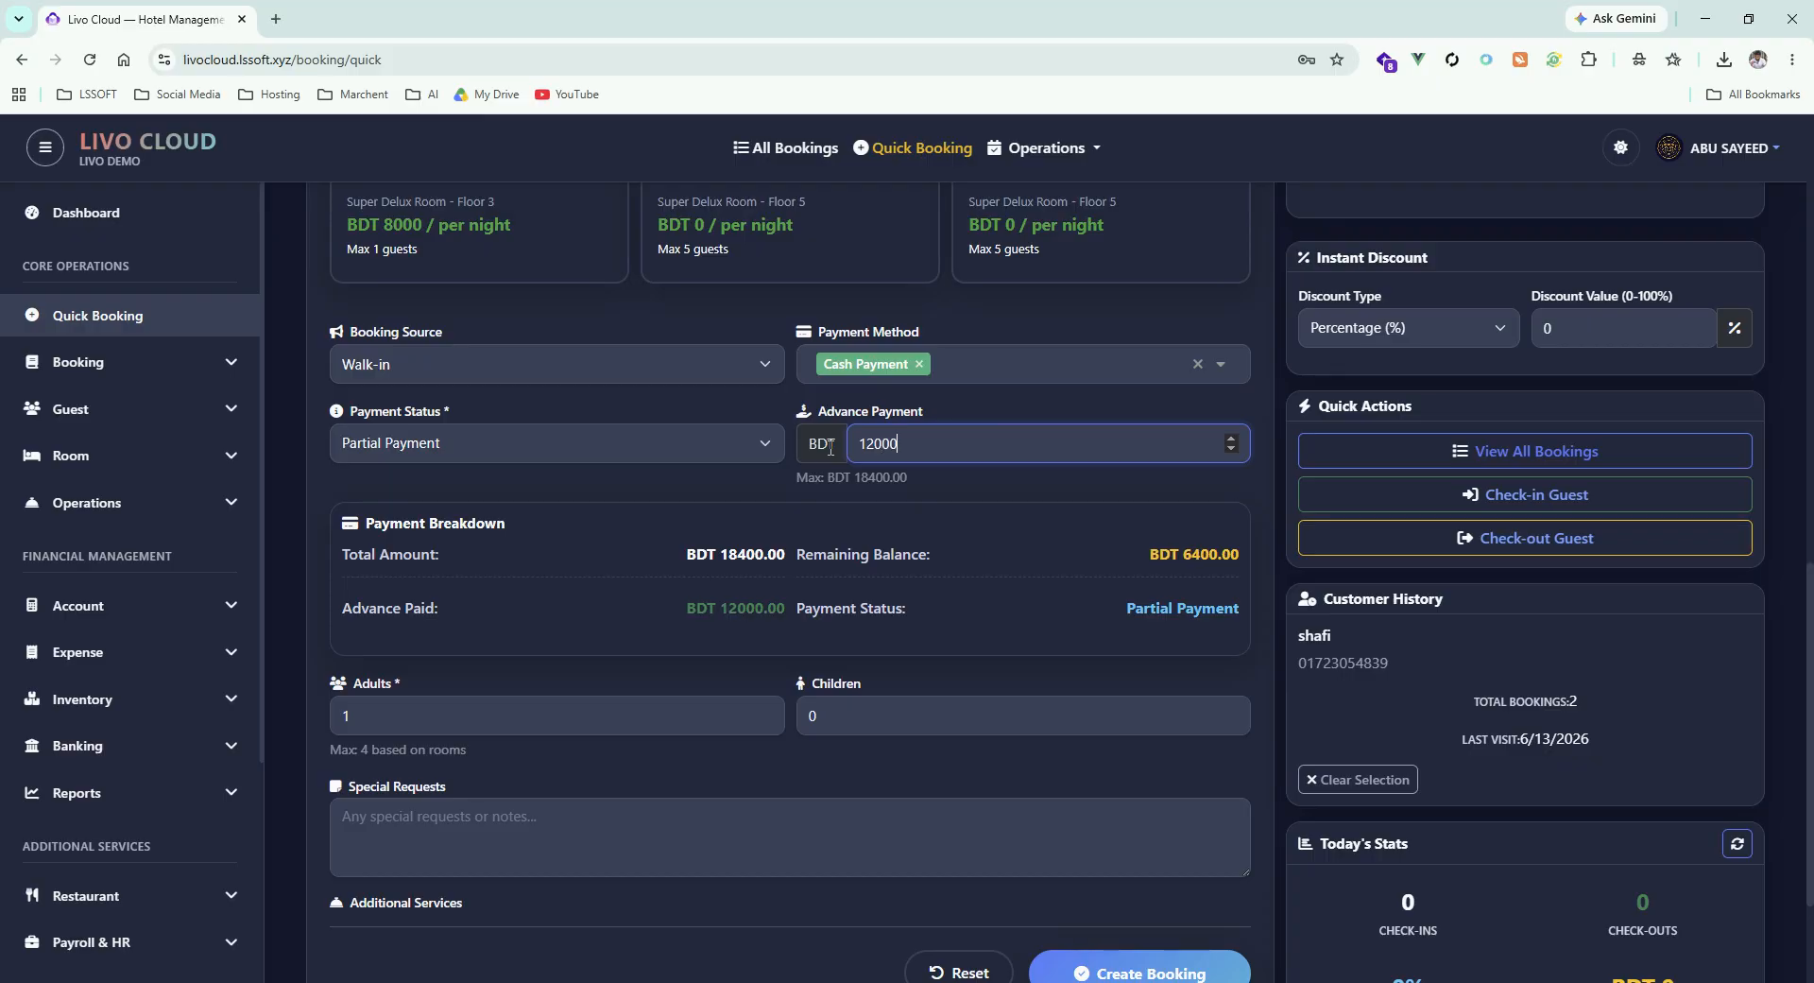
{"action": "left_click", "coordinate": [1001, 506]}
Review the booking summary, including the nights, room rate, room subtotal and selected room
{"action": "scroll", "coordinate": [1114, 575], "scroll_direction": "down", "scroll_amount": 3}
{"action": "scroll", "coordinate": [1778, 494], "scroll_direction": "up", "scroll_amount": 5}
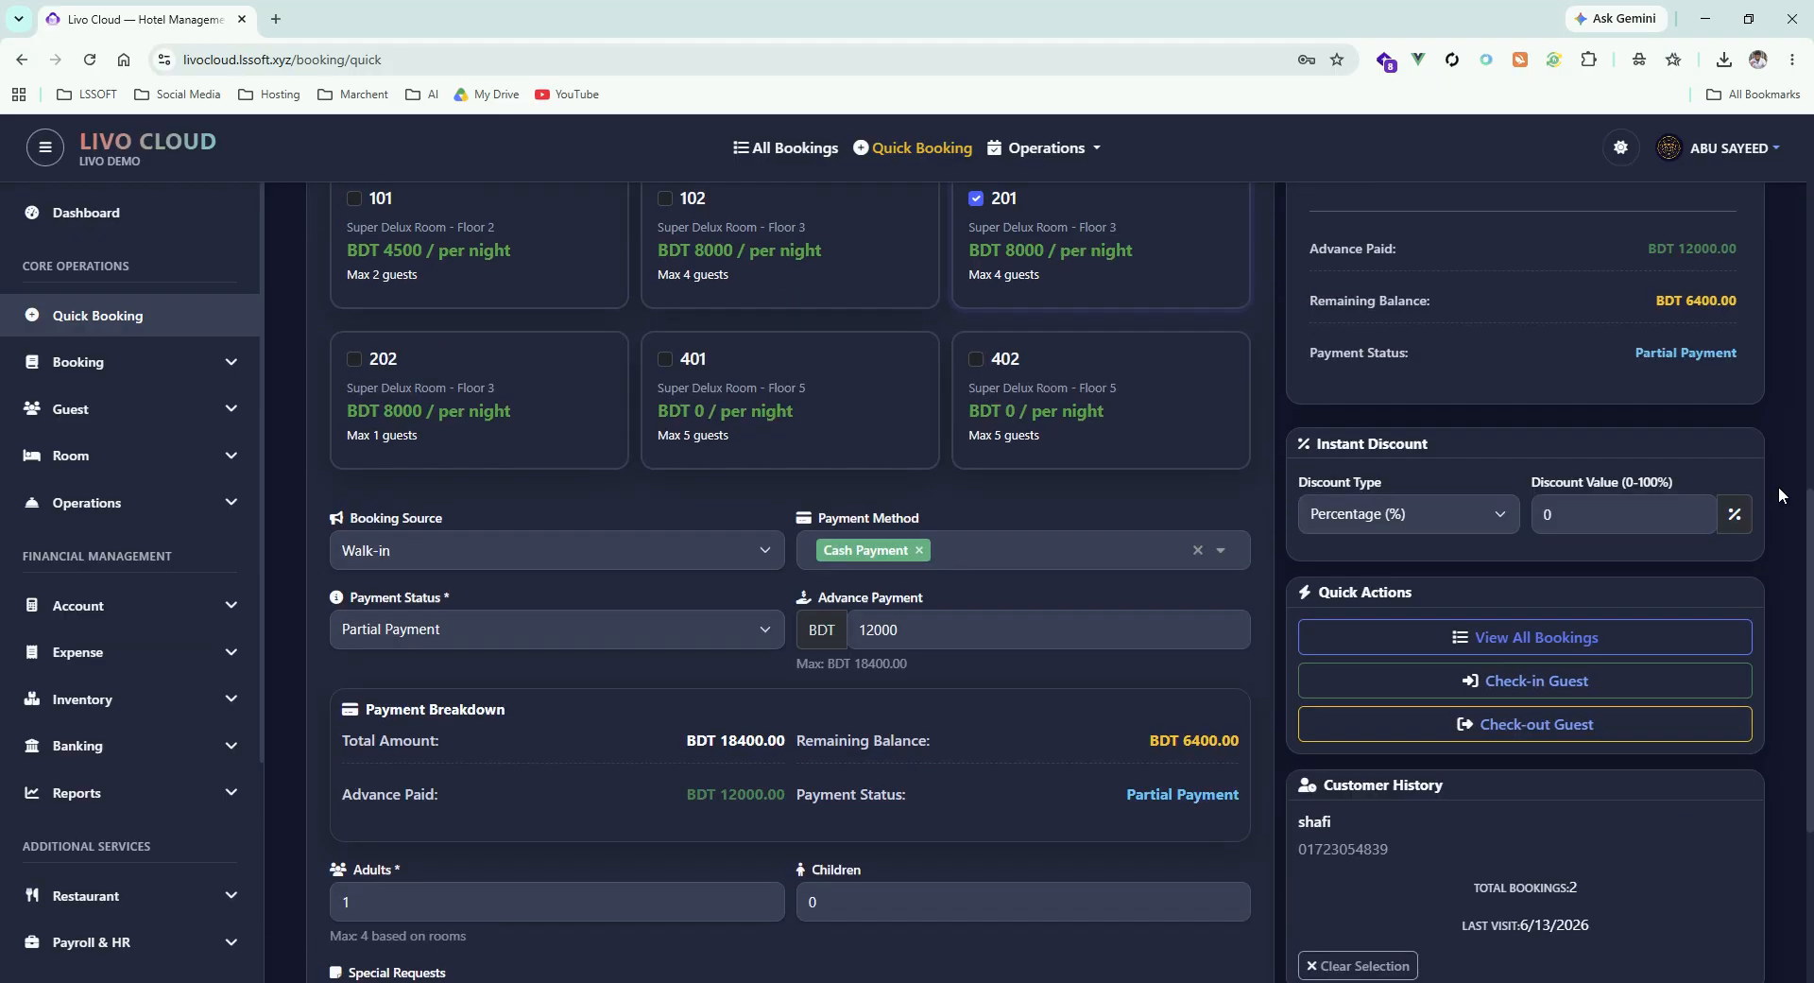
{"action": "scroll", "coordinate": [1760, 488], "scroll_direction": "up", "scroll_amount": 12}
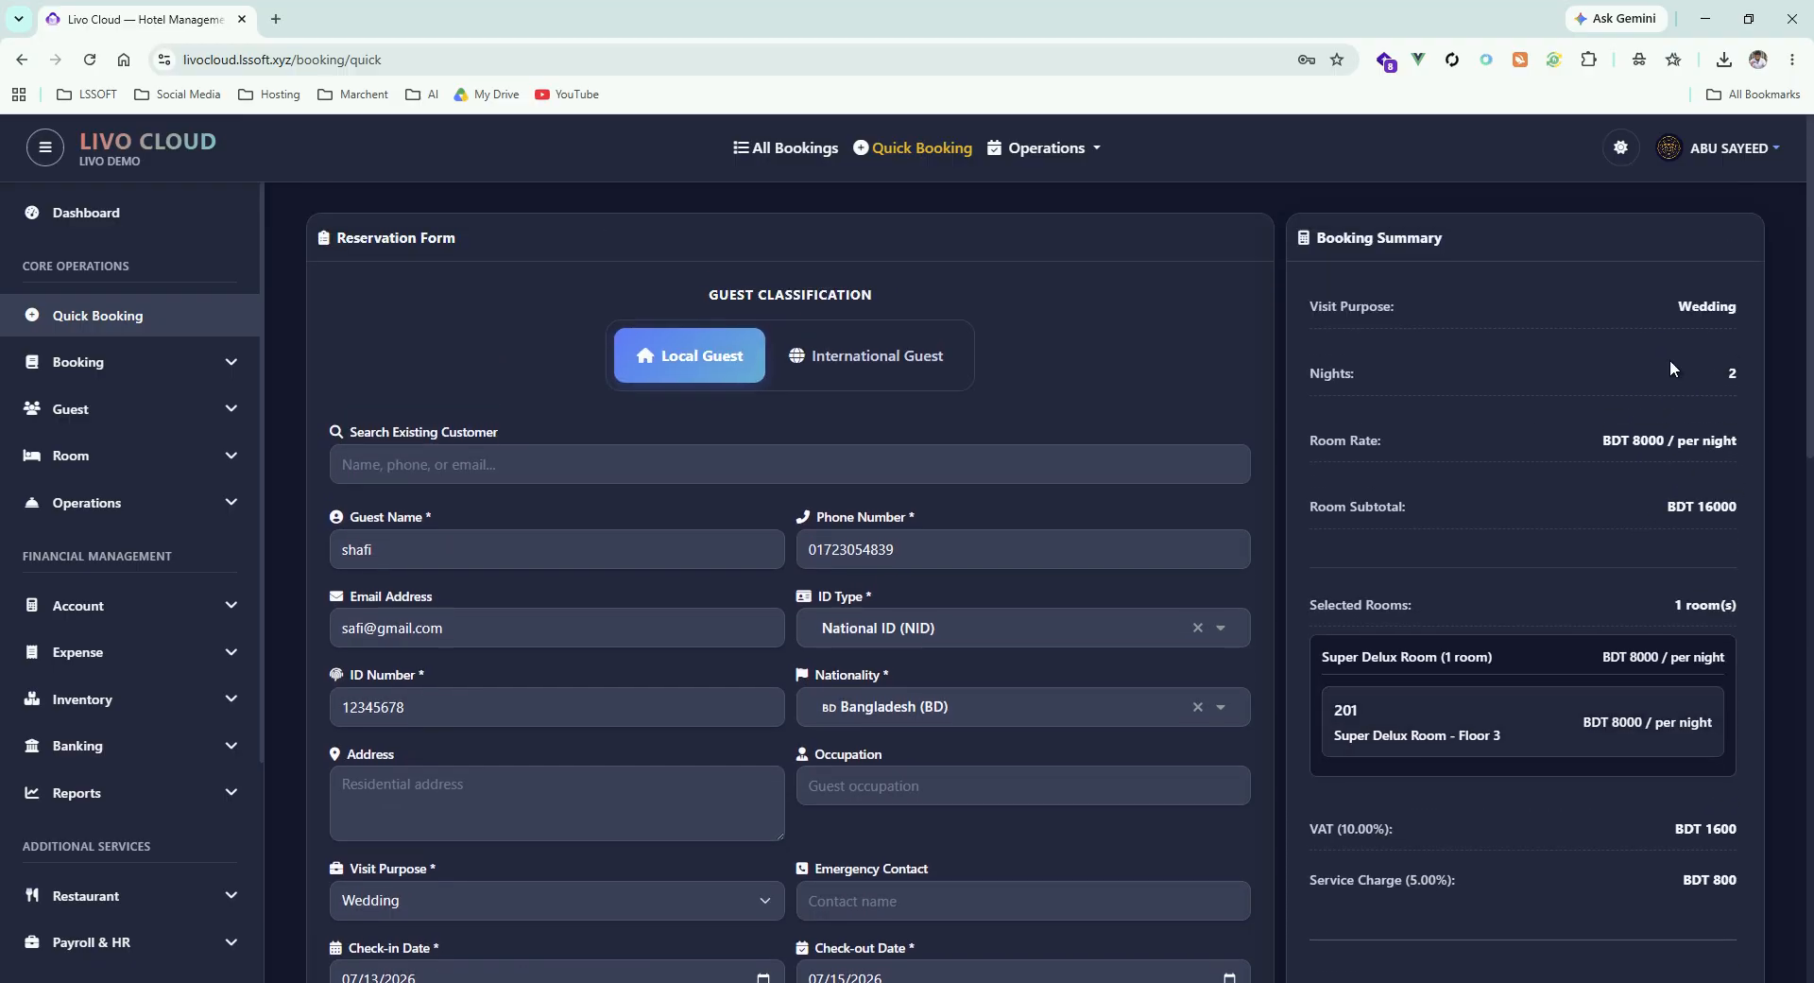
{"action": "left_click_drag", "start_coordinate": [1604, 442], "coordinate": [1738, 511]}
{"action": "scroll", "coordinate": [1514, 604], "scroll_direction": "down", "scroll_amount": 5}
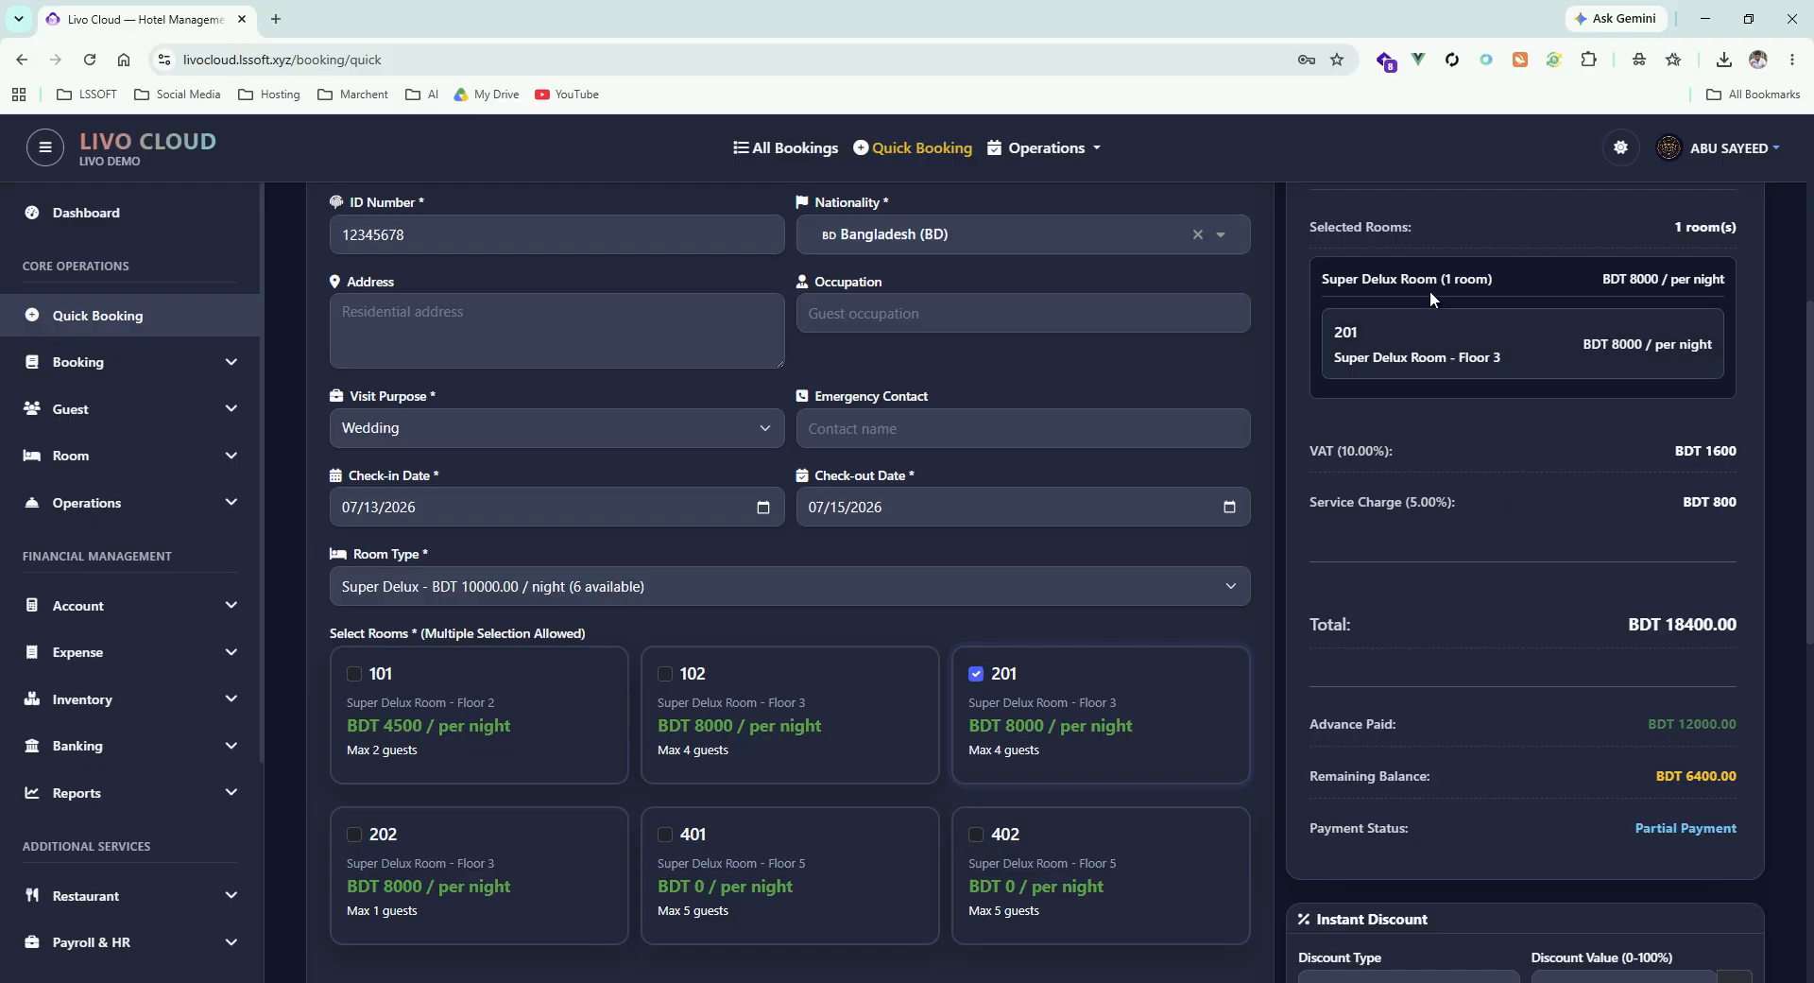
{"action": "left_click_drag", "start_coordinate": [1323, 282], "coordinate": [1497, 284]}
Apply an instant percentage discount of 10 to the booking
{"action": "scroll", "coordinate": [1548, 510], "scroll_direction": "down", "scroll_amount": 5}
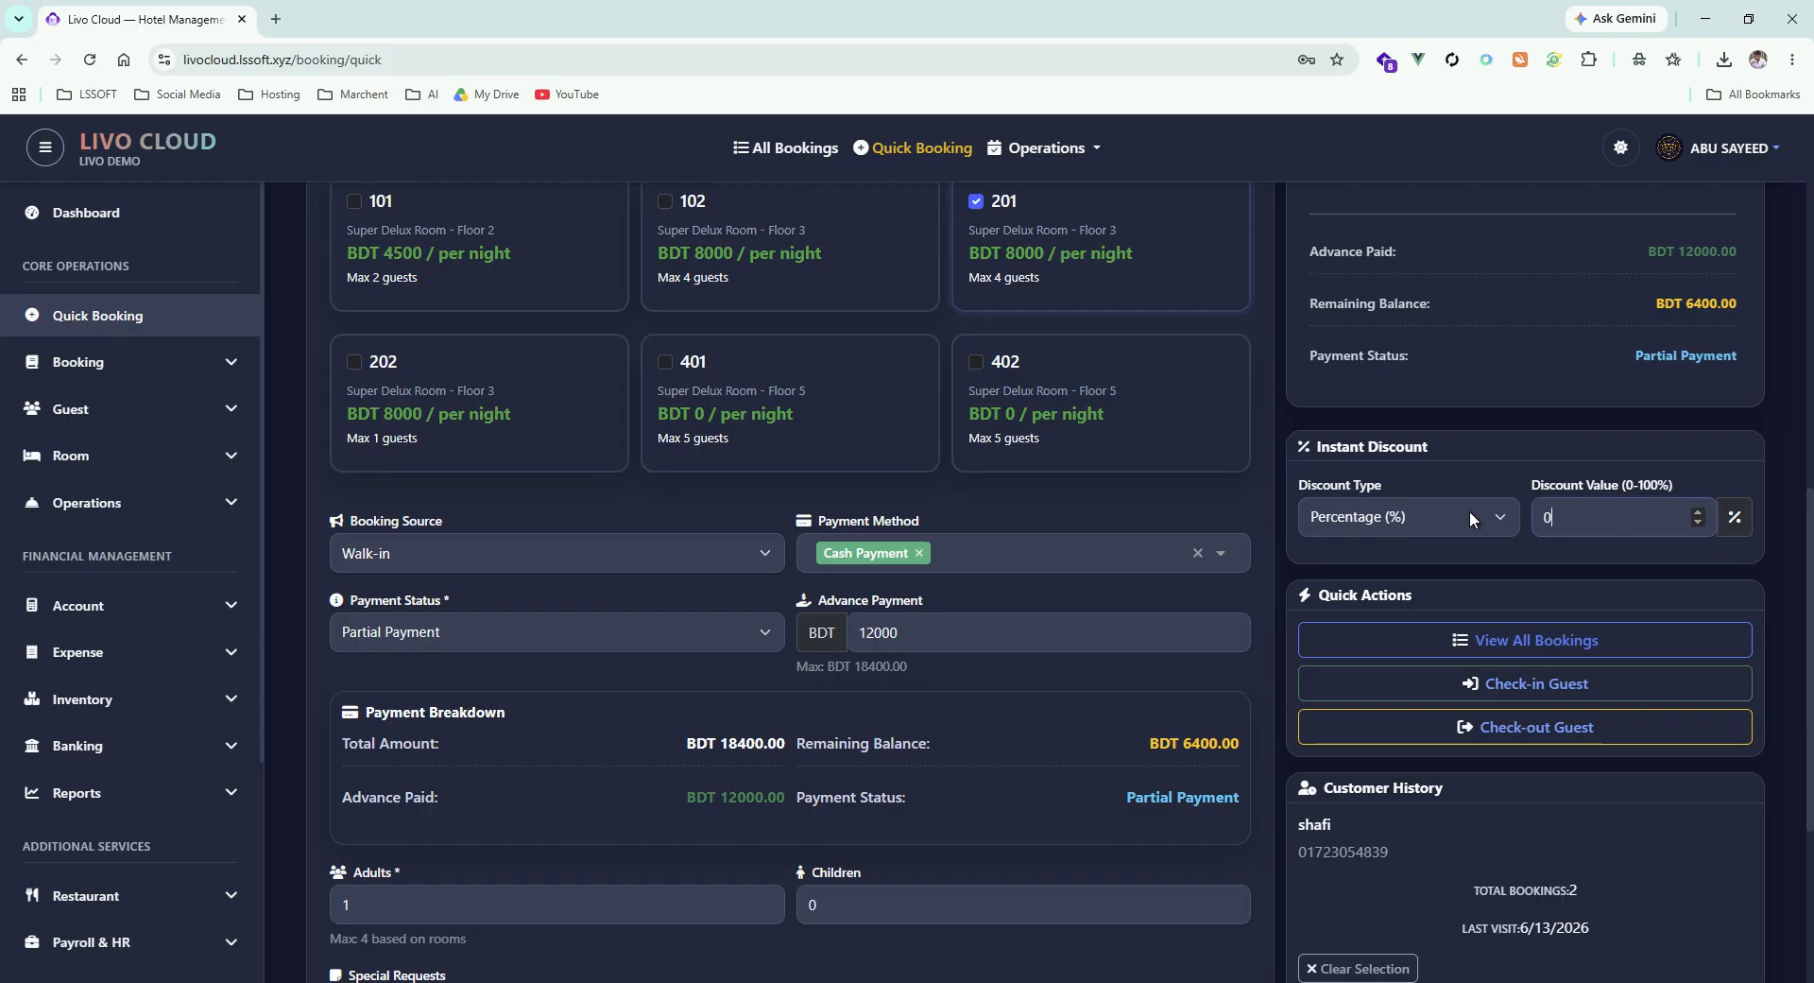
{"action": "type", "text": "10"}
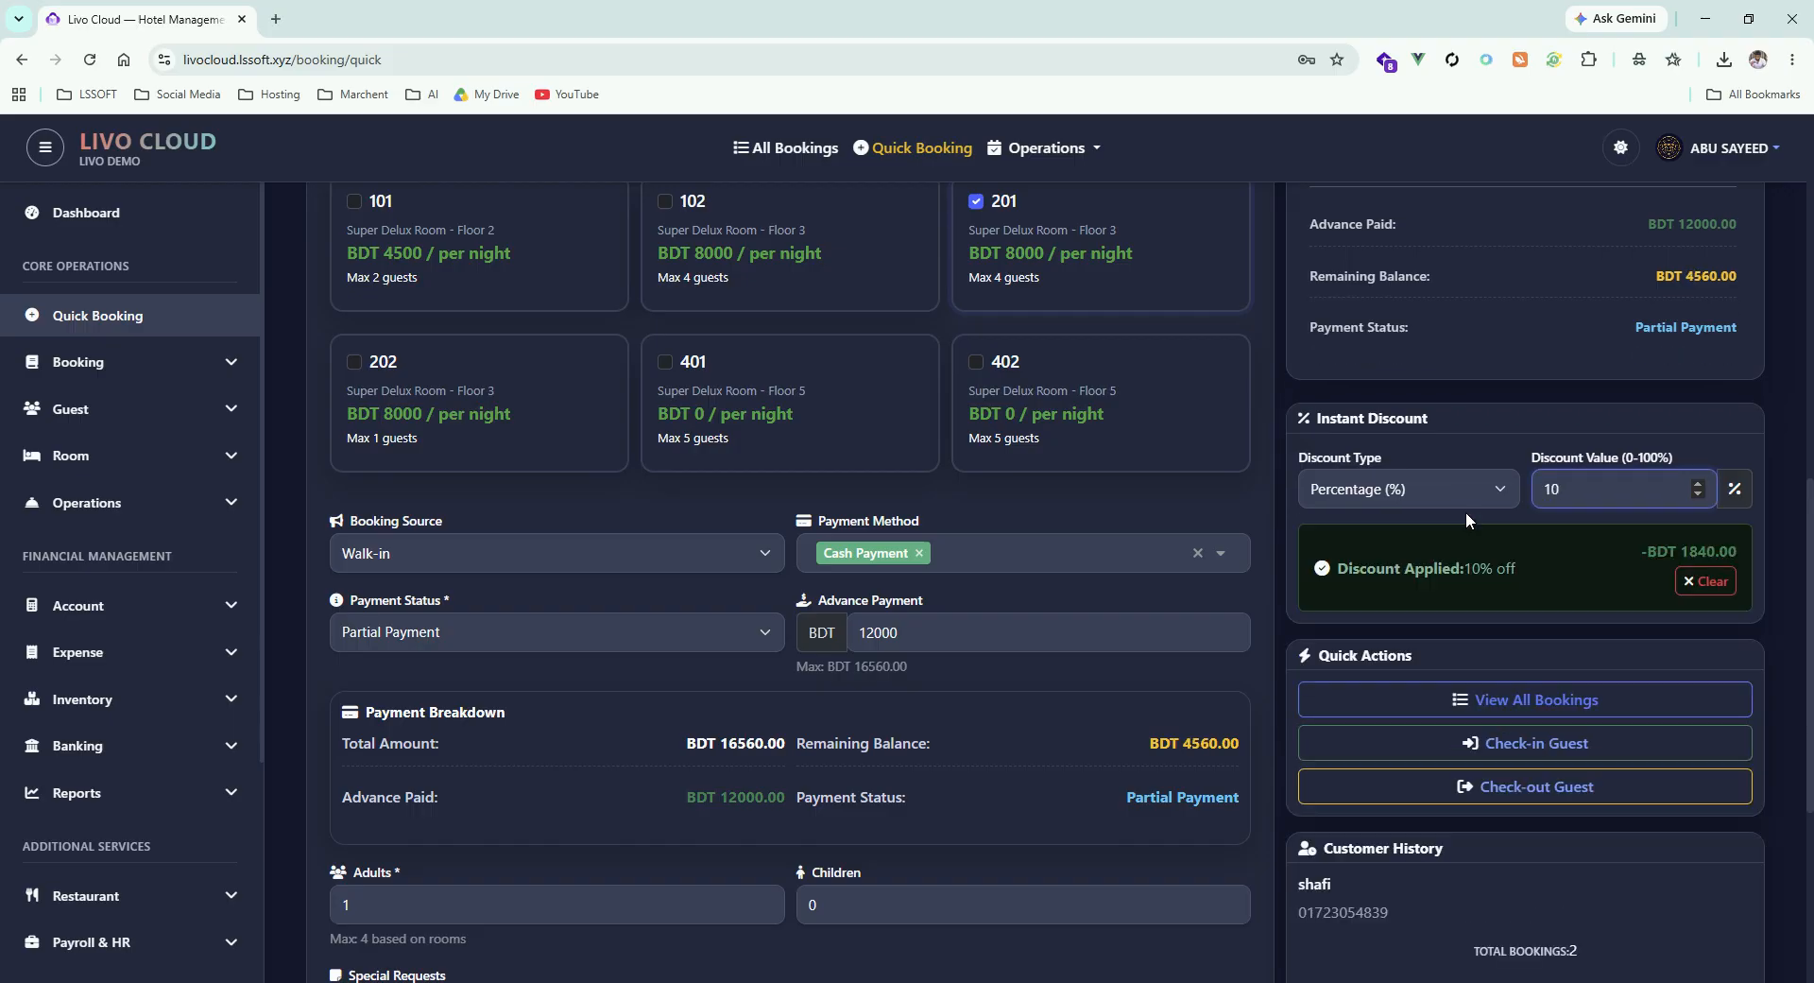
{"action": "left_click", "coordinate": [1546, 566]}
{"action": "scroll", "coordinate": [1380, 602], "scroll_direction": "down", "scroll_amount": 1}
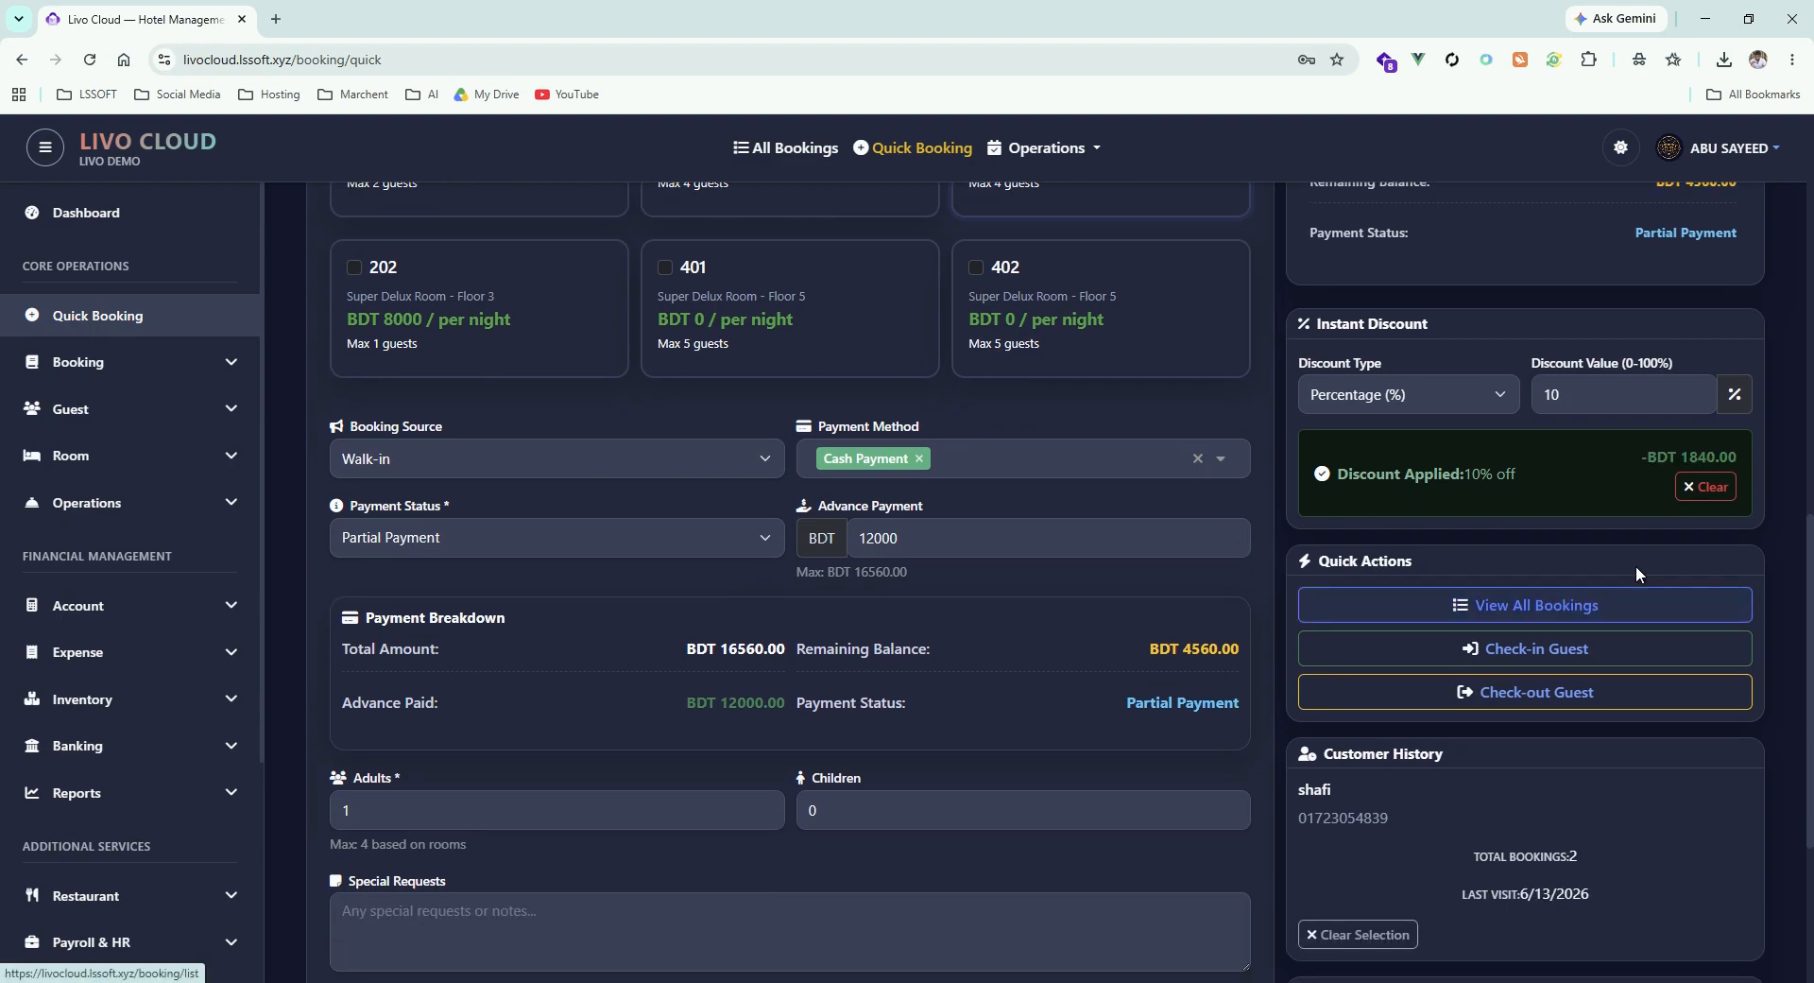
Check the advance paid in the payment breakdown, create the booking and go to the booking list
{"action": "scroll", "coordinate": [1635, 567], "scroll_direction": "down", "scroll_amount": 3}
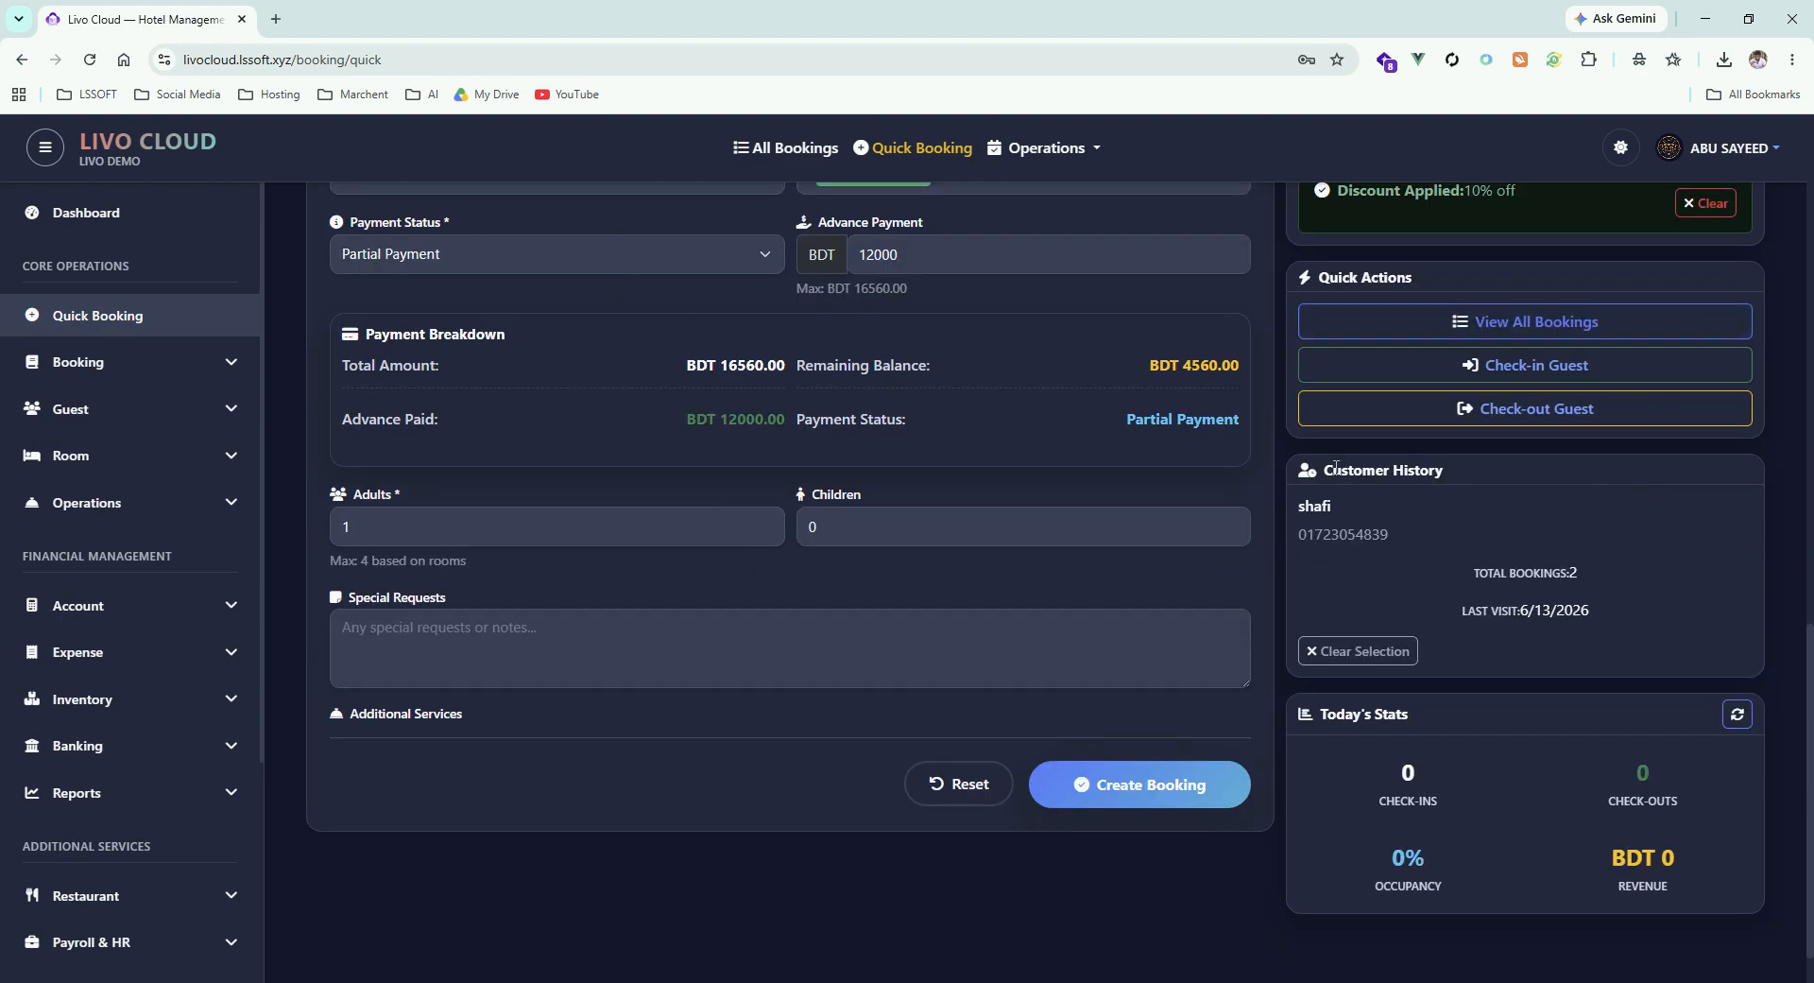
{"action": "left_click_drag", "start_coordinate": [687, 422], "coordinate": [881, 436]}
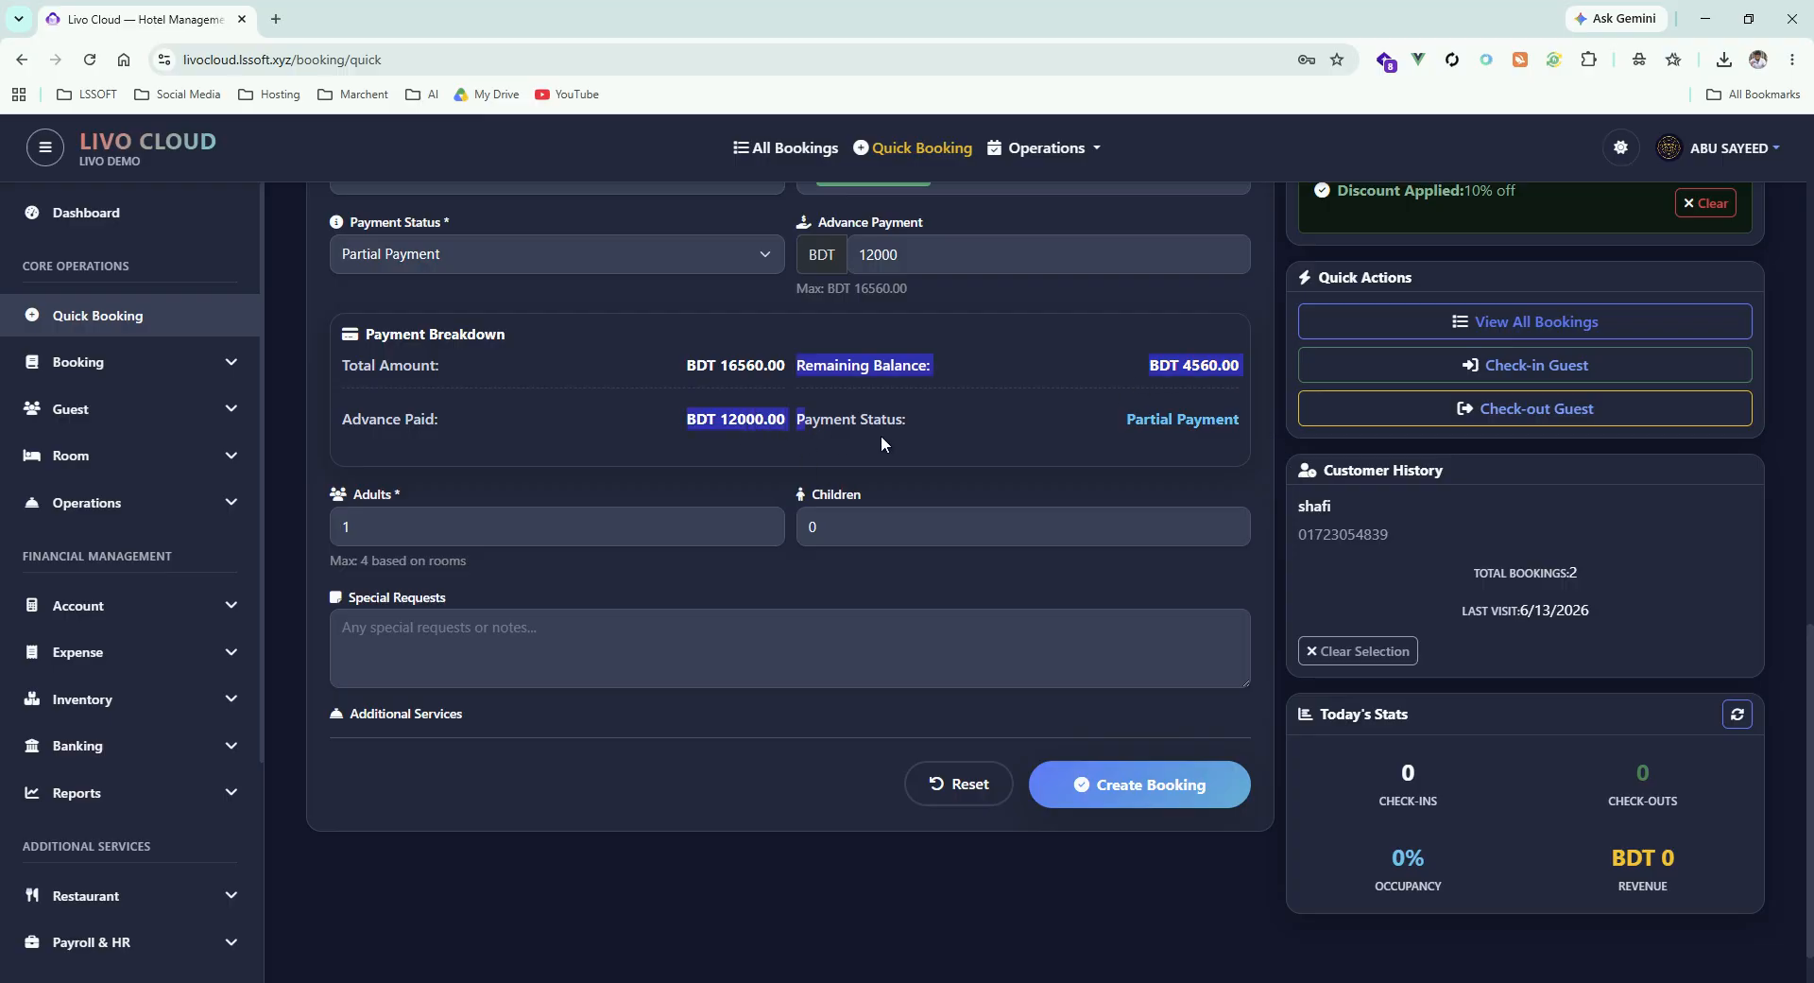
{"action": "left_click", "coordinate": [1079, 397]}
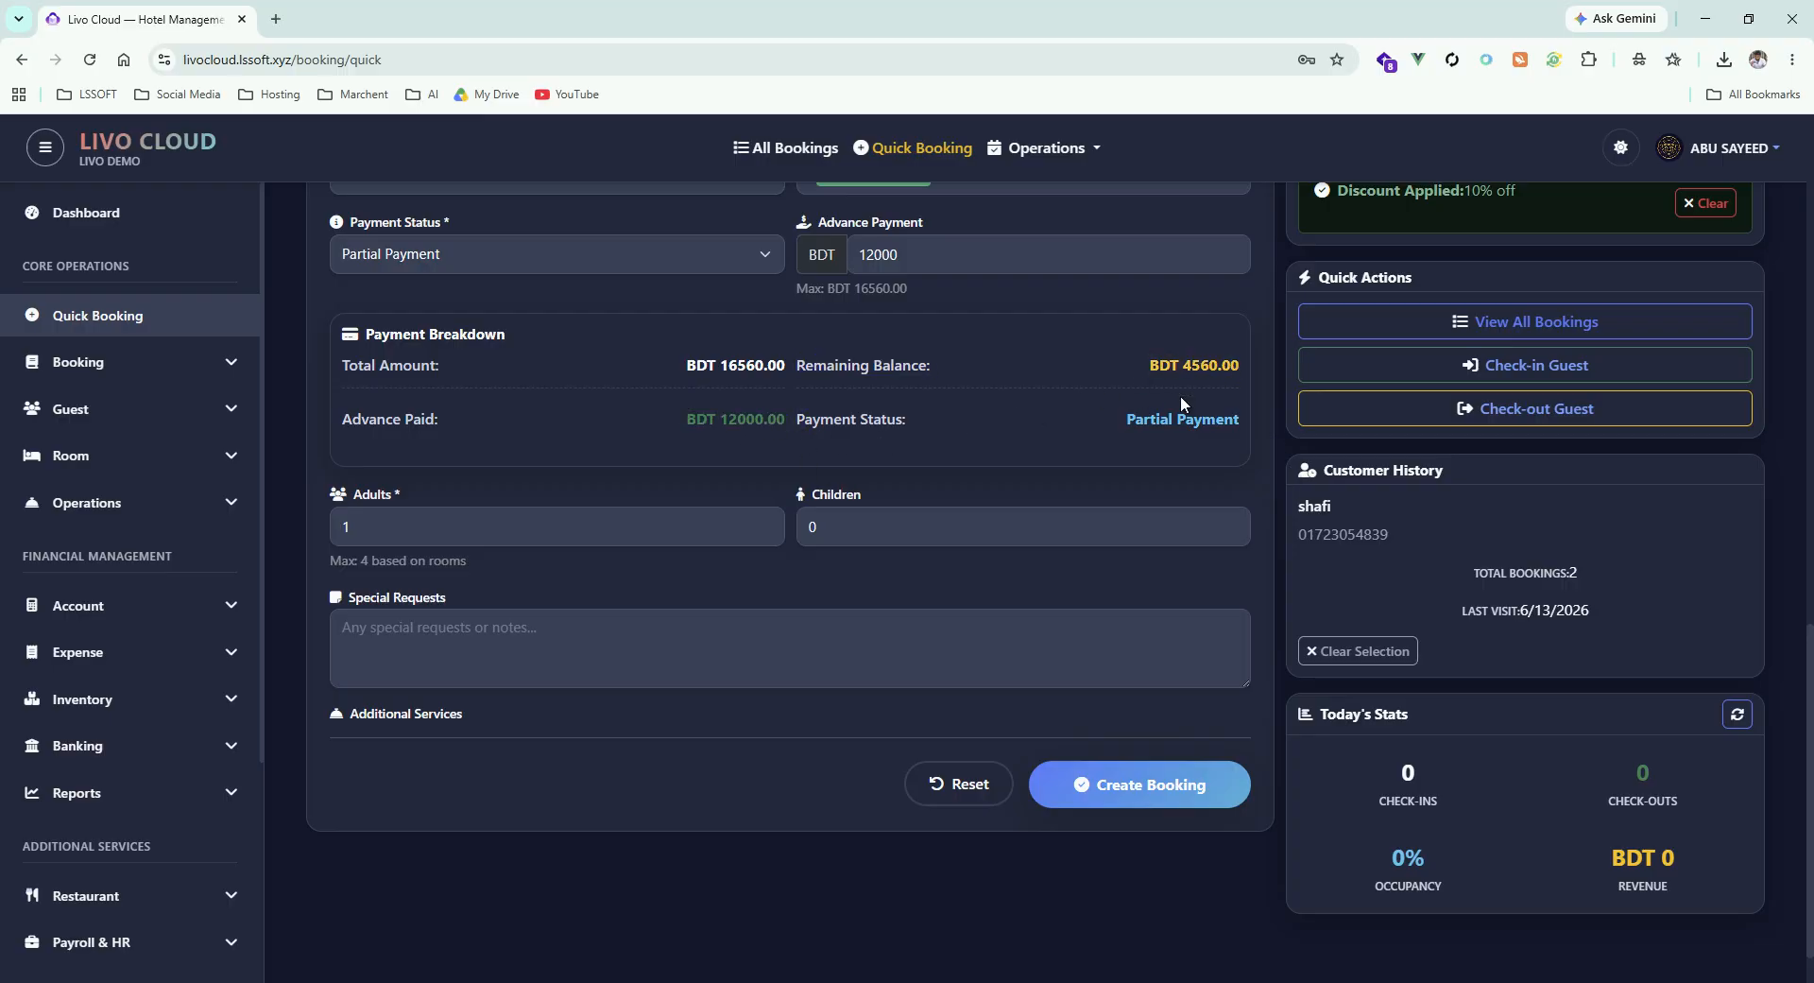
{"action": "scroll", "coordinate": [1009, 470], "scroll_direction": "down", "scroll_amount": 1}
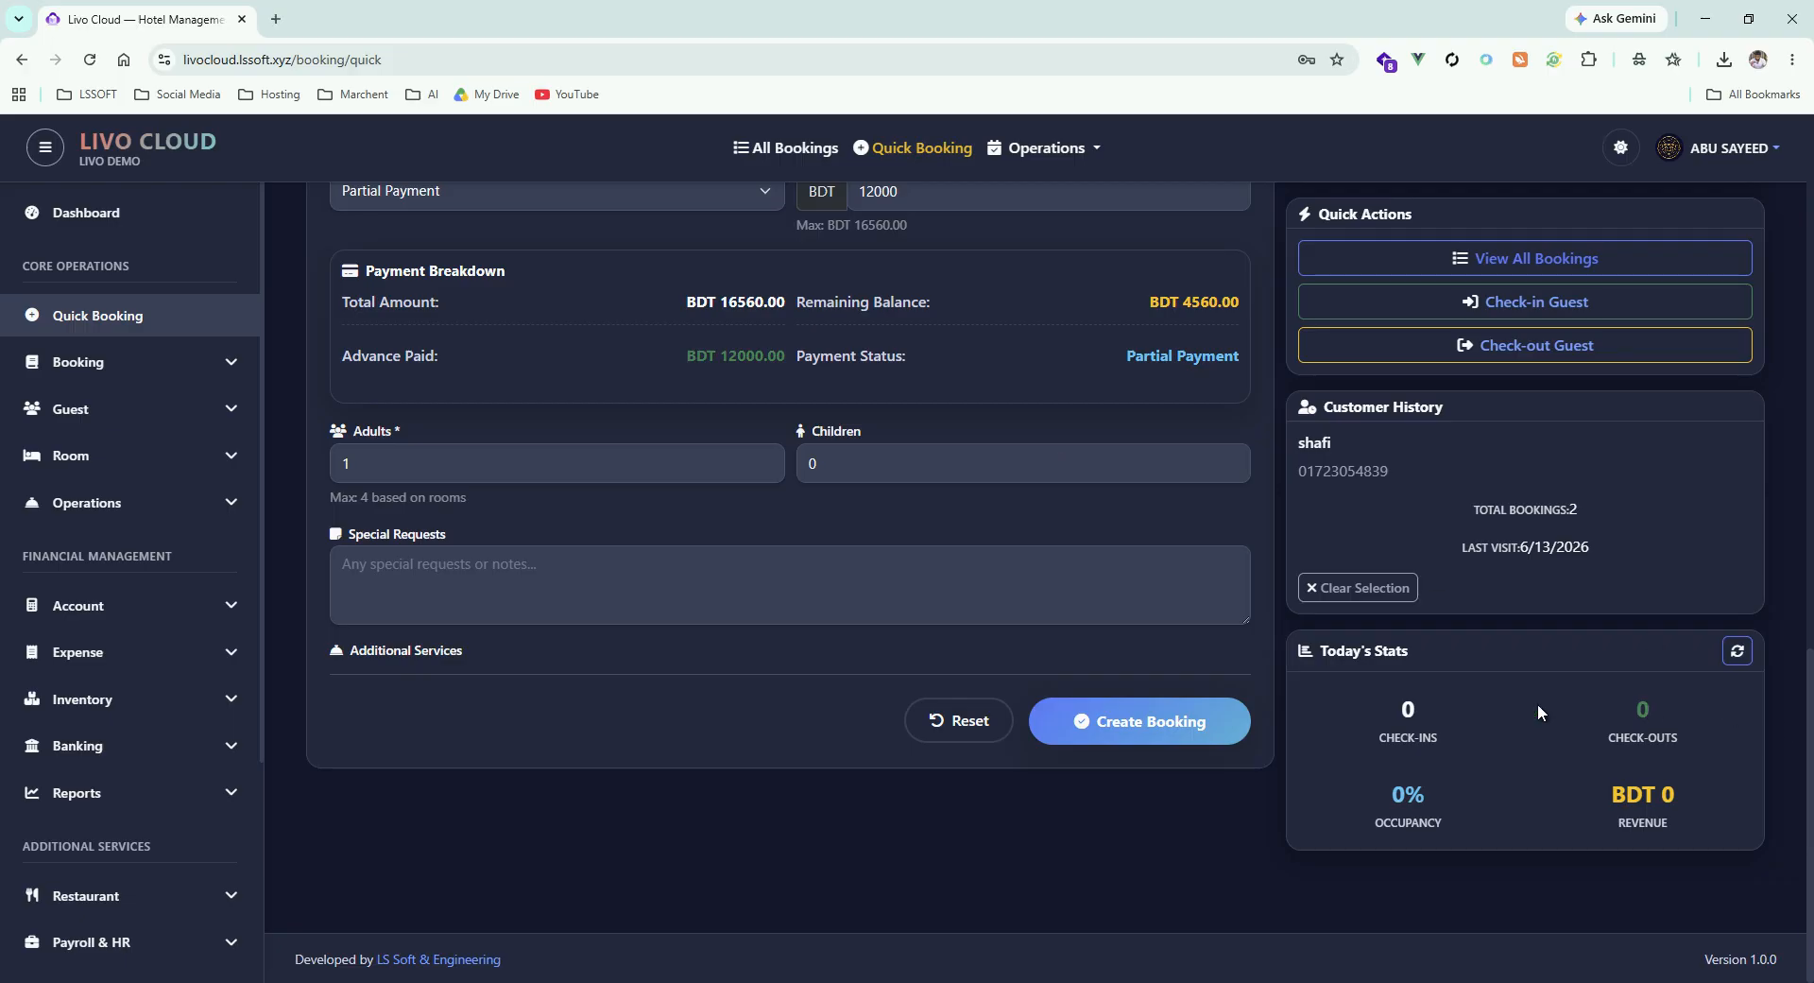
{"action": "left_click", "coordinate": [1213, 742]}
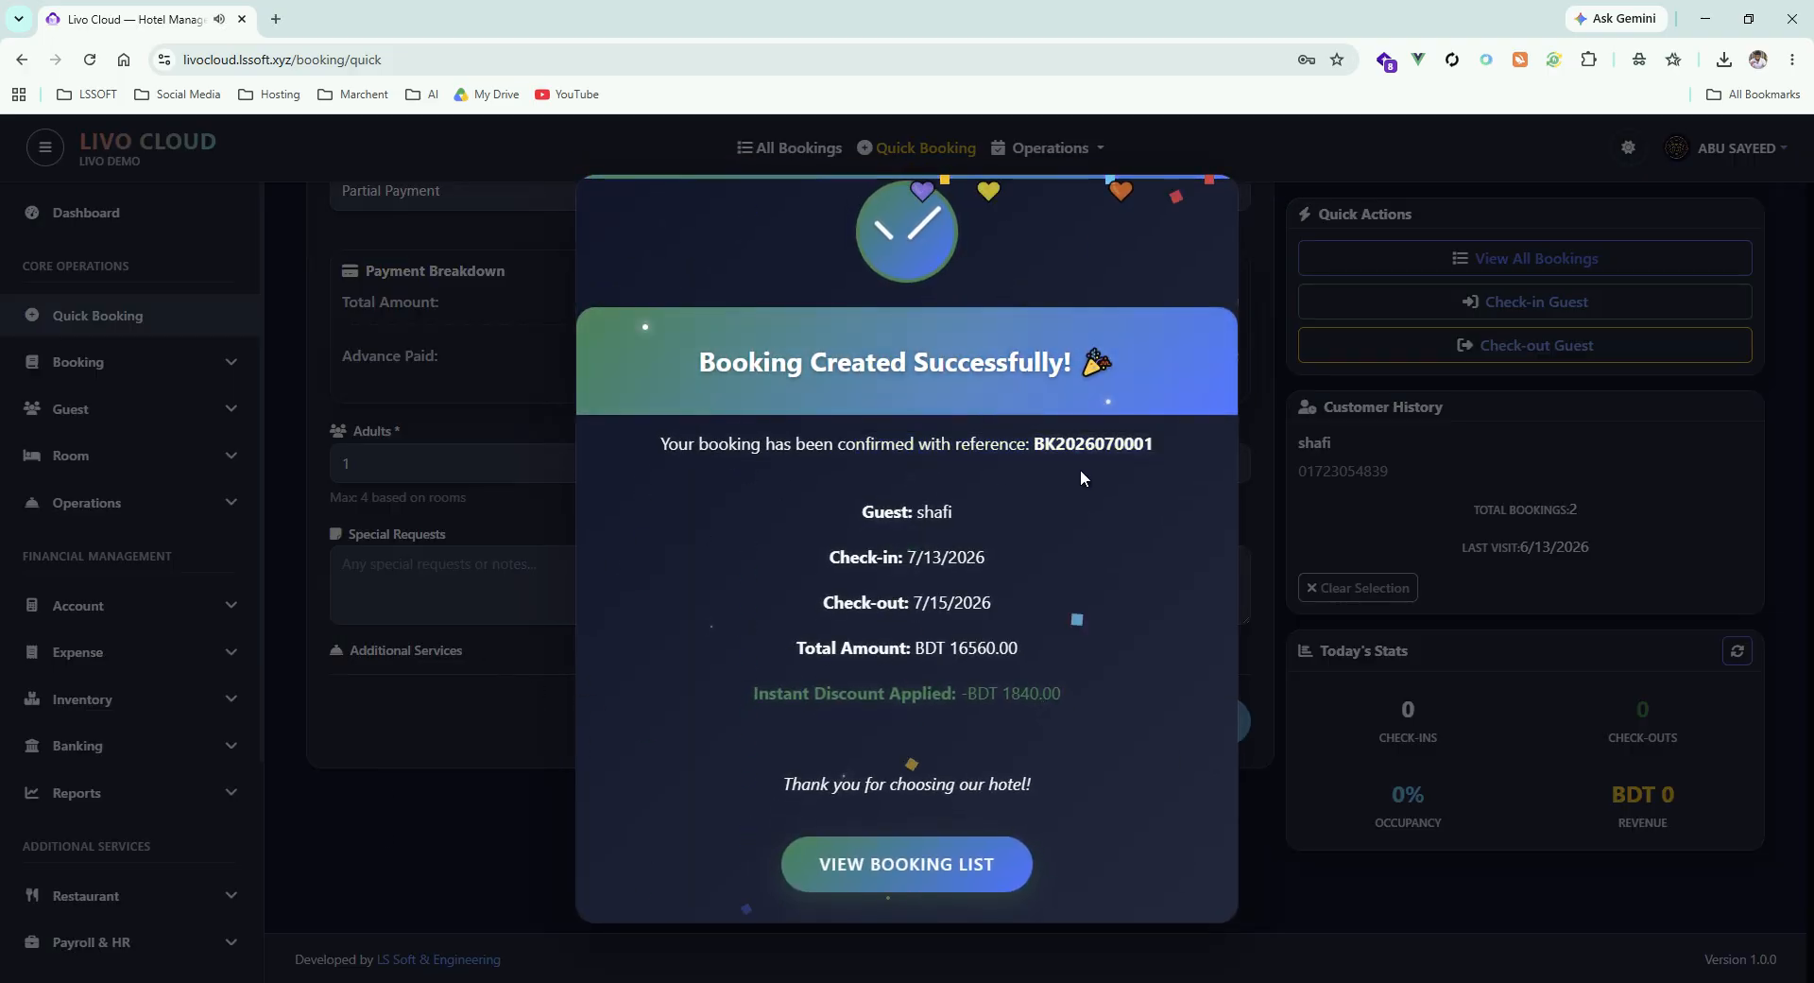
{"action": "left_click", "coordinate": [858, 855]}
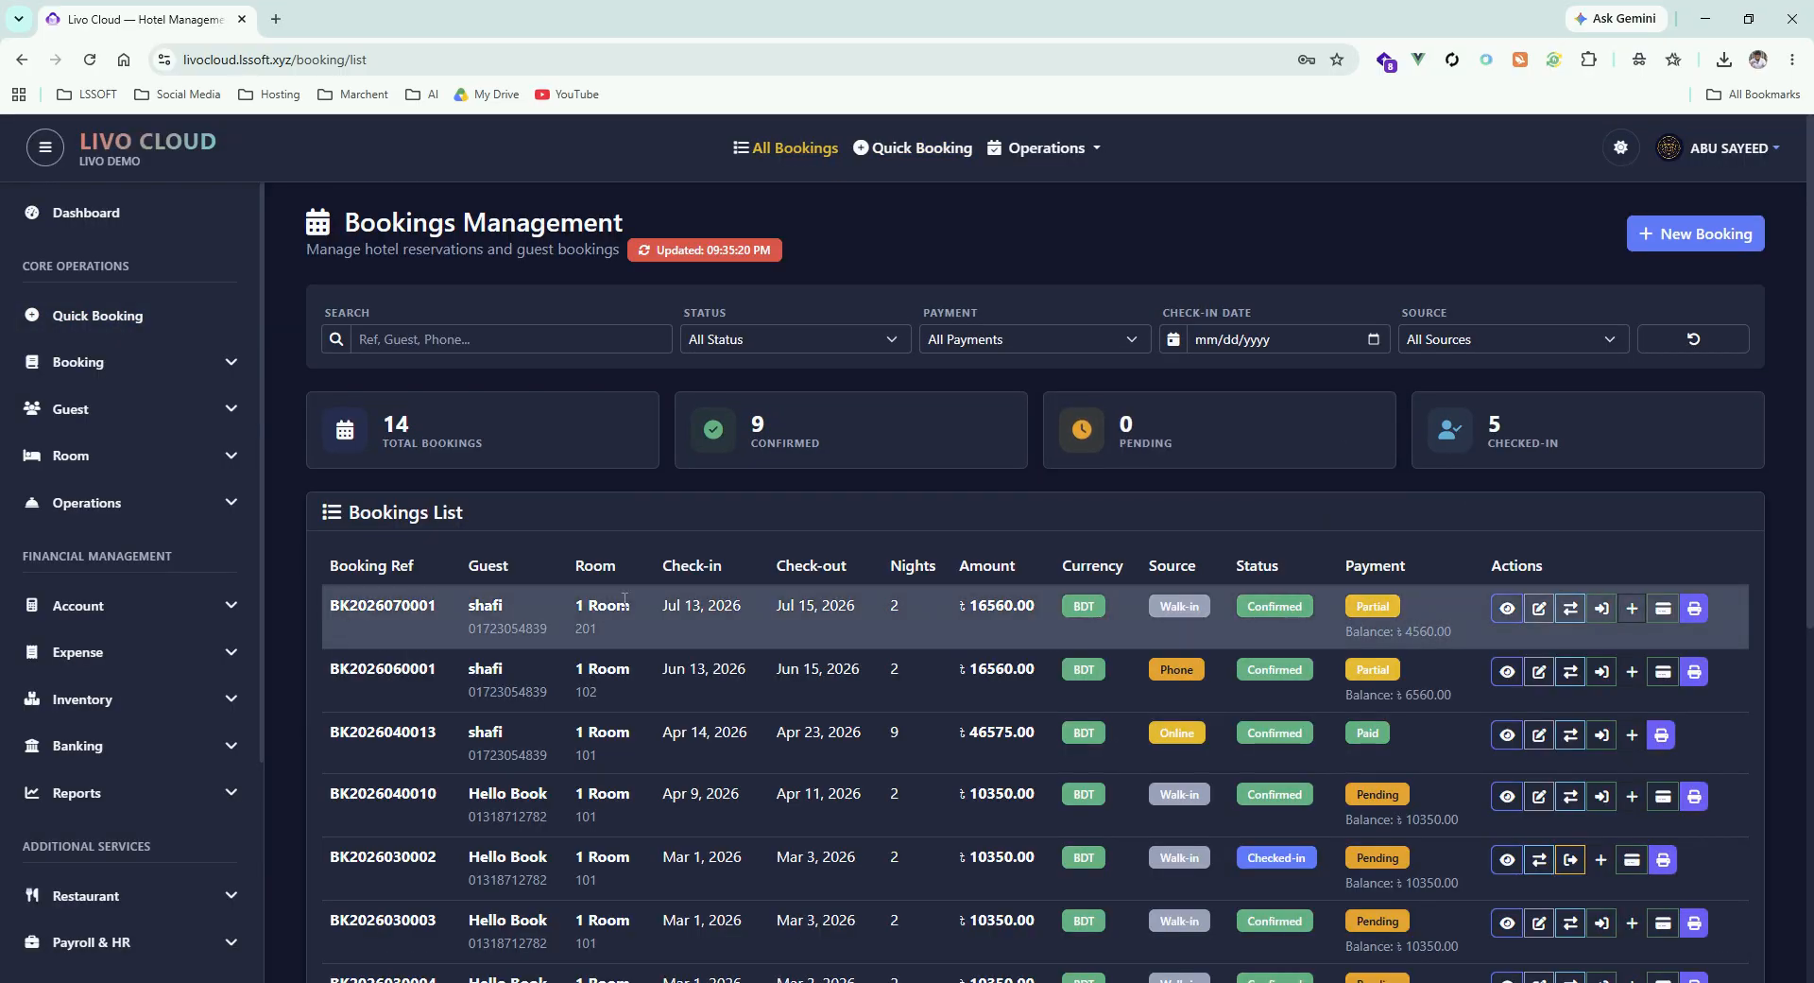
Open the details of the new room 201 booking and examine the guest profile, stay details and billing summary
{"action": "triple_click", "coordinate": [625, 599]}
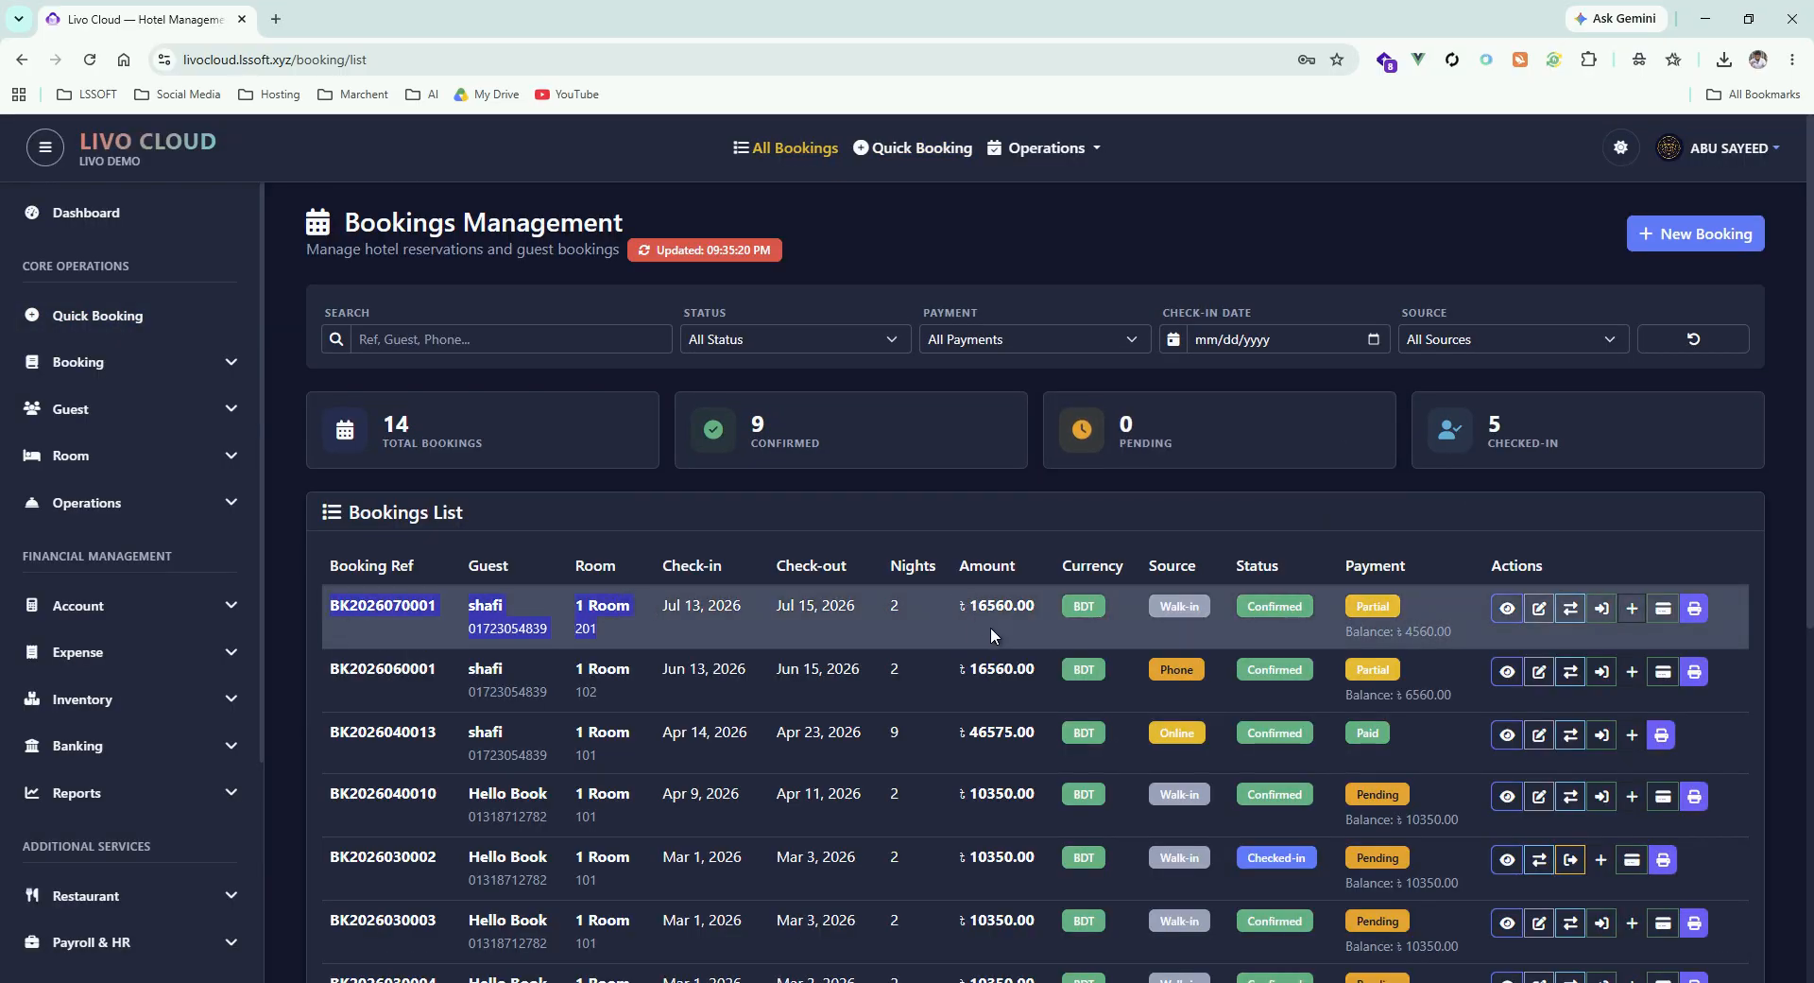
{"action": "left_click", "coordinate": [1512, 606]}
{"action": "scroll", "coordinate": [950, 549], "scroll_direction": "down", "scroll_amount": 3}
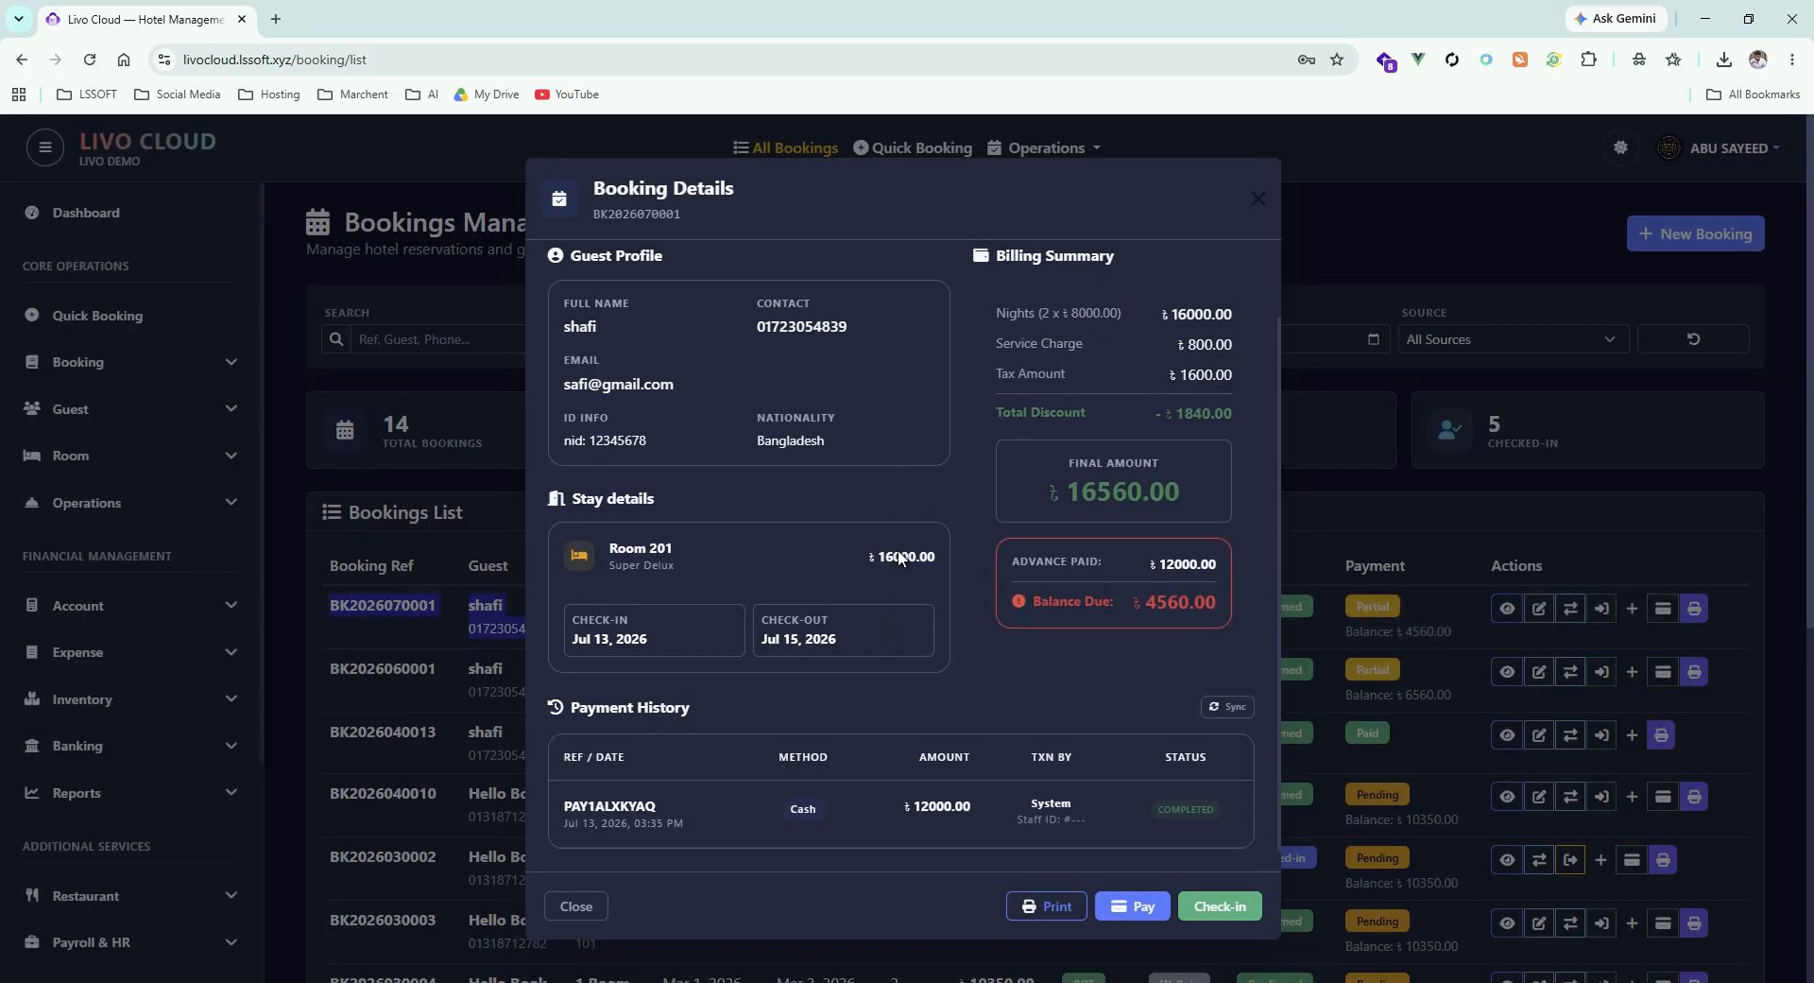
{"action": "scroll", "coordinate": [865, 526], "scroll_direction": "up", "scroll_amount": 3}
{"action": "left_click", "coordinate": [1148, 442]}
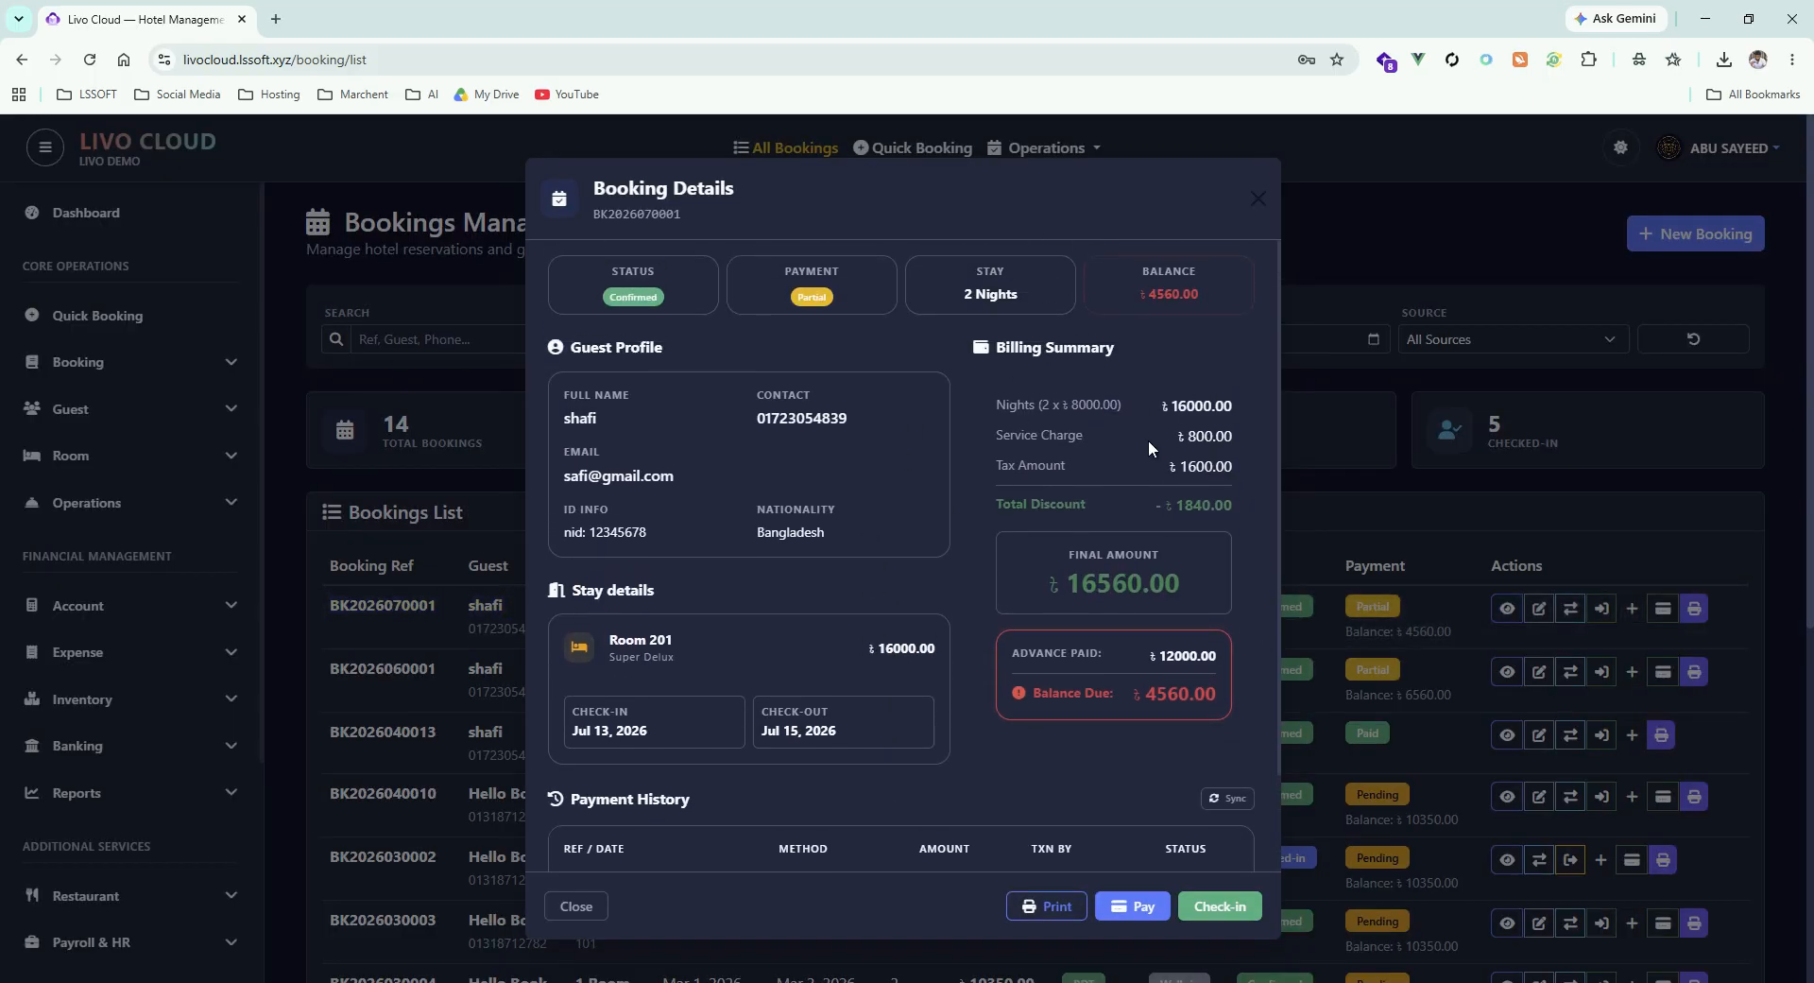
{"action": "scroll", "coordinate": [792, 518], "scroll_direction": "down", "scroll_amount": 2}
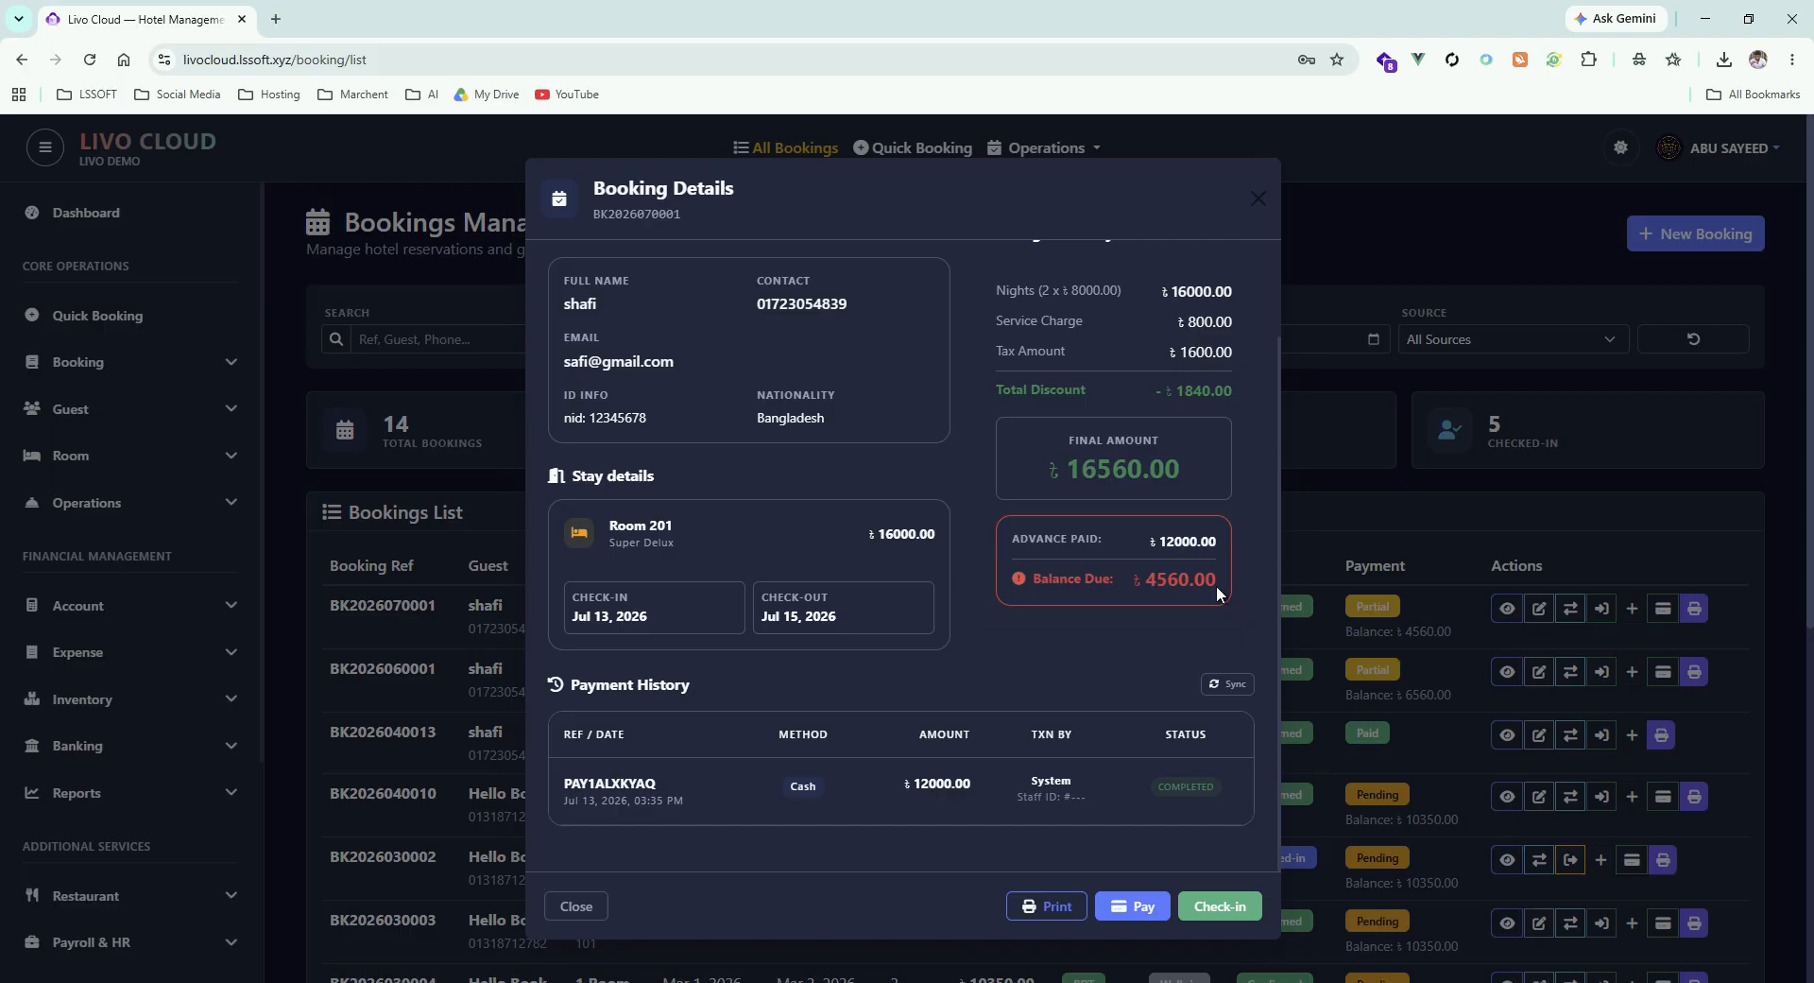
Examine the balance due, total discount and payment history in the booking details
{"action": "left_click_drag", "start_coordinate": [1139, 591], "coordinate": [1206, 580]}
{"action": "left_click_drag", "start_coordinate": [1233, 390], "coordinate": [1152, 391]}
{"action": "scroll", "coordinate": [915, 661], "scroll_direction": "down", "scroll_amount": 6}
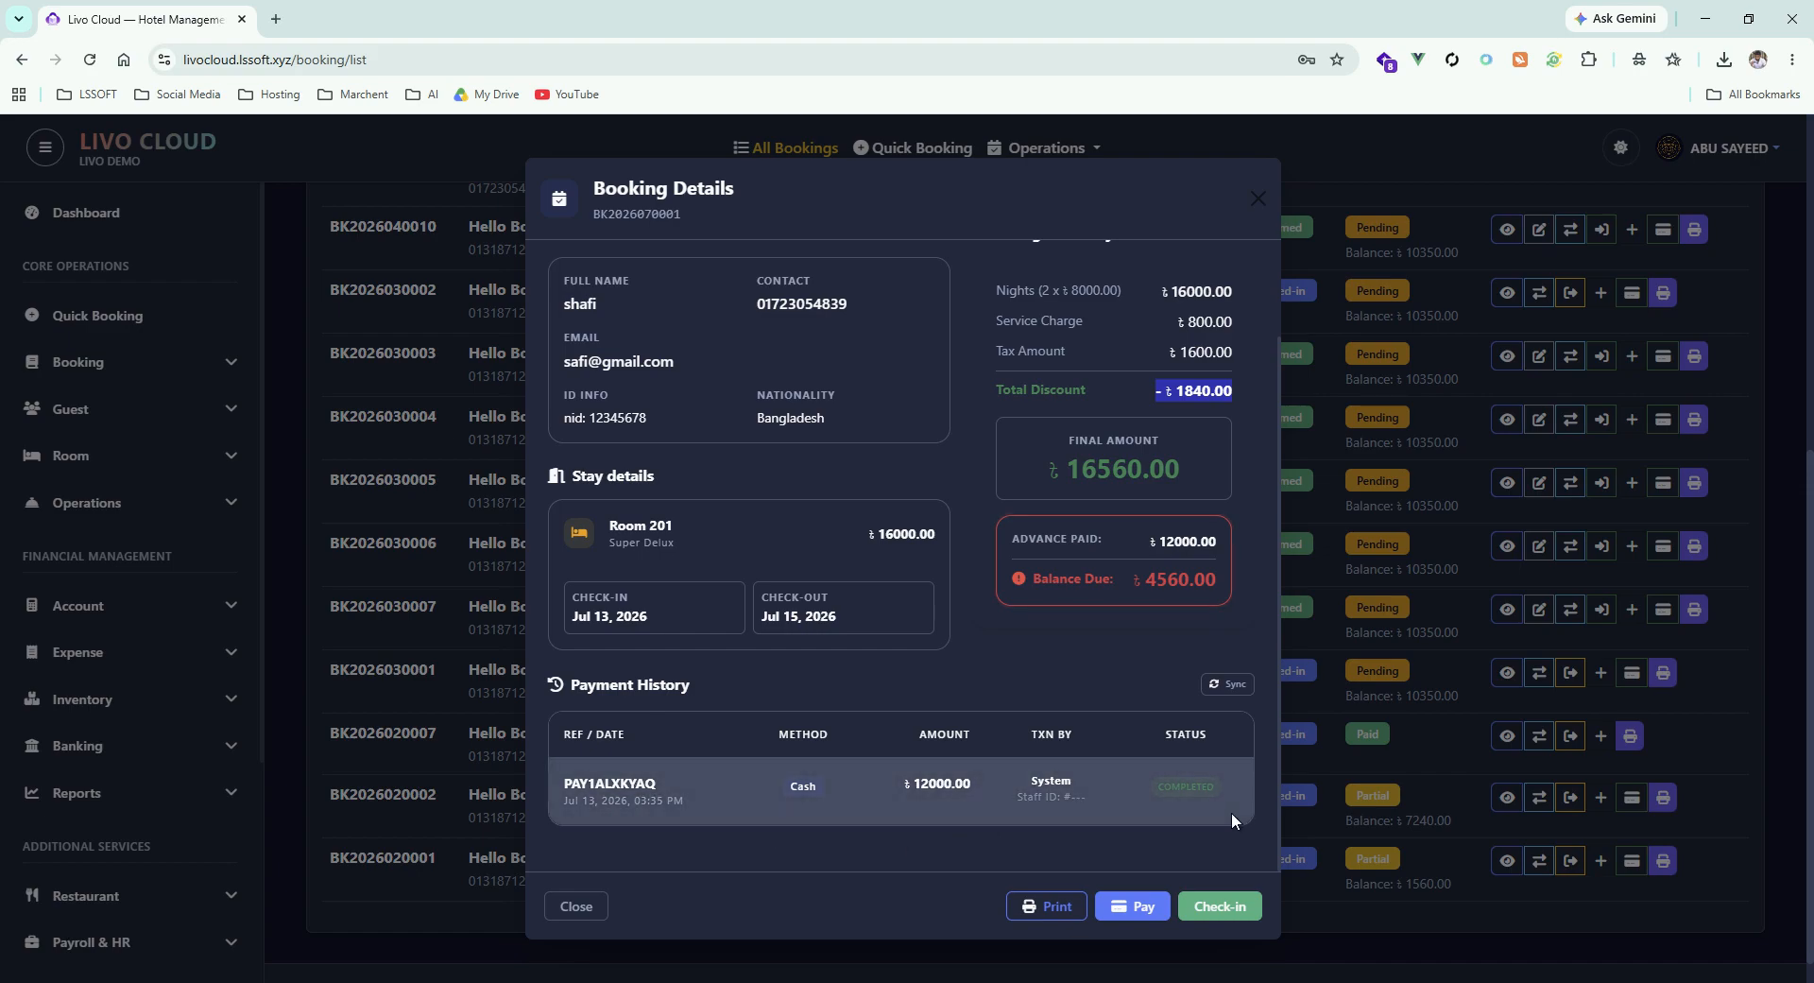
{"action": "left_click_drag", "start_coordinate": [1239, 790], "coordinate": [675, 763]}
{"action": "scroll", "coordinate": [689, 709], "scroll_direction": "up", "scroll_amount": 2}
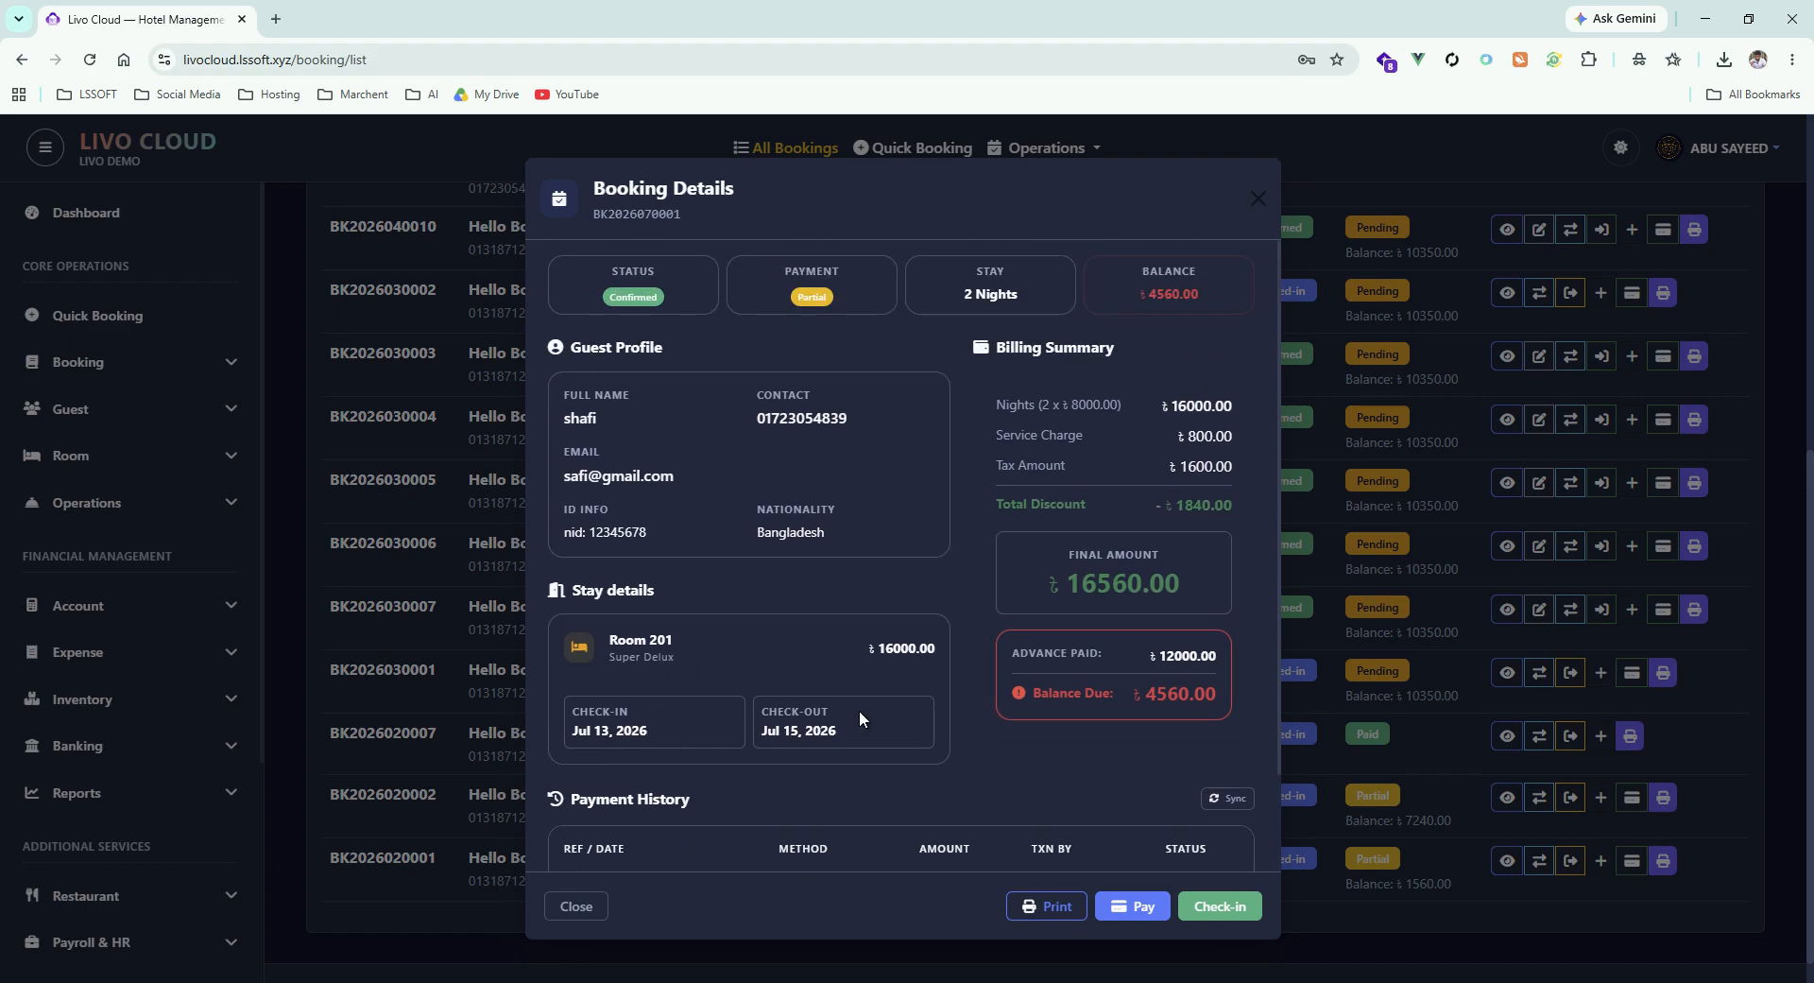
Preview the booking's printable invoice, cancel printing and close the booking details
{"action": "scroll", "coordinate": [989, 690], "scroll_direction": "down", "scroll_amount": 2}
{"action": "left_click", "coordinate": [1055, 907]}
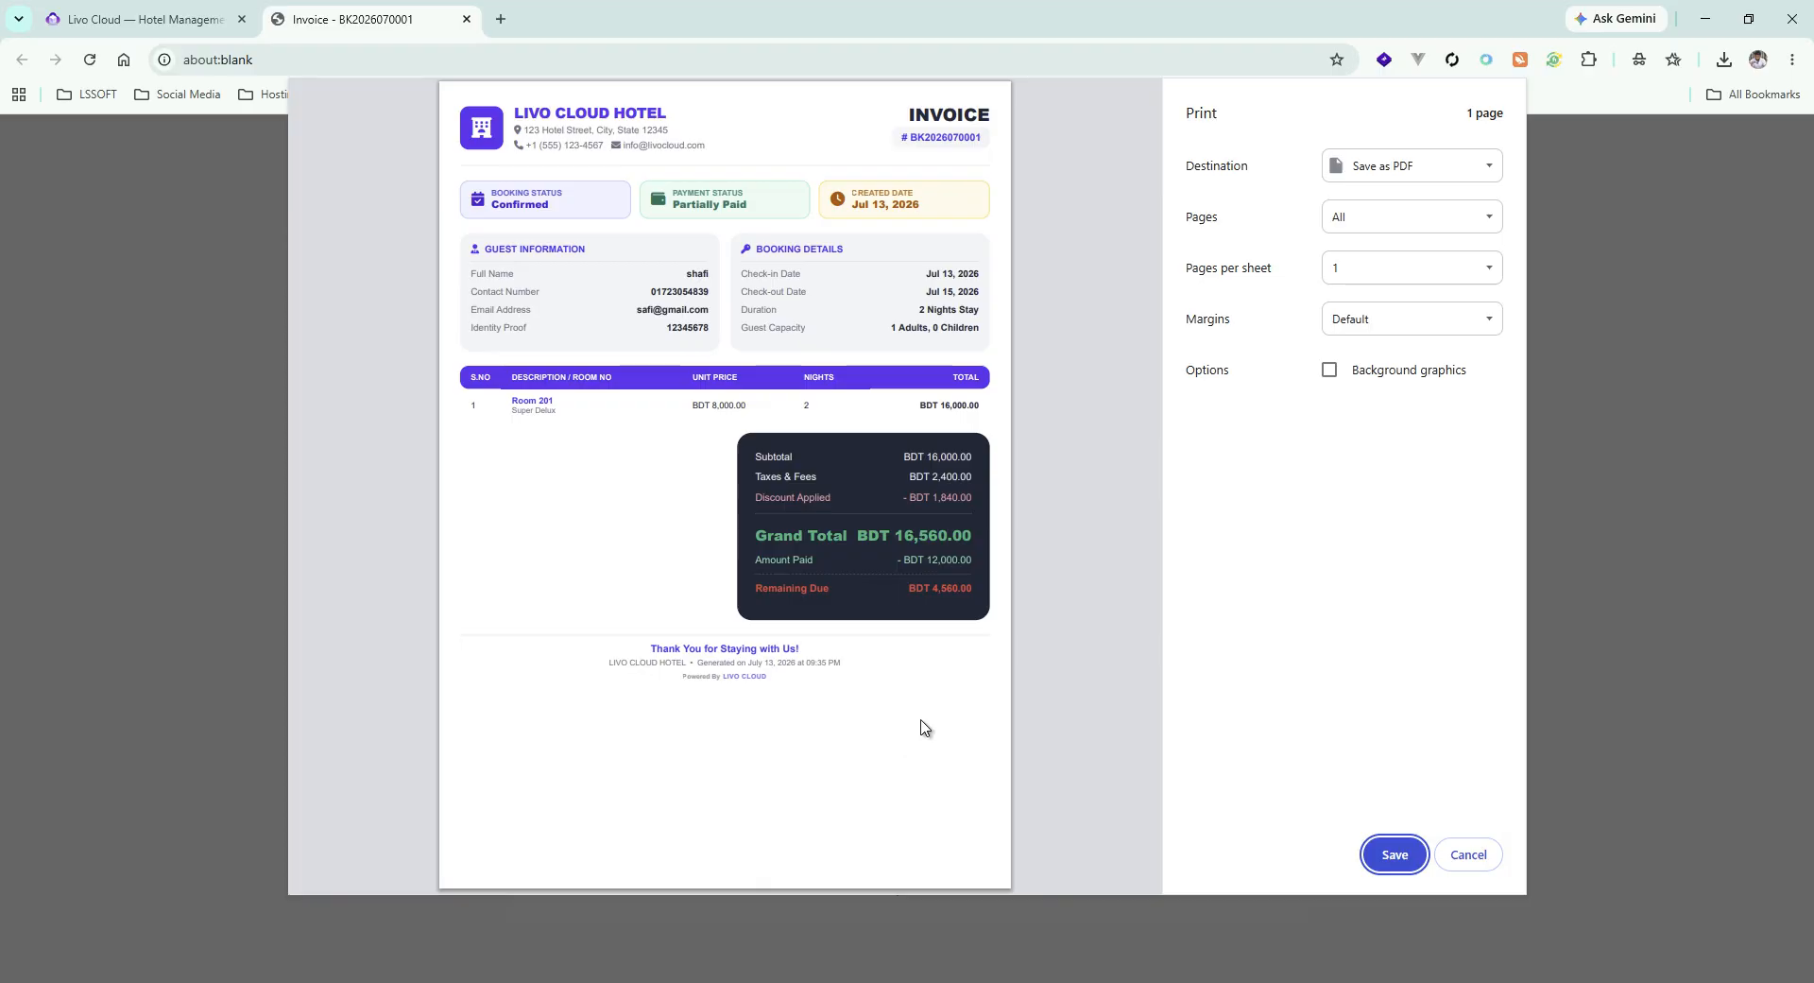
{"action": "left_click", "coordinate": [1469, 854]}
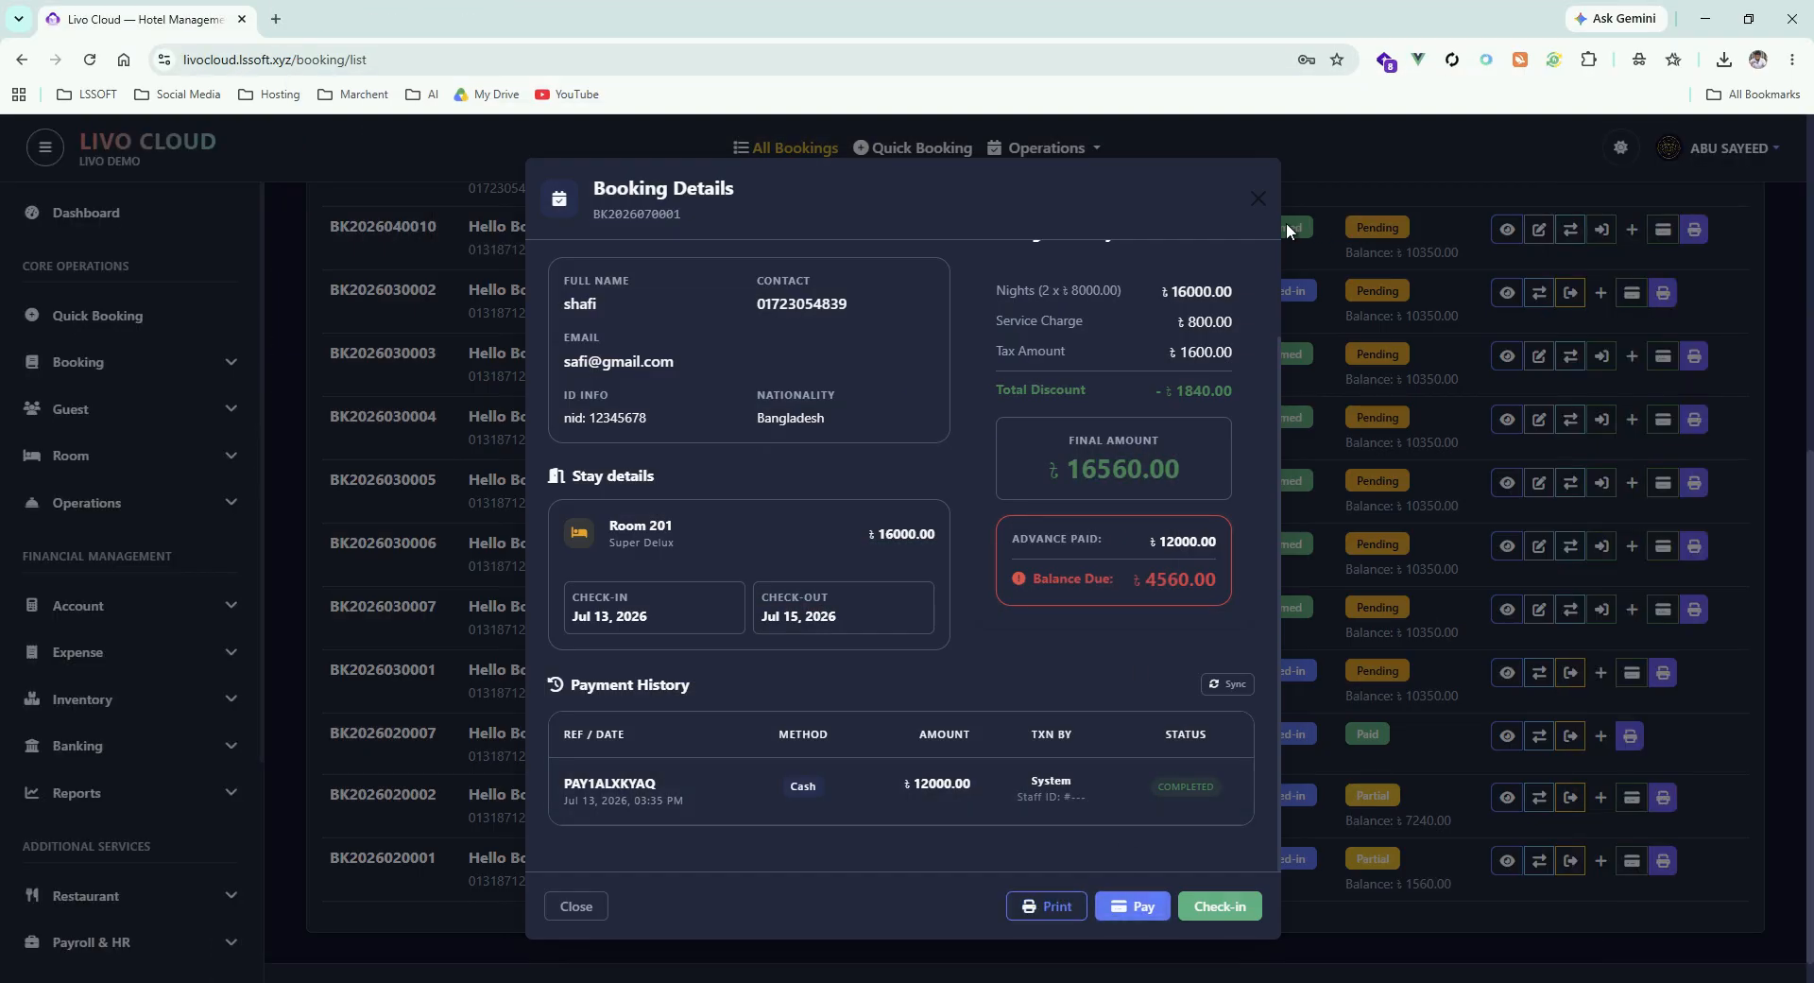
{"action": "left_click", "coordinate": [1255, 197]}
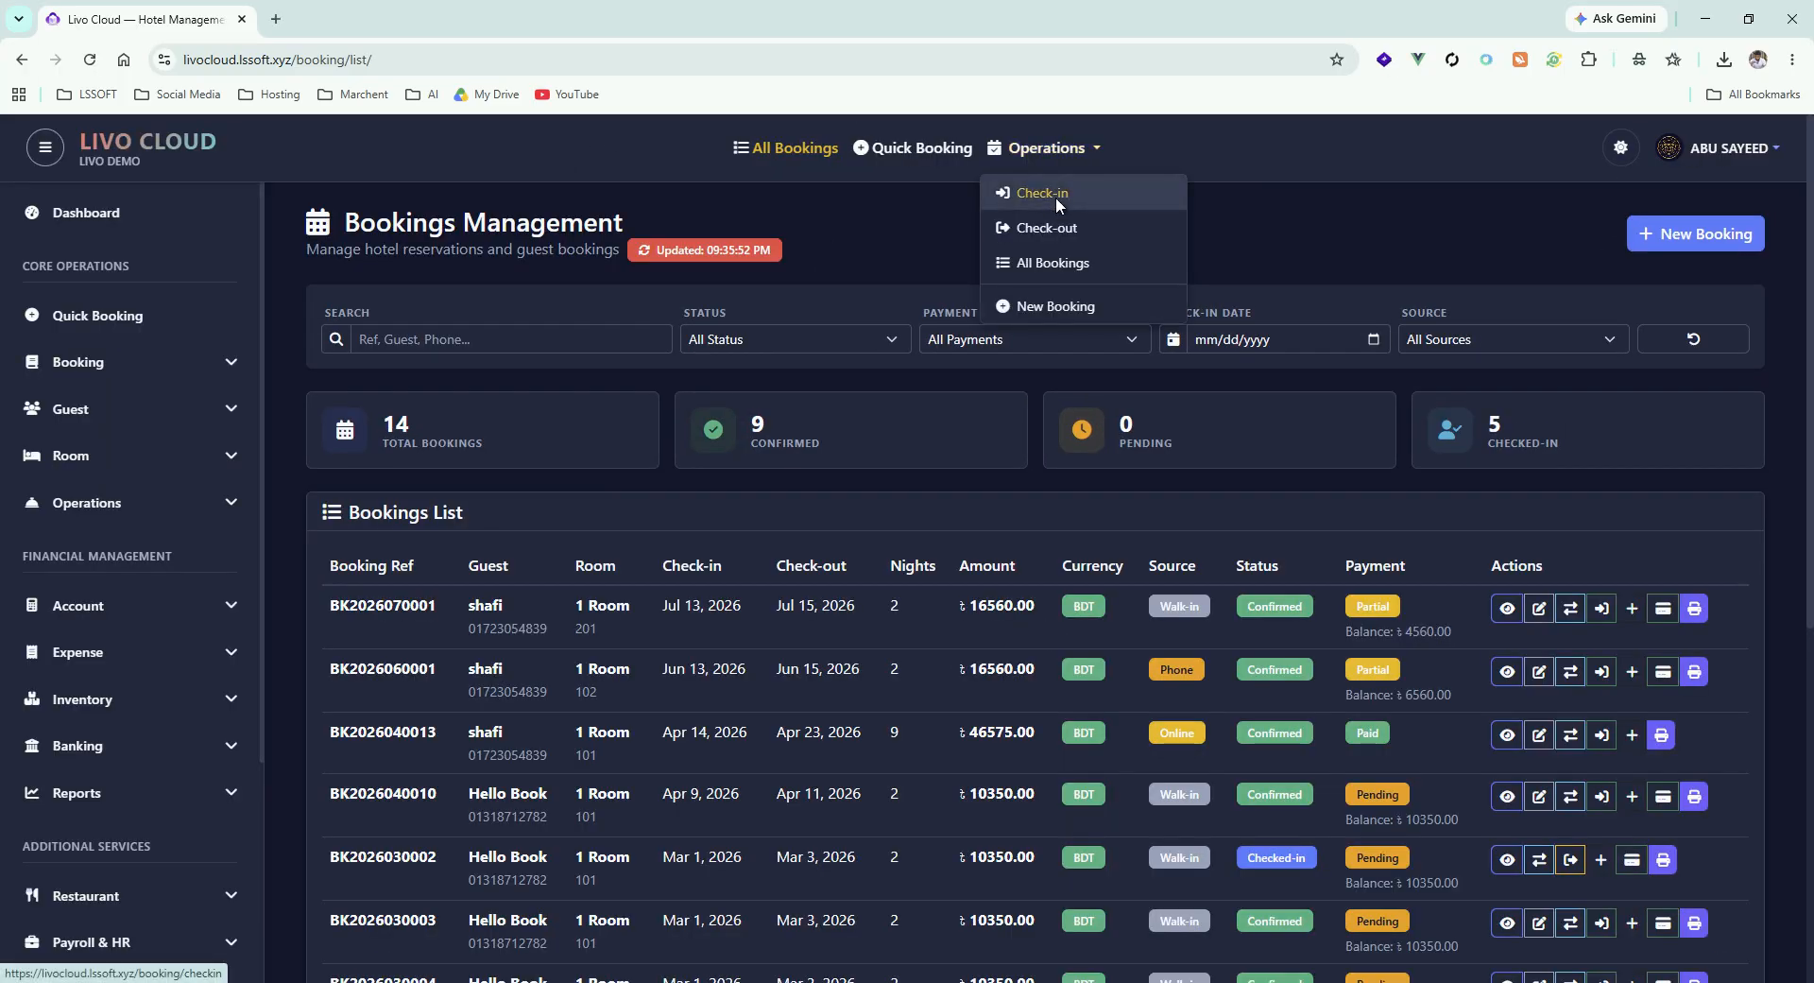
Open the Check-in Management page and examine the guests in the check-in list
{"action": "left_click", "coordinate": [1055, 194]}
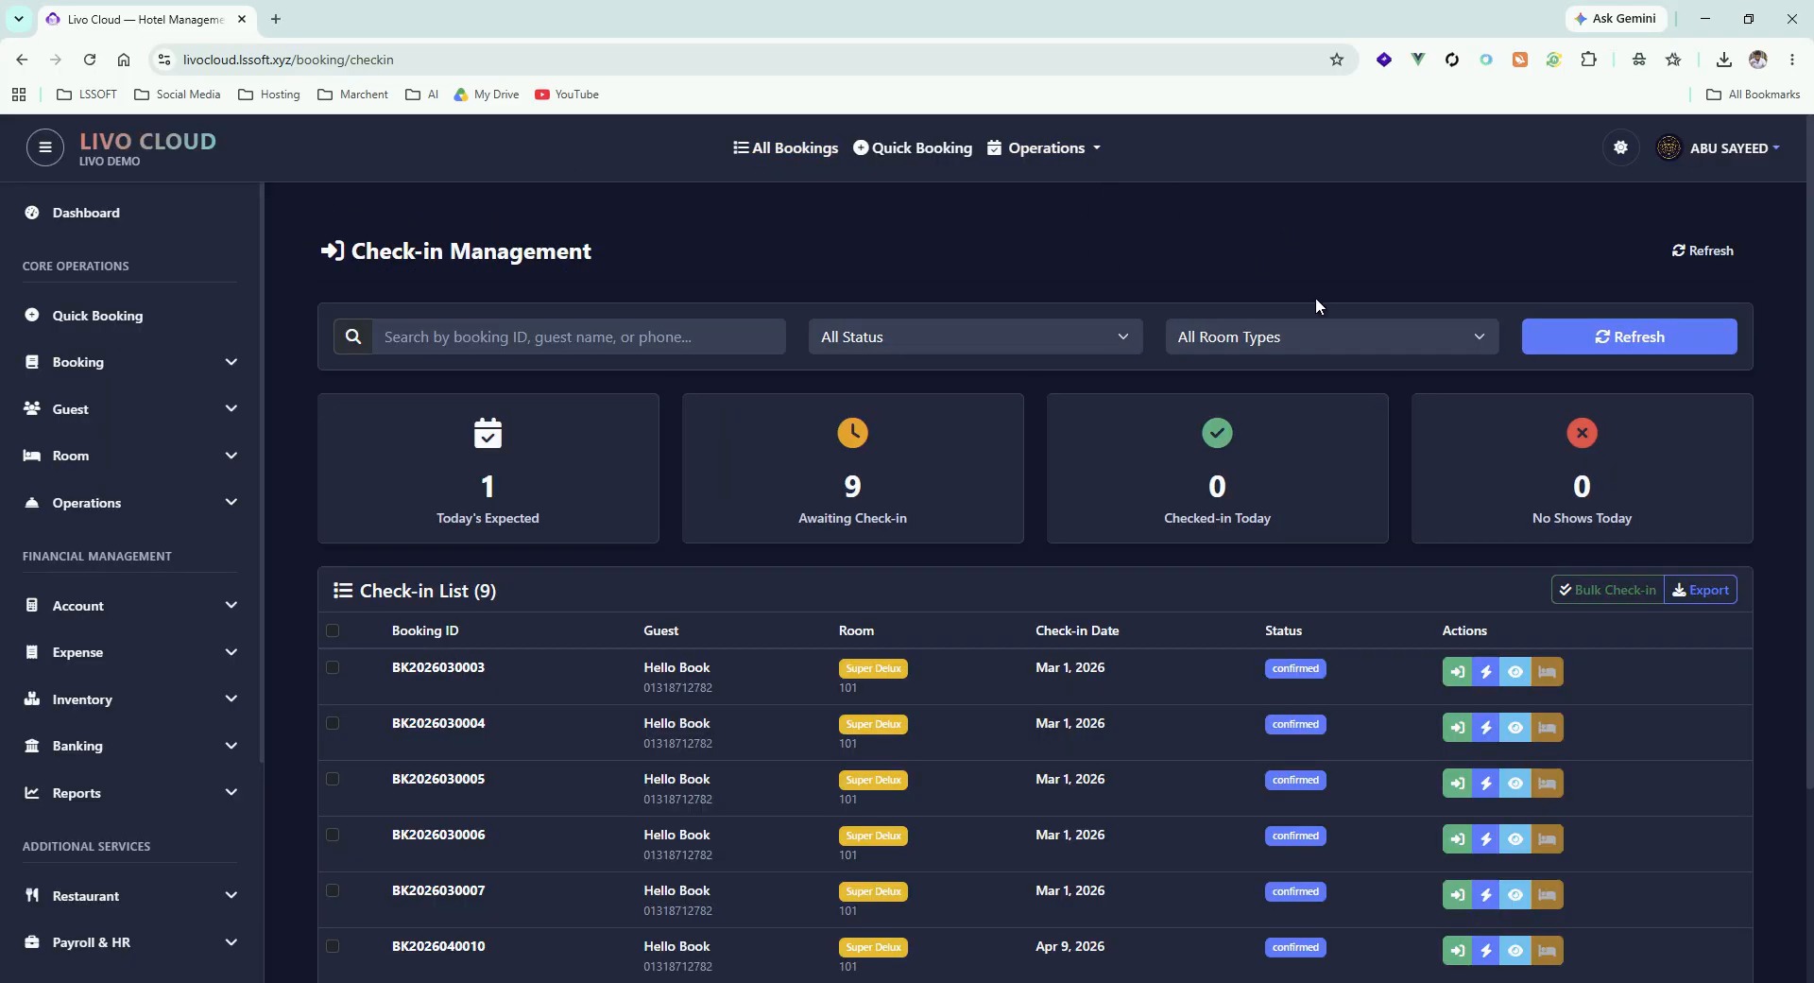
{"action": "scroll", "coordinate": [1009, 479], "scroll_direction": "down", "scroll_amount": 3}
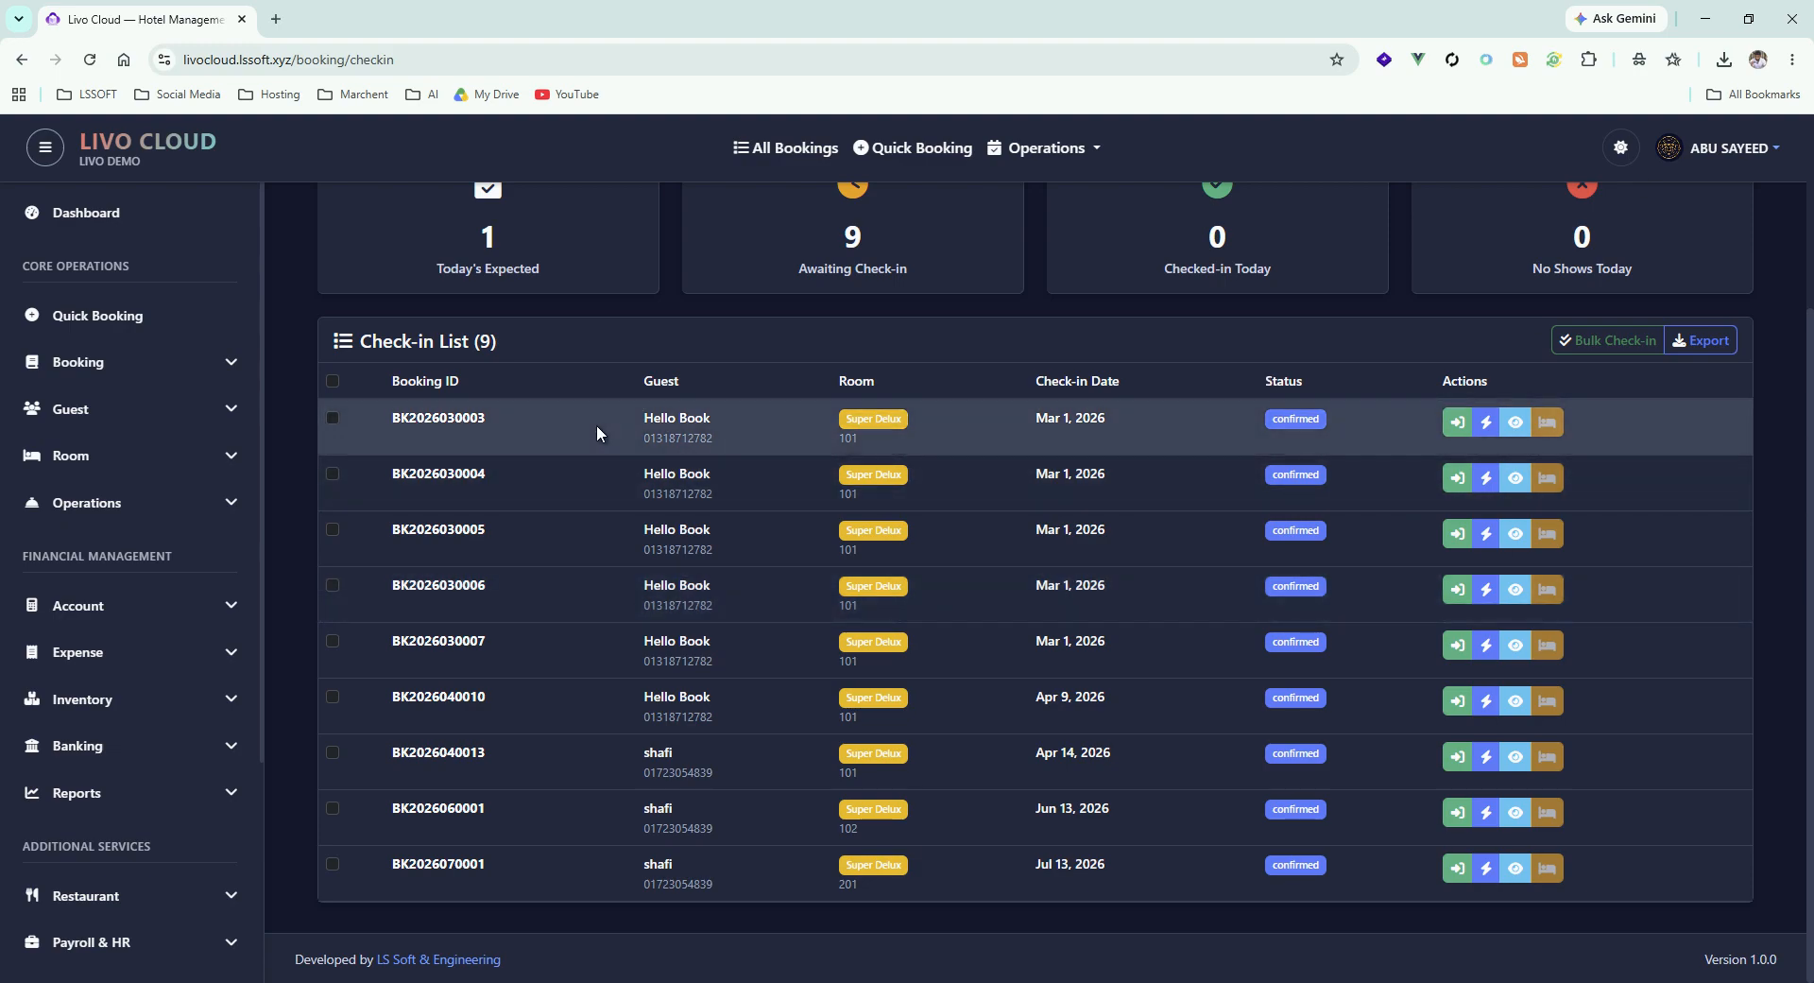
{"action": "left_click_drag", "start_coordinate": [797, 433], "coordinate": [650, 439]}
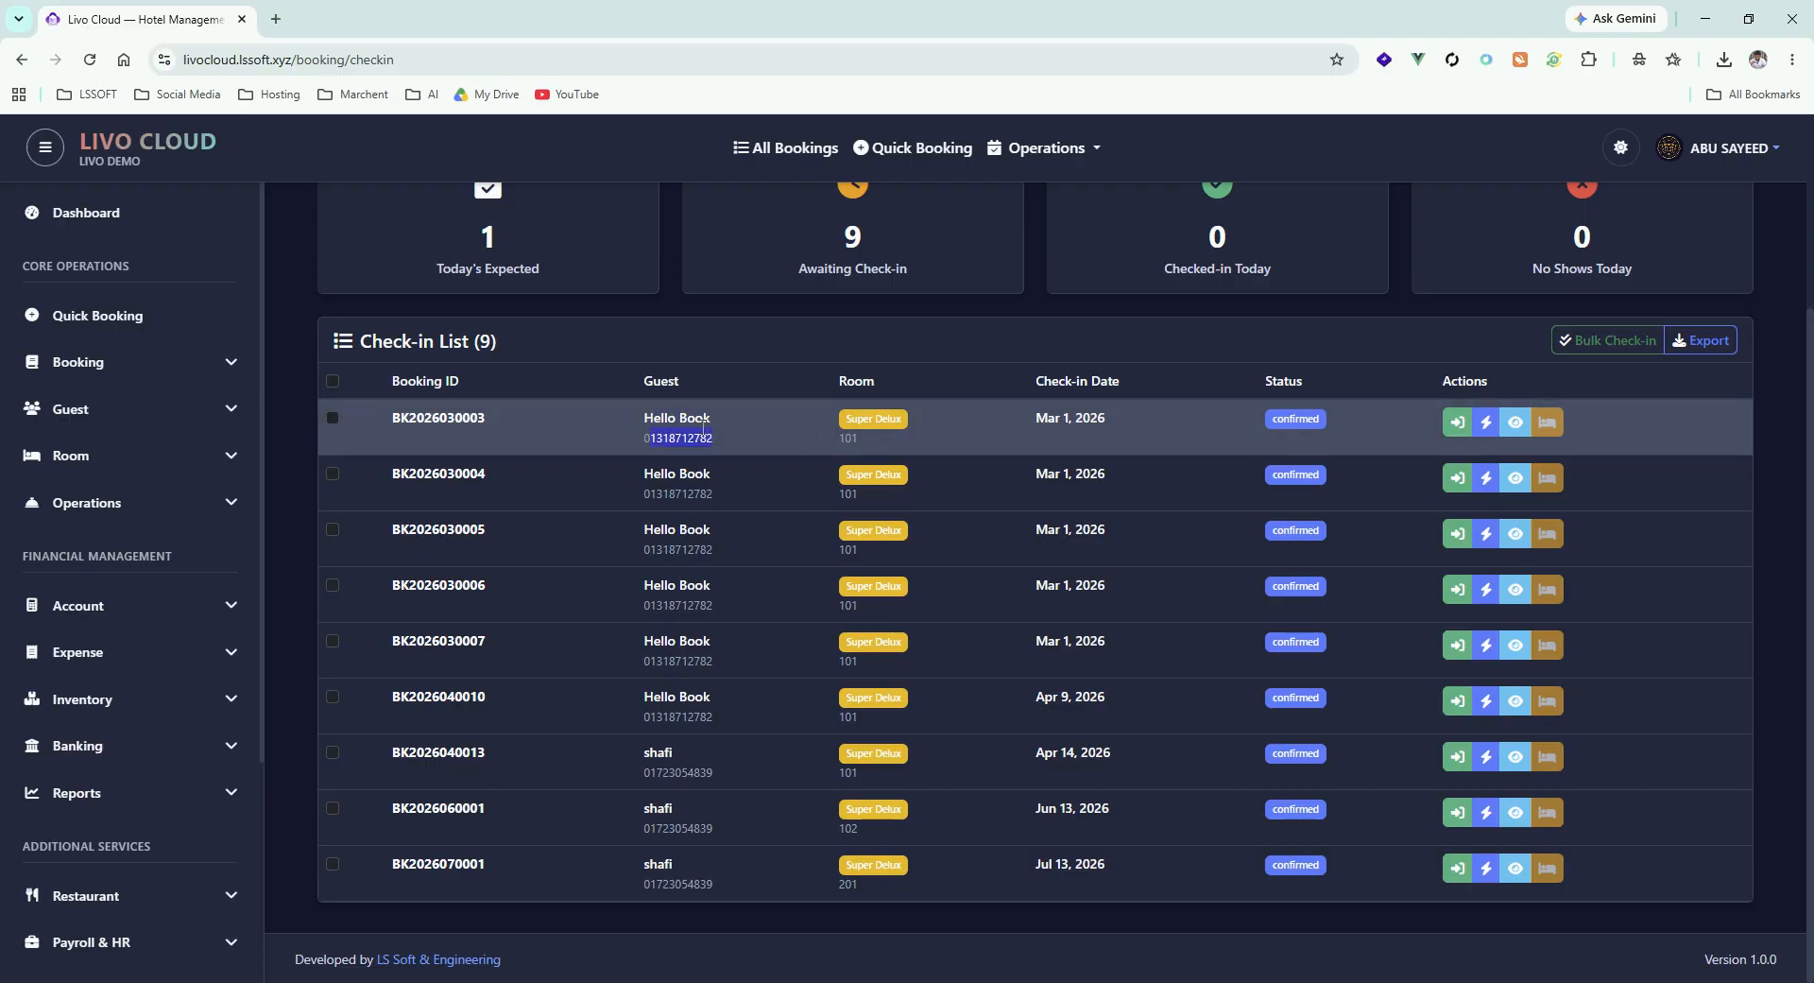
Open the check-in form for the first room 101 booking, set key cards to 101 and include the Welcome Pack service
{"action": "left_click", "coordinate": [1456, 423]}
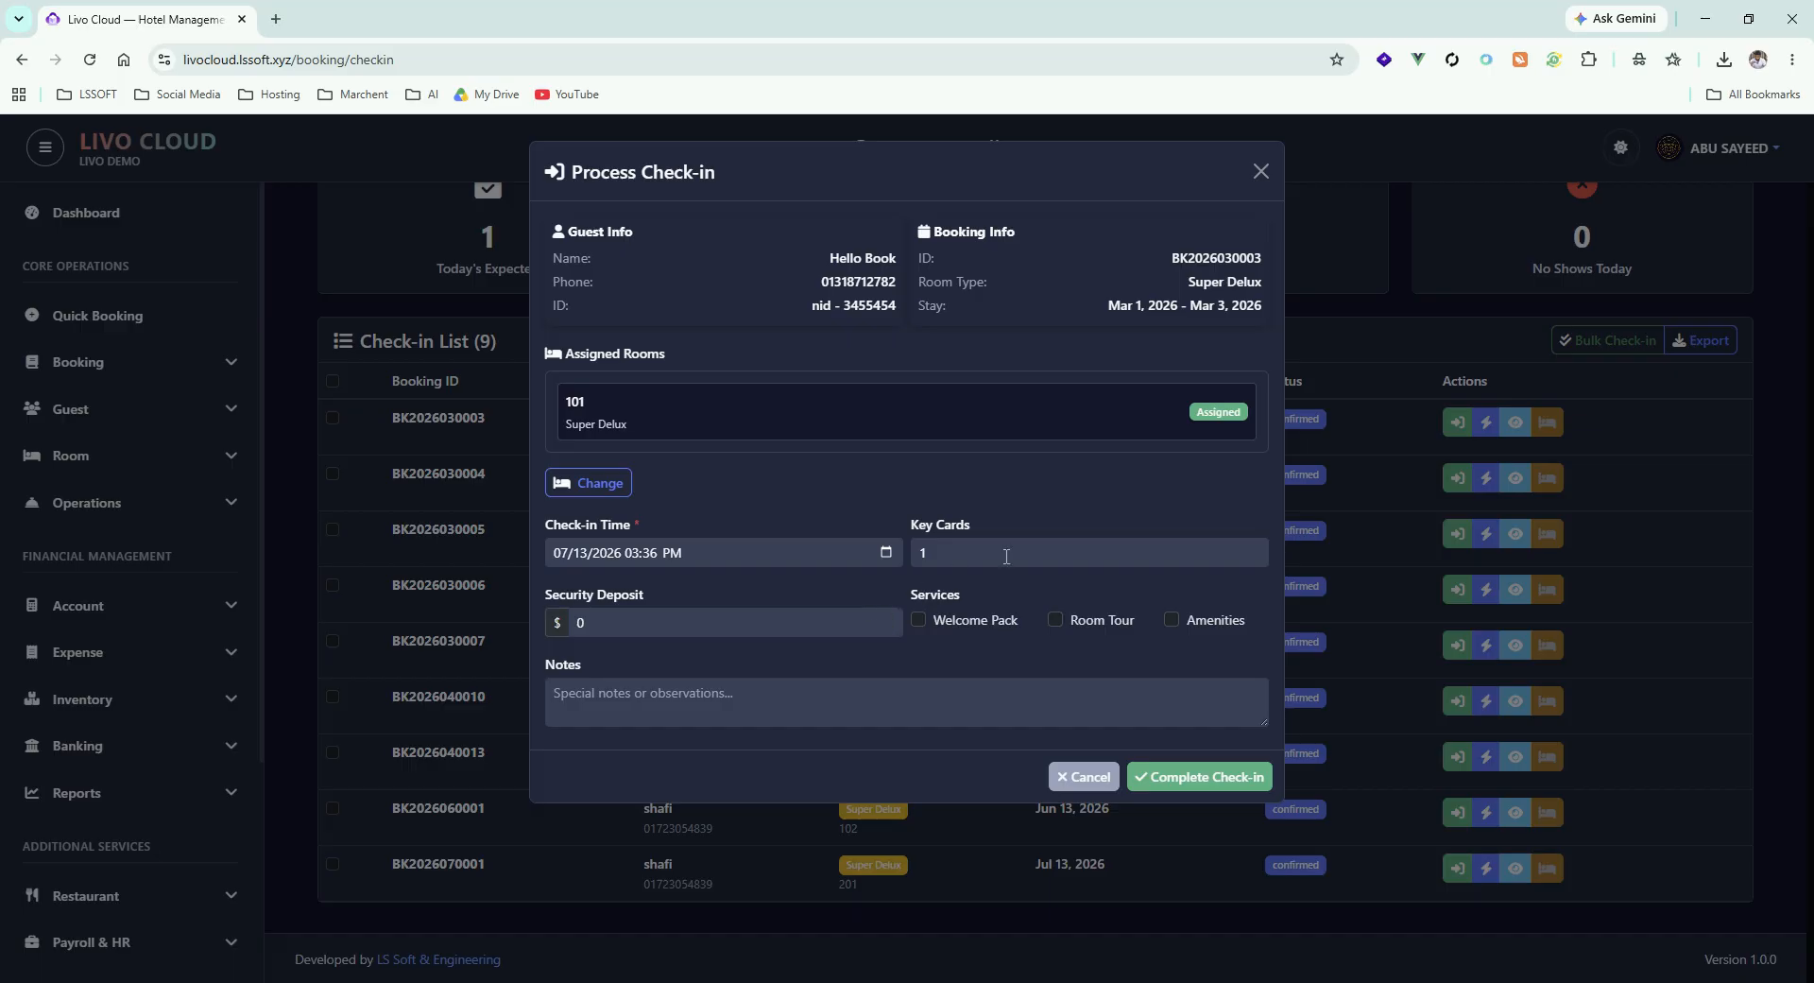
{"action": "left_click", "coordinate": [974, 555]}
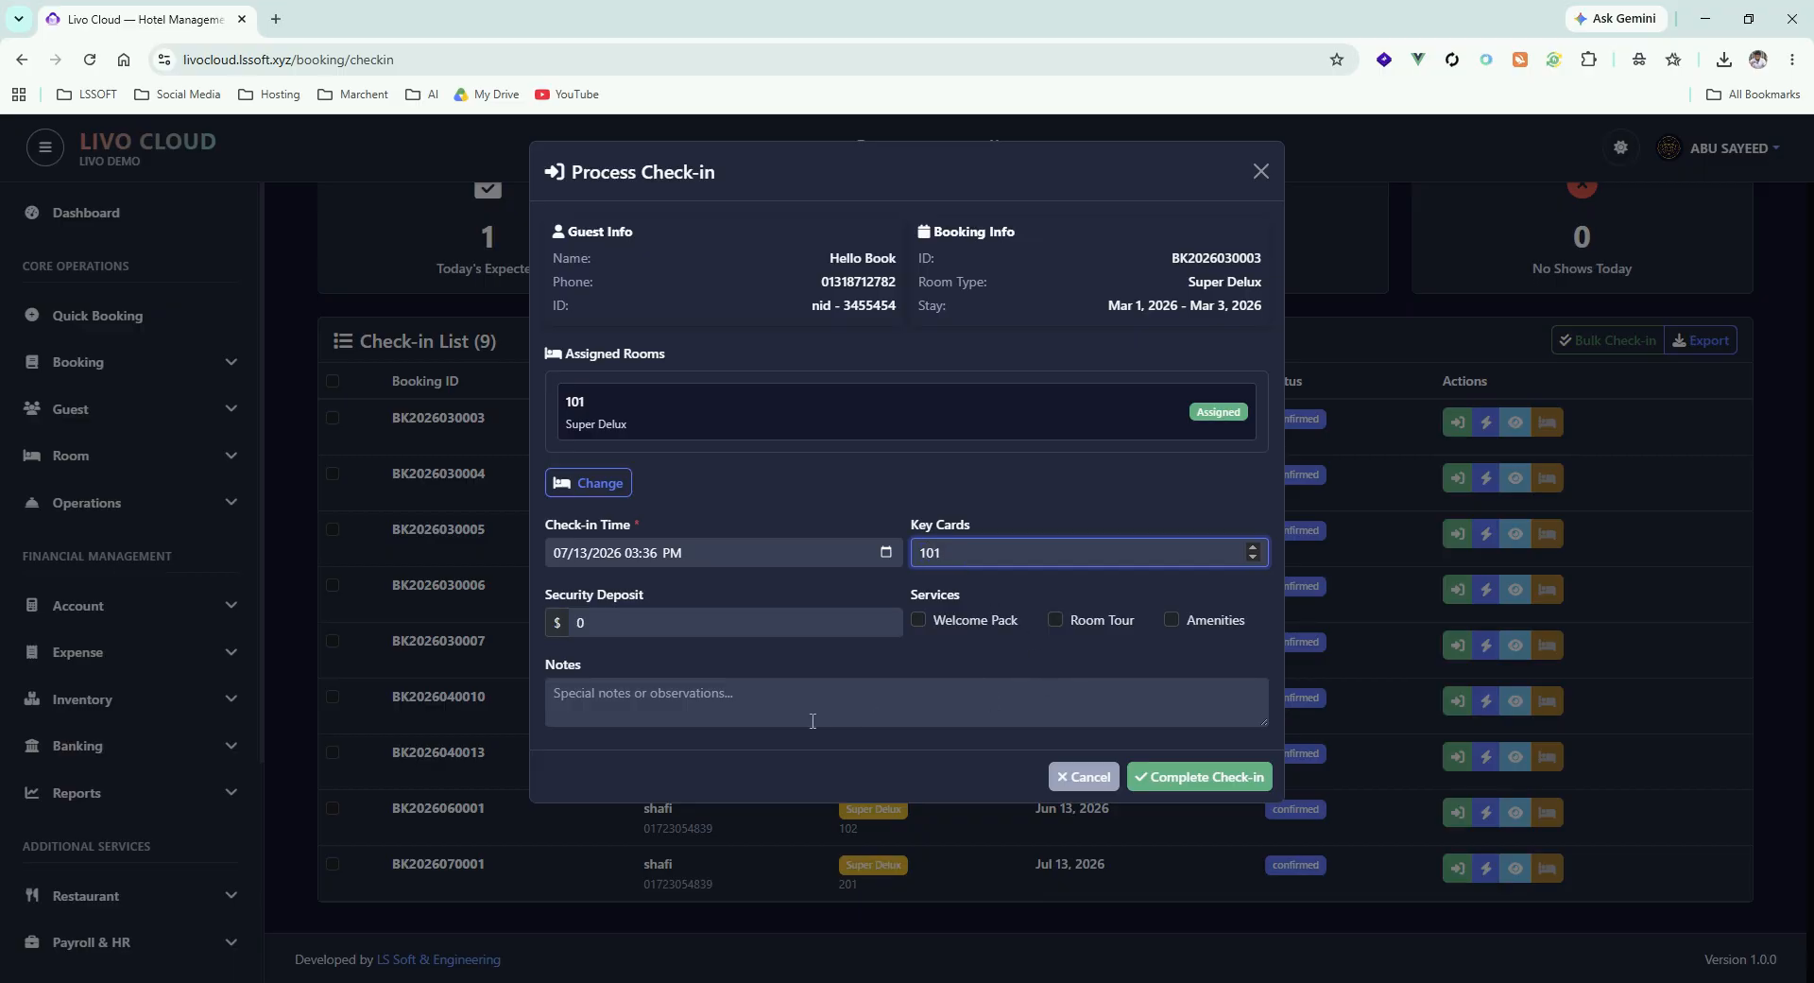
{"action": "left_click", "coordinate": [691, 622]}
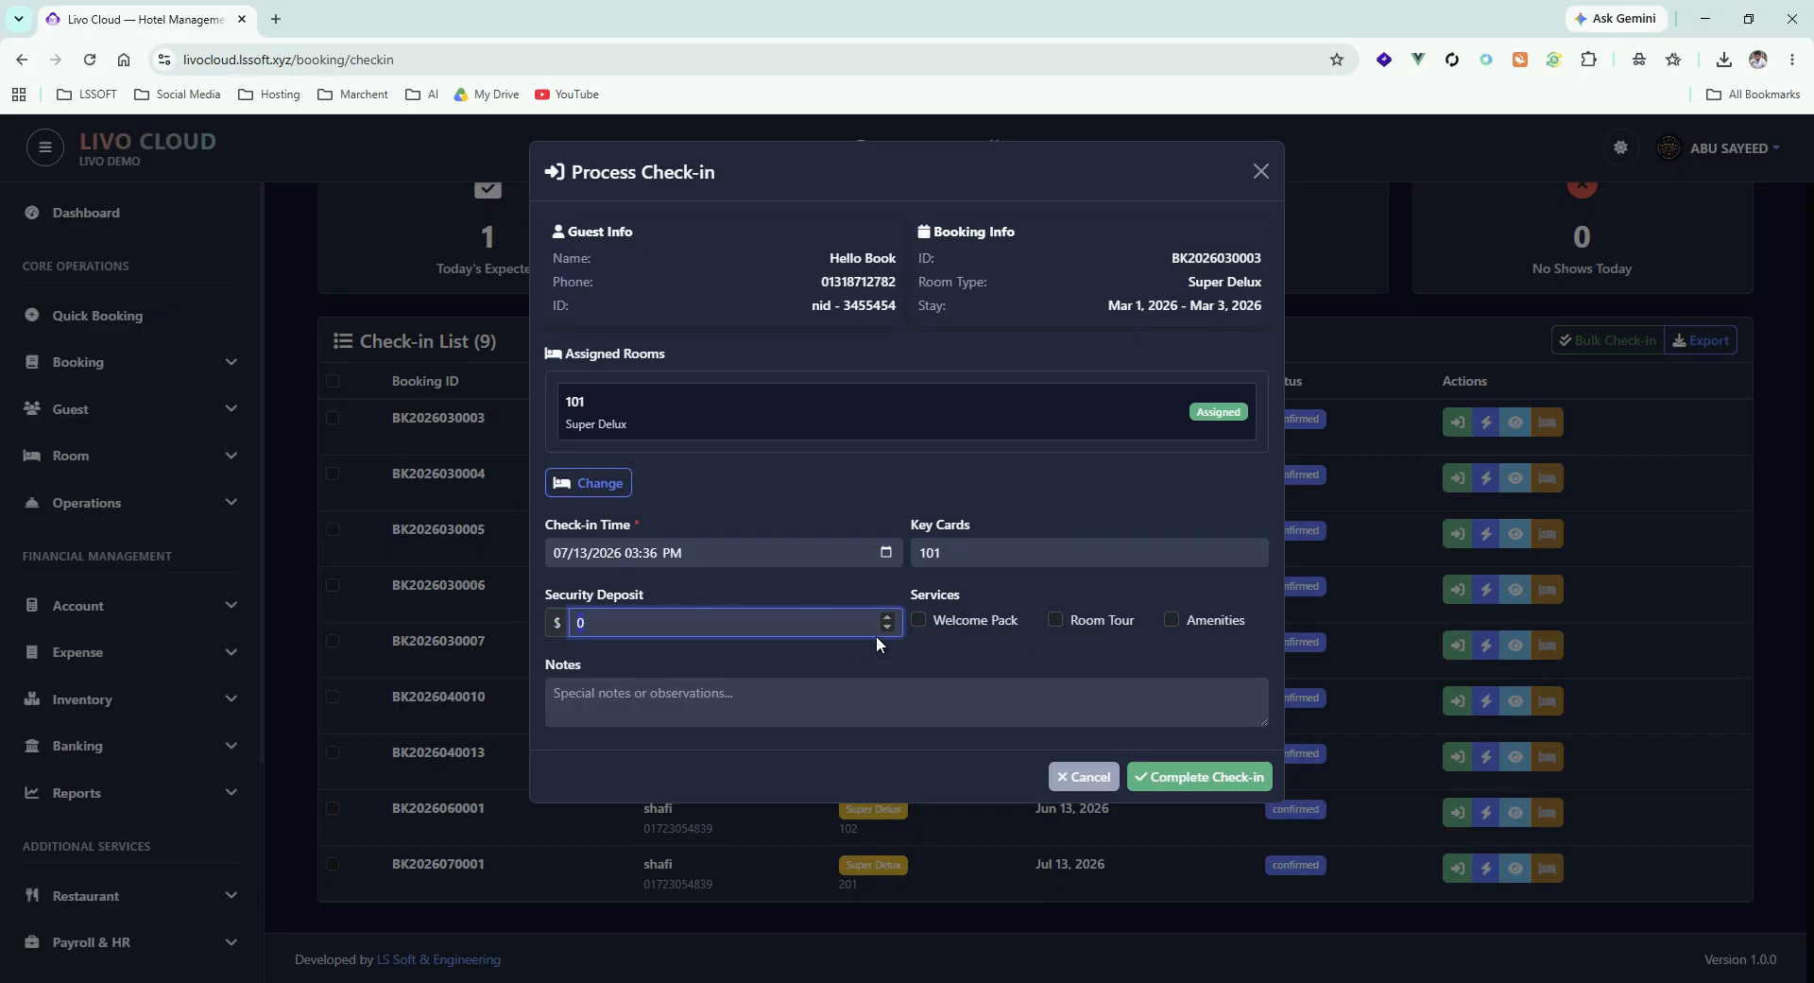
{"action": "left_click", "coordinate": [718, 723]}
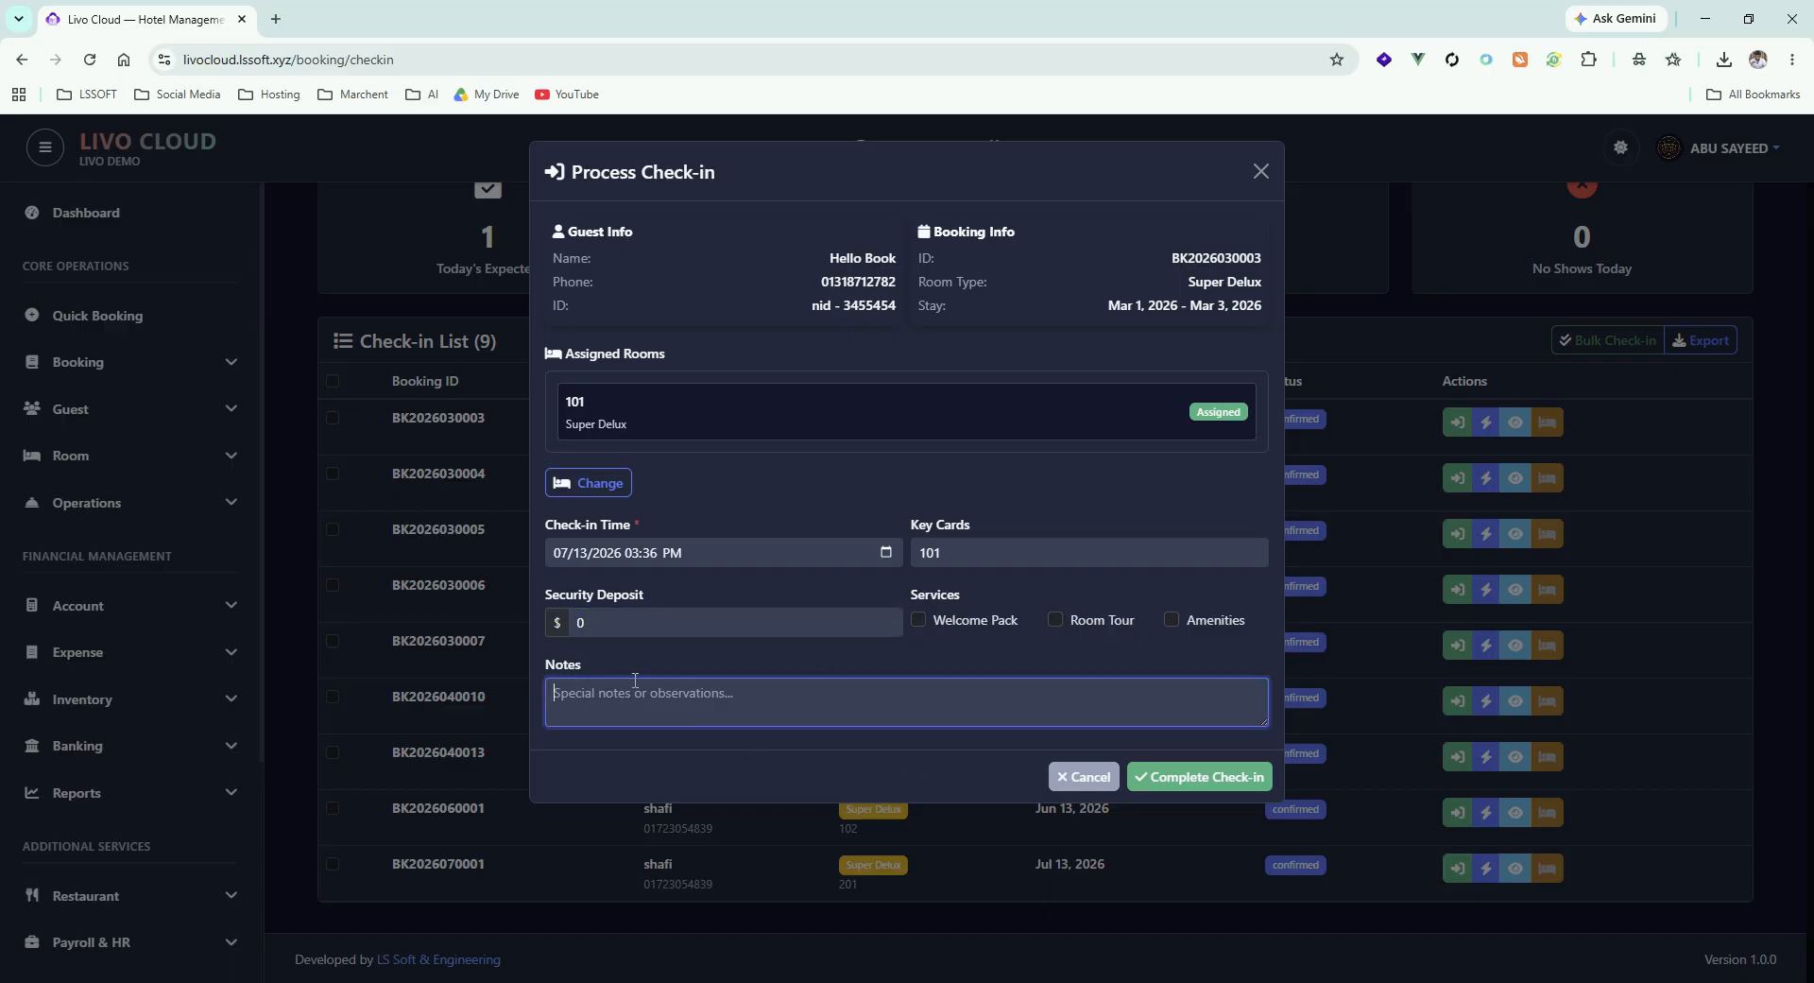
{"action": "left_click", "coordinate": [971, 622]}
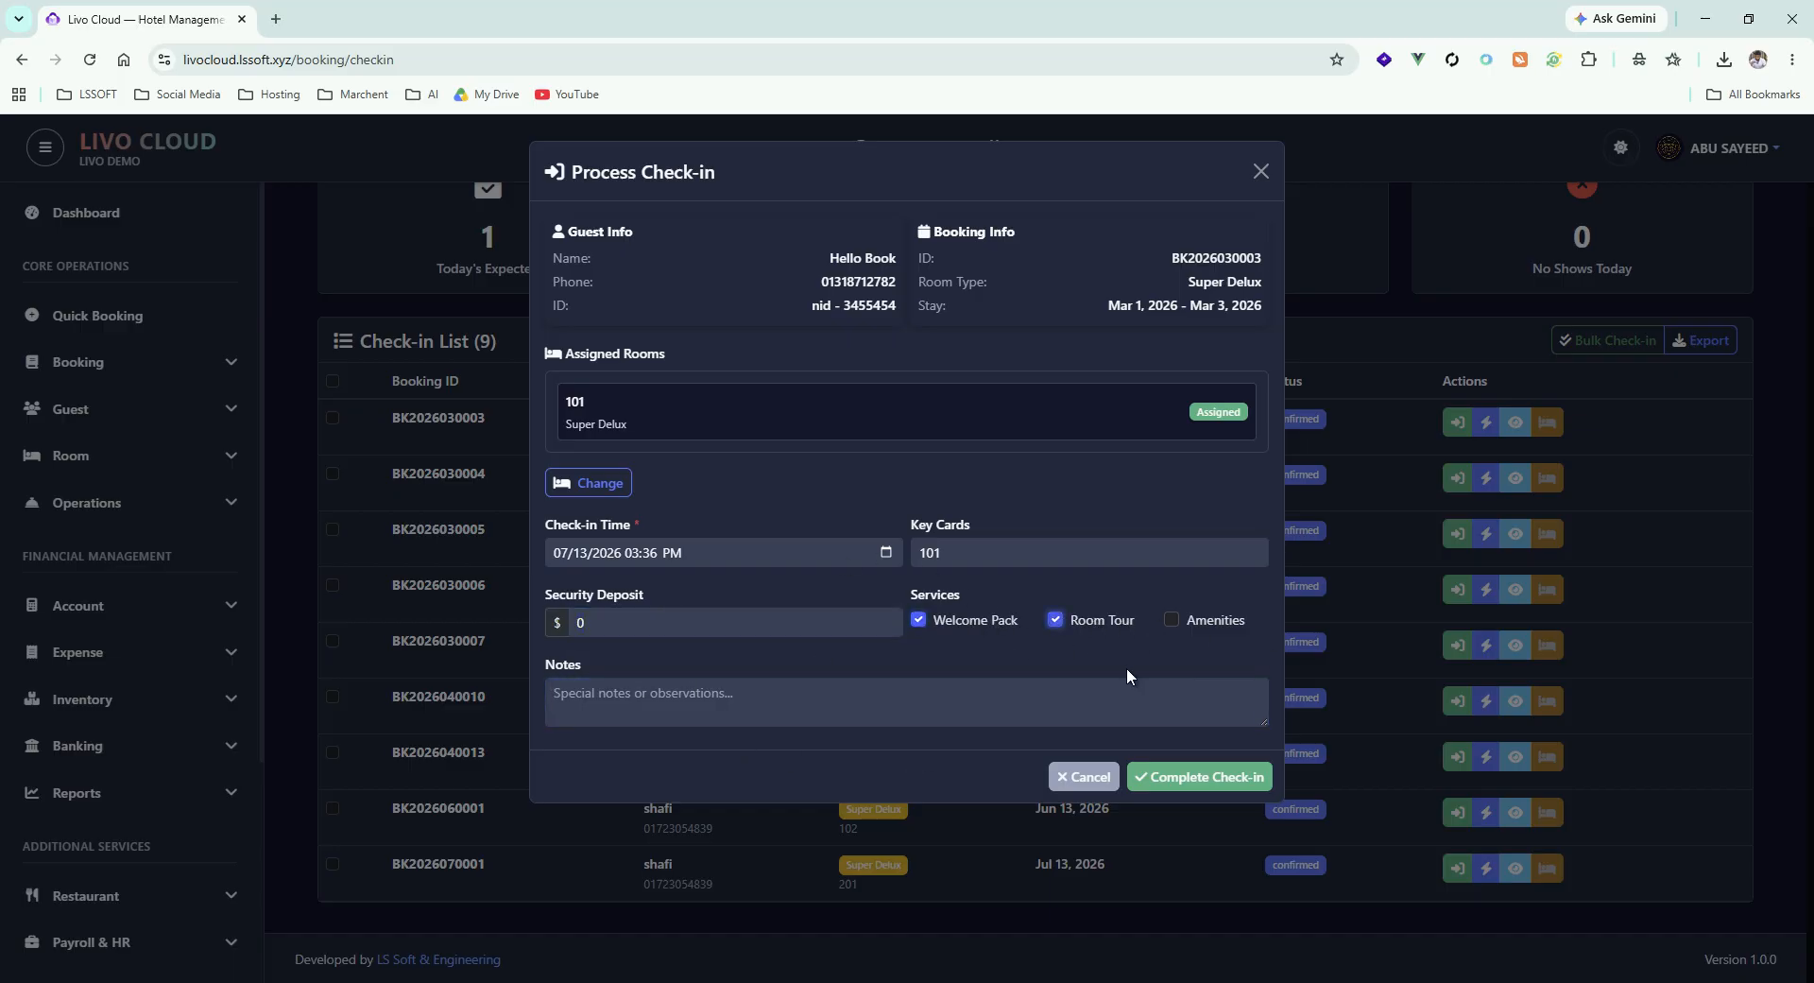
Try to complete the check-in of the first room 101 booking, dismiss the notice and close the form
{"action": "left_click", "coordinate": [1205, 776]}
{"action": "left_click", "coordinate": [898, 690]}
{"action": "left_click", "coordinate": [1252, 774]}
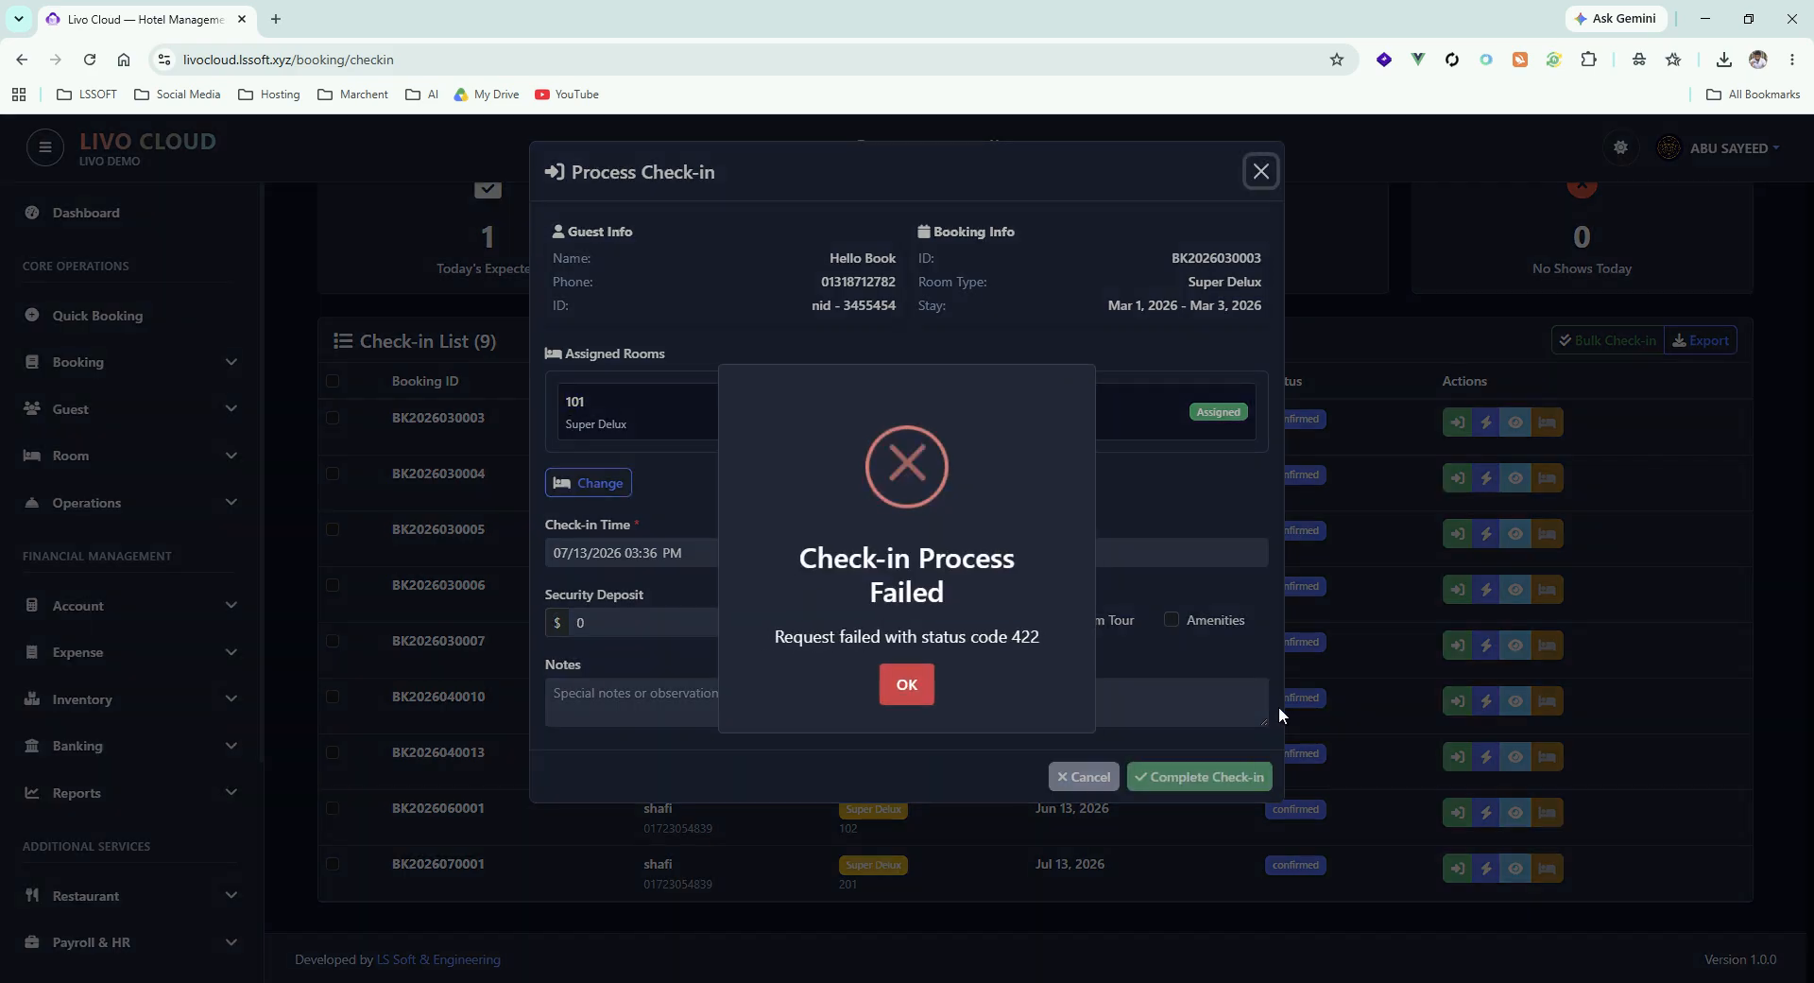
{"action": "left_click", "coordinate": [930, 673]}
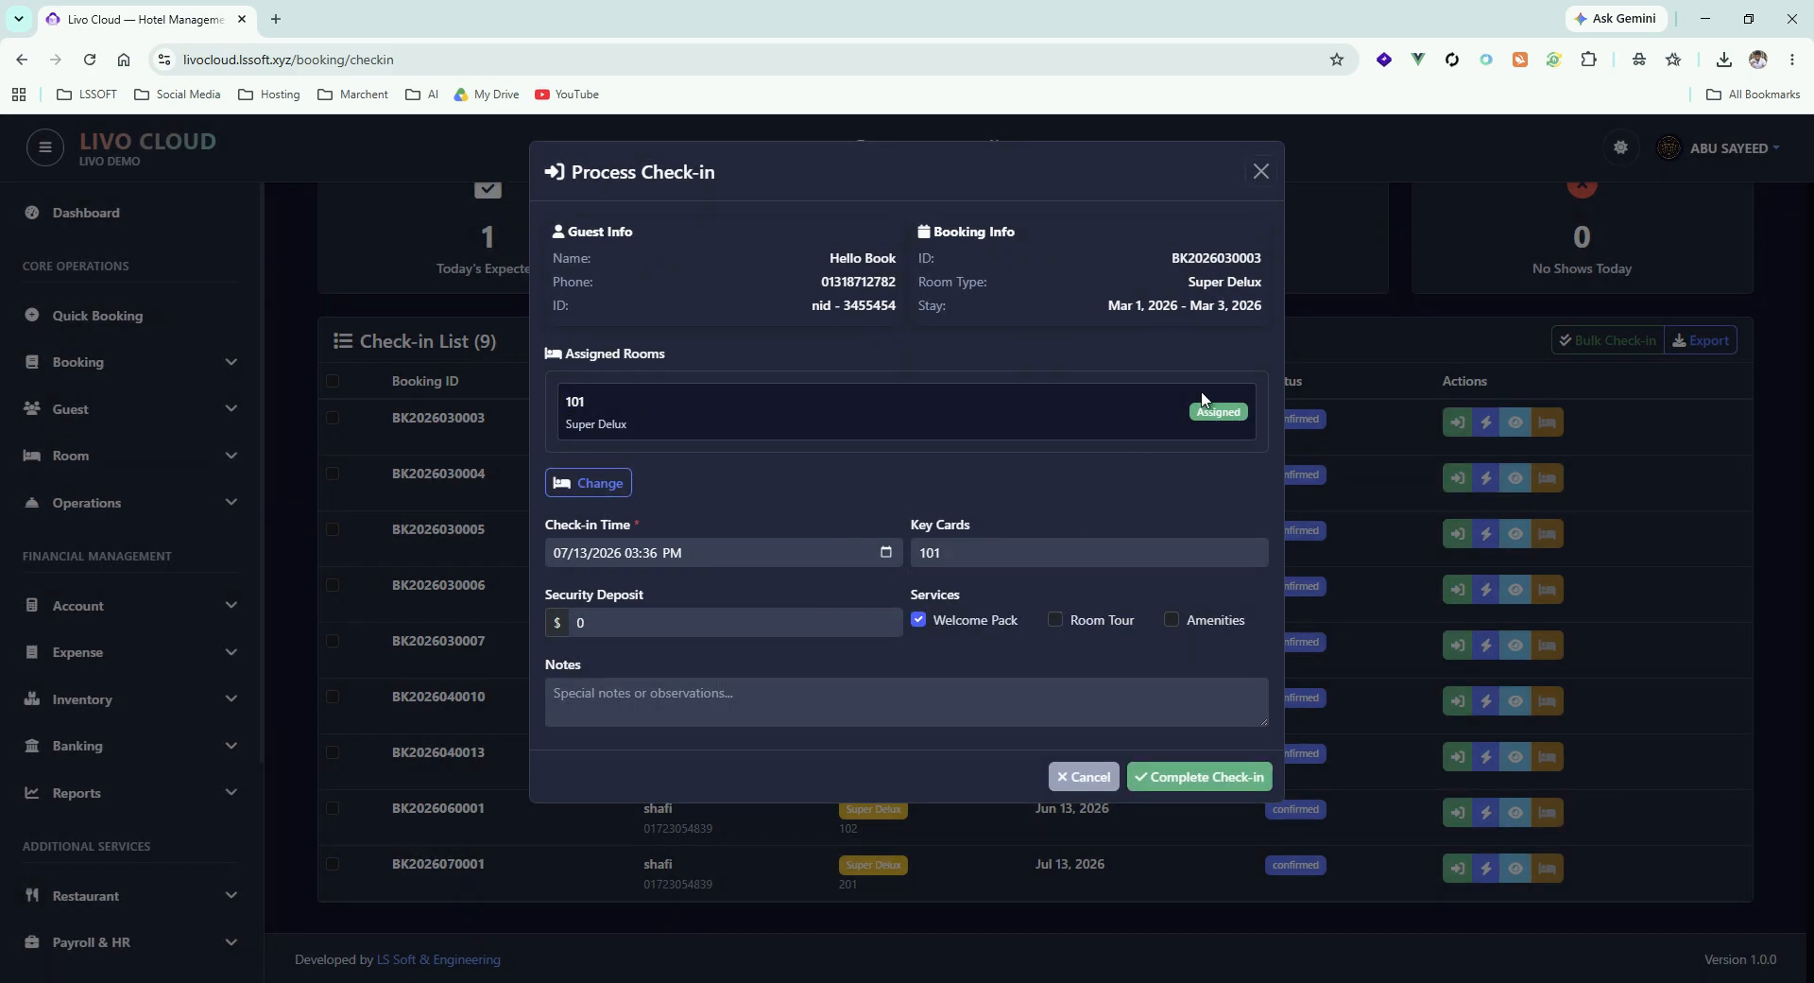
{"action": "left_click", "coordinate": [1262, 170]}
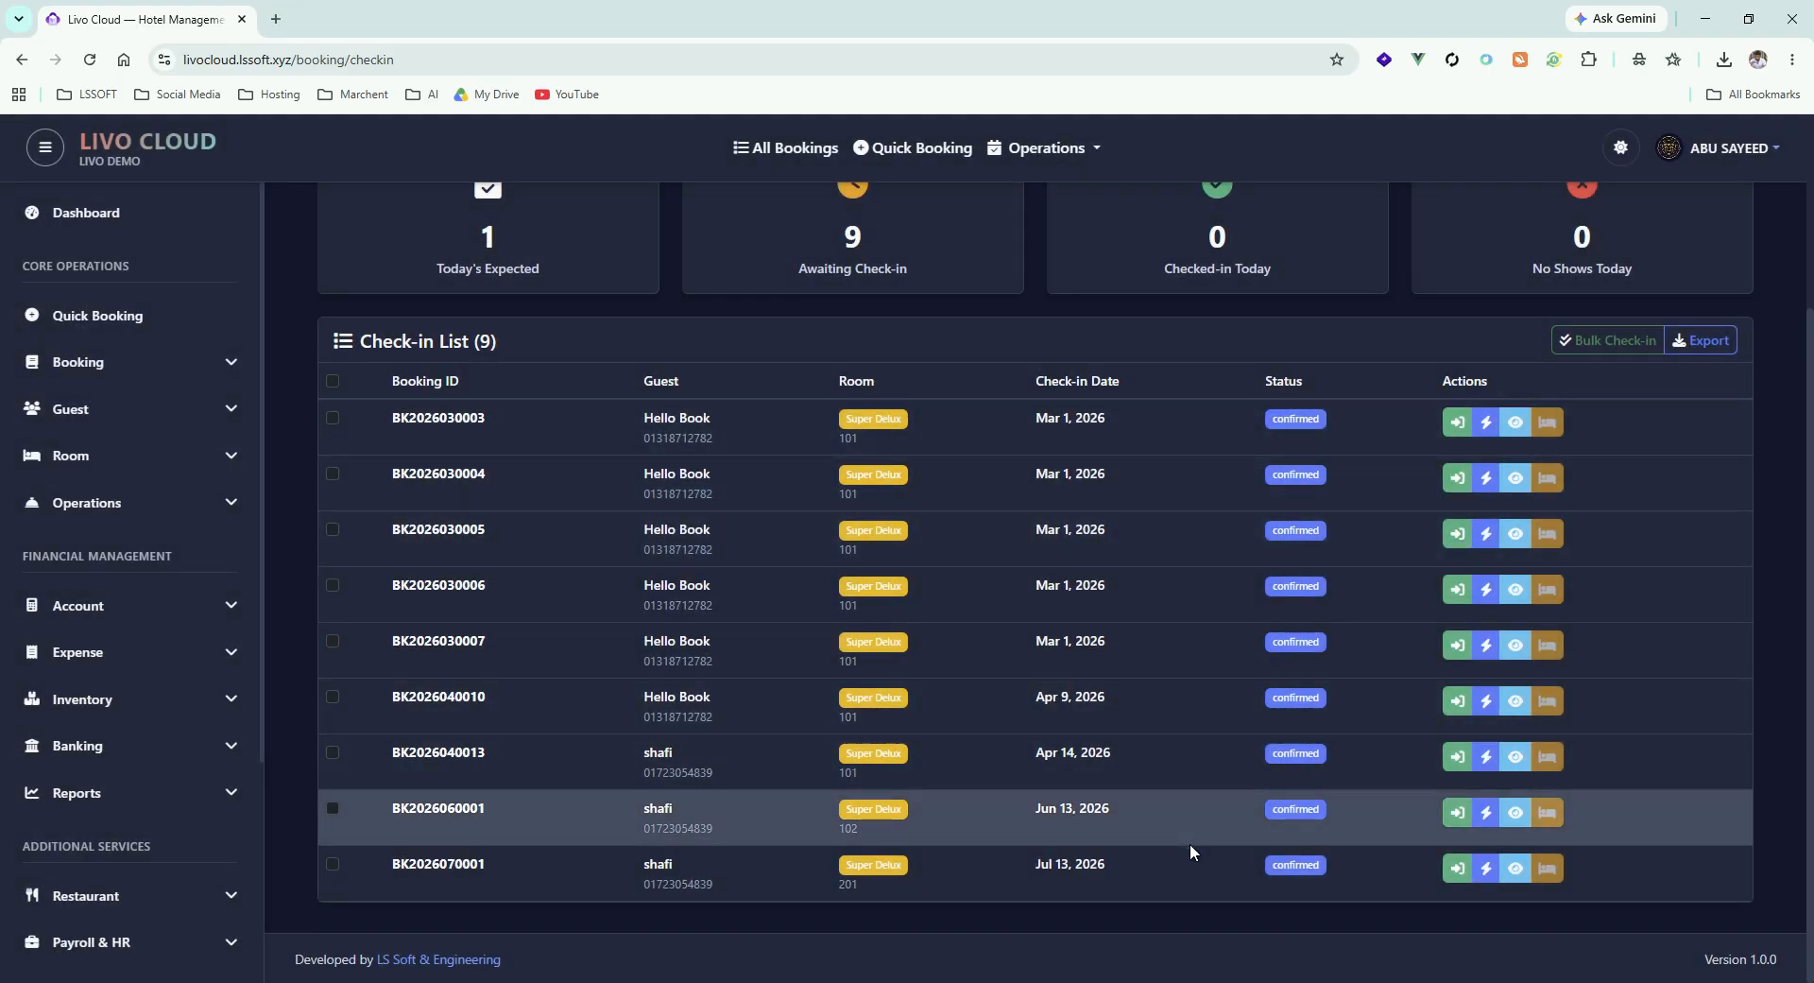
Try to complete the standard check-in for the room 201 booking and close its form
{"action": "left_click", "coordinate": [1457, 867]}
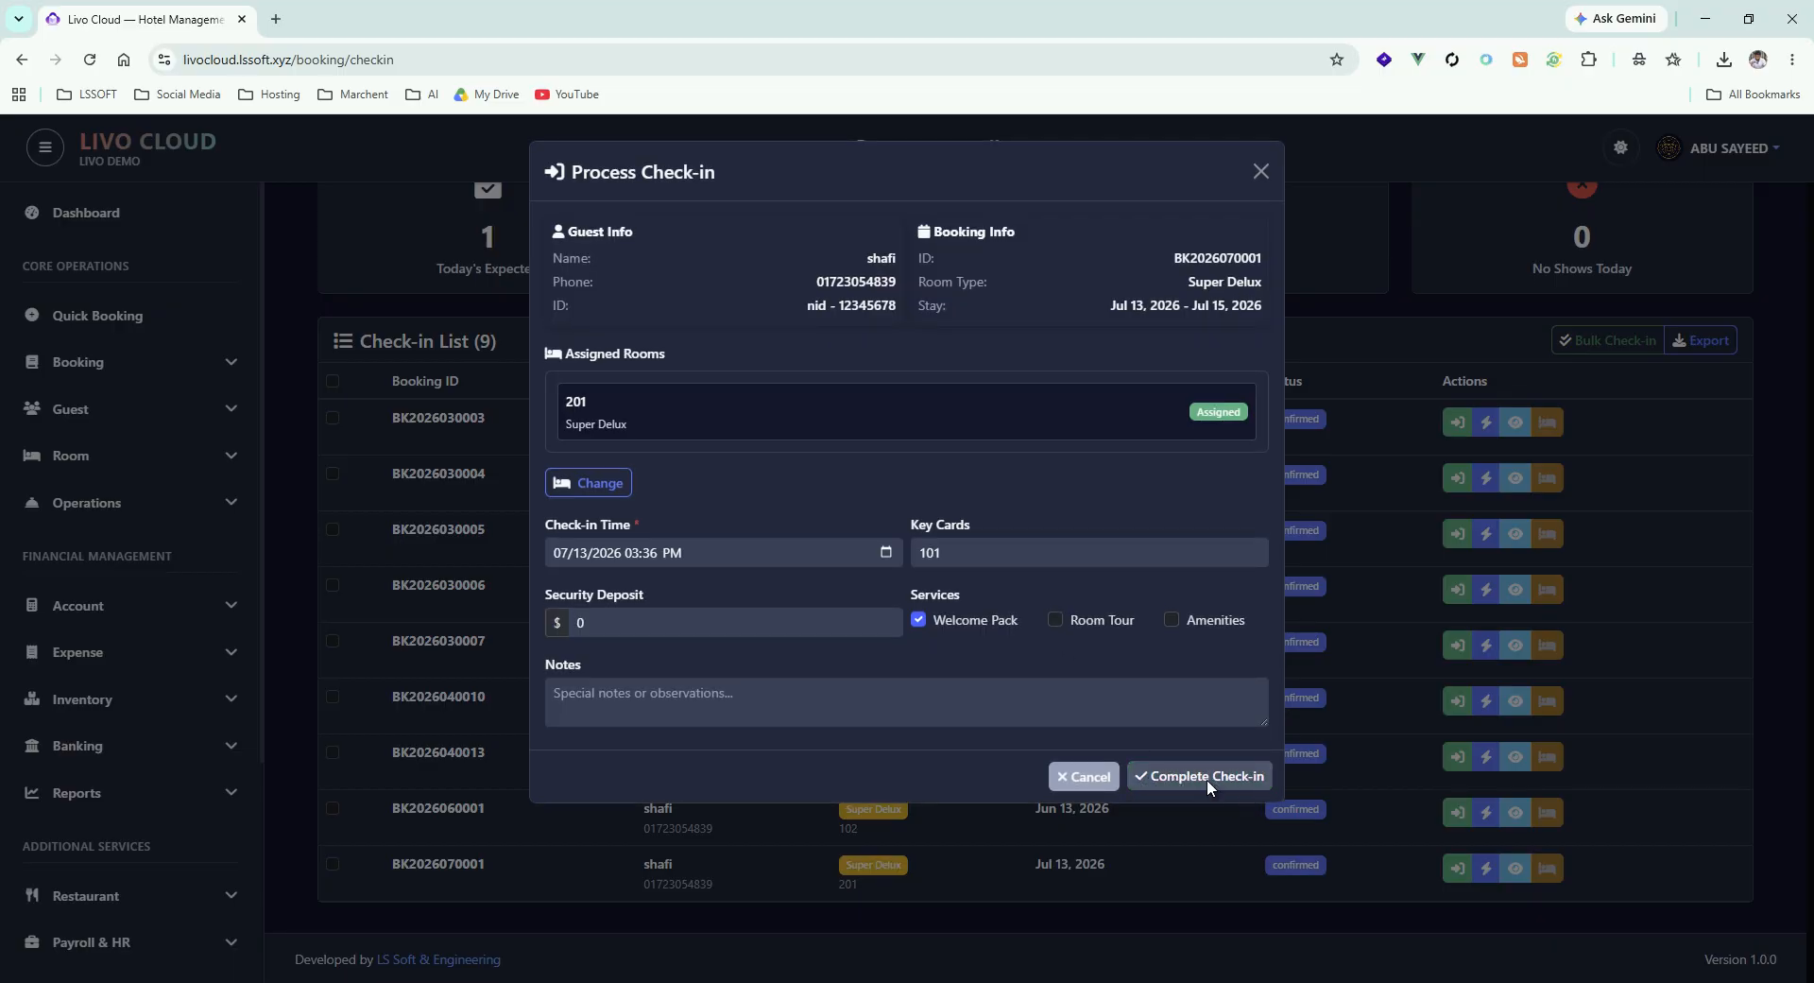
{"action": "left_click", "coordinate": [1206, 777]}
{"action": "left_click", "coordinate": [924, 658]}
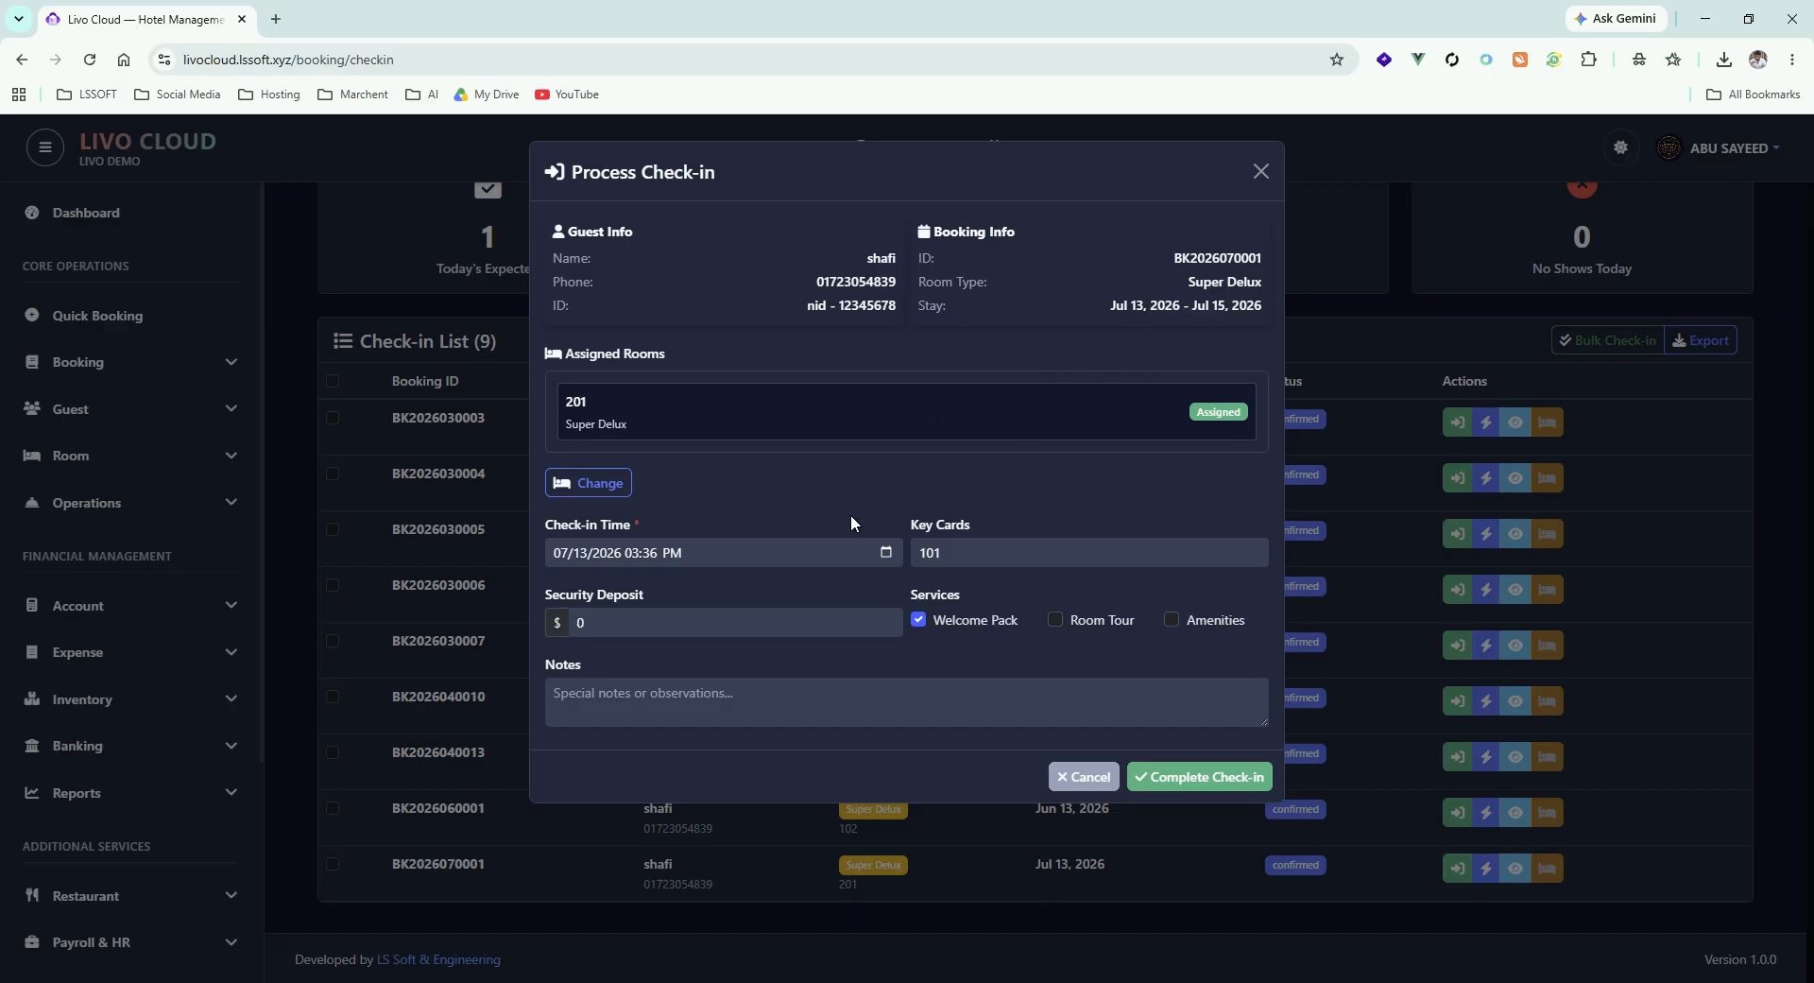
{"action": "left_click", "coordinate": [1263, 171]}
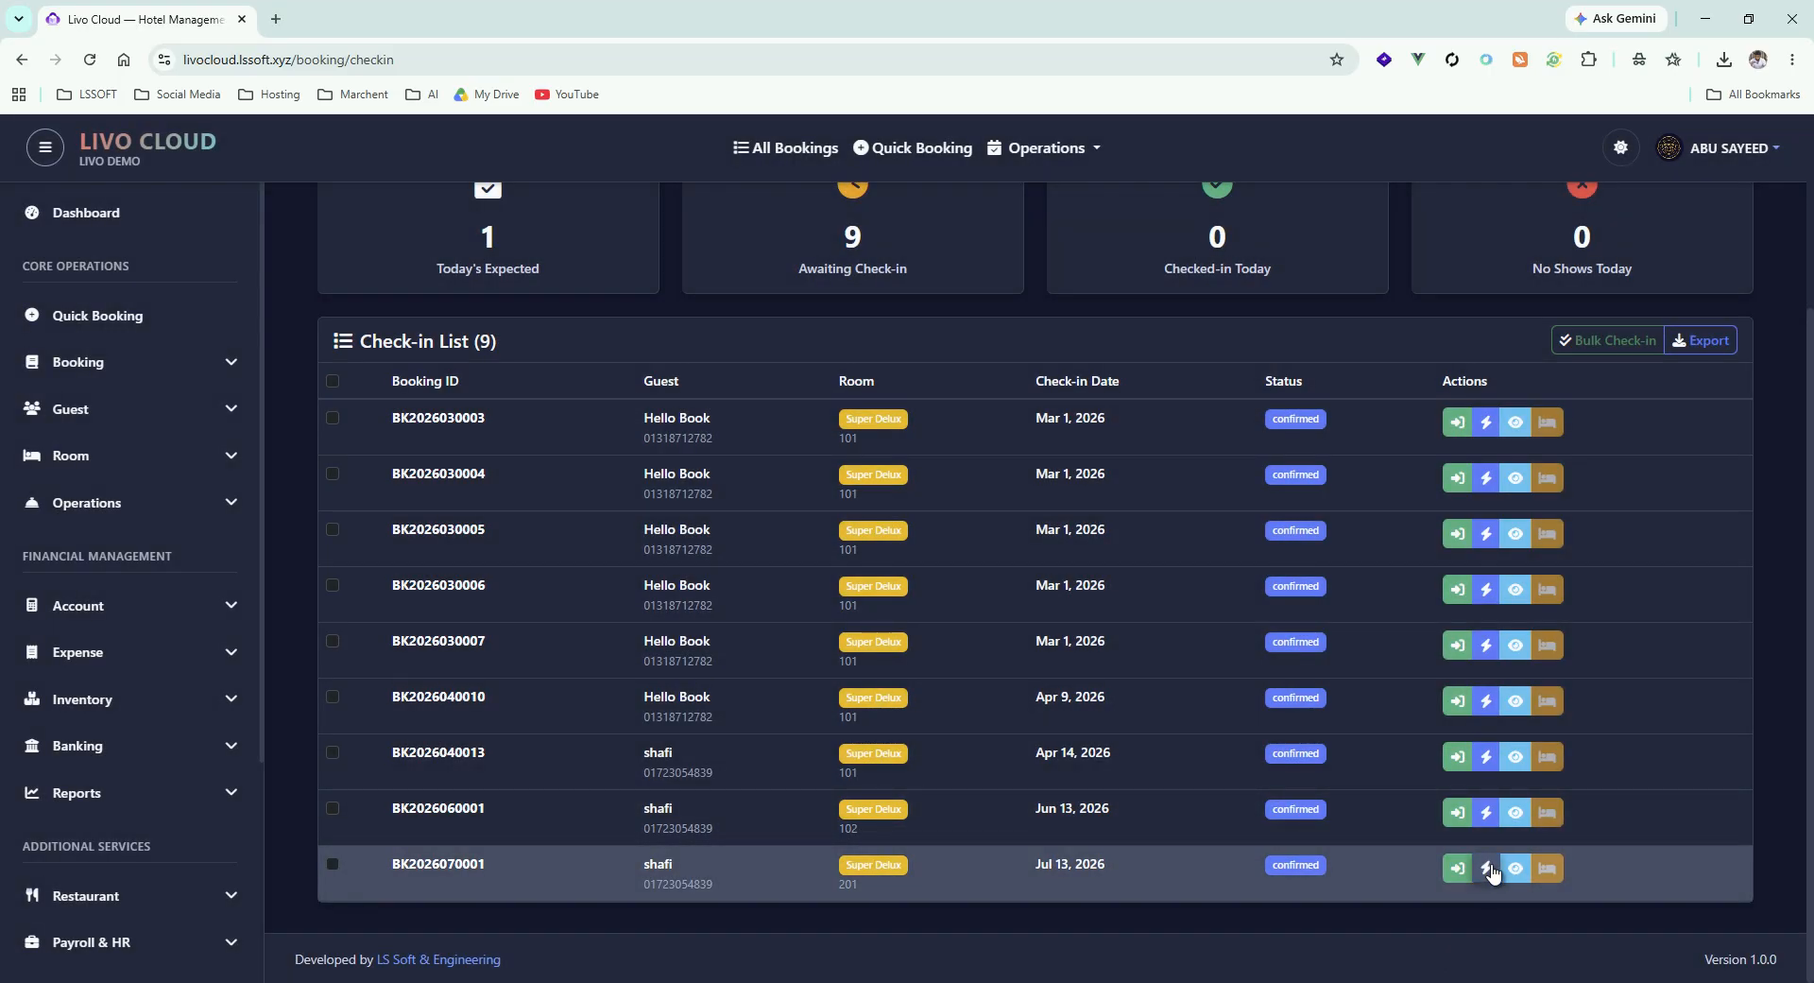
Check in the room 201 booking dated Jul 13, 2026 with Quick Check-in
{"action": "left_click", "coordinate": [1485, 867]}
{"action": "left_click", "coordinate": [919, 661]}
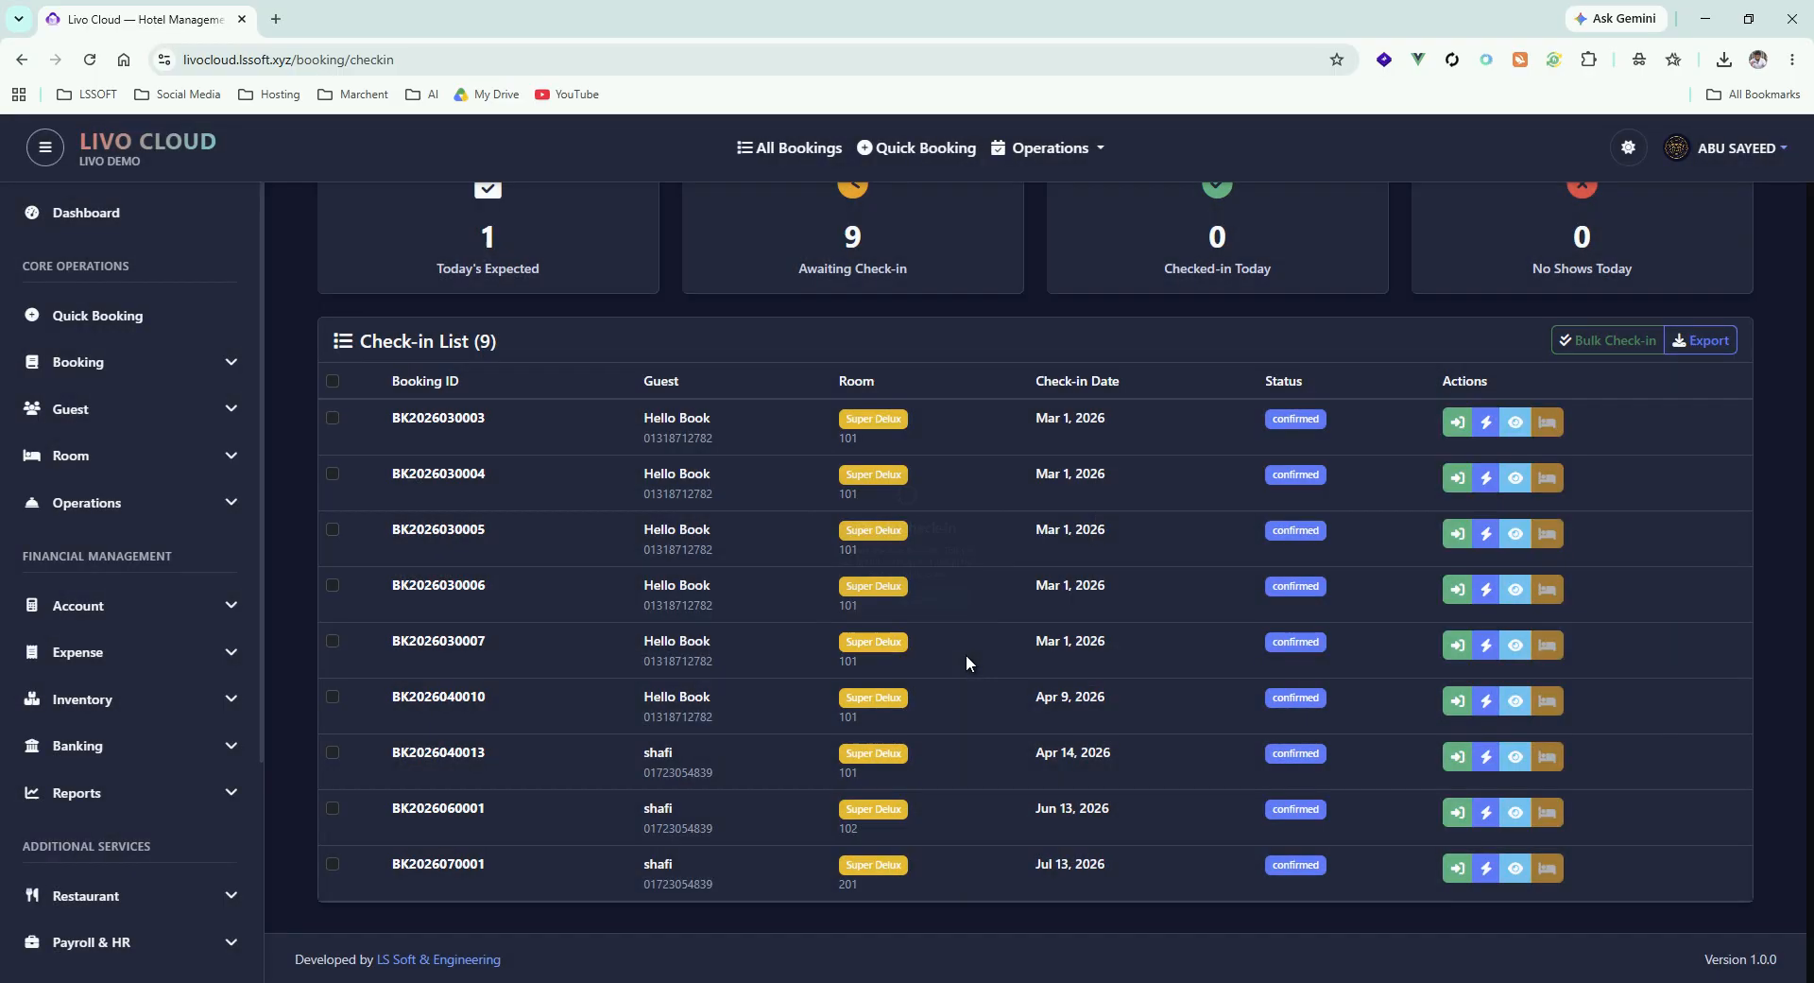
{"action": "left_click", "coordinate": [909, 696]}
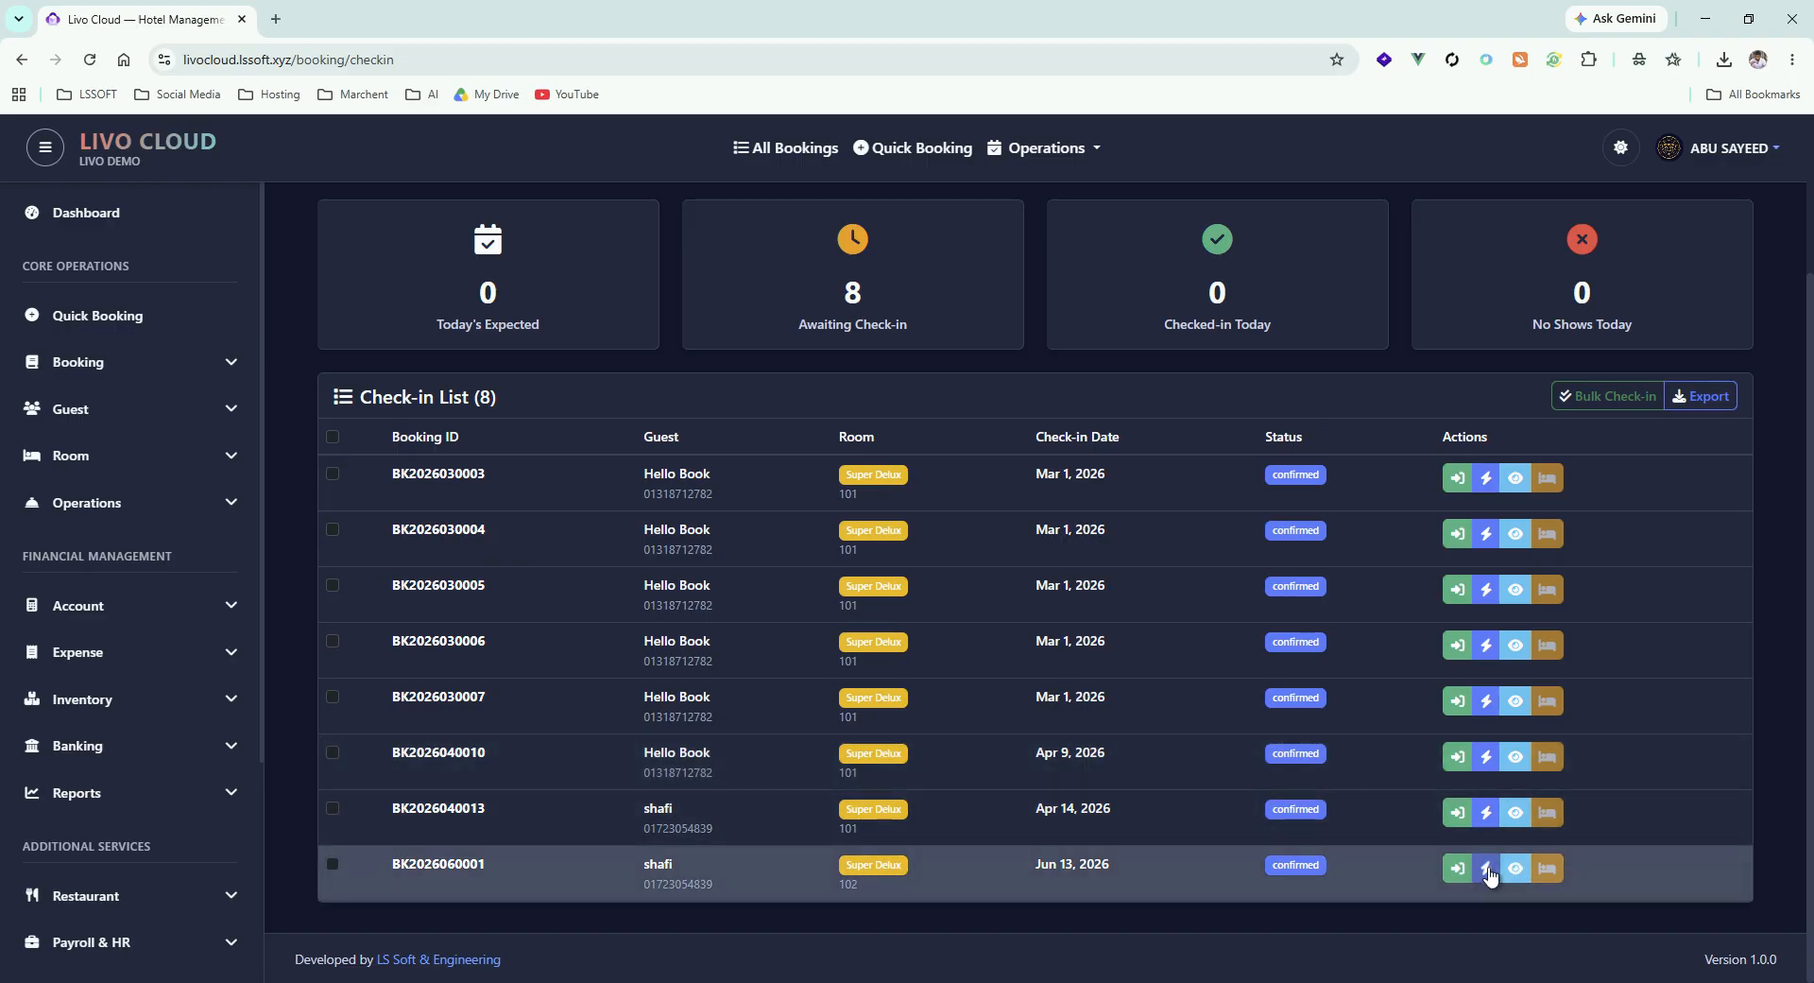
Check in the room 102 booking dated Jun 13, 2026 with Quick Check-in
{"action": "left_click", "coordinate": [1488, 868]}
{"action": "left_click", "coordinate": [961, 640]}
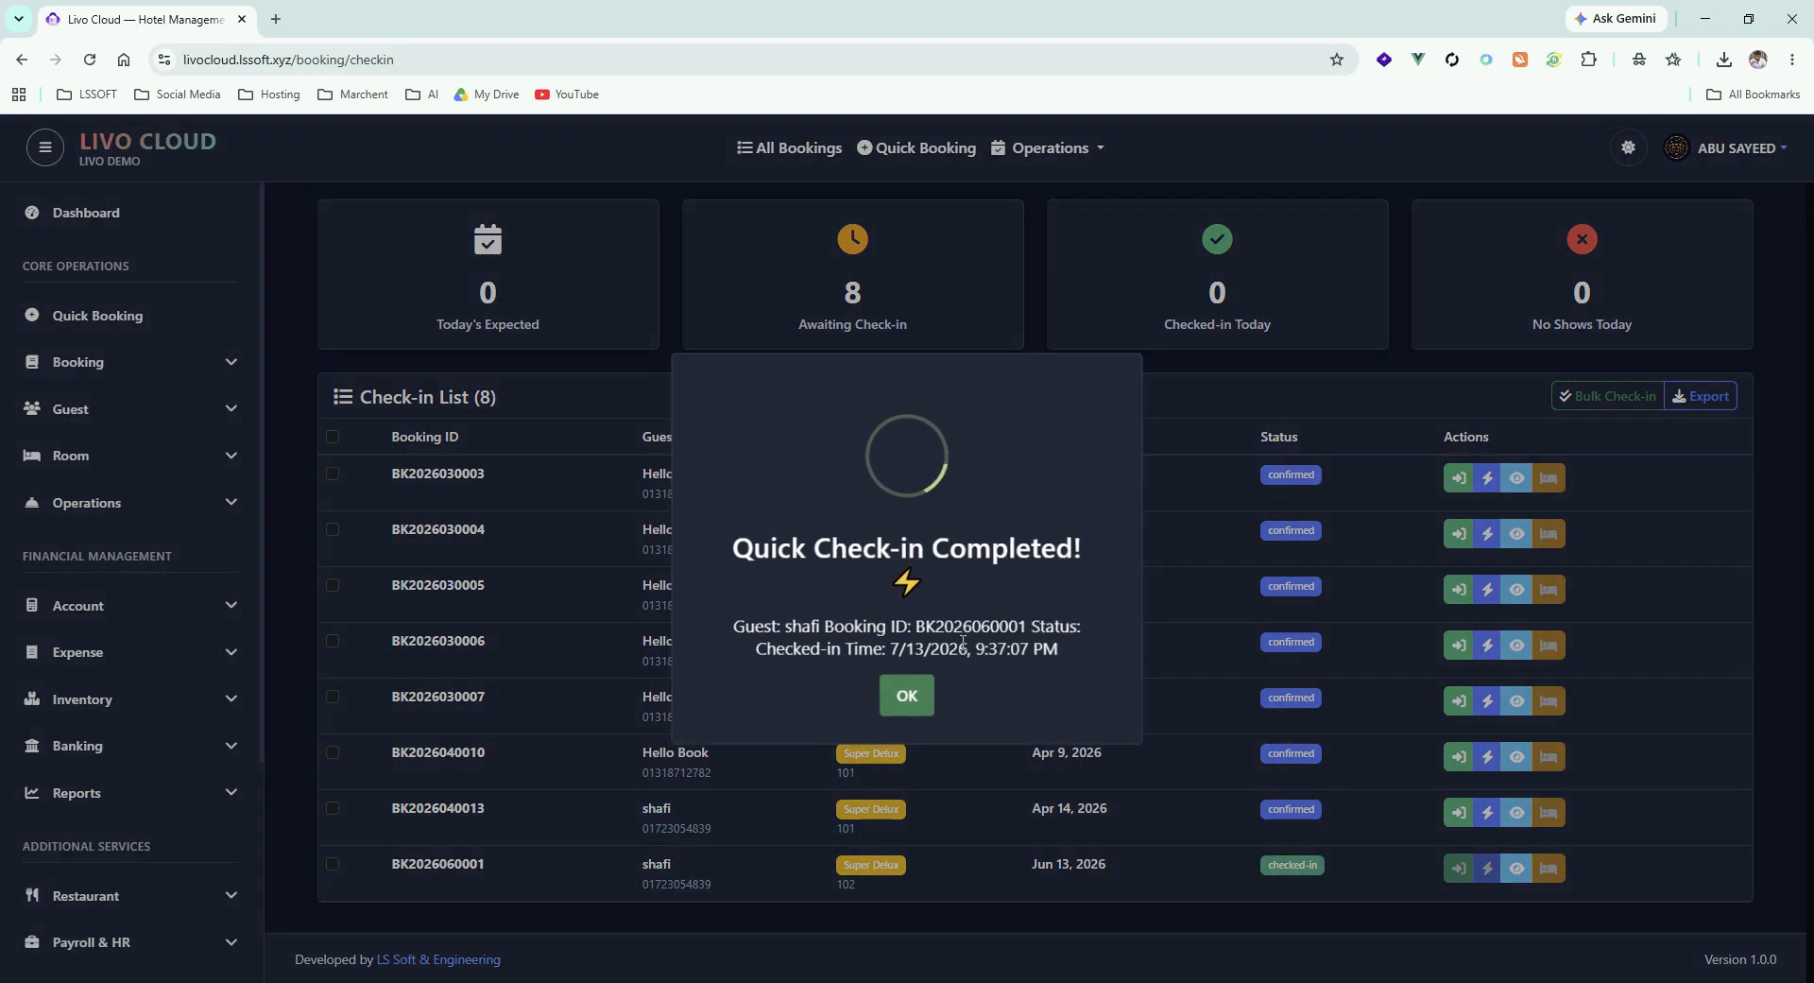
{"action": "left_click", "coordinate": [907, 692]}
Open the Check-out Management page and examine the check-out list's statuses, overdue stays, inspection flags and balances
{"action": "scroll", "coordinate": [1504, 395], "scroll_direction": "up", "scroll_amount": 3}
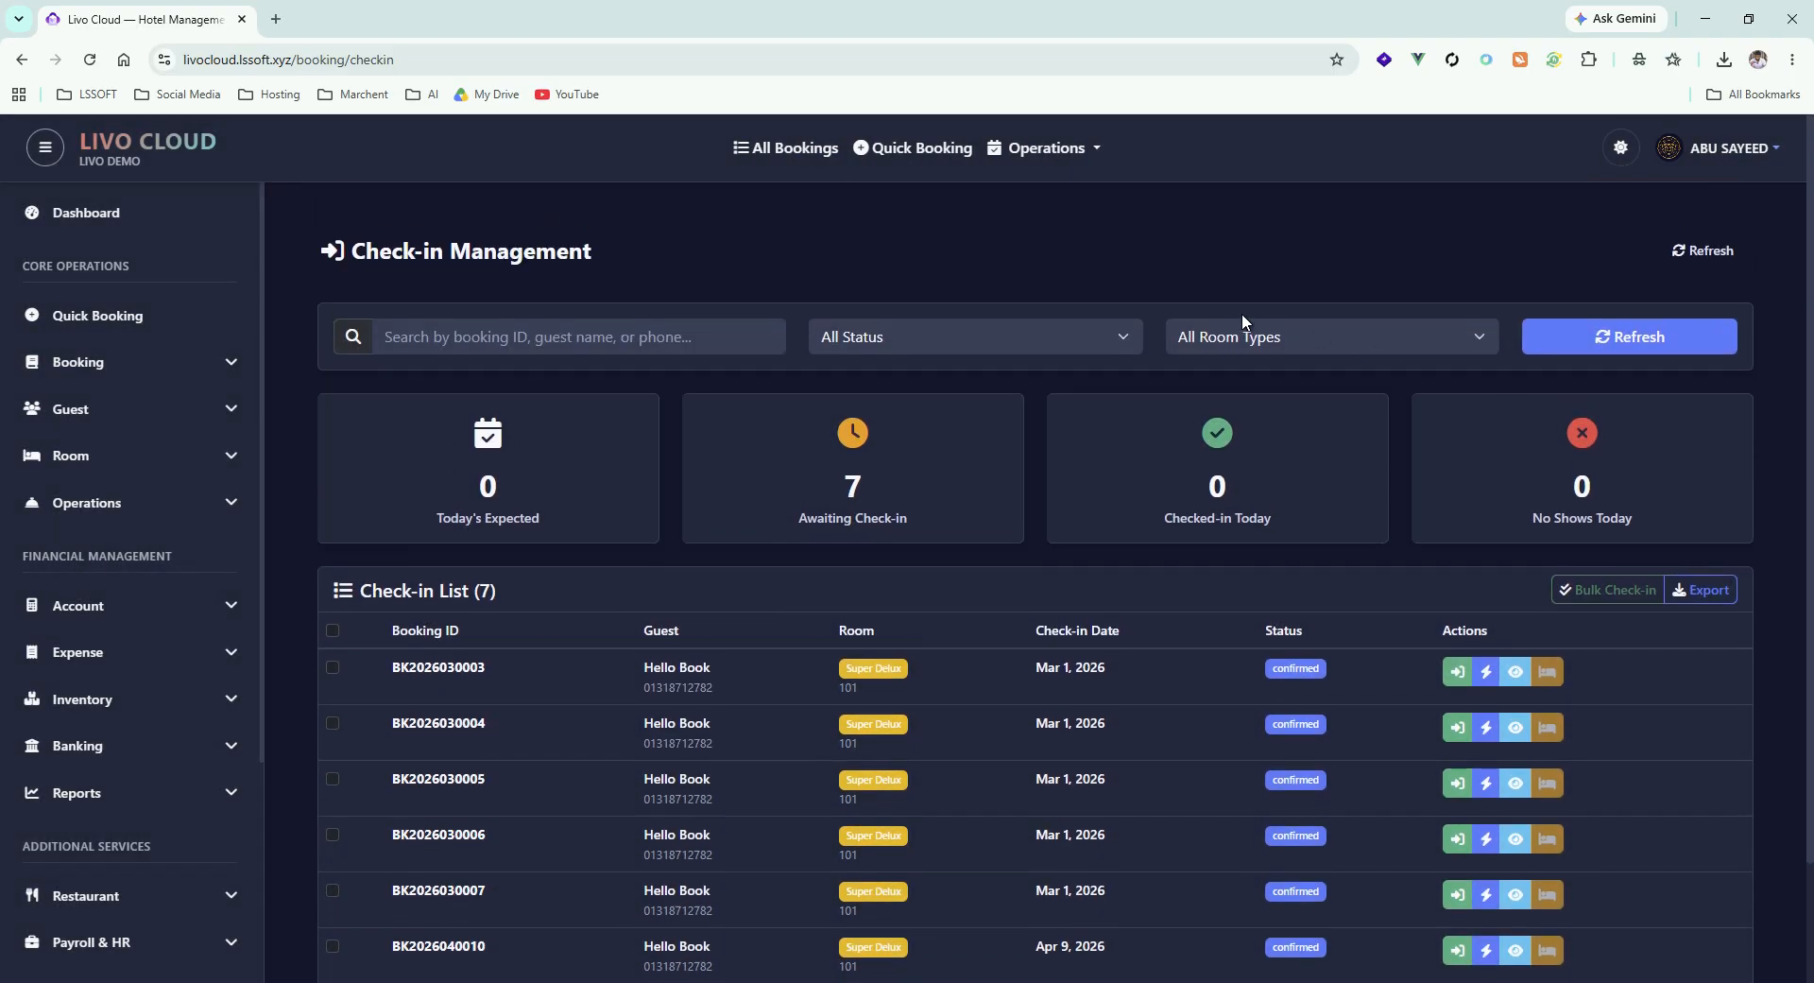
{"action": "left_click", "coordinate": [1063, 155]}
{"action": "left_click", "coordinate": [1059, 226]}
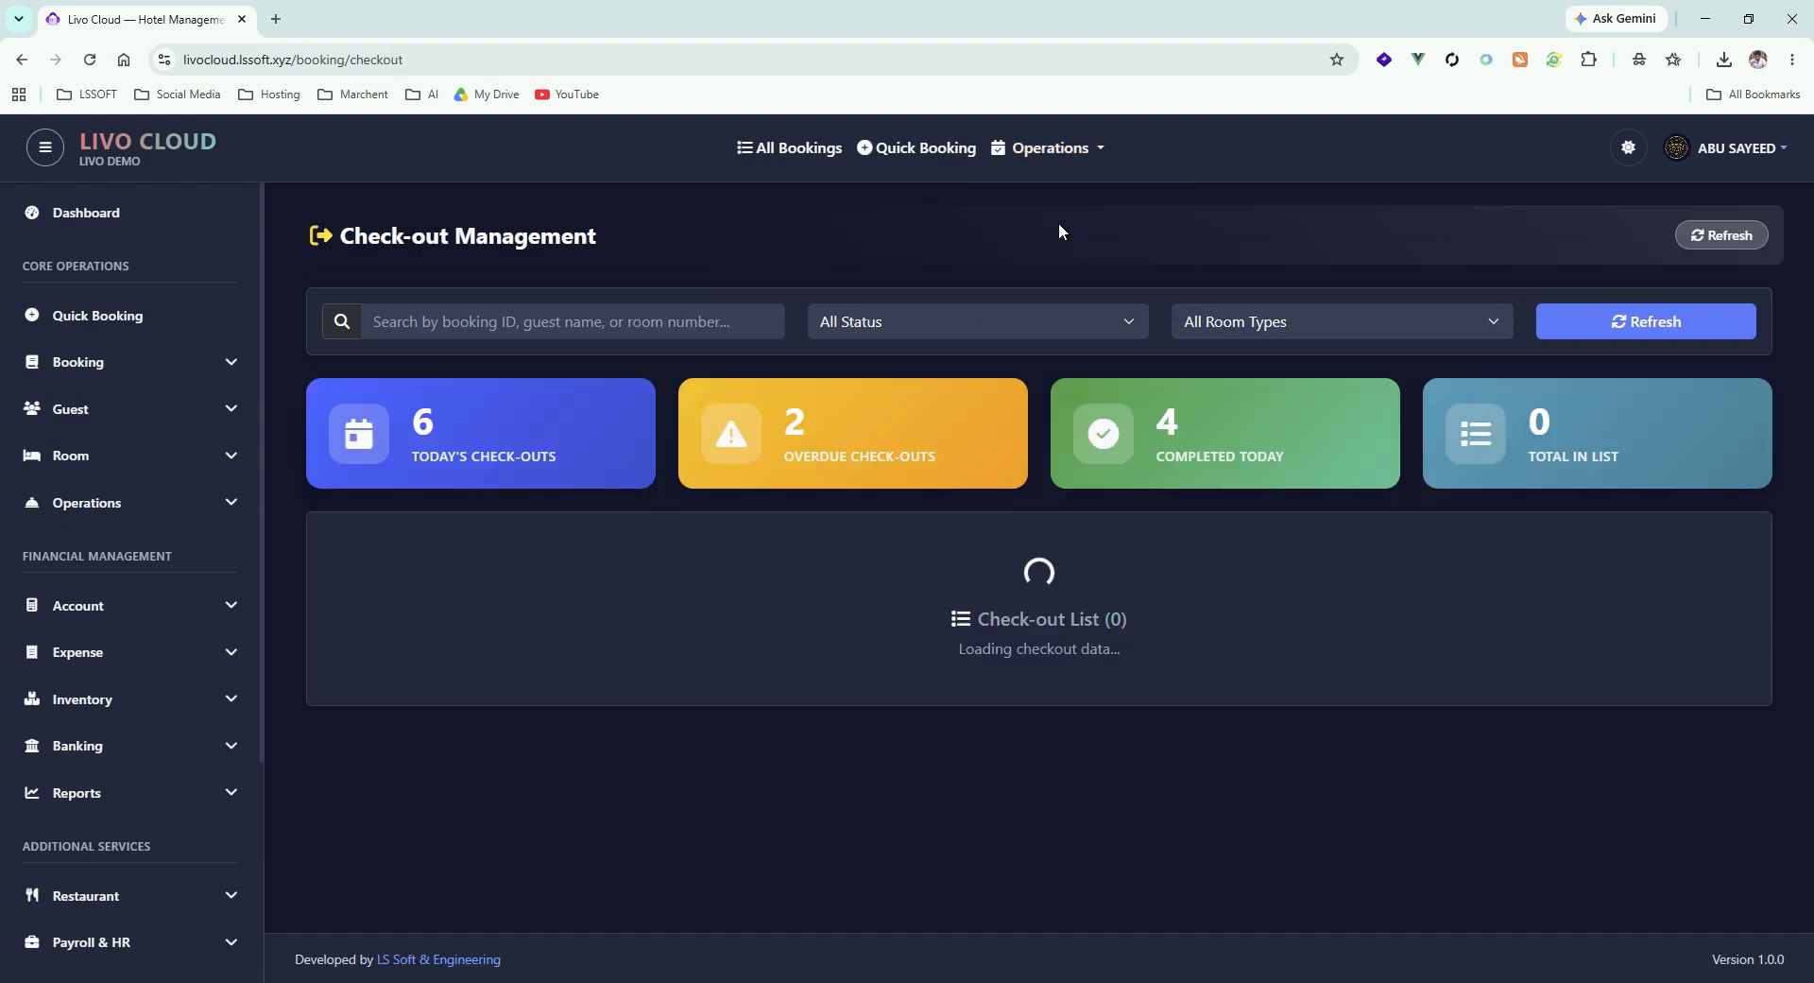
{"action": "scroll", "coordinate": [1064, 259], "scroll_direction": "down", "scroll_amount": 3}
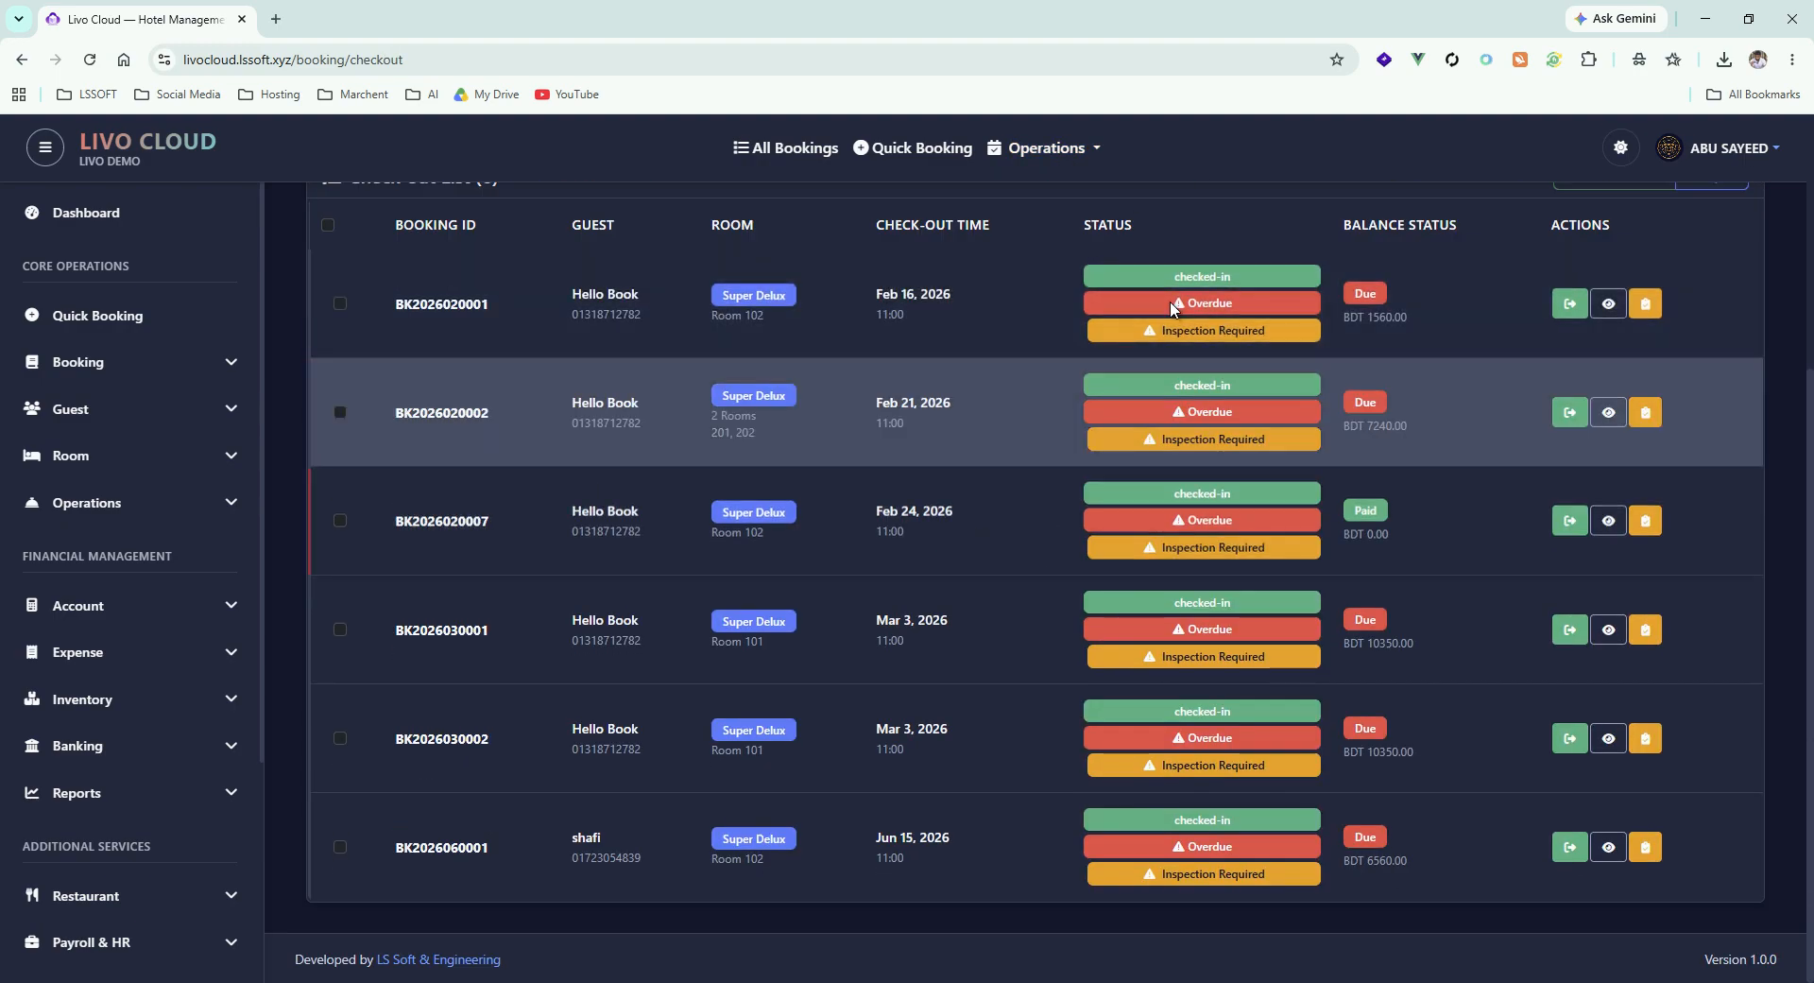
{"action": "scroll", "coordinate": [1171, 397], "scroll_direction": "up", "scroll_amount": 3}
{"action": "scroll", "coordinate": [1171, 308], "scroll_direction": "down", "scroll_amount": 3}
{"action": "scroll", "coordinate": [1292, 419], "scroll_direction": "up", "scroll_amount": 3}
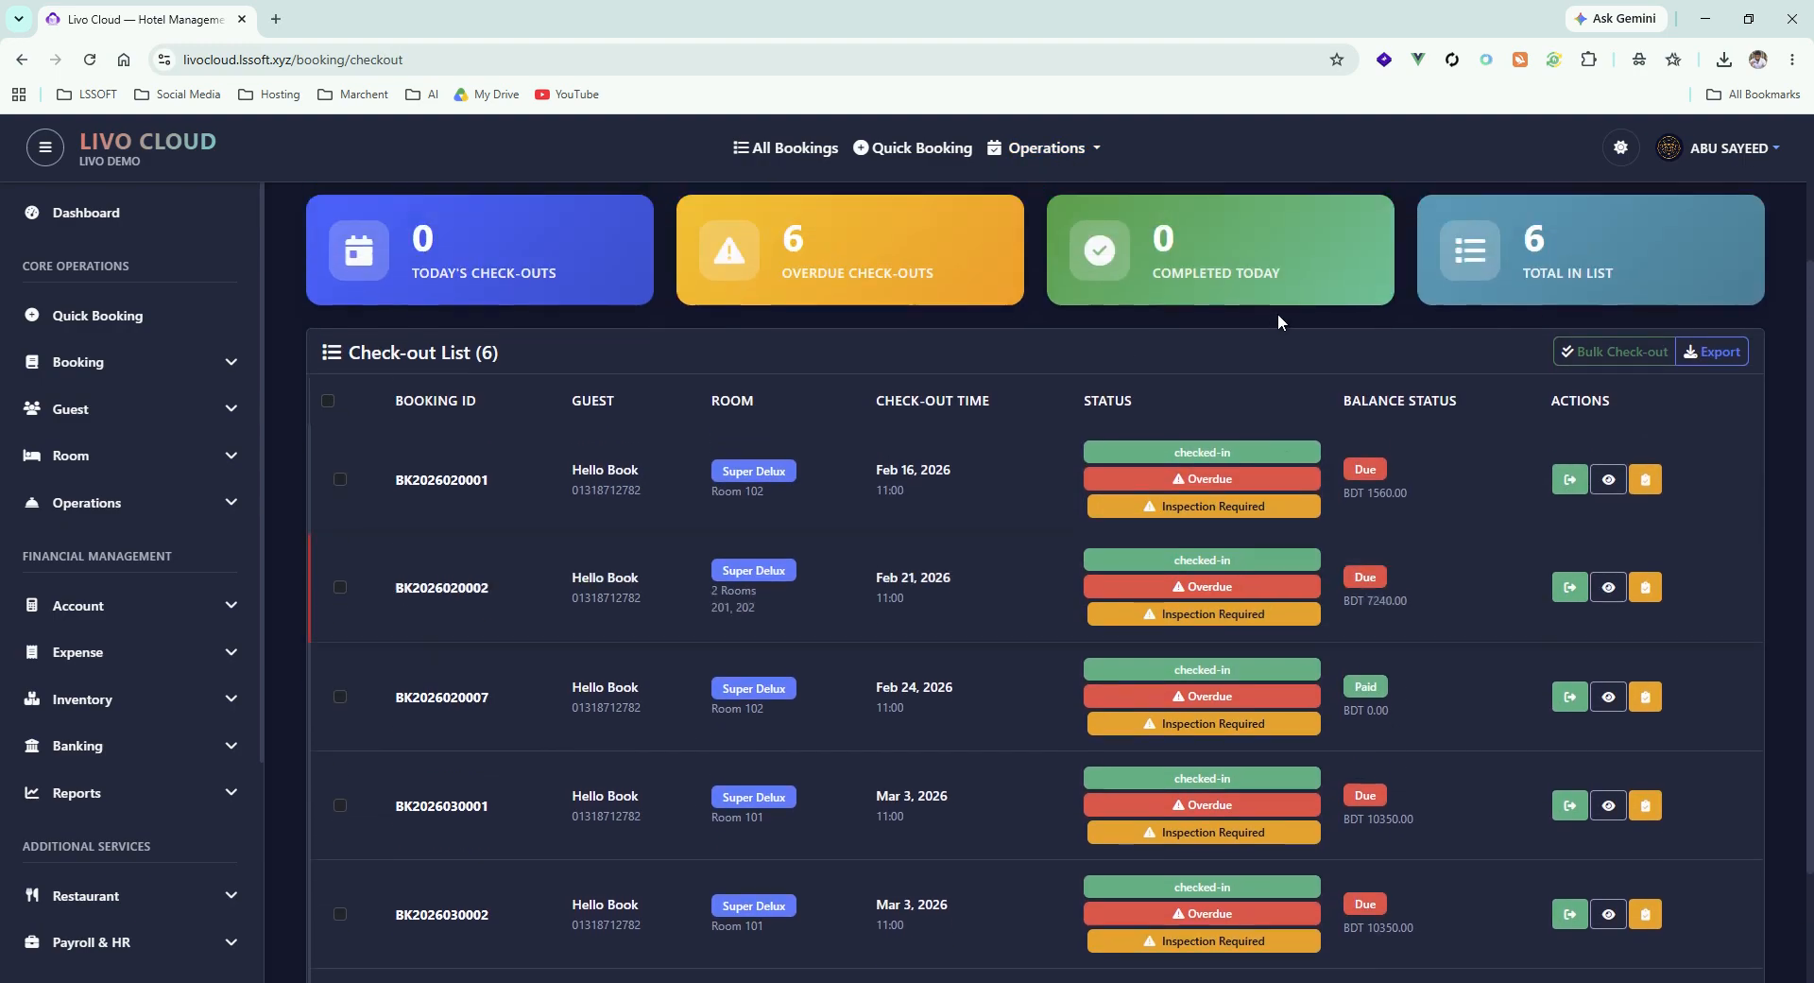
{"action": "scroll", "coordinate": [1315, 463], "scroll_direction": "down", "scroll_amount": 1}
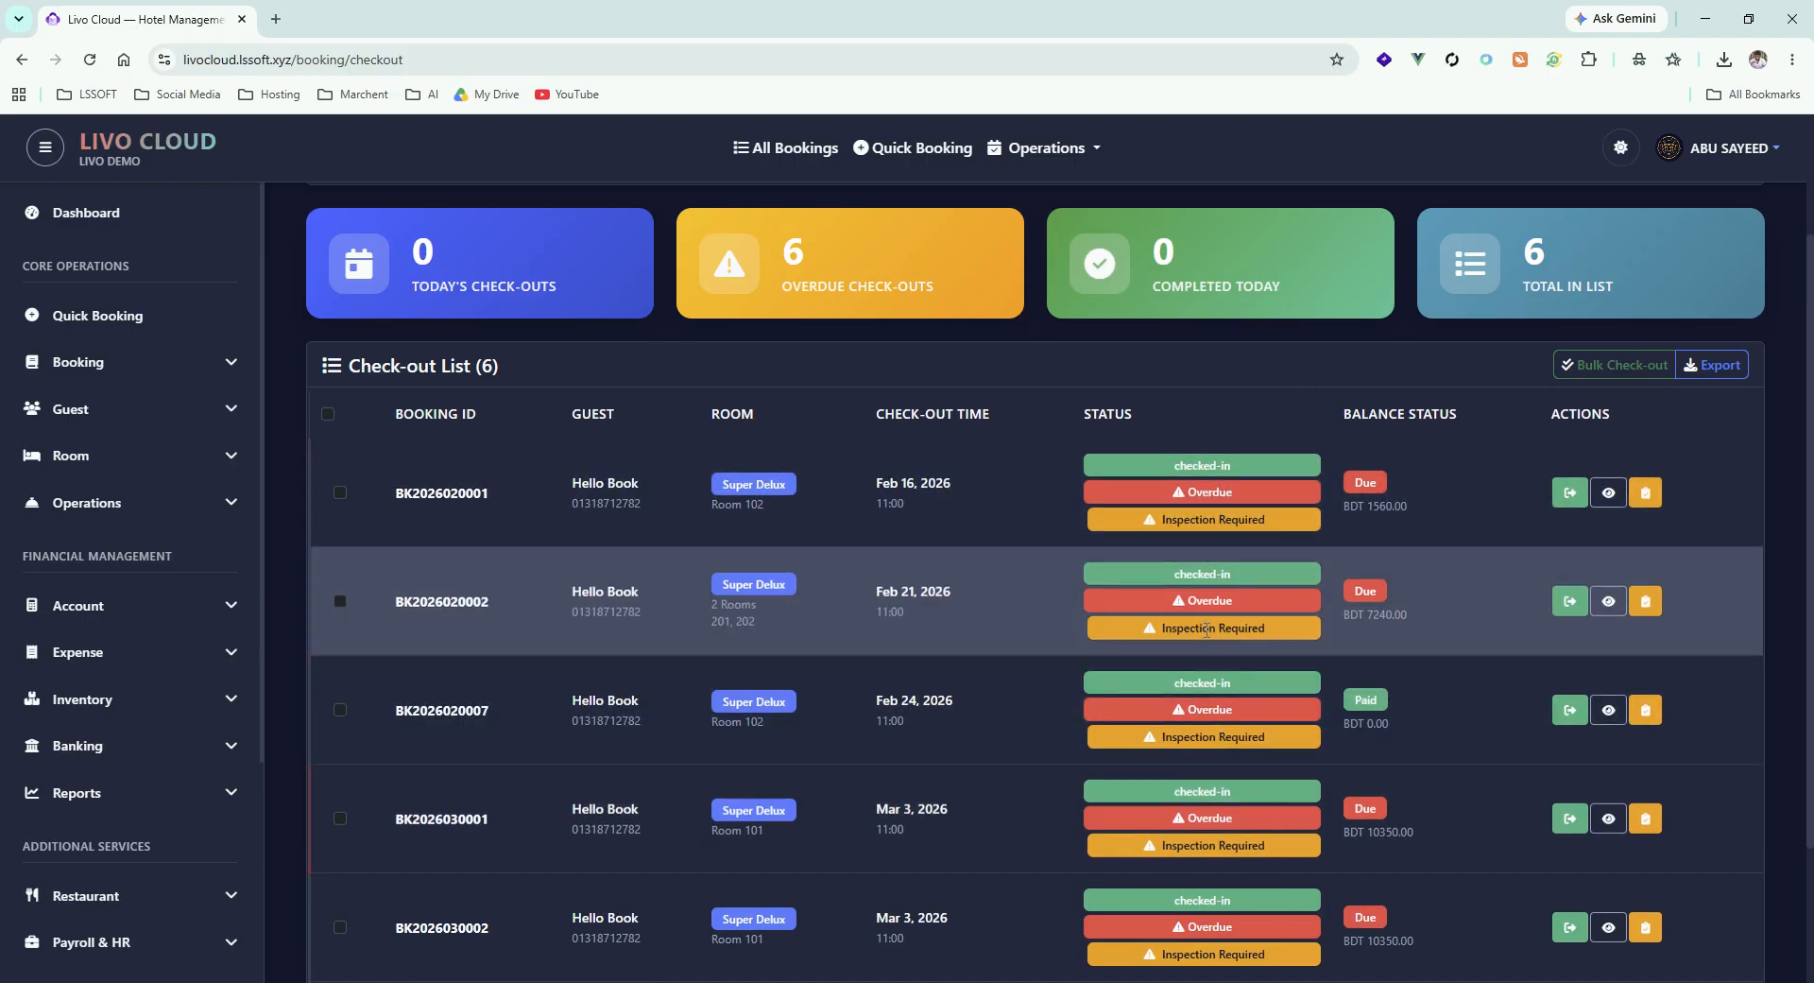
{"action": "scroll", "coordinate": [1134, 553], "scroll_direction": "down", "scroll_amount": 2}
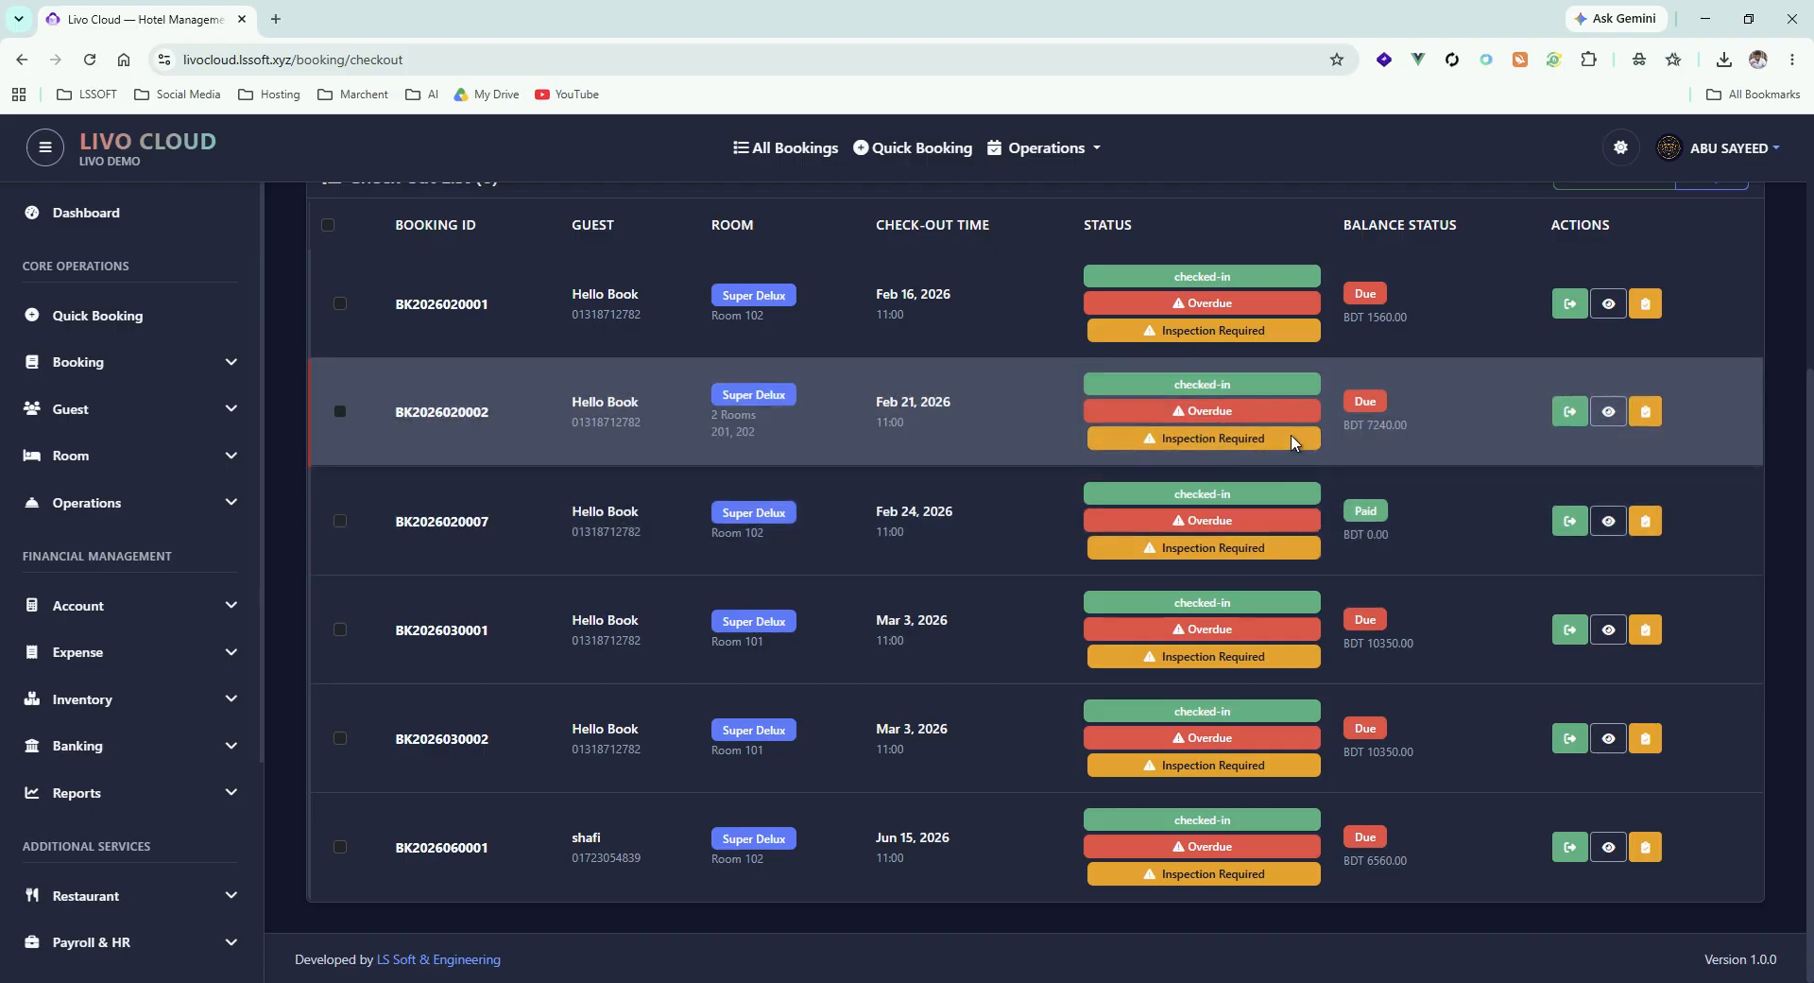
{"action": "scroll", "coordinate": [1053, 441], "scroll_direction": "up", "scroll_amount": 1}
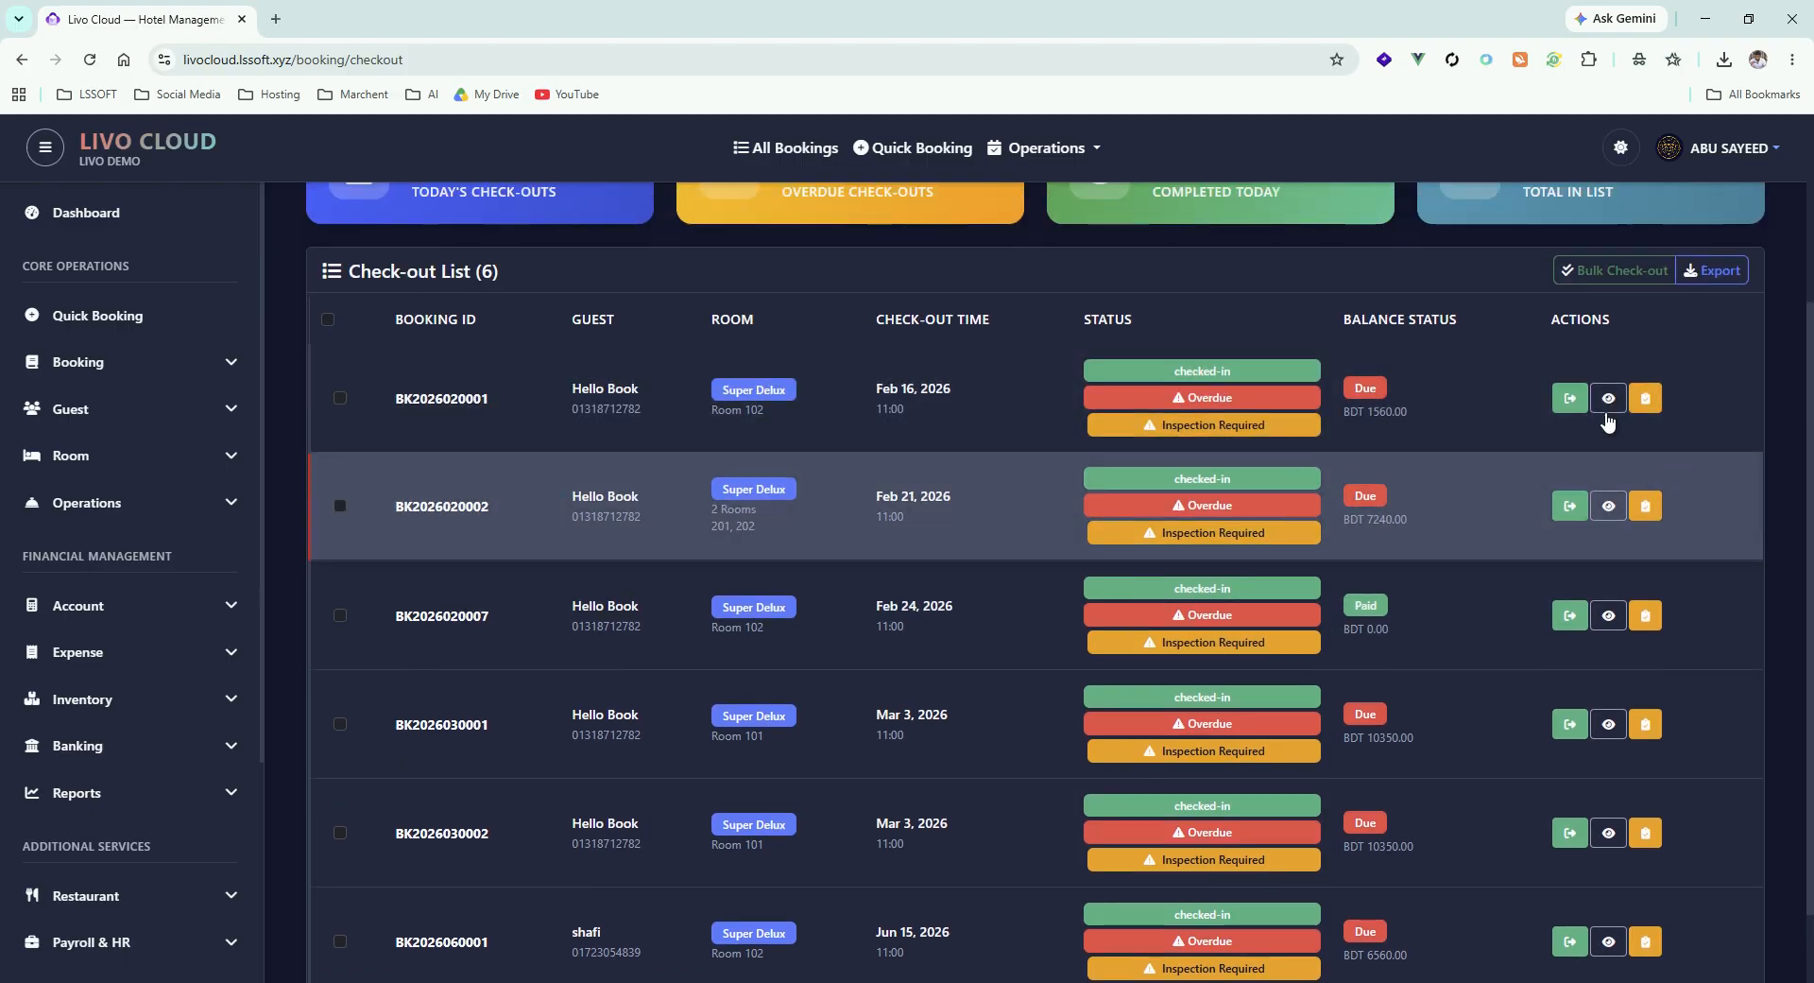
Complete the room inspection for the room 102 booking with check-out on Feb 16, 2026, marking No Damage in the checklist
{"action": "left_click", "coordinate": [1645, 401]}
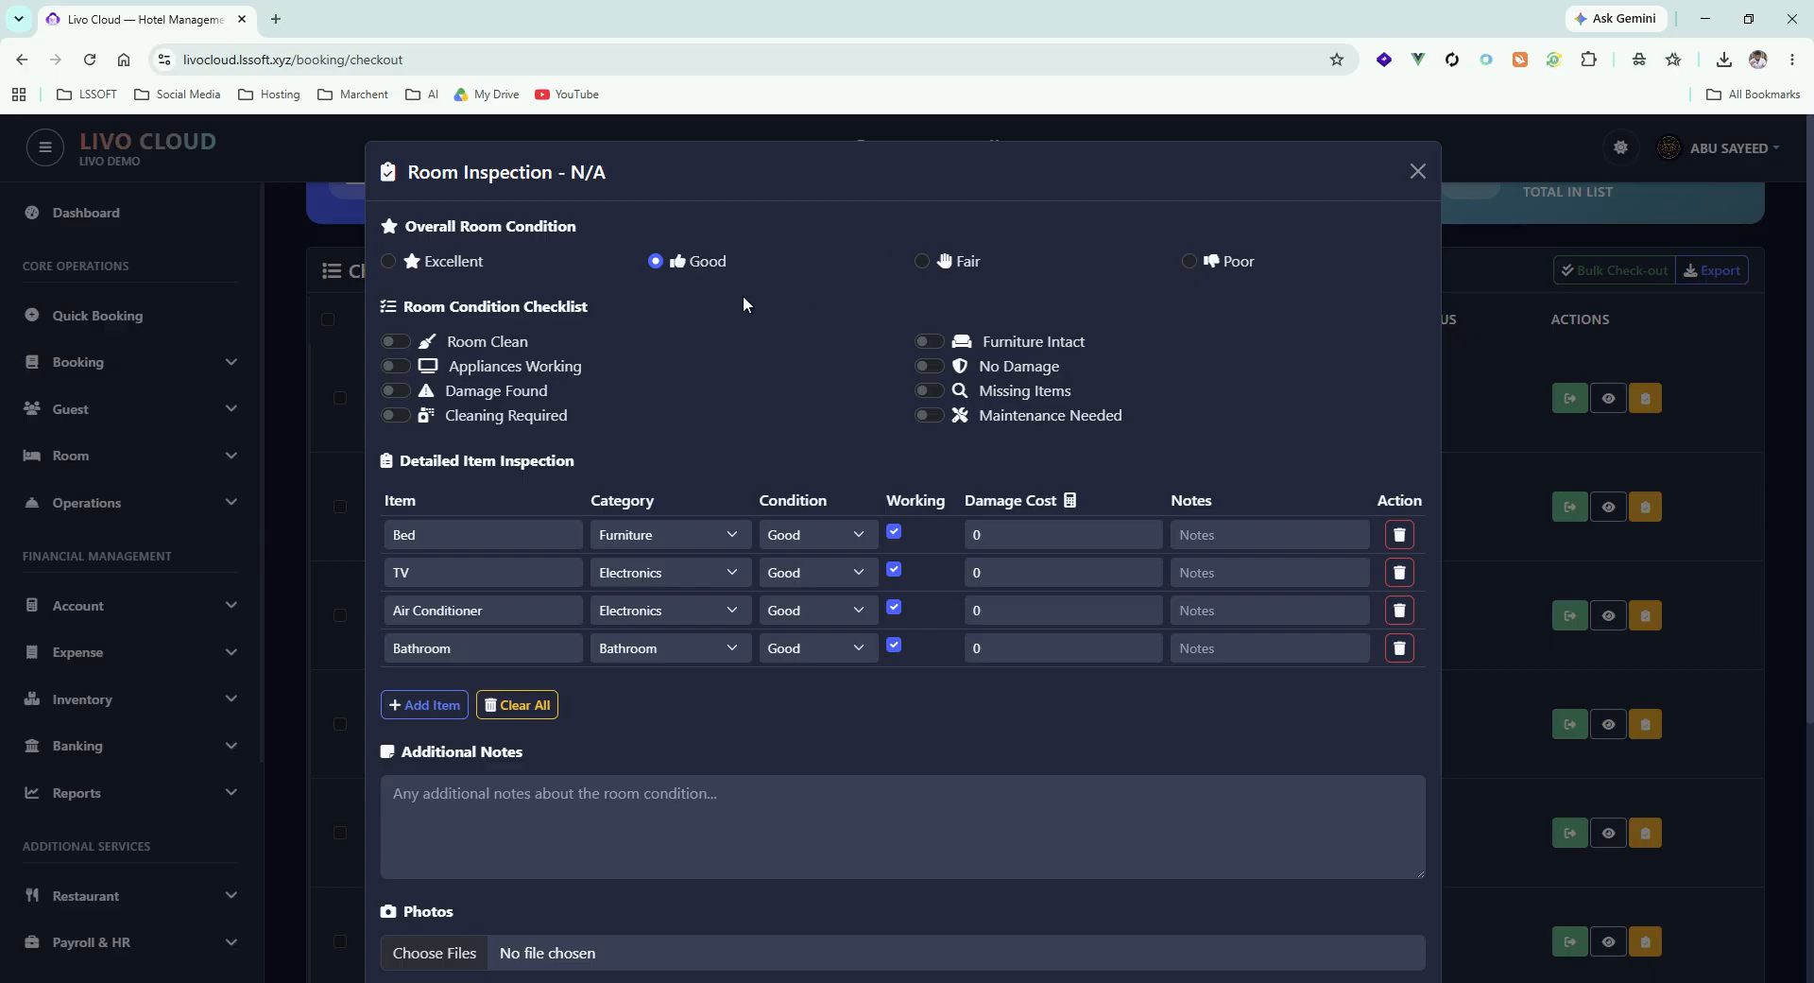
{"action": "left_click", "coordinate": [931, 368]}
{"action": "scroll", "coordinate": [908, 532], "scroll_direction": "down", "scroll_amount": 4}
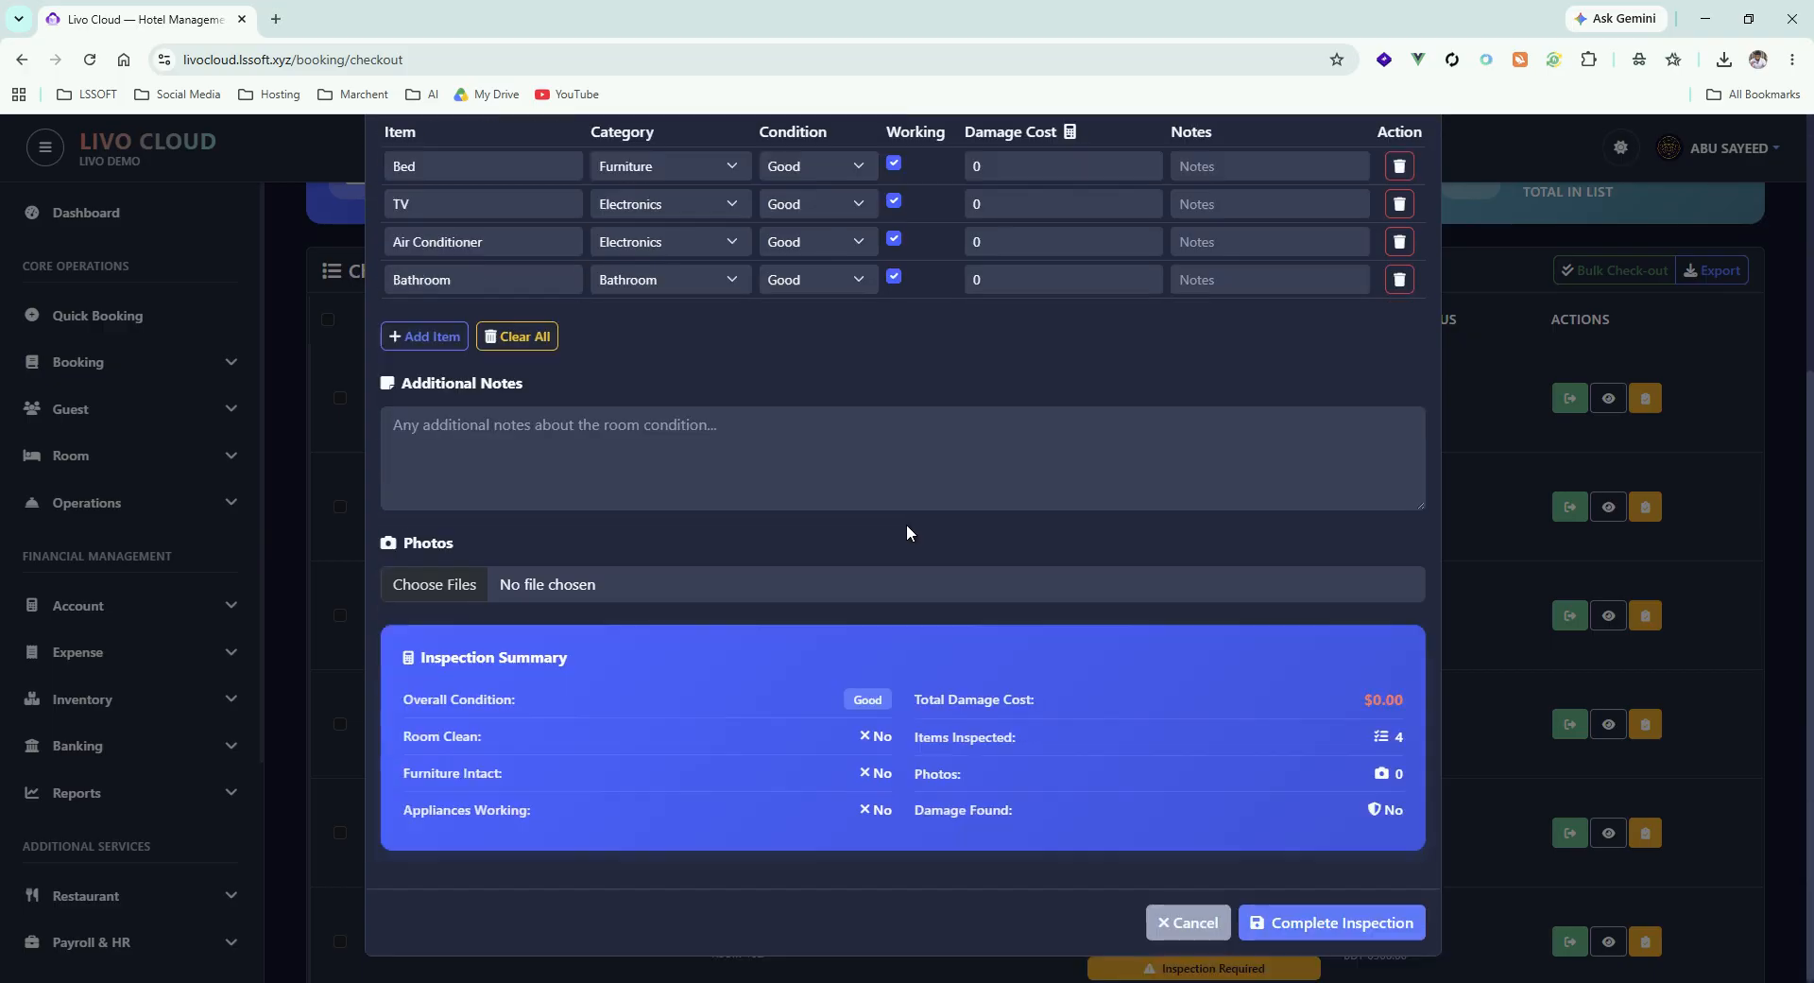
{"action": "left_click", "coordinate": [1327, 918]}
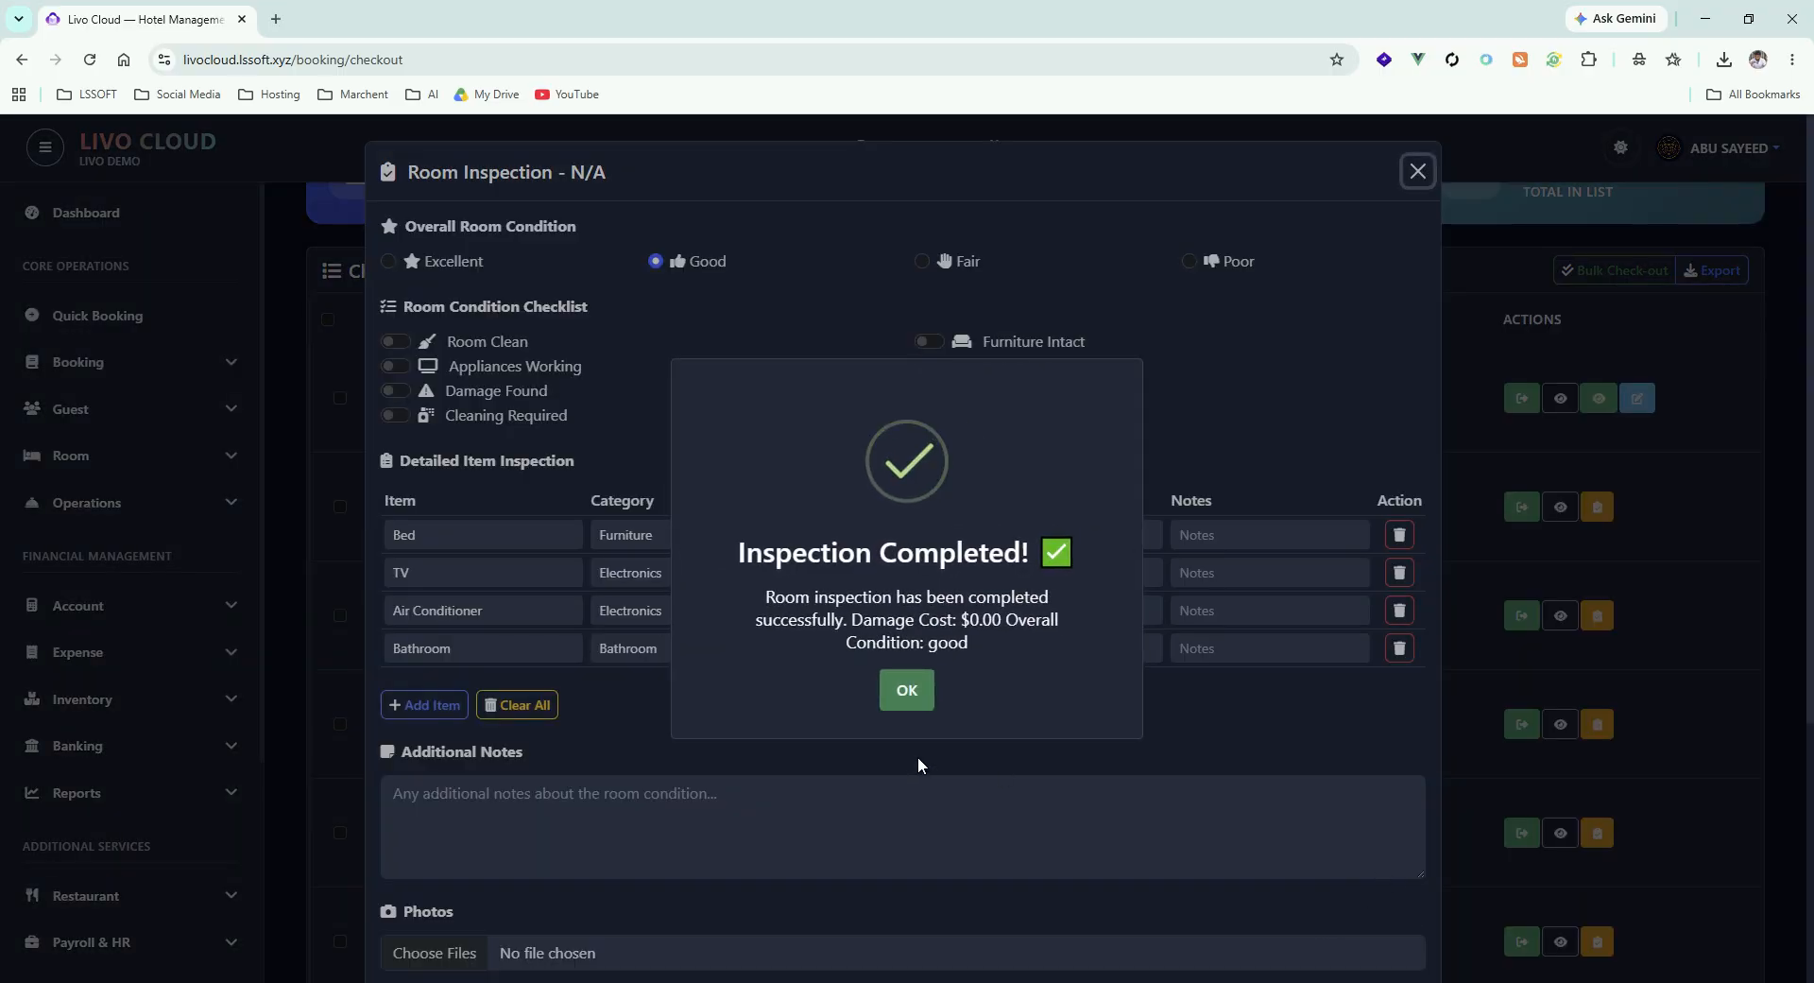
{"action": "left_click", "coordinate": [907, 687]}
{"action": "left_click", "coordinate": [1417, 171]}
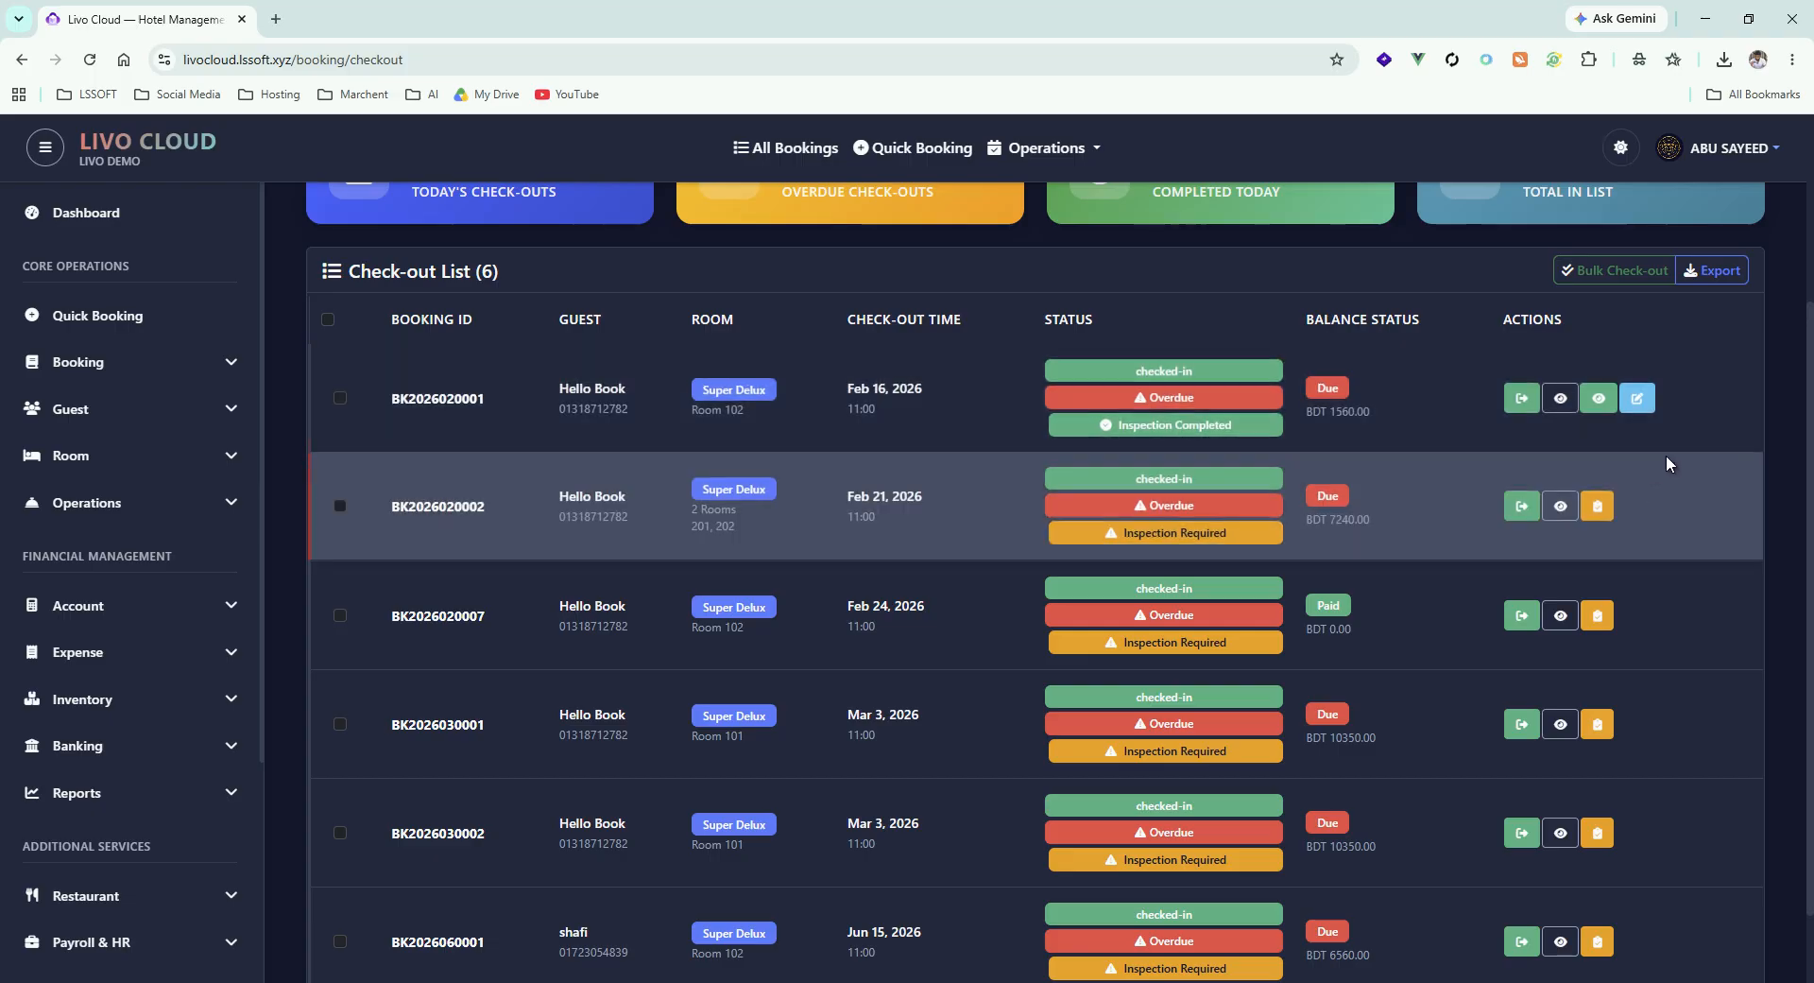
Open the check-out form for the inspected room 102 booking, review its billing and try to complete check-out without a payment method
{"action": "left_click", "coordinate": [1521, 397]}
{"action": "scroll", "coordinate": [831, 569], "scroll_direction": "down", "scroll_amount": 3}
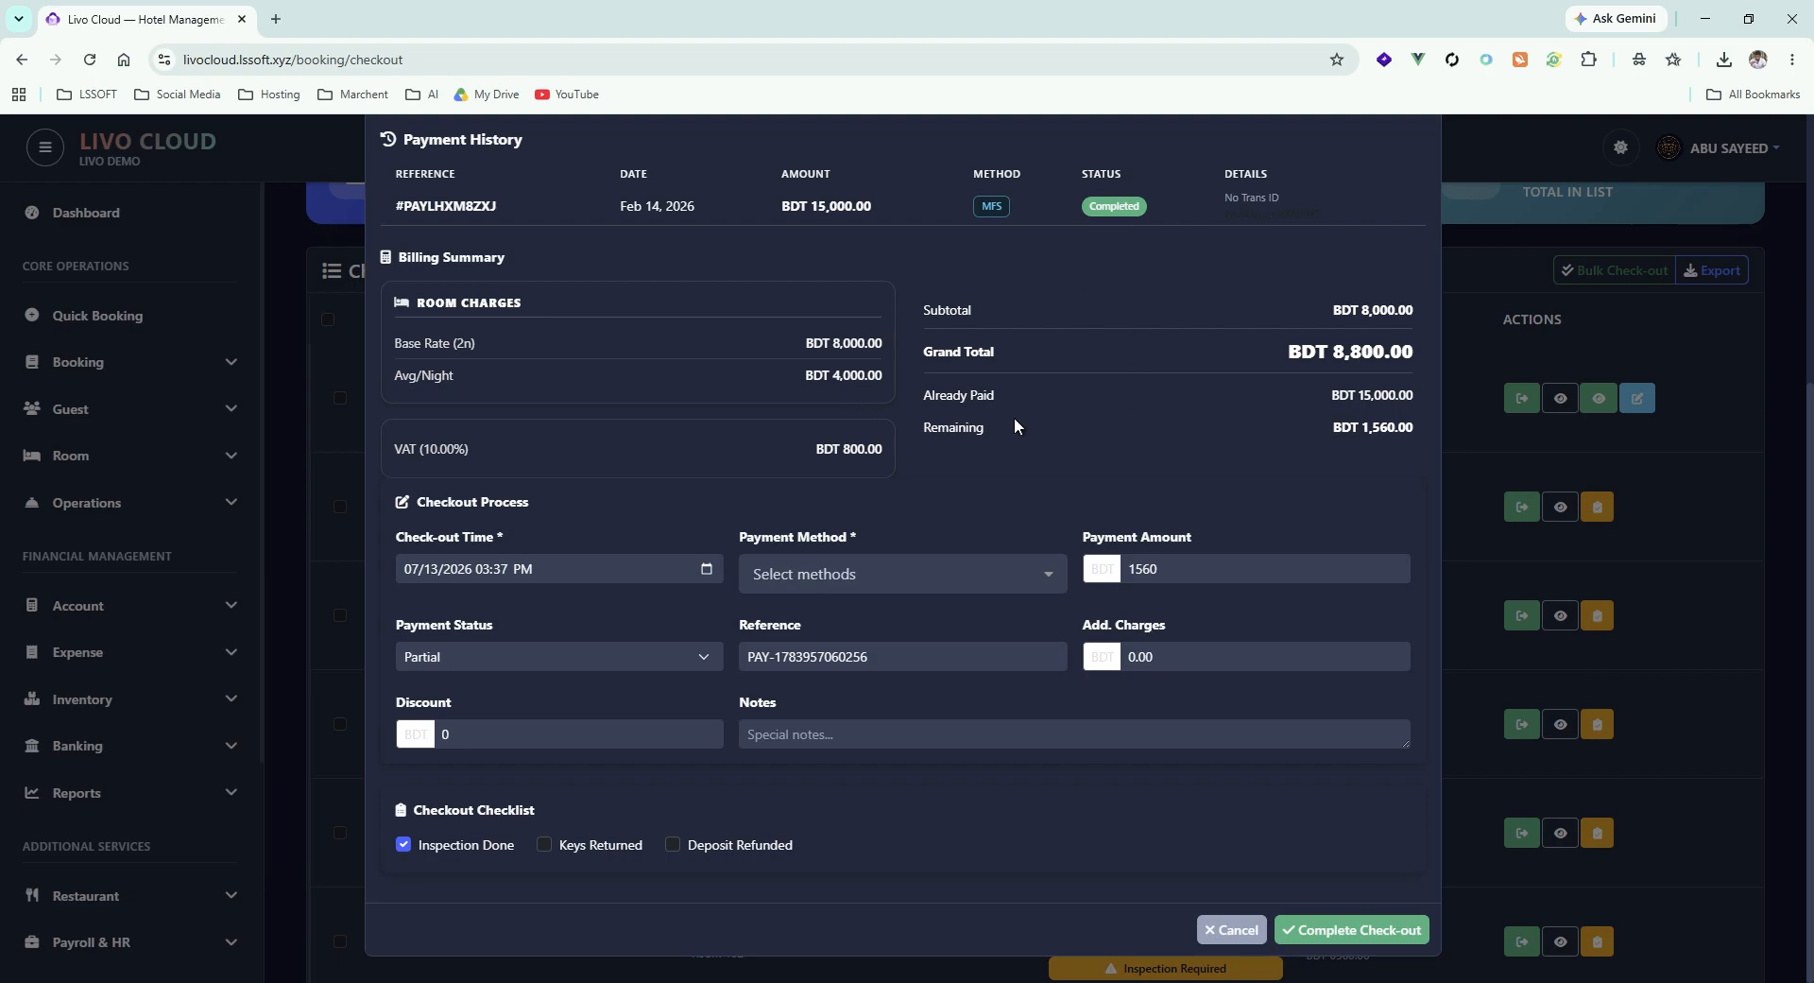
{"action": "left_click", "coordinate": [1353, 928]}
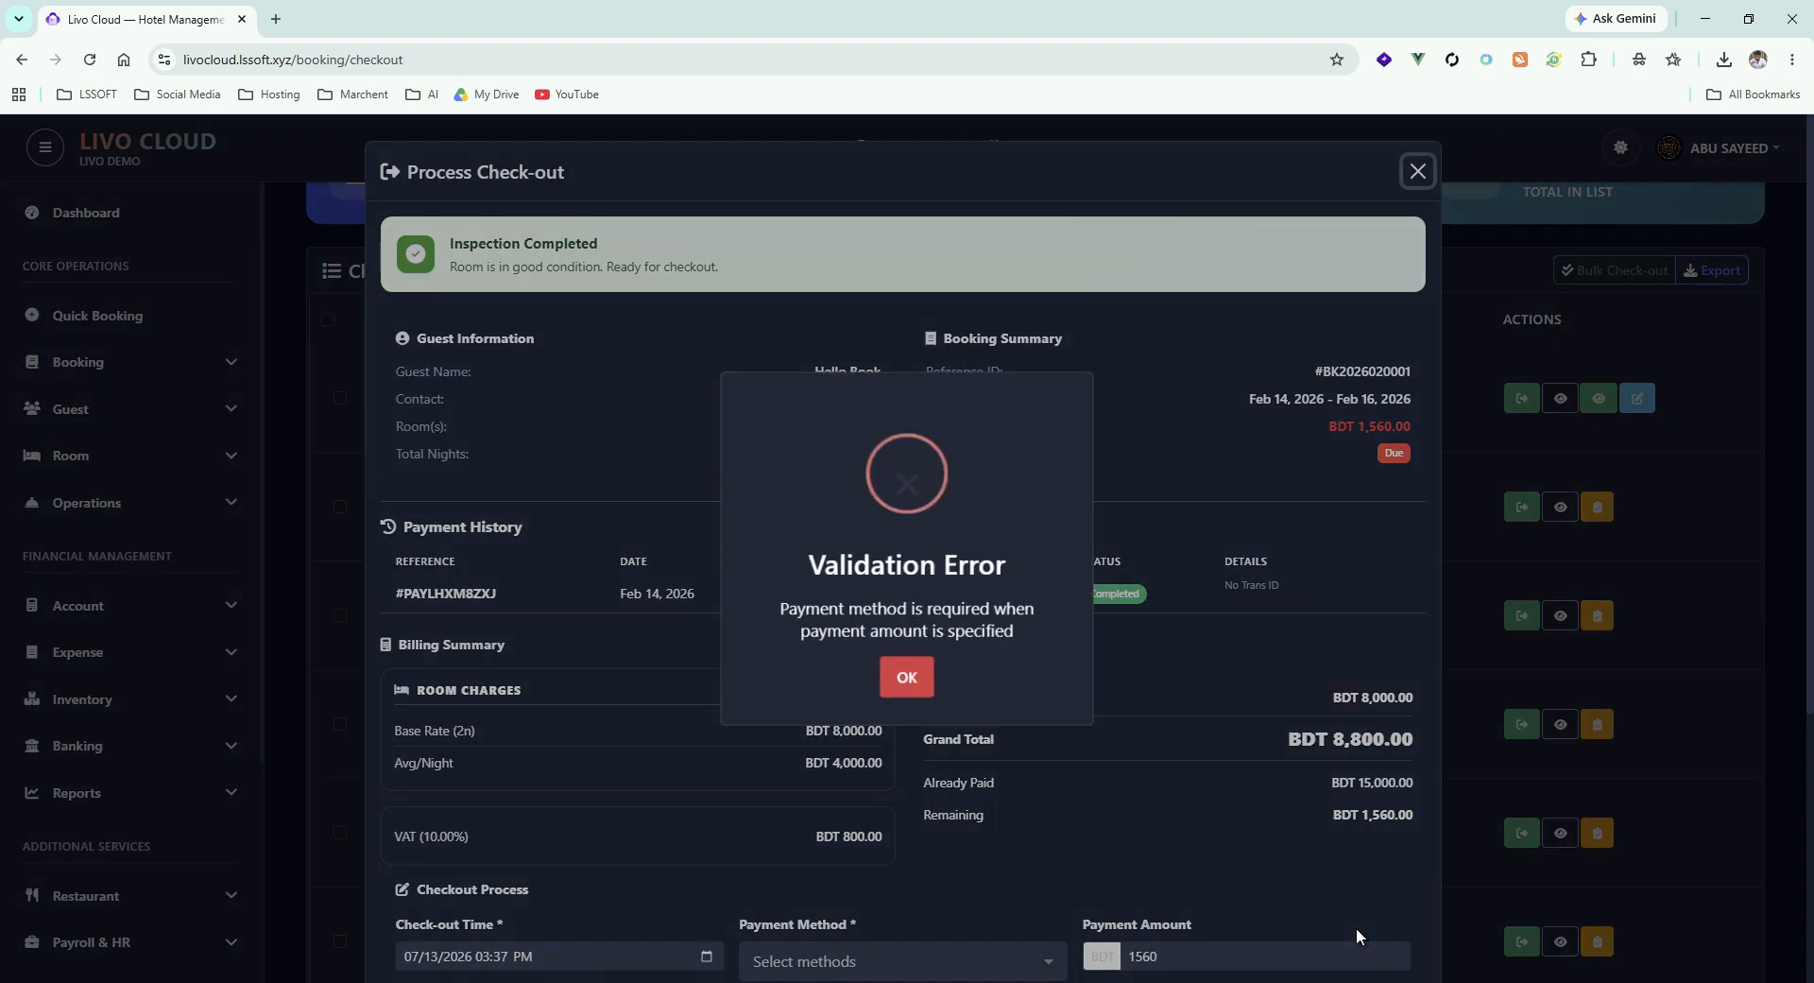
{"action": "left_click", "coordinate": [931, 674]}
Choose Bank Payment as the payment method and complete the room 102 booking's check-out
{"action": "scroll", "coordinate": [1301, 457], "scroll_direction": "down", "scroll_amount": 4}
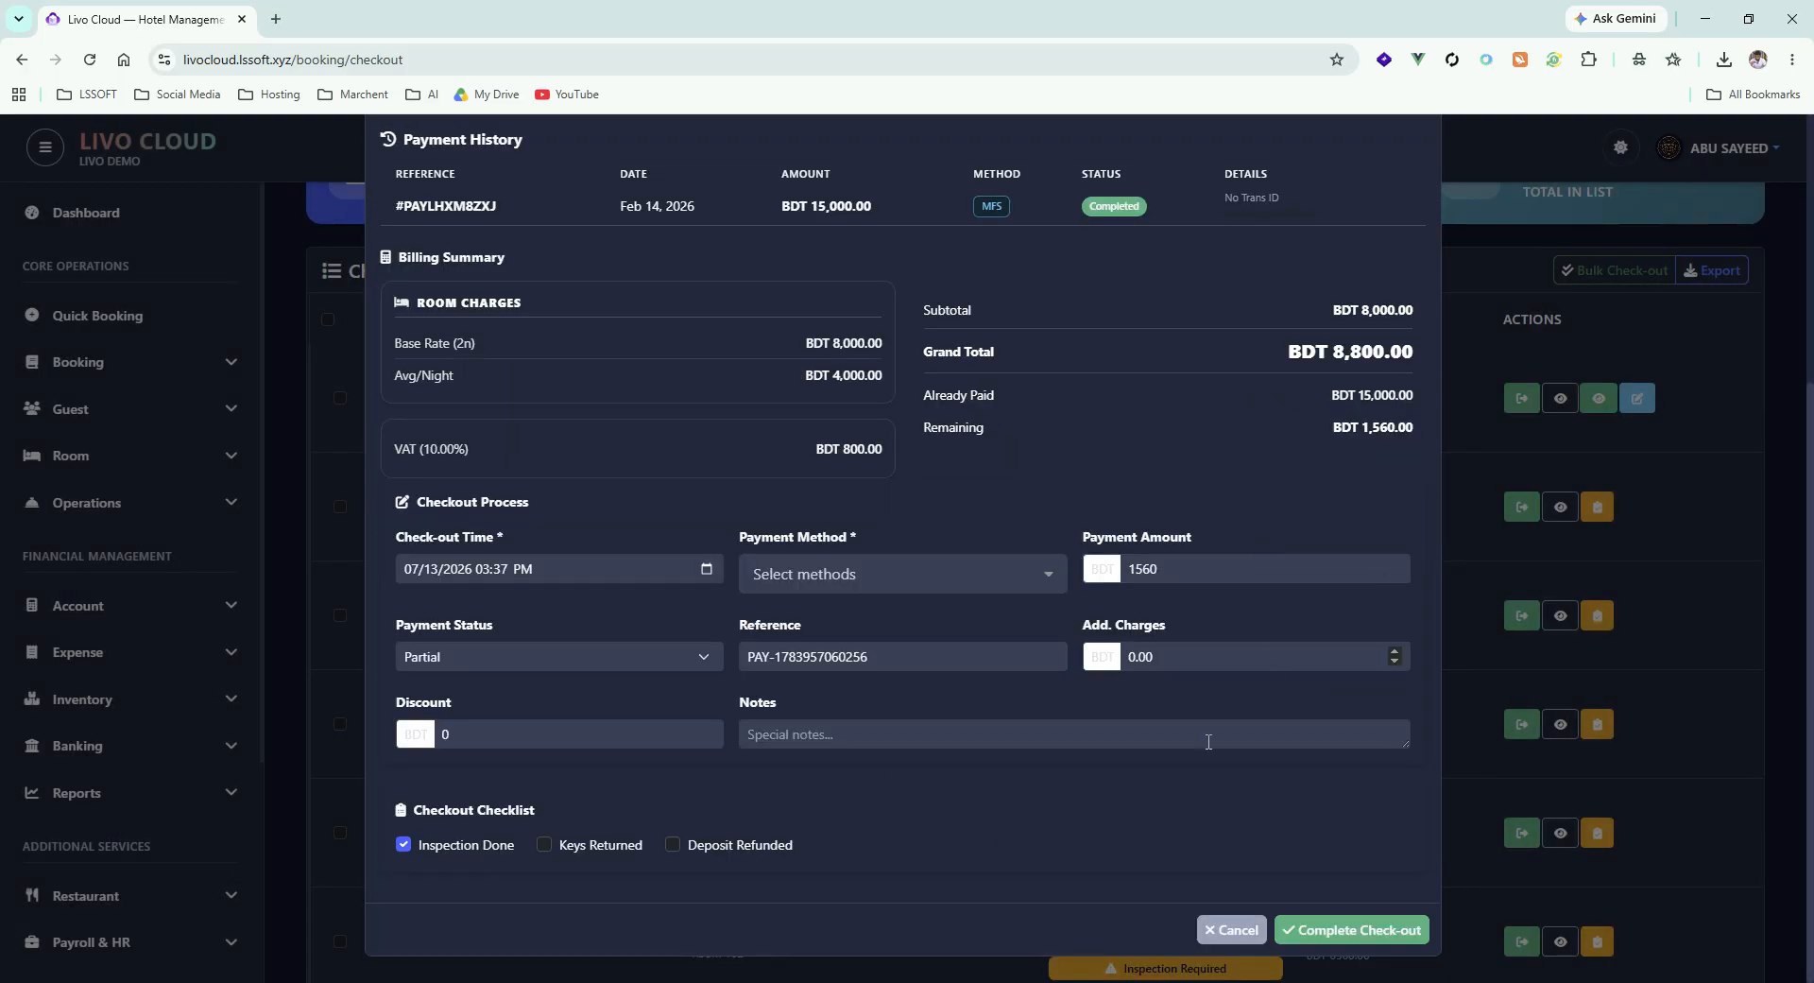
{"action": "left_click", "coordinate": [889, 574]}
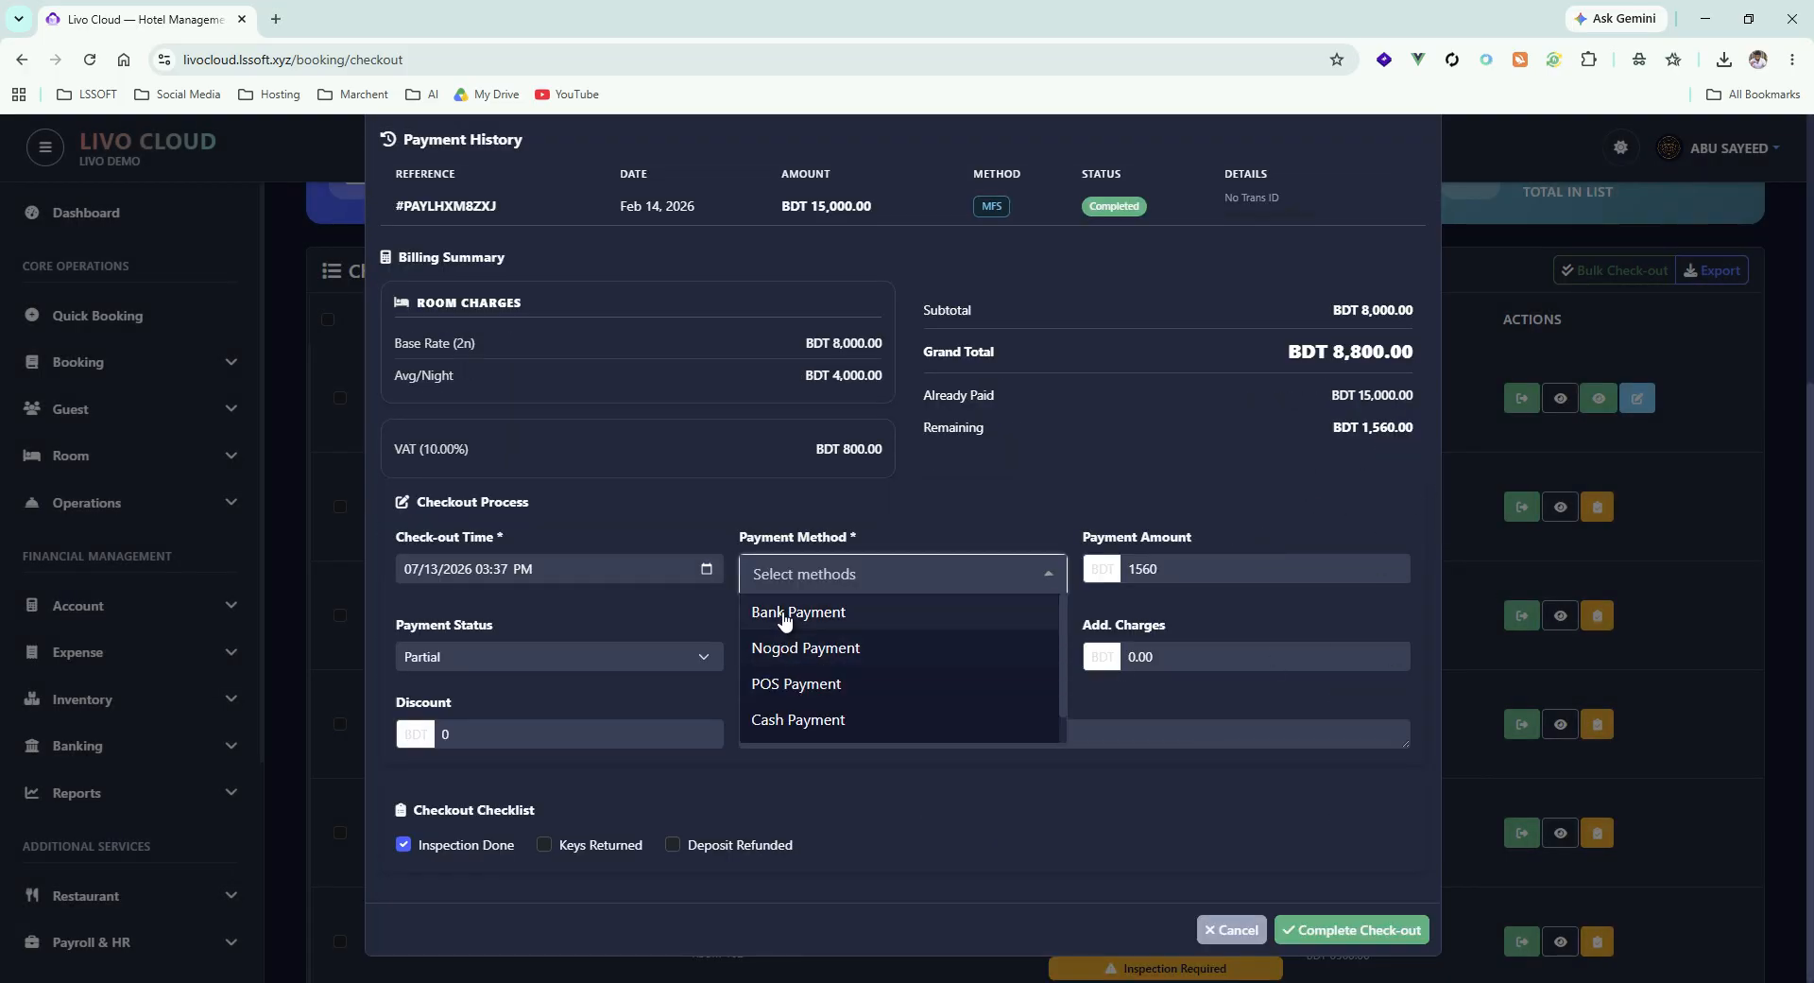
{"action": "left_click", "coordinate": [844, 615]}
{"action": "left_click_drag", "start_coordinate": [1225, 567], "coordinate": [1119, 585]}
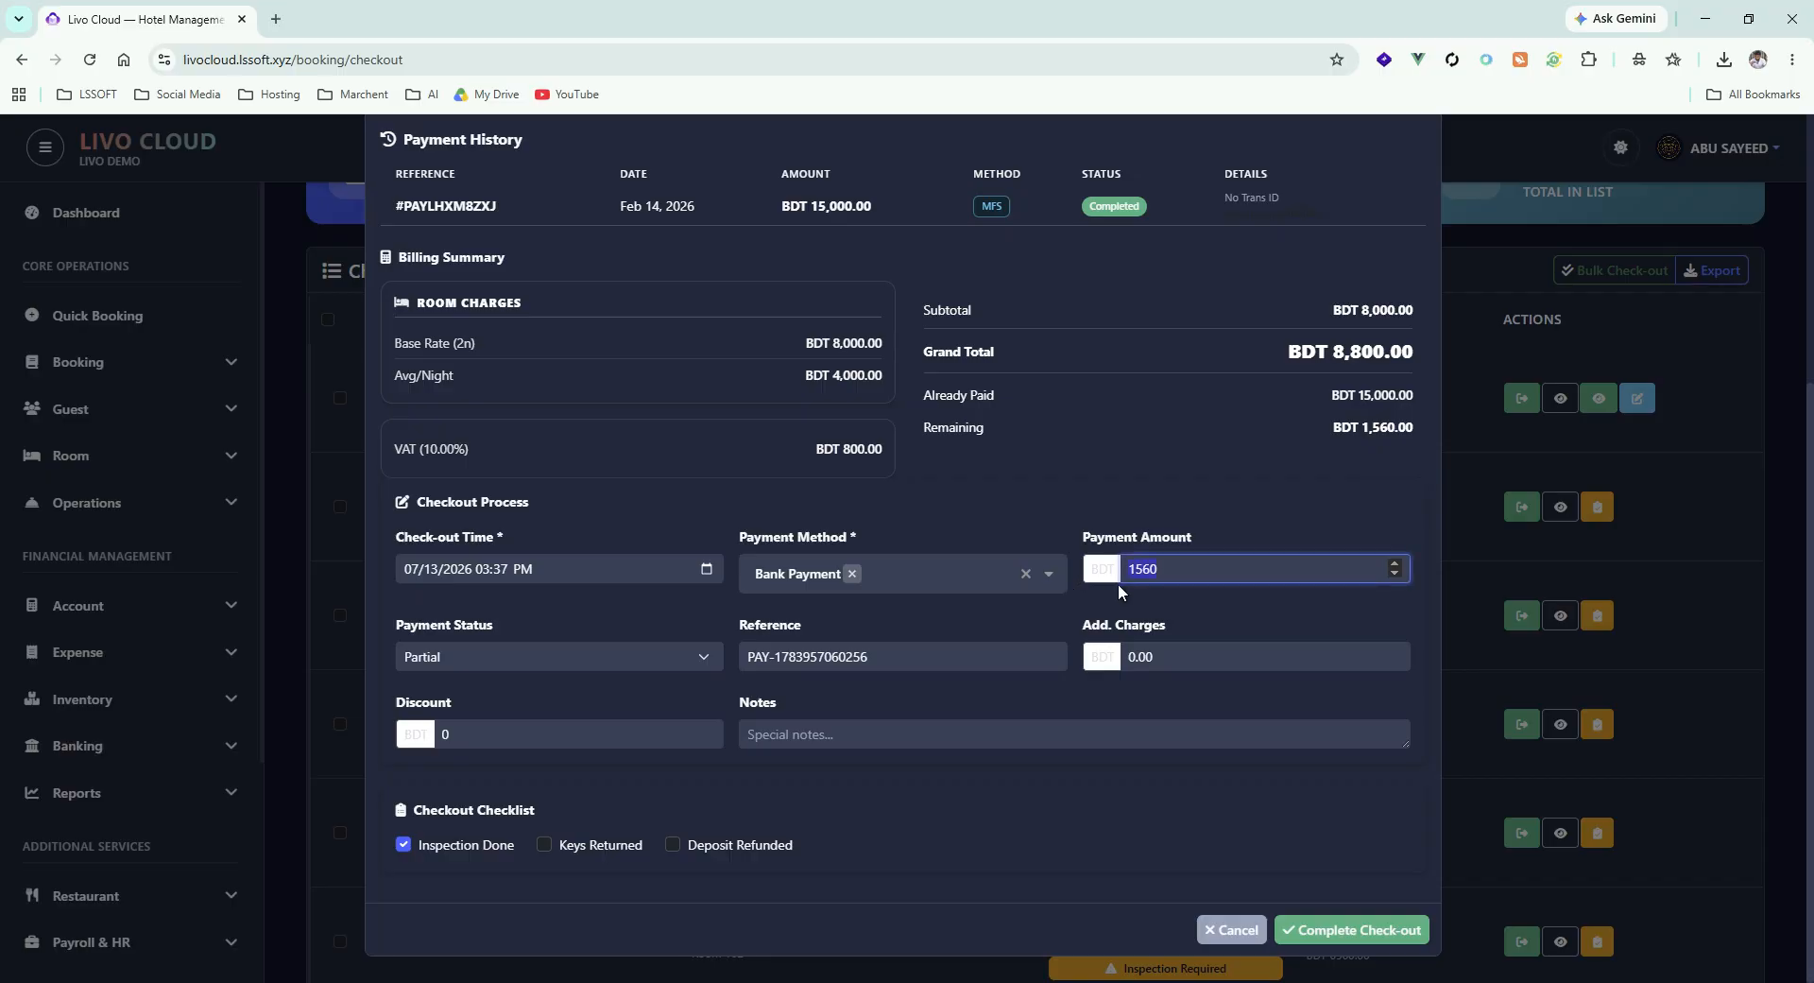
{"action": "left_click", "coordinate": [1012, 608]}
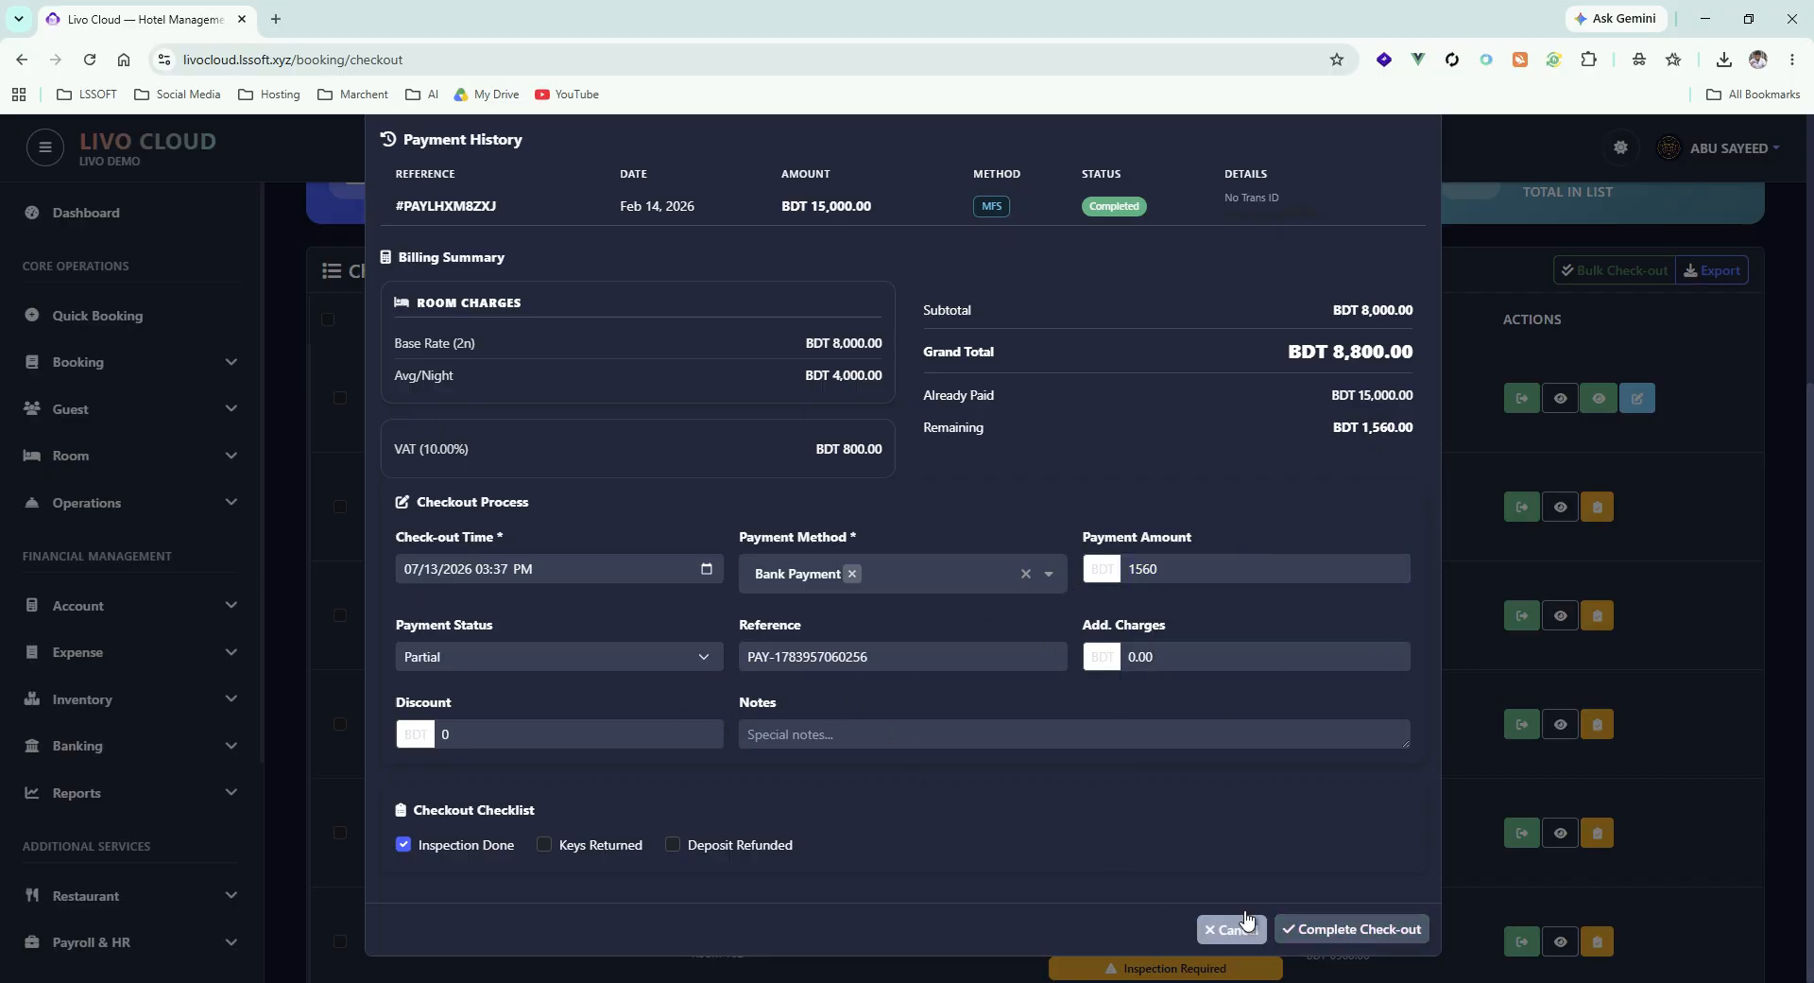
{"action": "left_click", "coordinate": [1357, 931]}
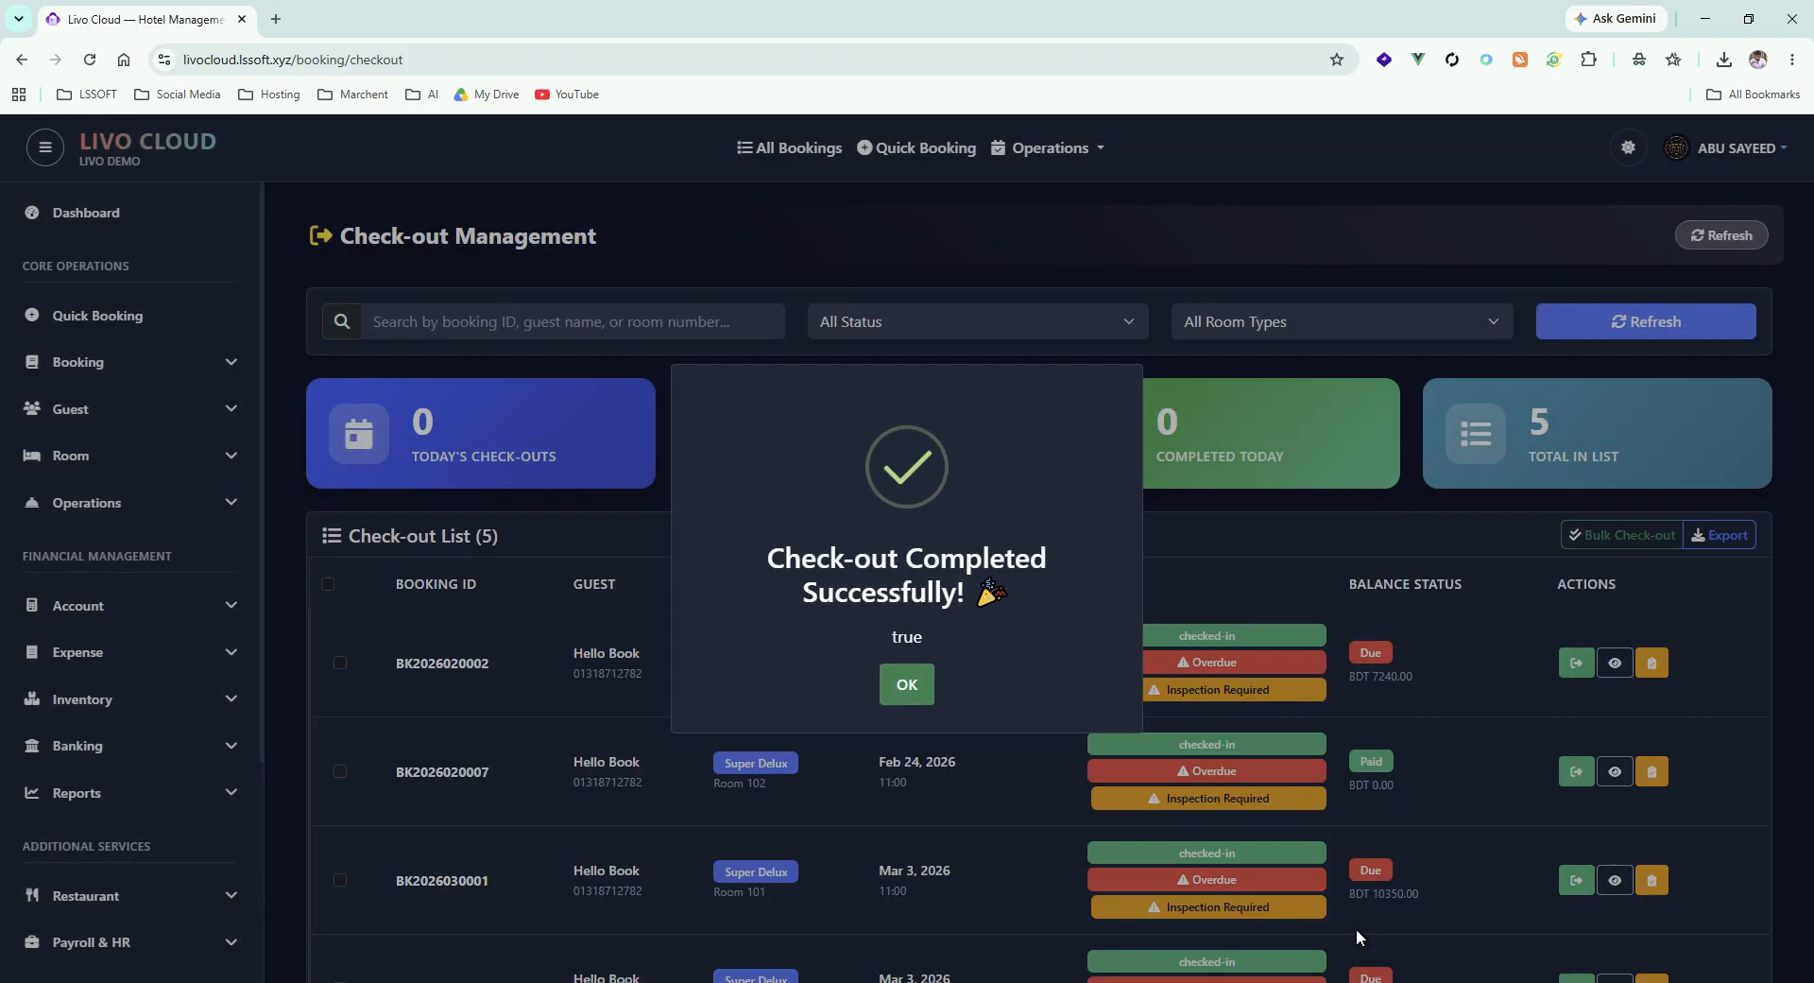
{"action": "left_click", "coordinate": [906, 683]}
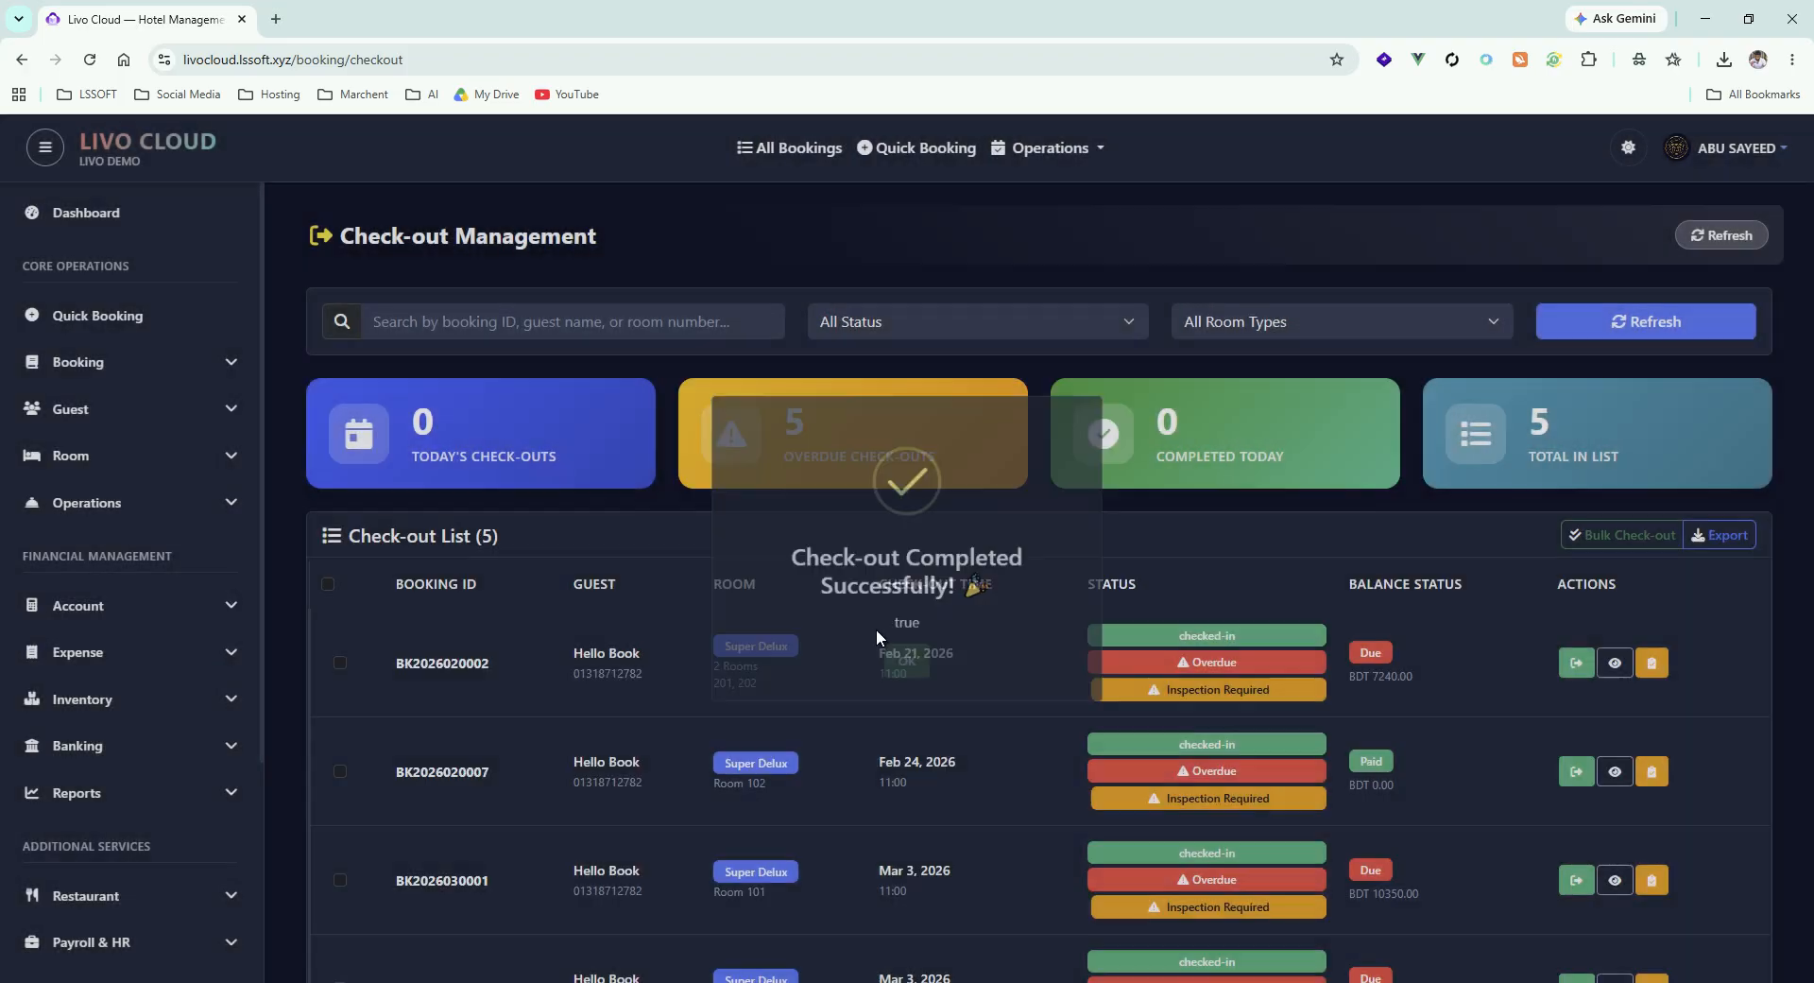
Open the Room Availability Calendar and review the July 2026 room statuses and status summary
{"action": "scroll", "coordinate": [1525, 432], "scroll_direction": "down", "scroll_amount": 3}
{"action": "scroll", "coordinate": [1281, 321], "scroll_direction": "up", "scroll_amount": 3}
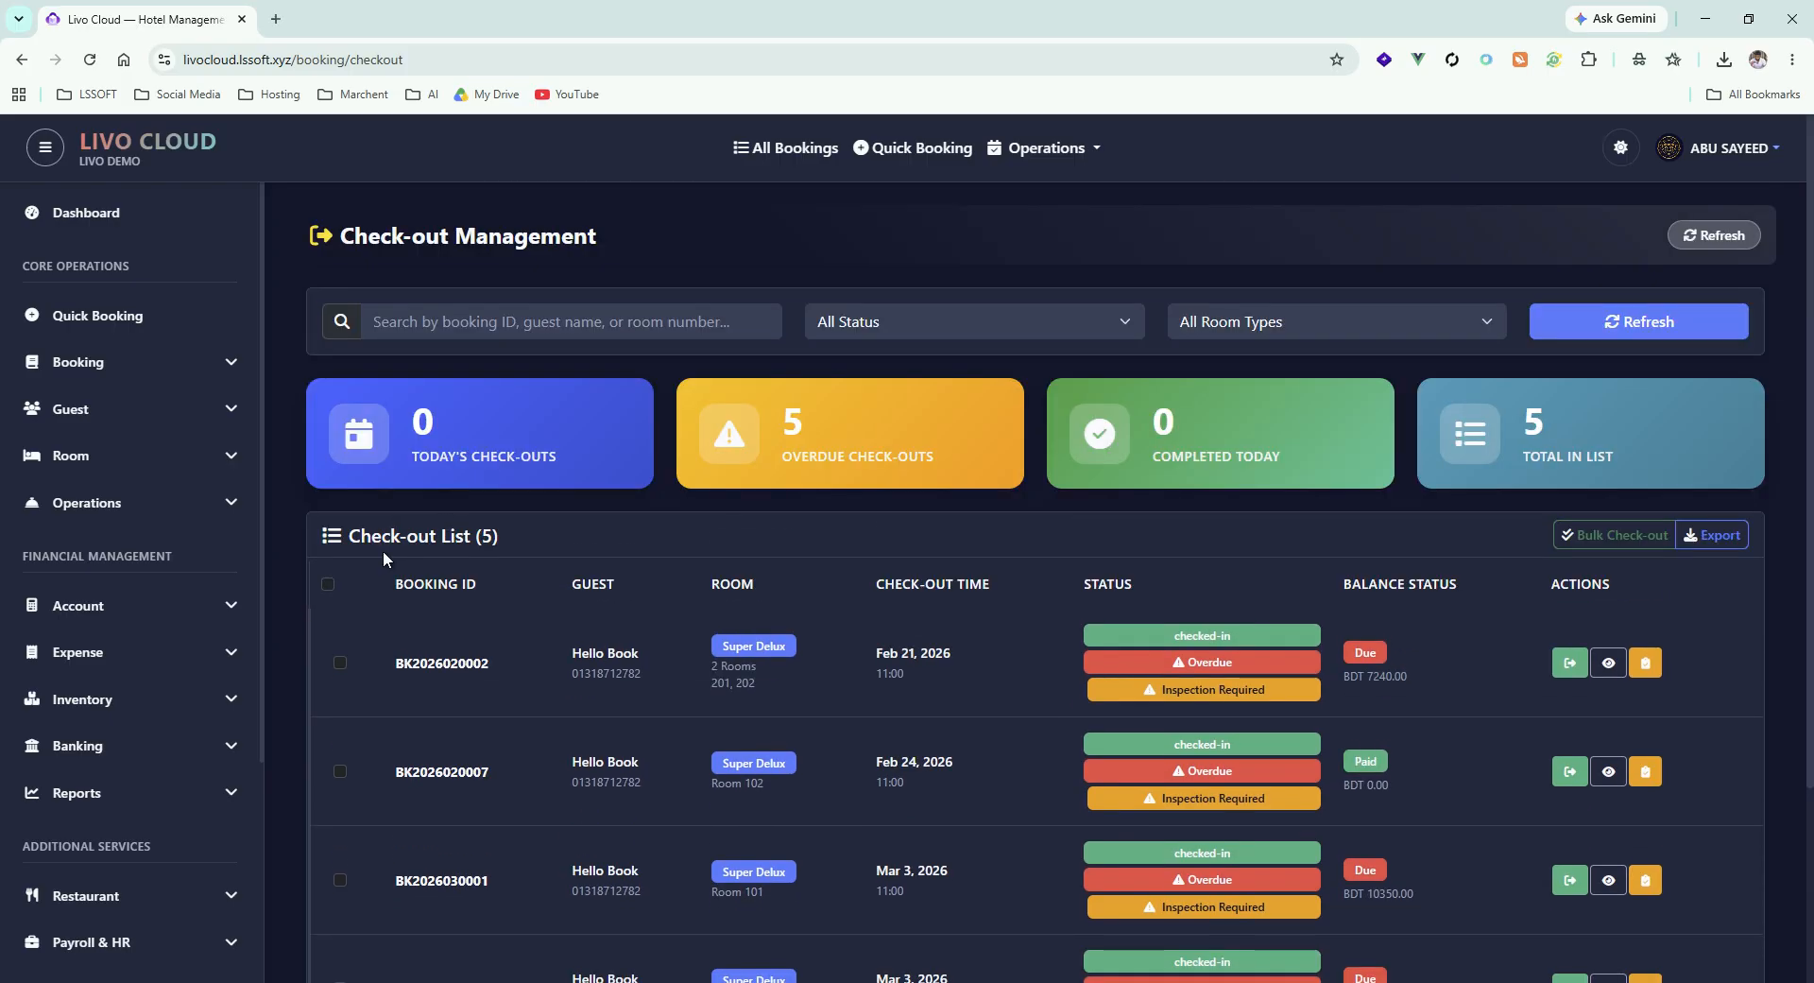
{"action": "left_click", "coordinate": [194, 371]}
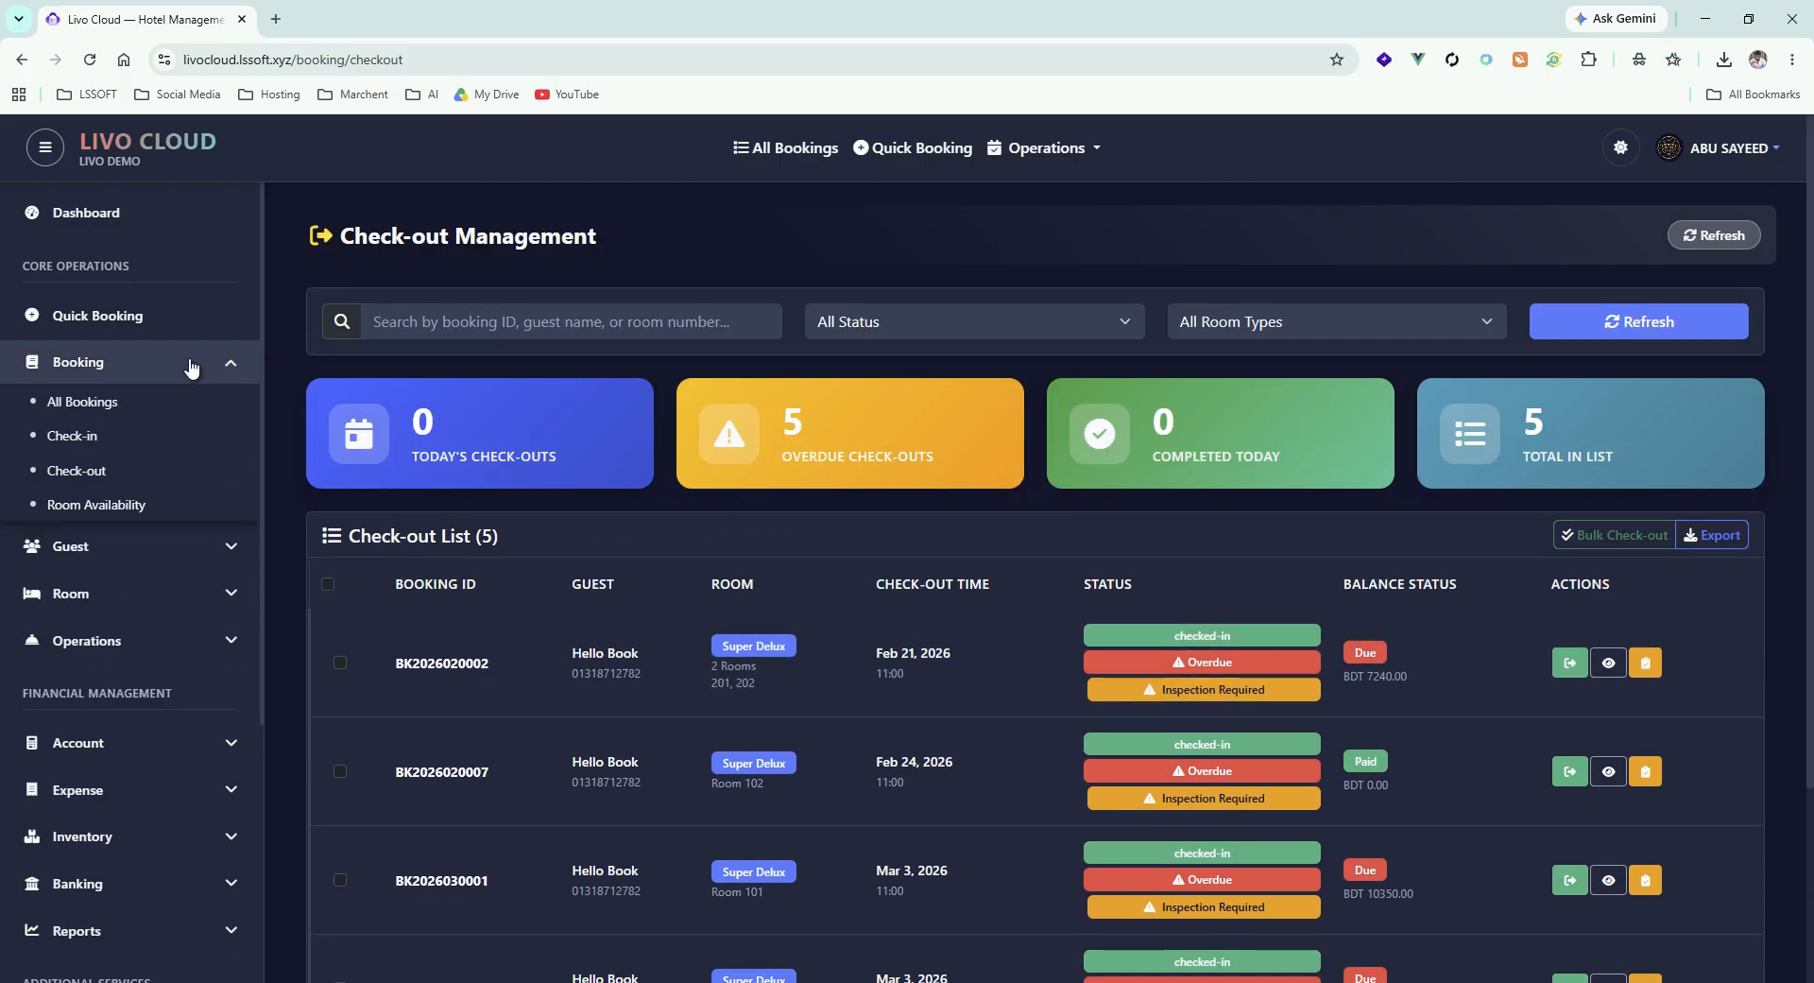
{"action": "left_click", "coordinate": [170, 372]}
{"action": "left_click", "coordinate": [226, 362]}
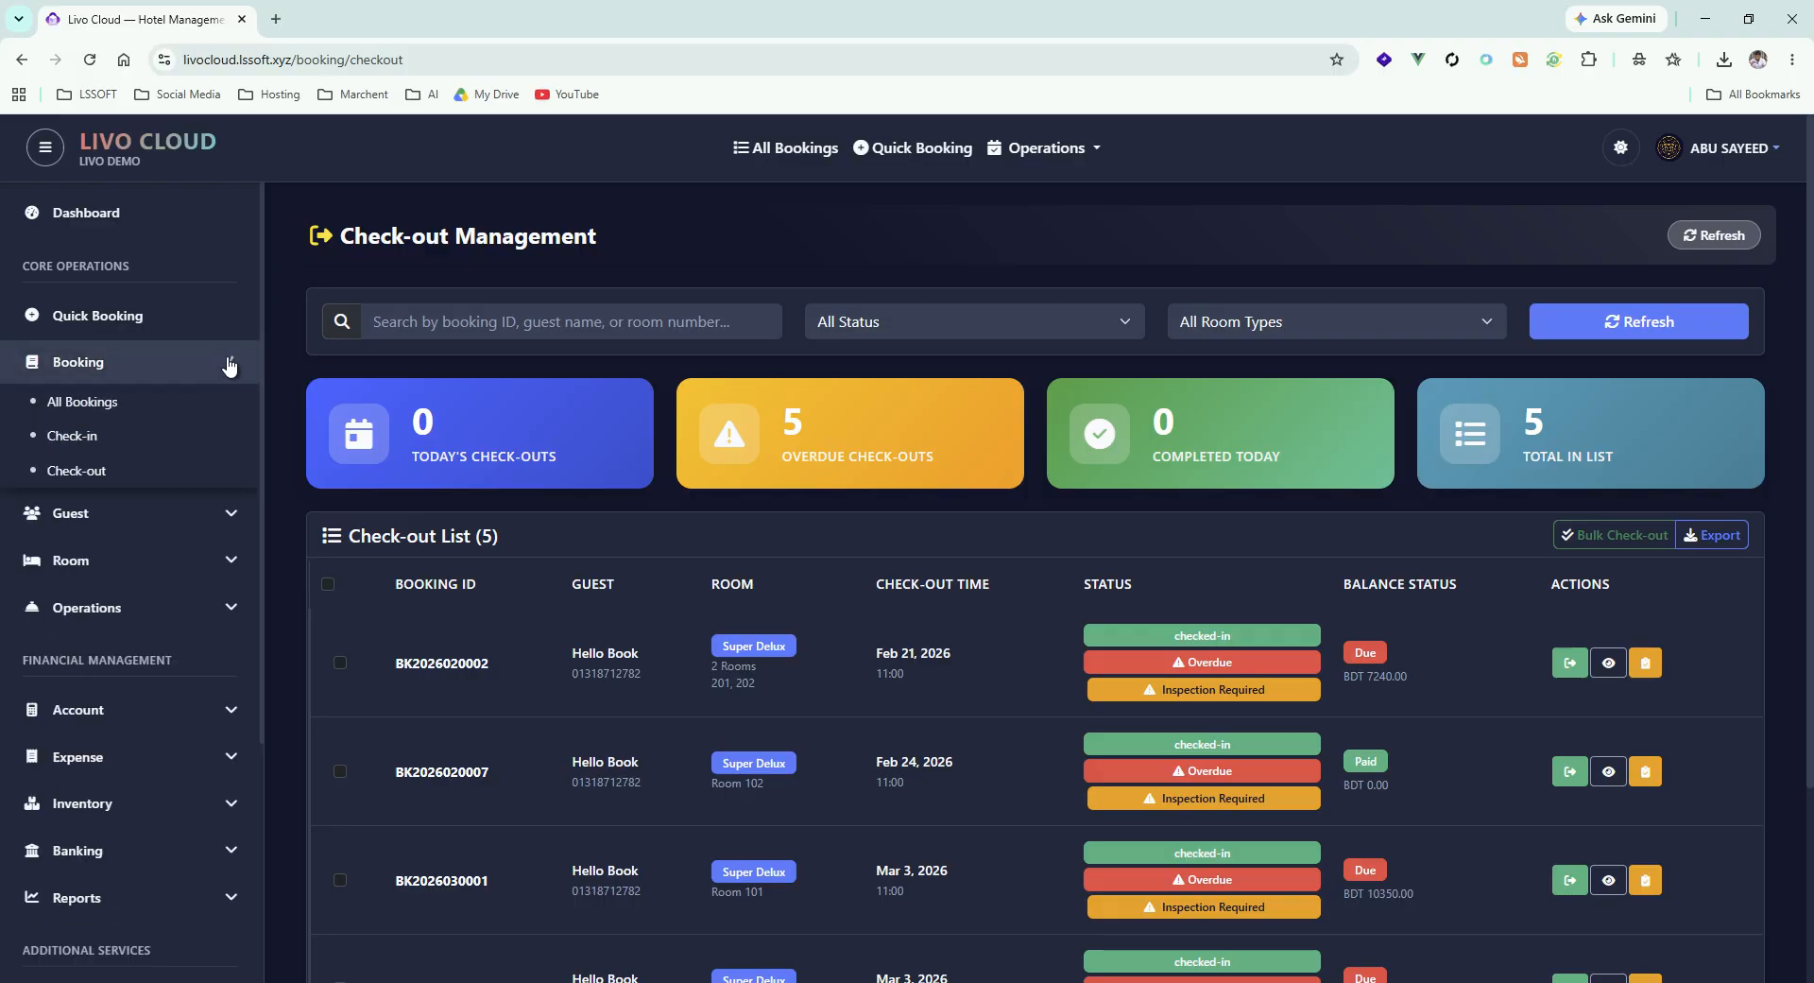
{"action": "left_click", "coordinate": [107, 506]}
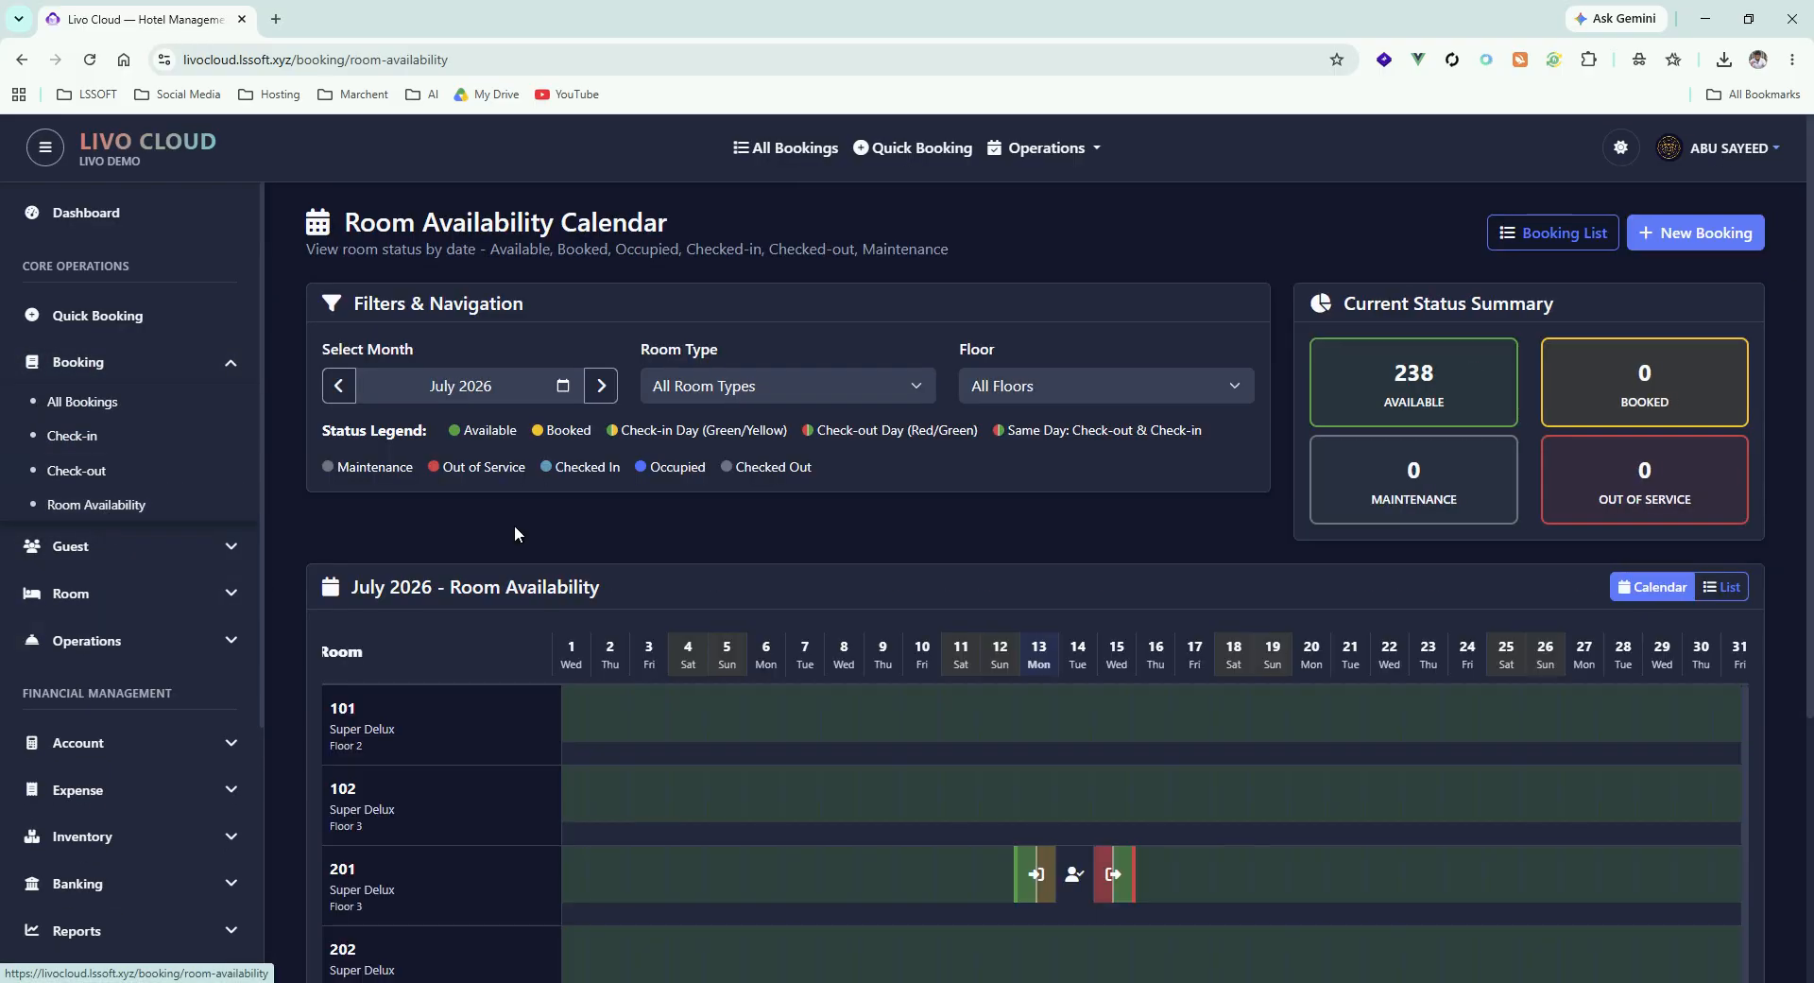
{"action": "scroll", "coordinate": [907, 590], "scroll_direction": "down", "scroll_amount": 4}
{"action": "scroll", "coordinate": [1392, 523], "scroll_direction": "up", "scroll_amount": 2}
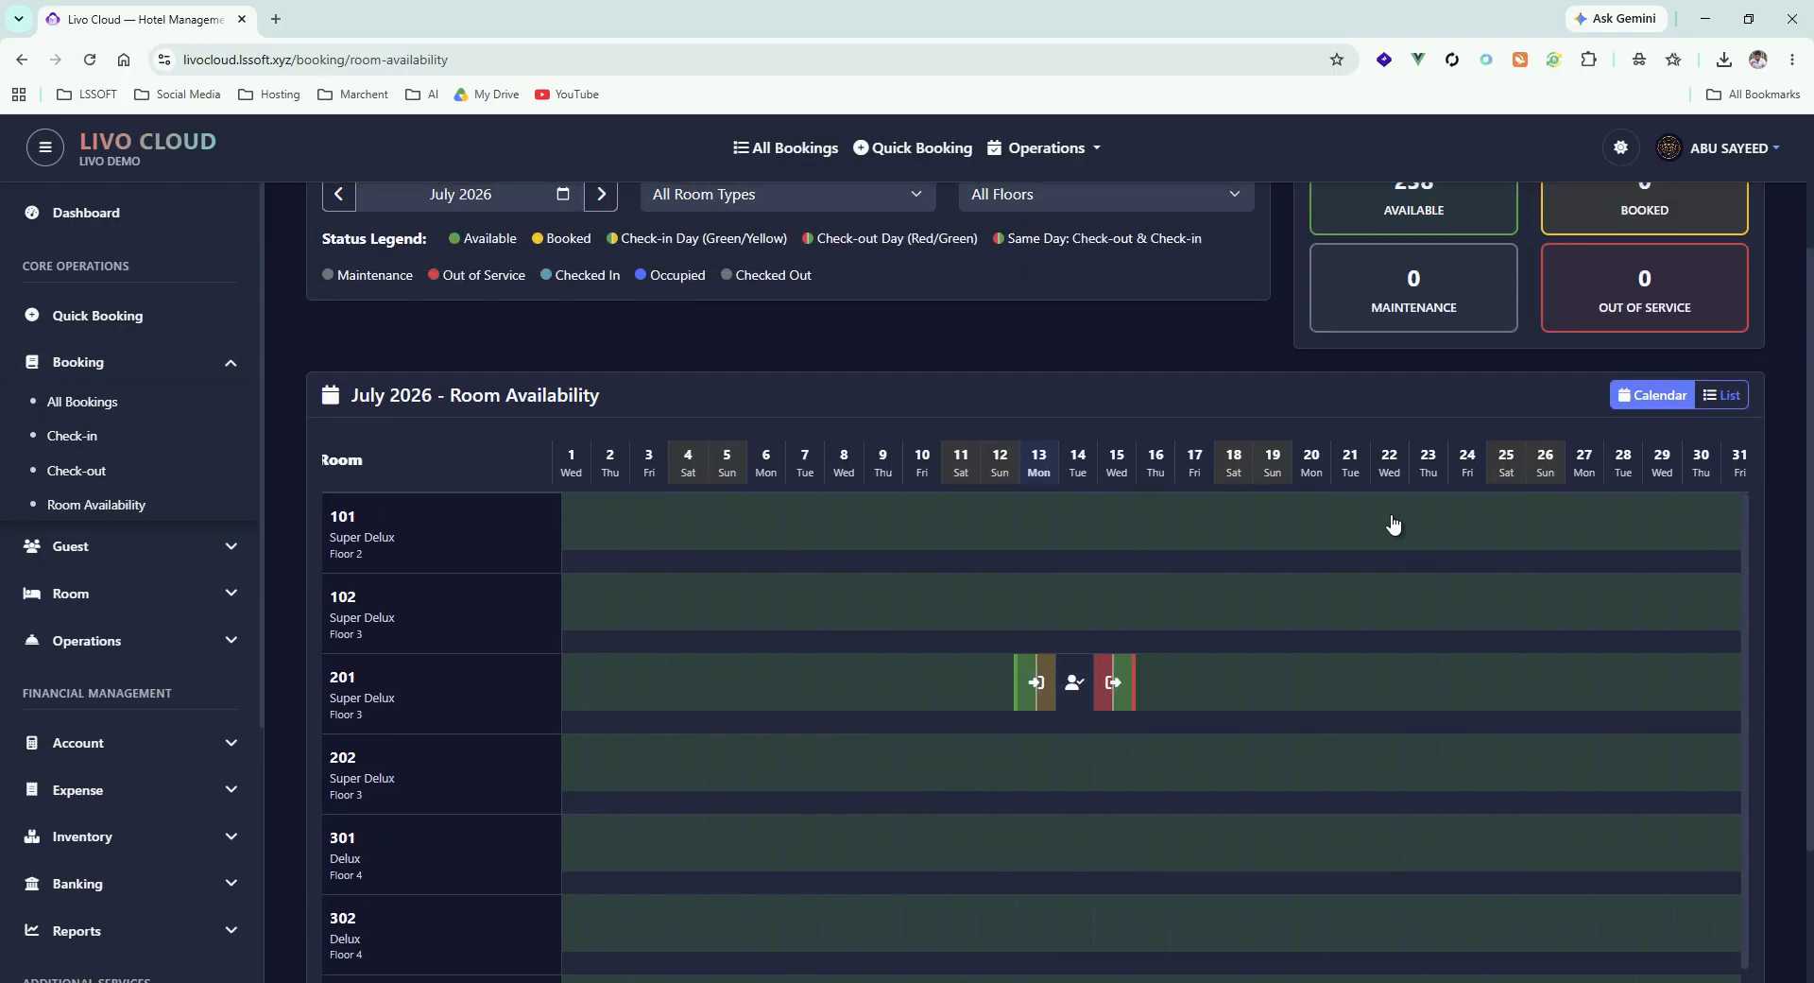
{"action": "scroll", "coordinate": [888, 444], "scroll_direction": "up", "scroll_amount": 2}
Browse the room availability calendar forward past August 2026, back to May 2026, and finish on June 2026
{"action": "left_click", "coordinate": [602, 385]}
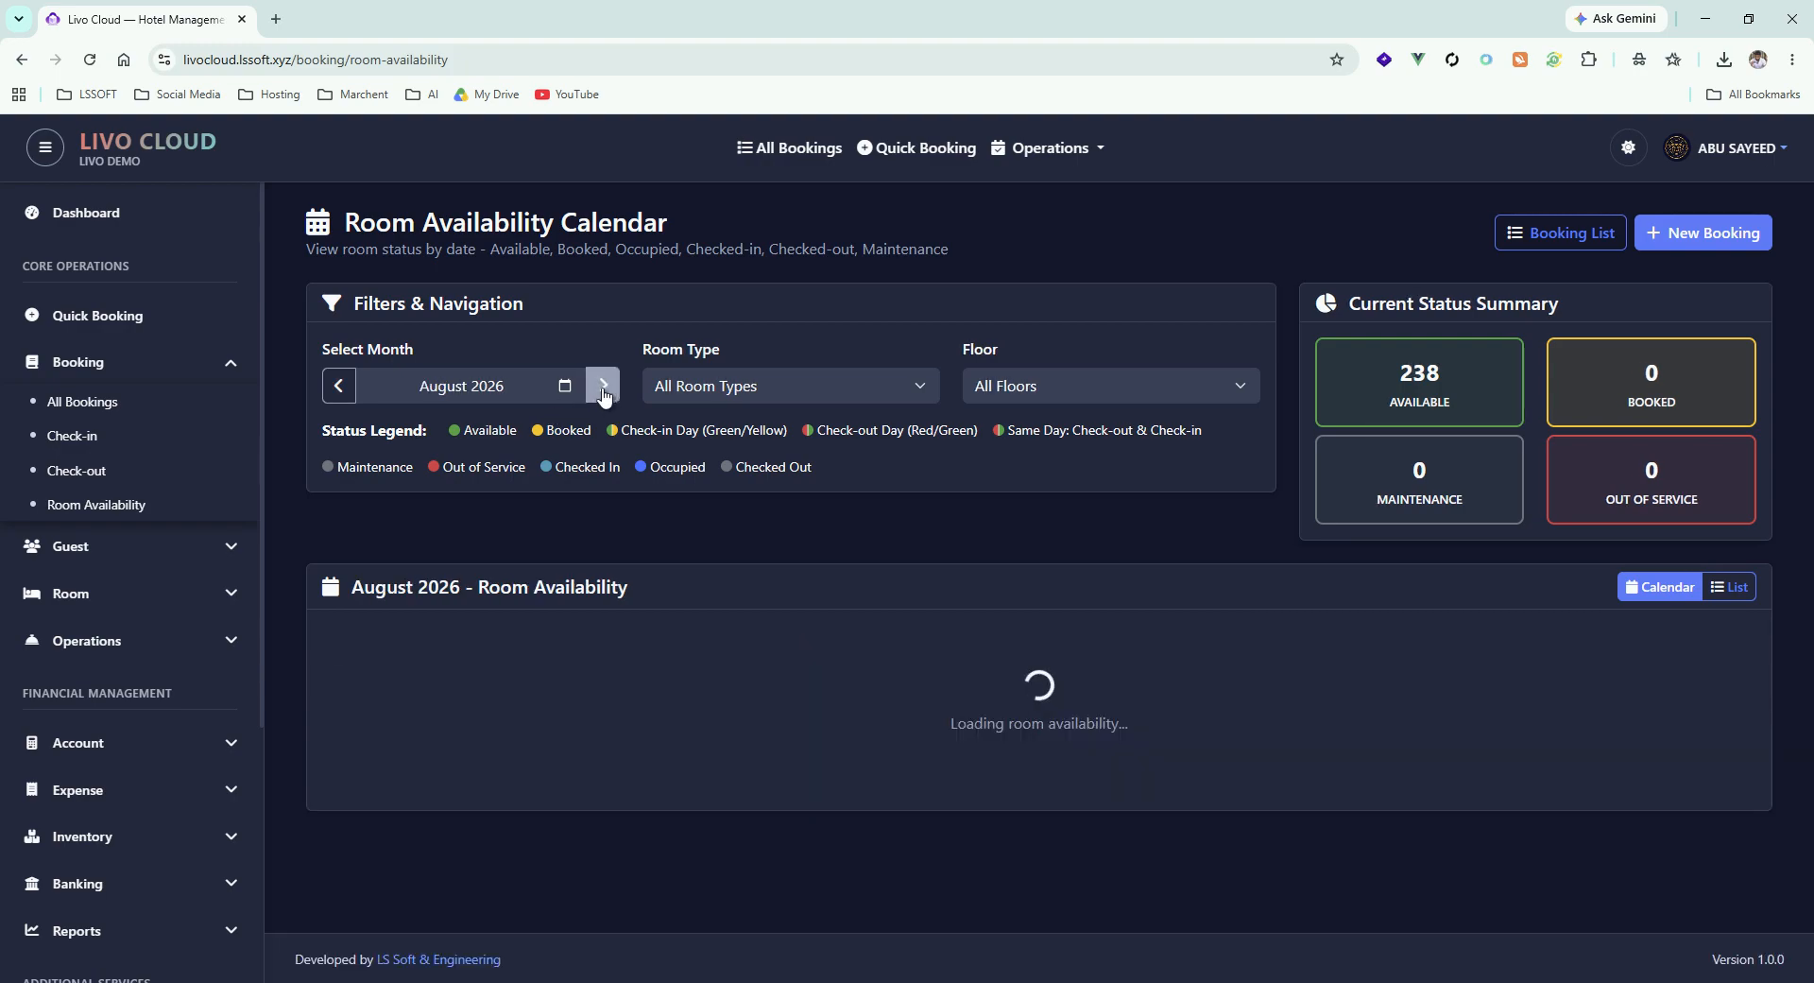
{"action": "left_click", "coordinate": [602, 385]}
{"action": "left_click", "coordinate": [339, 386]}
{"action": "left_click", "coordinate": [339, 386]}
{"action": "left_click", "coordinate": [340, 386]}
{"action": "left_click", "coordinate": [339, 386]}
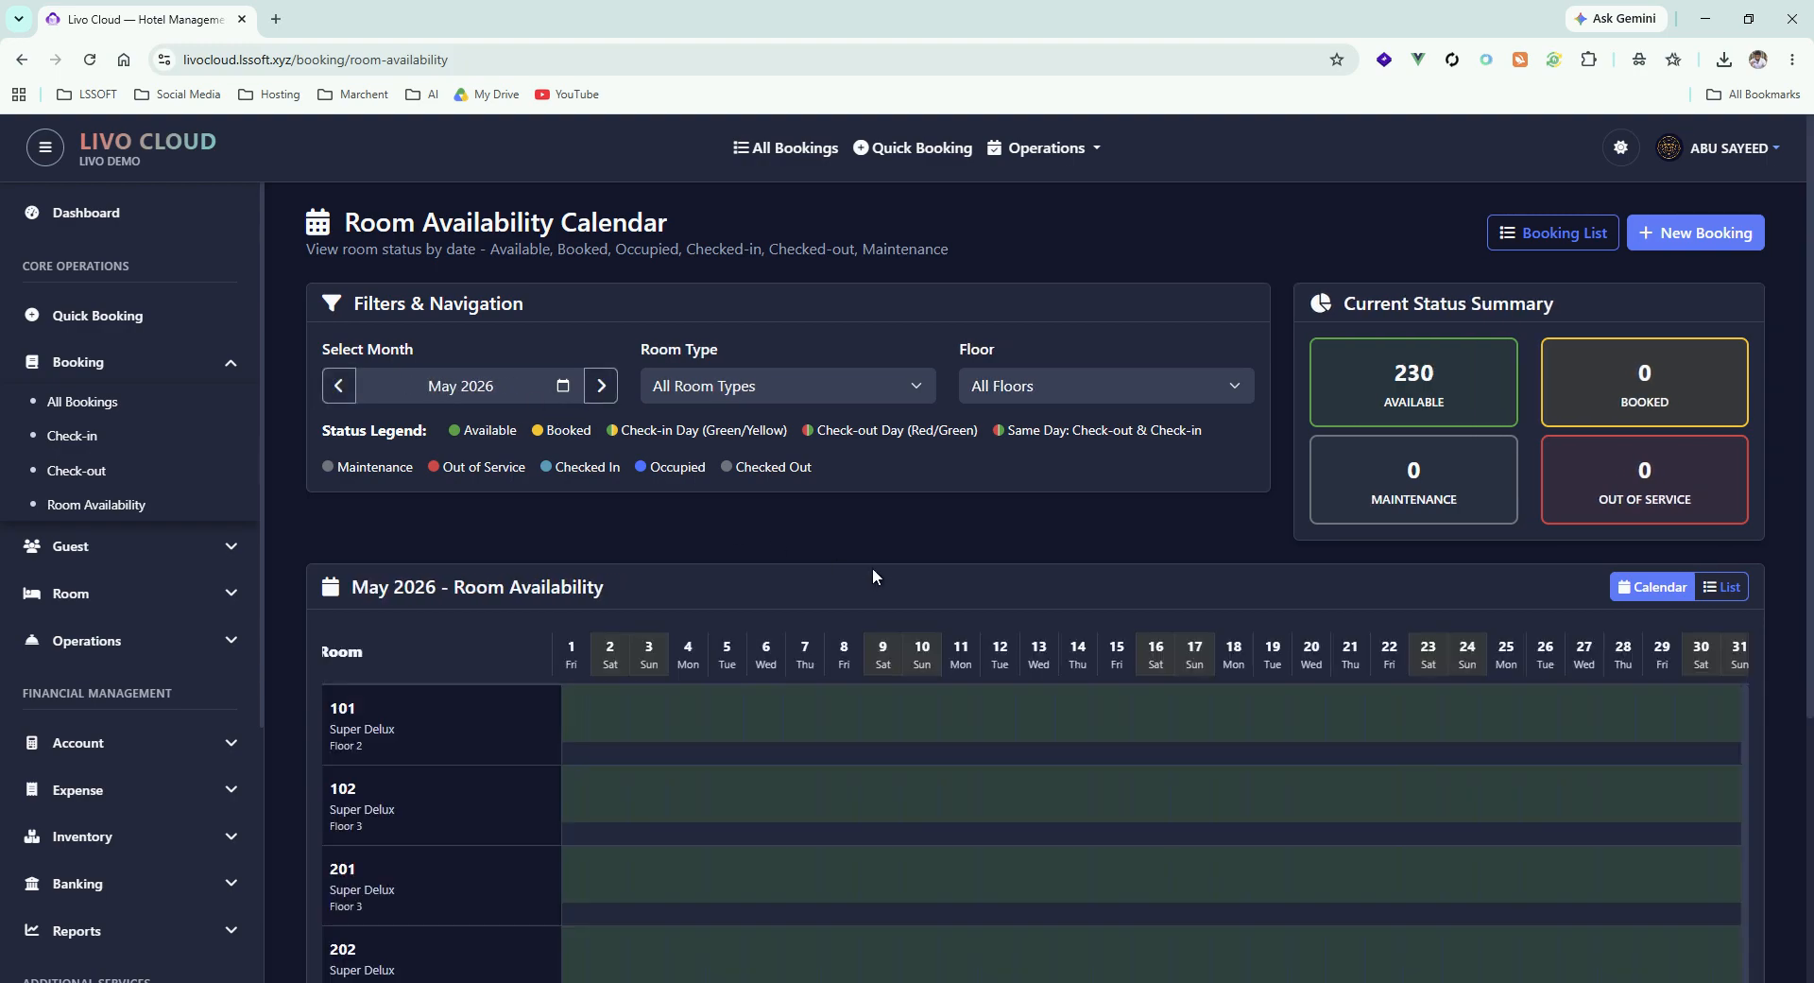
{"action": "scroll", "coordinate": [889, 567], "scroll_direction": "down", "scroll_amount": 4}
{"action": "scroll", "coordinate": [1059, 601], "scroll_direction": "up", "scroll_amount": 4}
{"action": "left_click", "coordinate": [602, 385]}
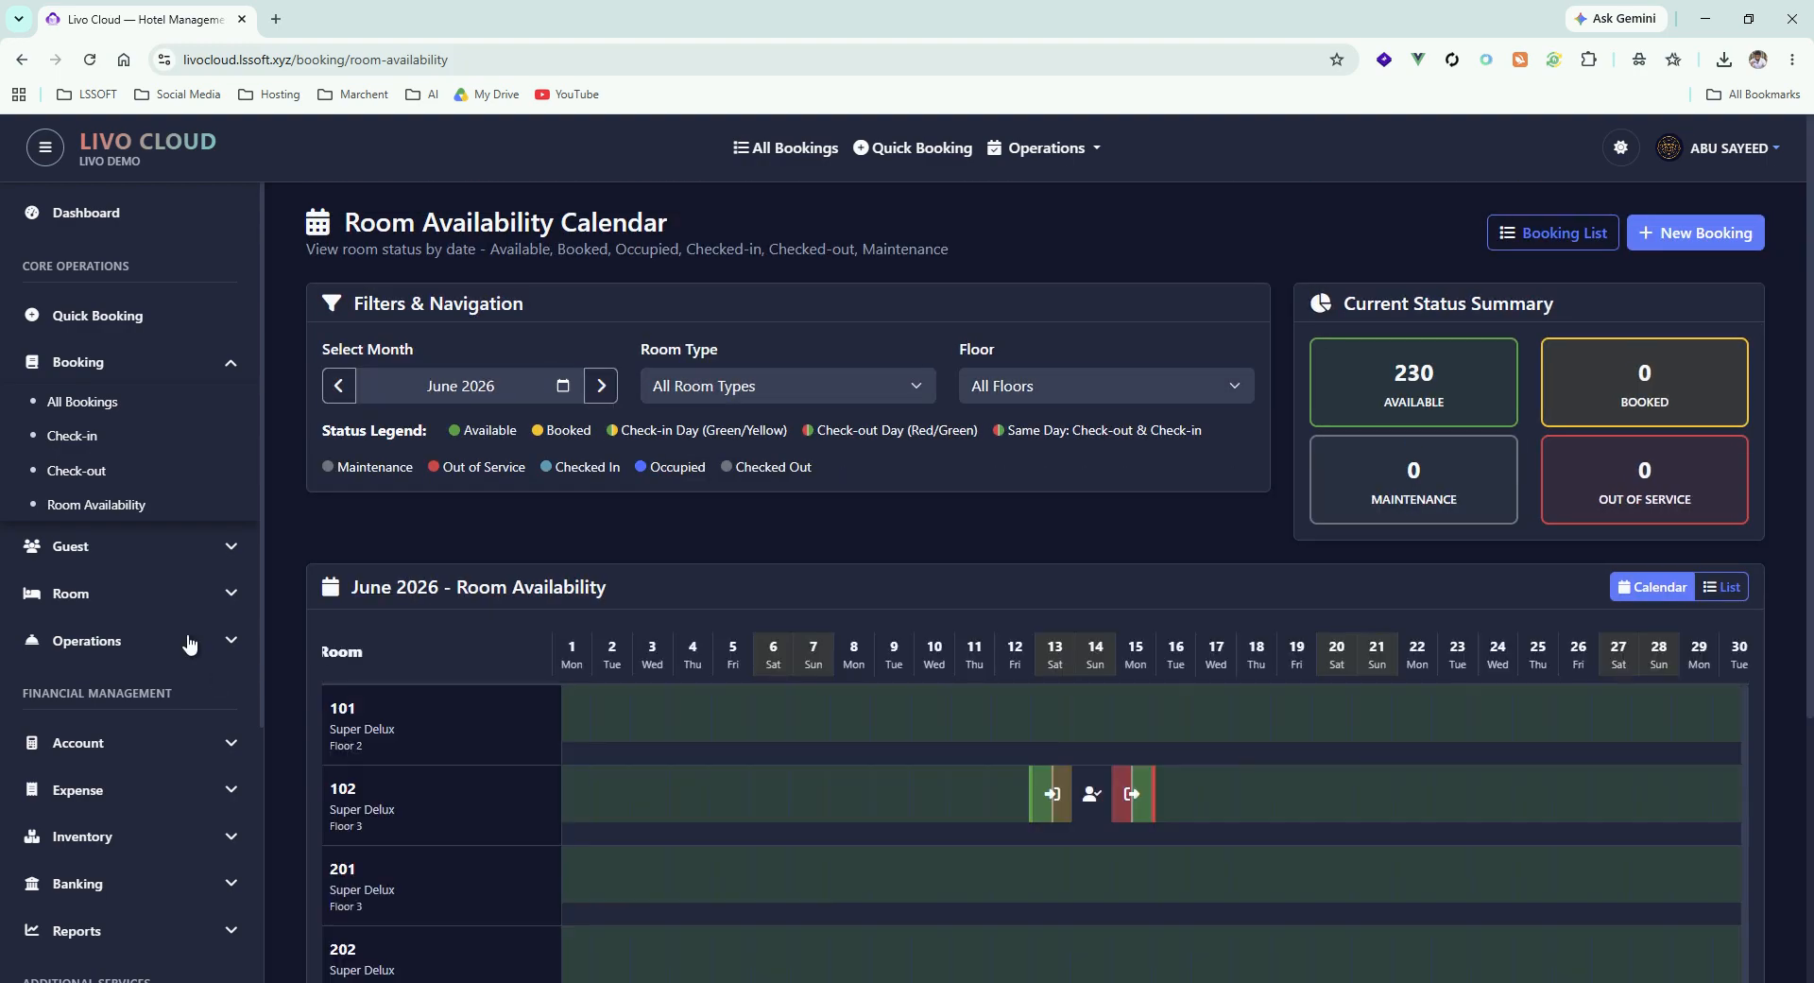
Tour the guest section's Register Guest, Guest List, Guest History, Blacklist and Loyalty Program pages
{"action": "left_click", "coordinate": [123, 546]}
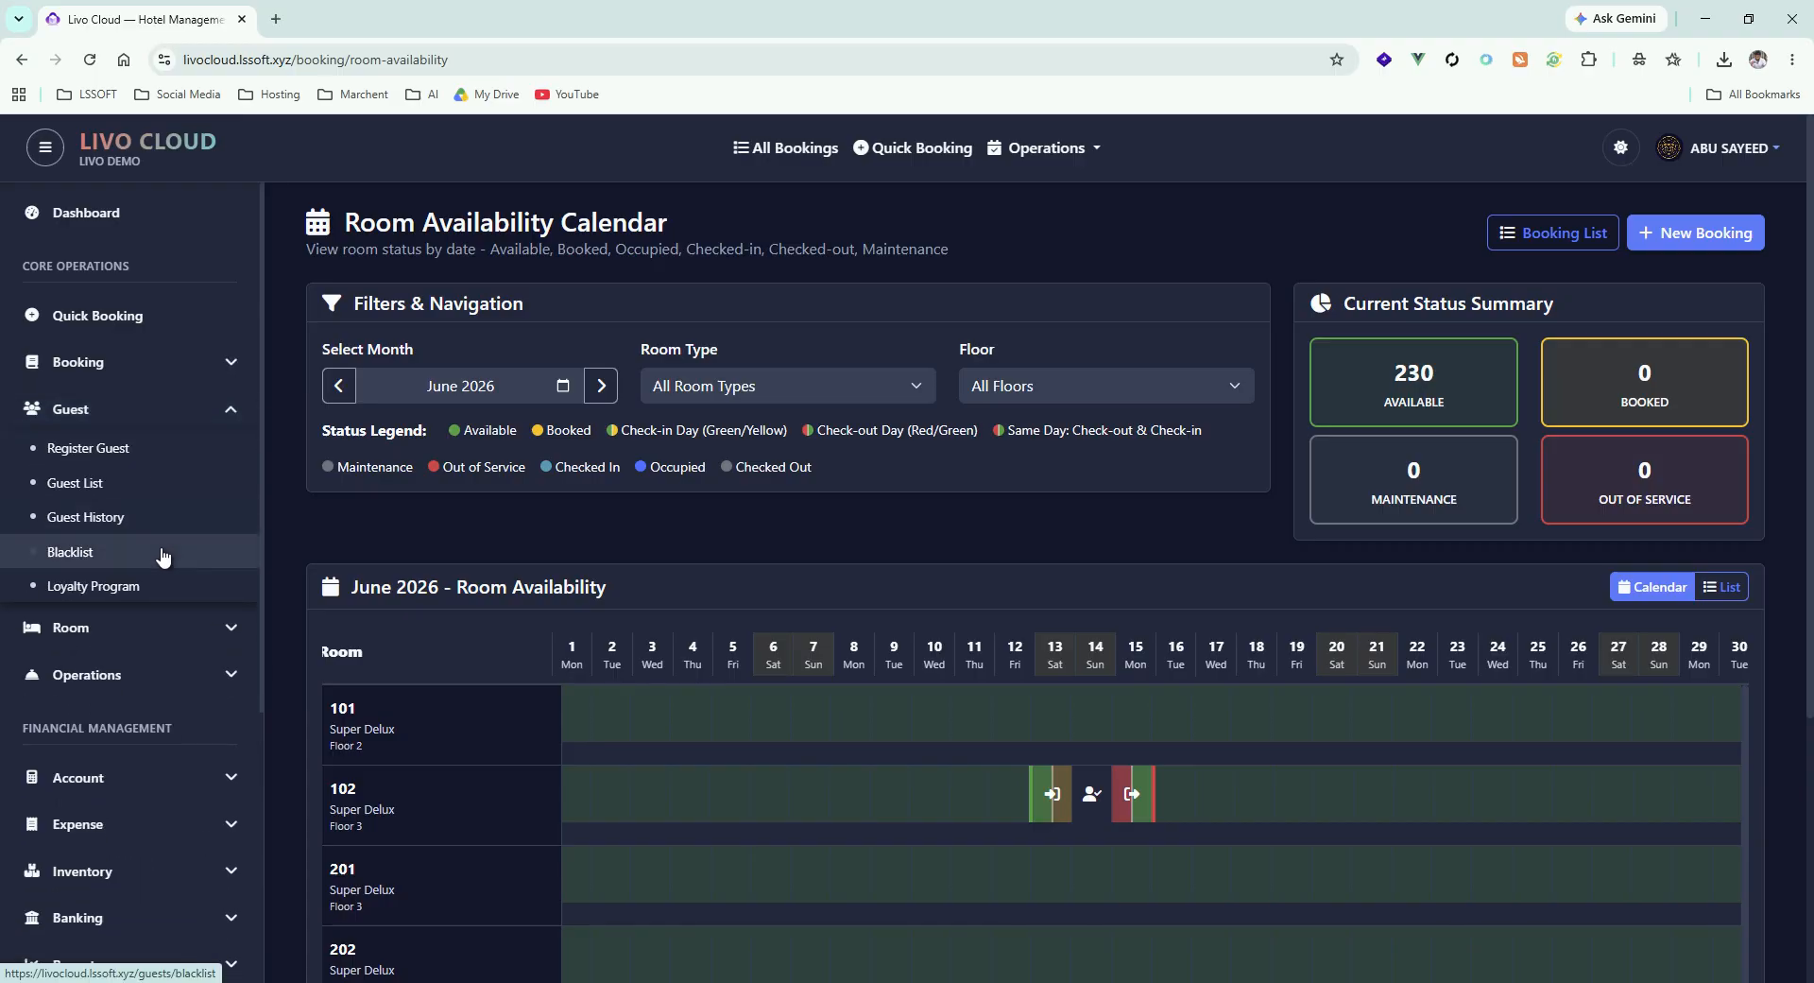
{"action": "left_click", "coordinate": [102, 448]}
{"action": "left_click", "coordinate": [94, 489]}
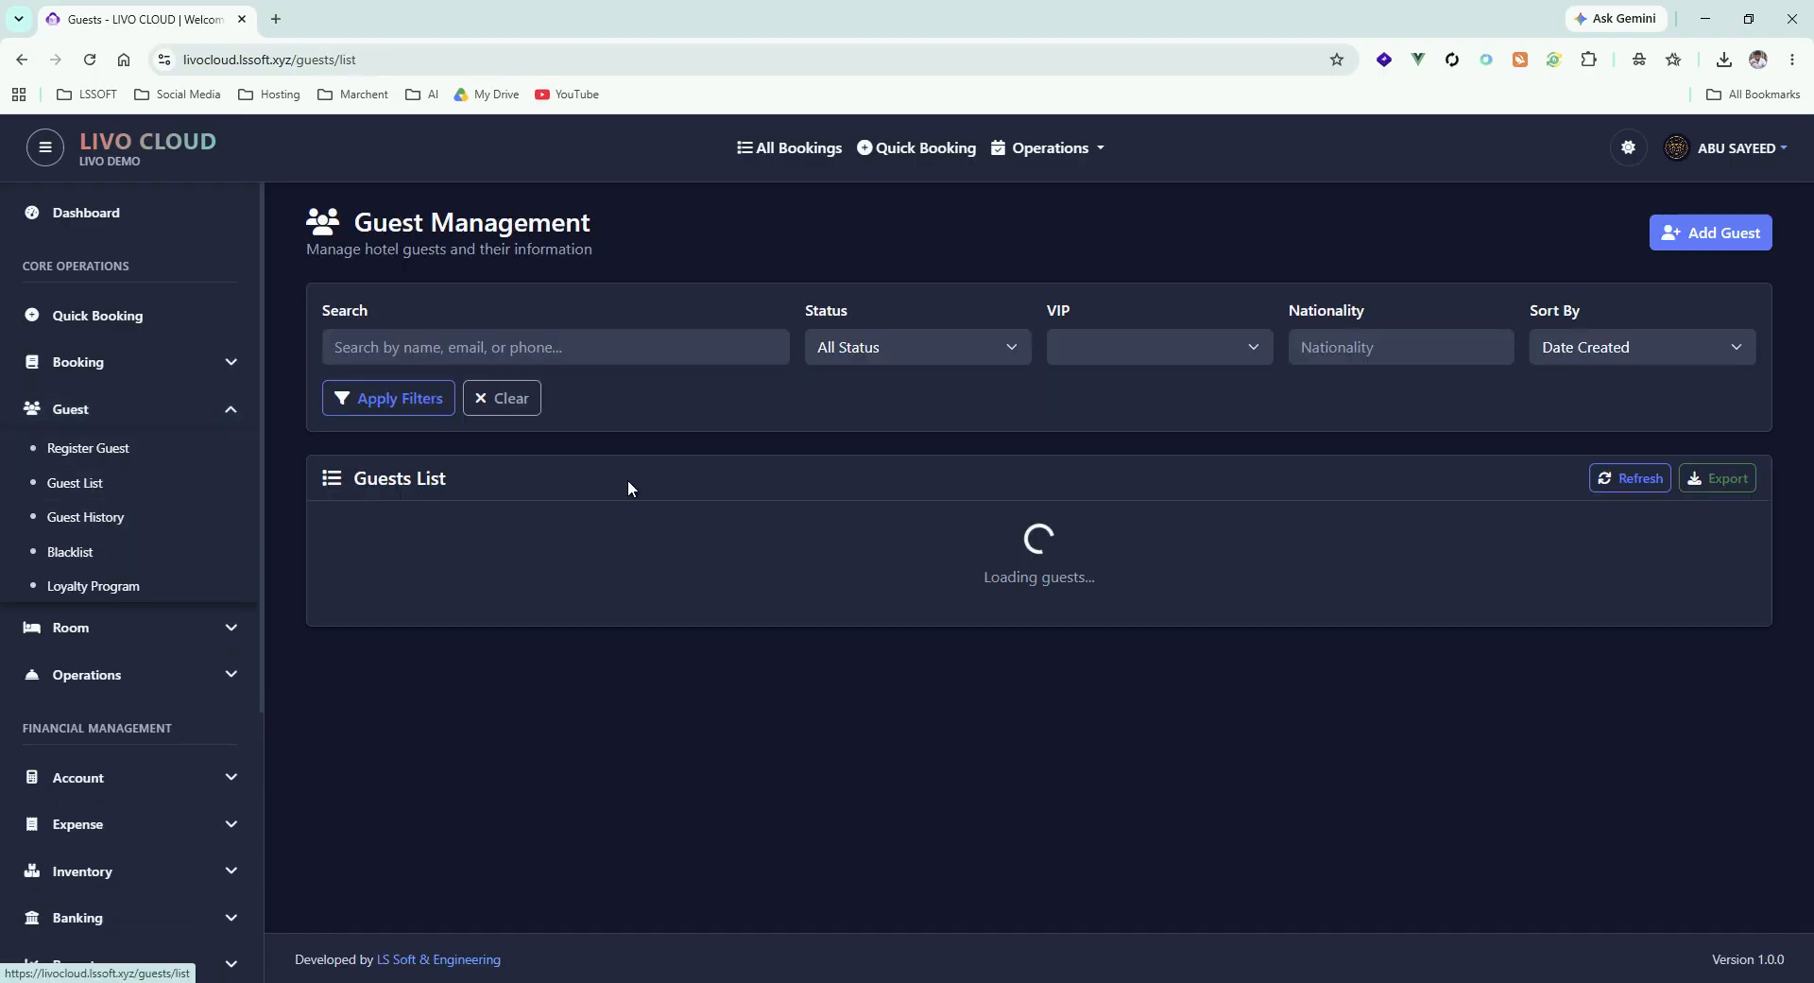
{"action": "left_click", "coordinate": [133, 517]}
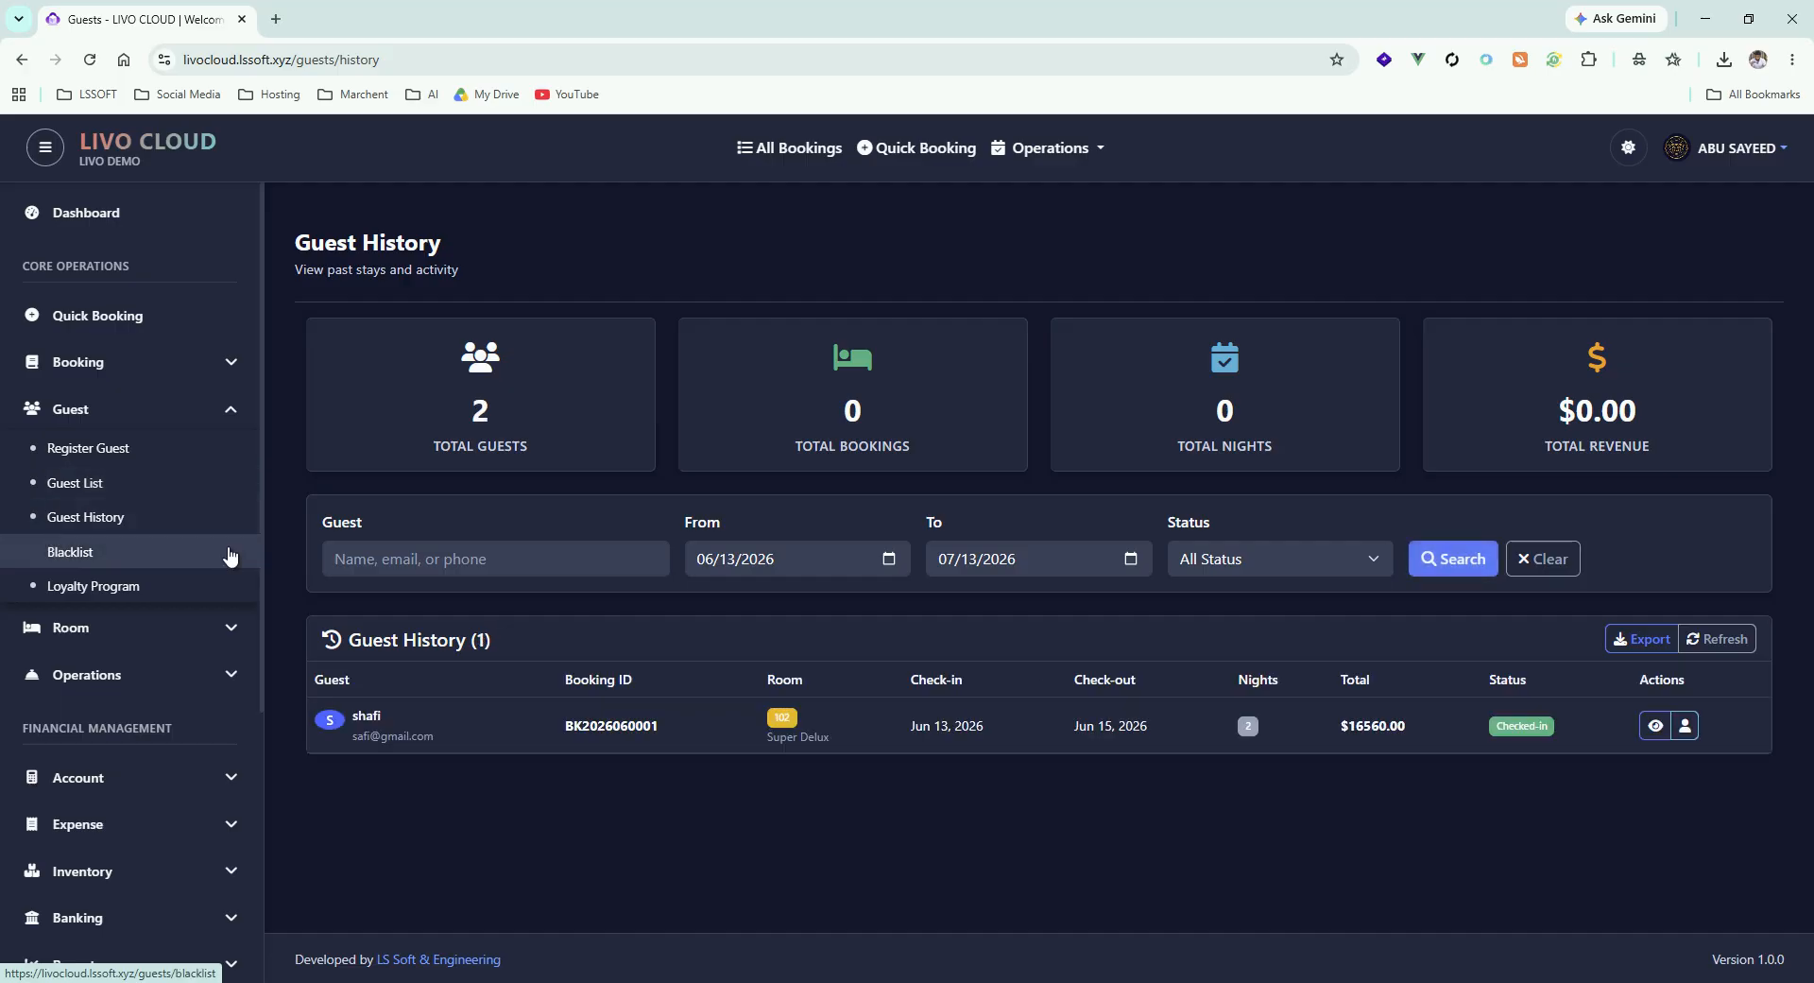
{"action": "left_click", "coordinate": [228, 554]}
{"action": "left_click", "coordinate": [247, 586]}
Open the Rooms list and review the room cards with their availability, prices and capacities
{"action": "scroll", "coordinate": [218, 609], "scroll_direction": "down", "scroll_amount": 2}
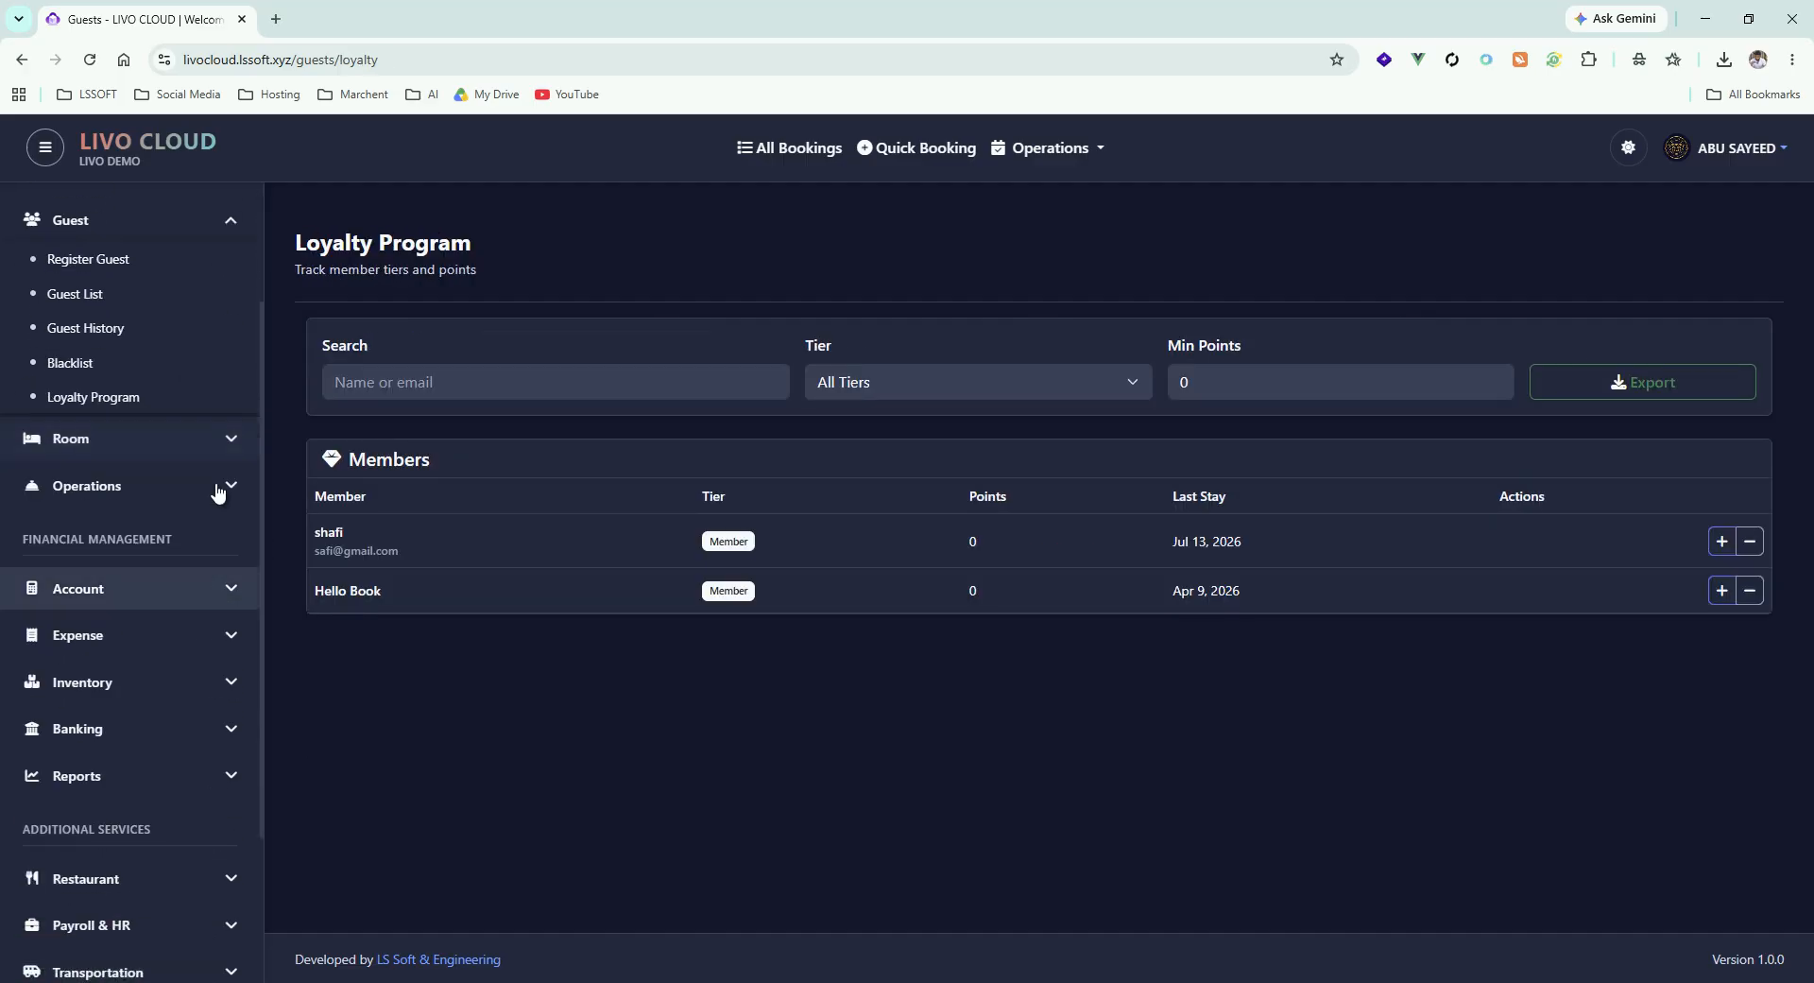
{"action": "left_click", "coordinate": [215, 438]}
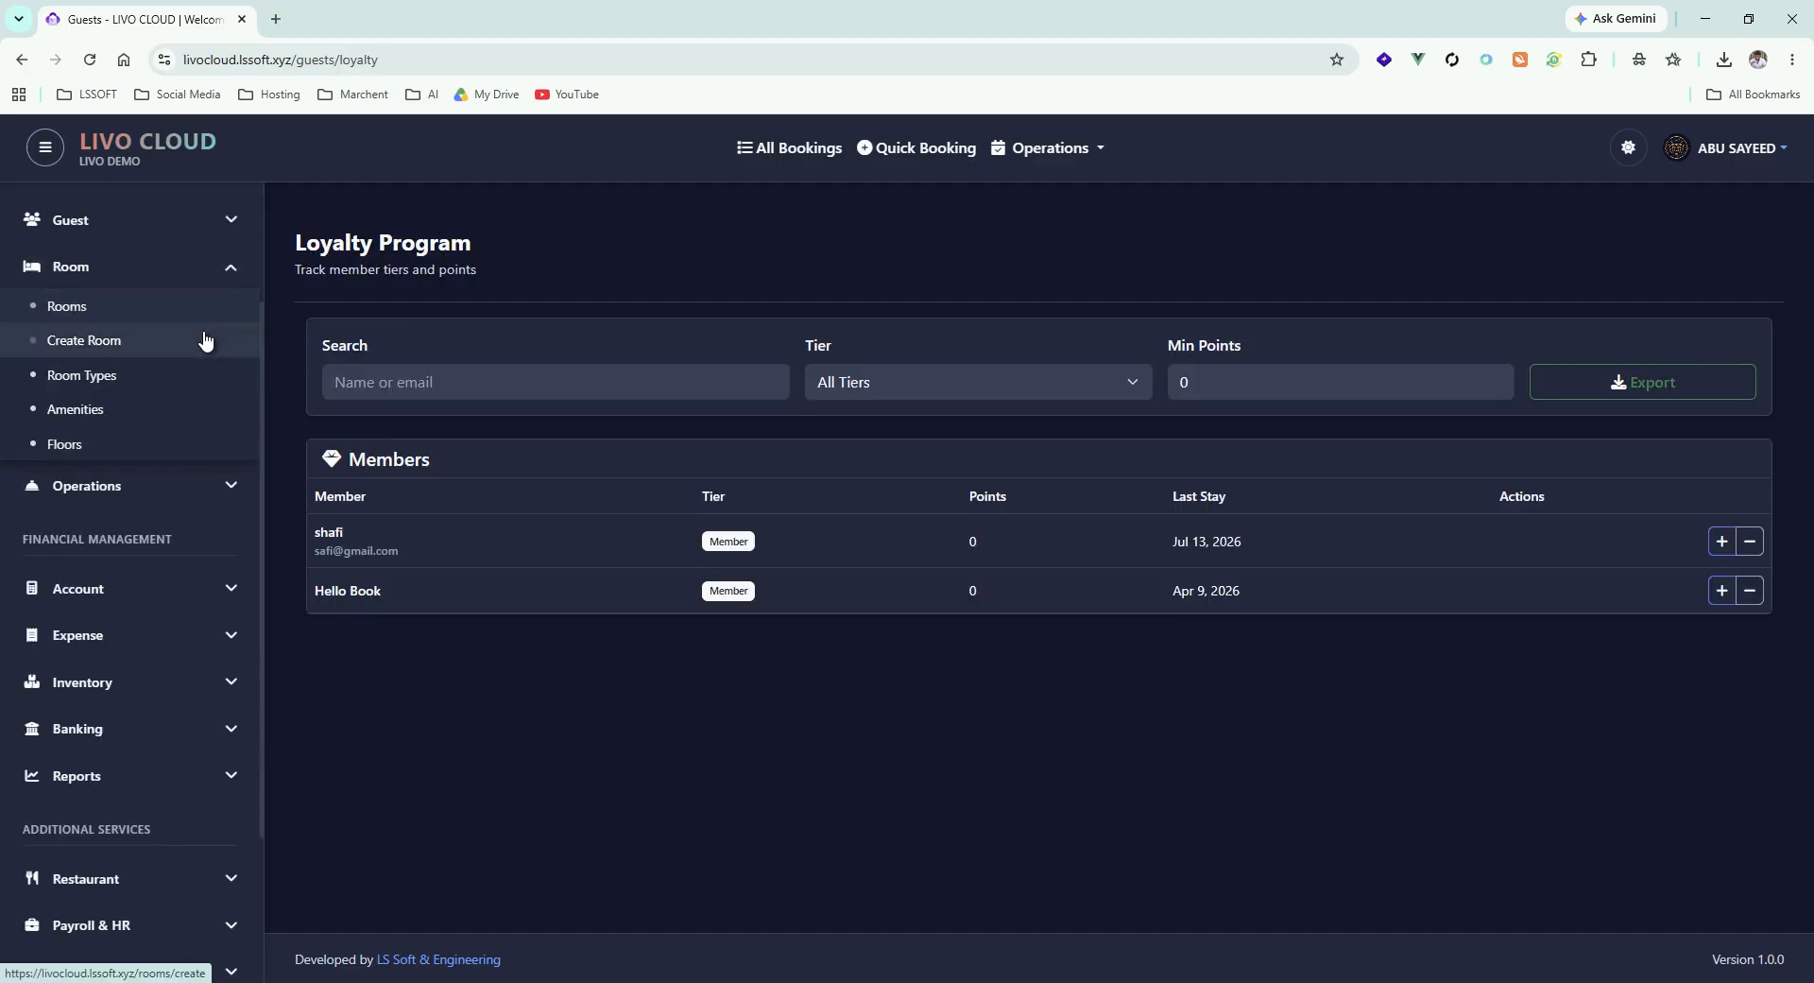
{"action": "left_click", "coordinate": [66, 306]}
{"action": "scroll", "coordinate": [1047, 530], "scroll_direction": "down", "scroll_amount": 10}
{"action": "scroll", "coordinate": [1305, 666], "scroll_direction": "up", "scroll_amount": 10}
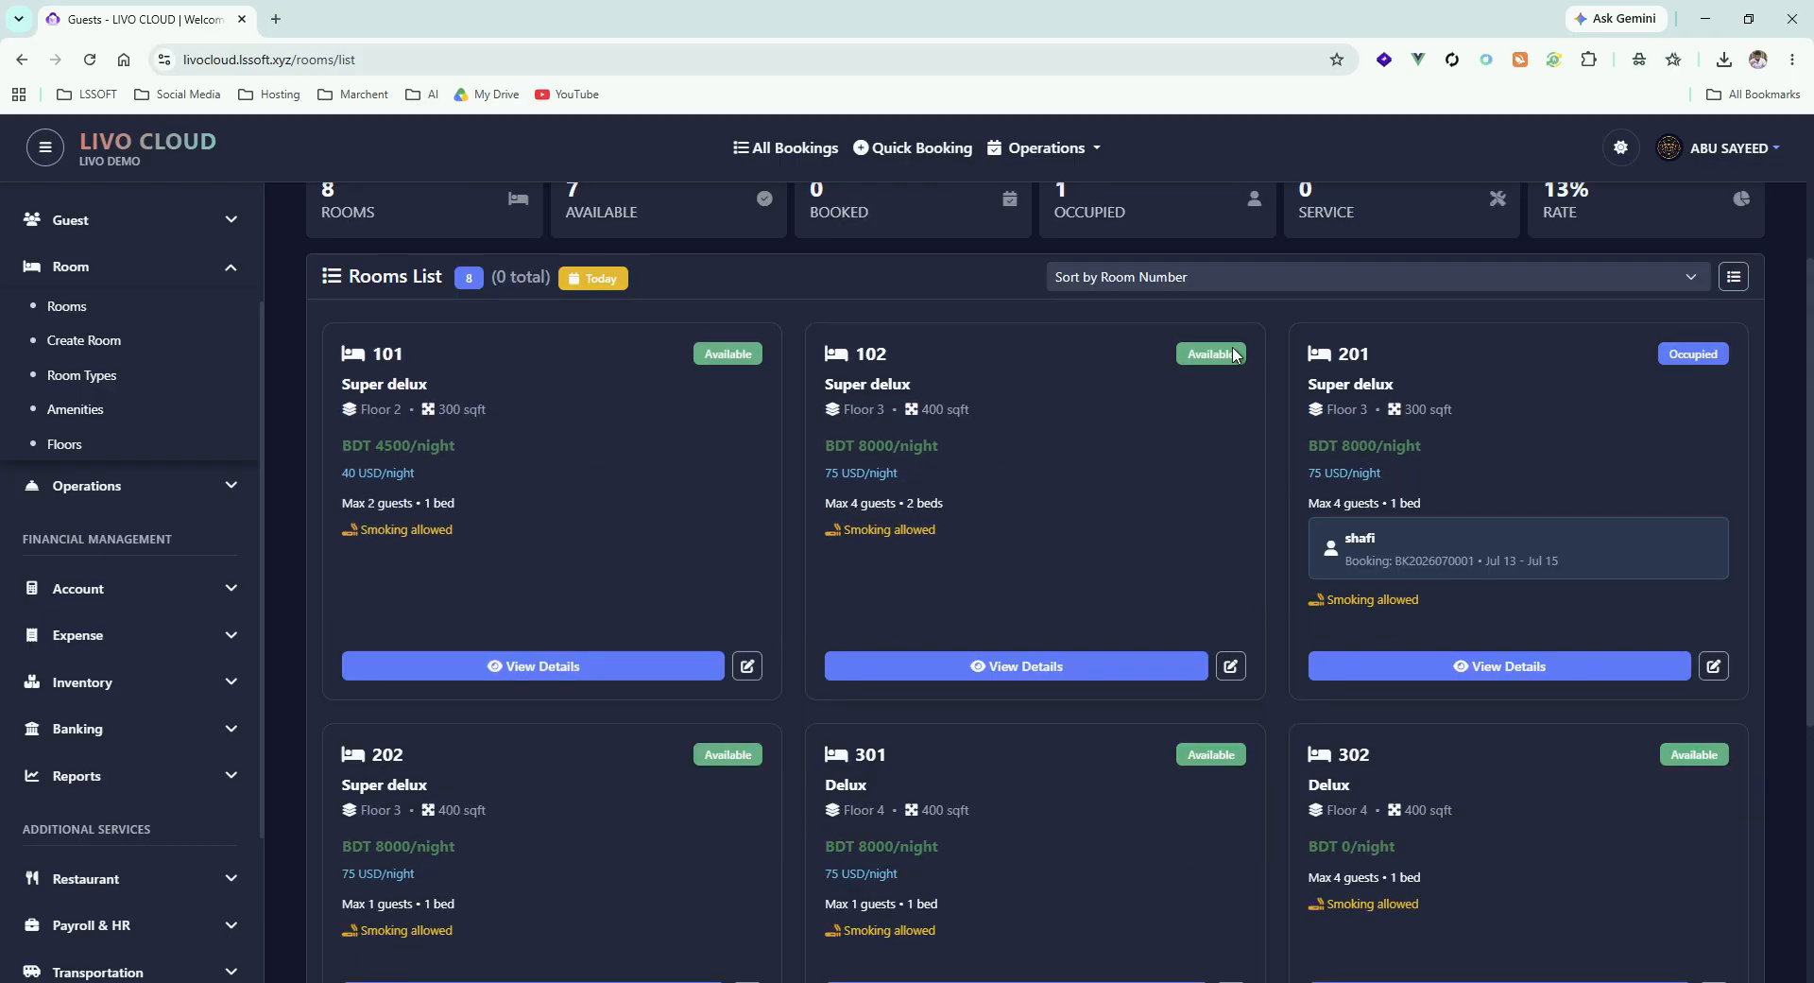
Review the Room Types, Amenities and Floors configuration pages
{"action": "left_click", "coordinate": [144, 379]}
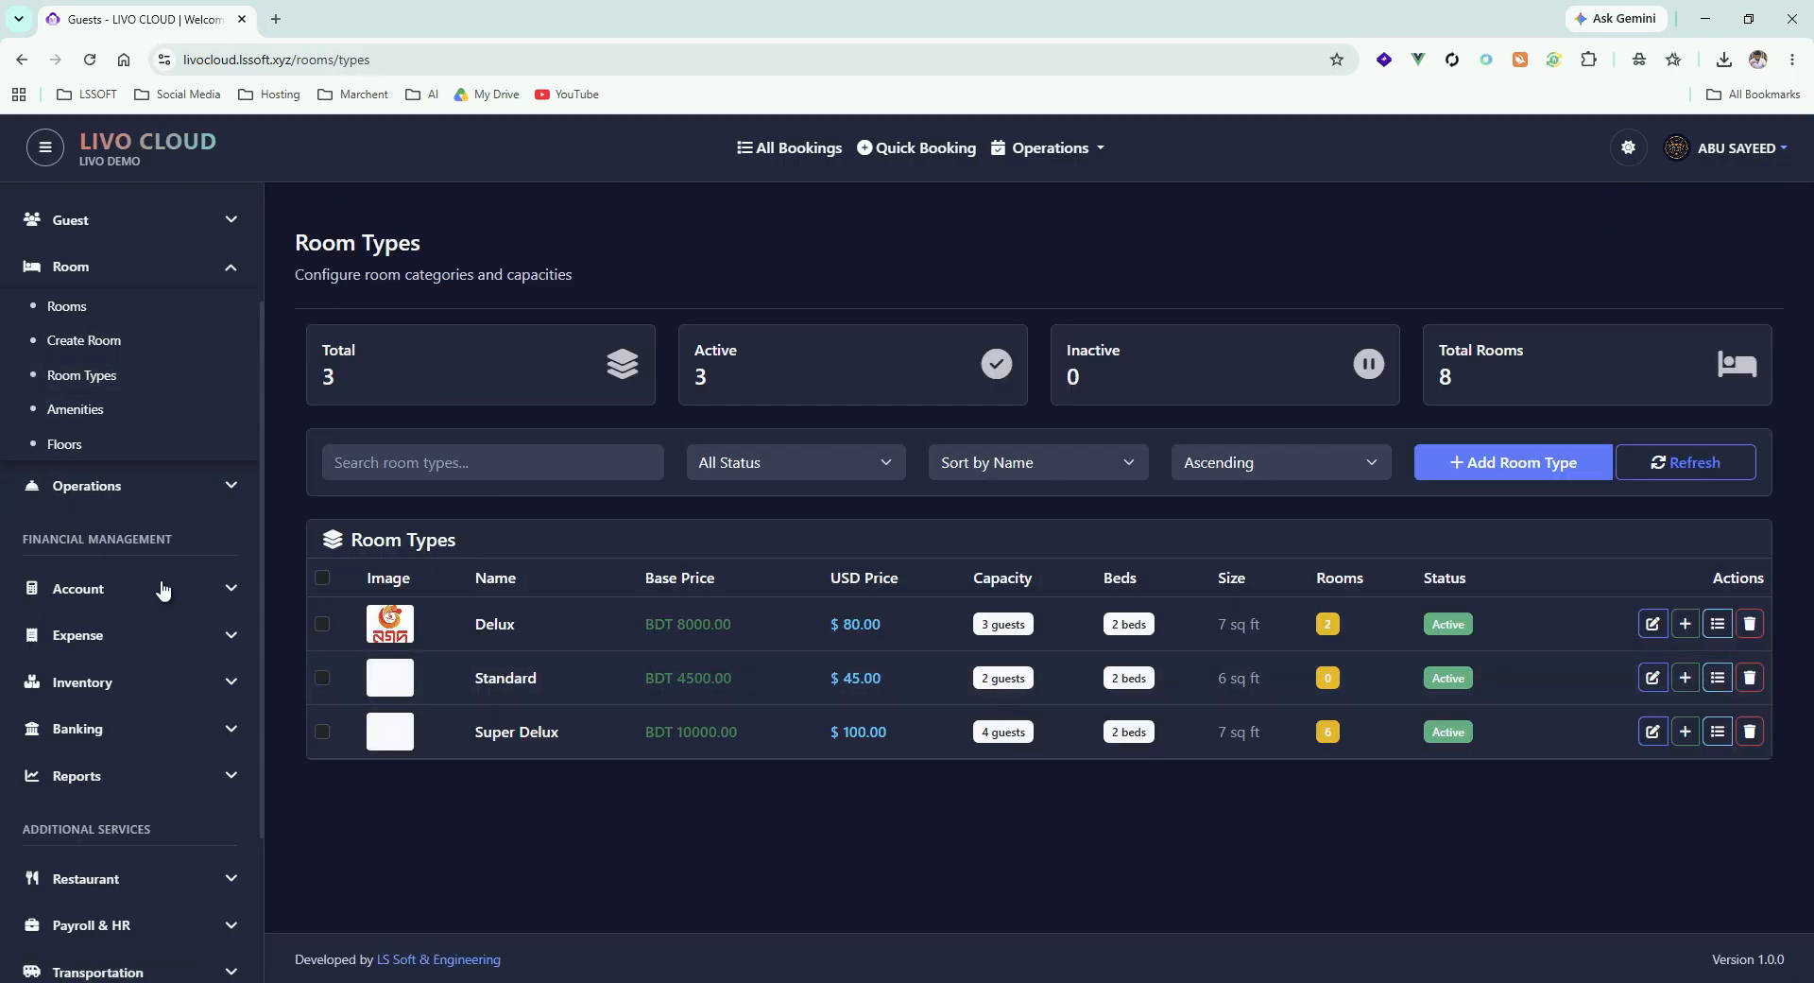
{"action": "left_click", "coordinate": [58, 409]}
{"action": "scroll", "coordinate": [1023, 552], "scroll_direction": "down", "scroll_amount": 5}
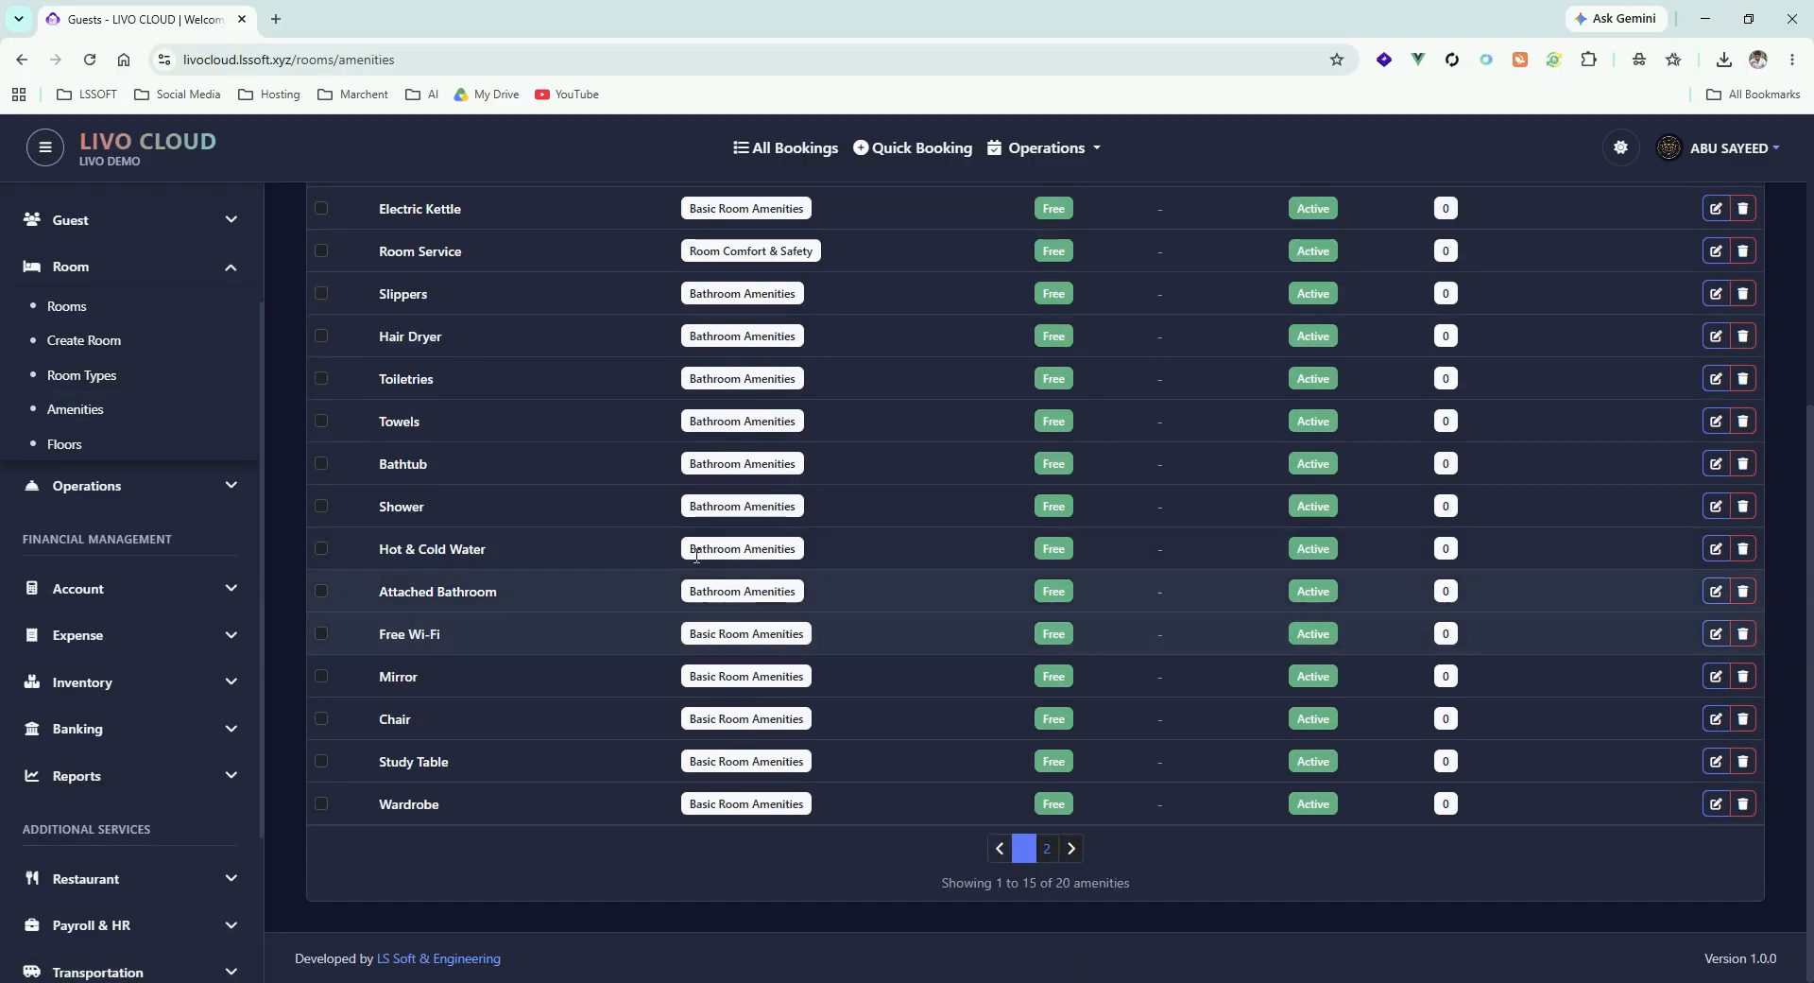
{"action": "left_click", "coordinate": [94, 444]}
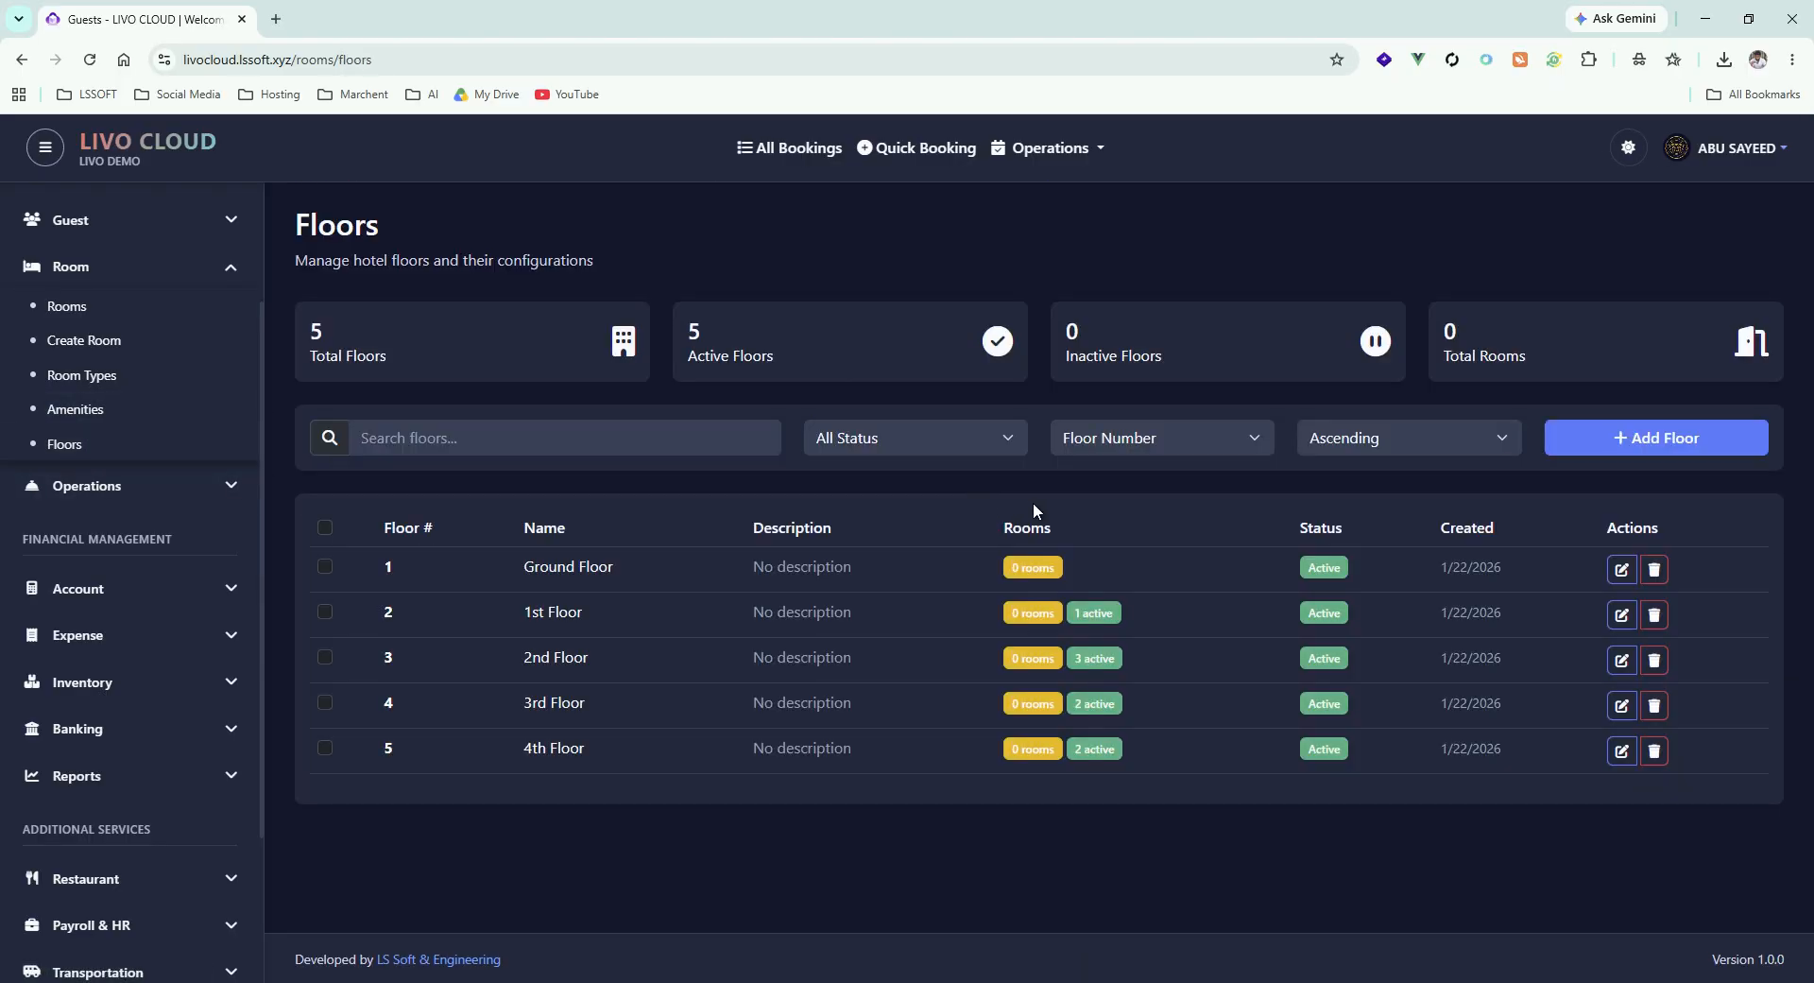
Tour the operations section's Front Desk, Housekeeping, Maintenance, Security and Events & Banquets pages
{"action": "left_click", "coordinate": [167, 487]}
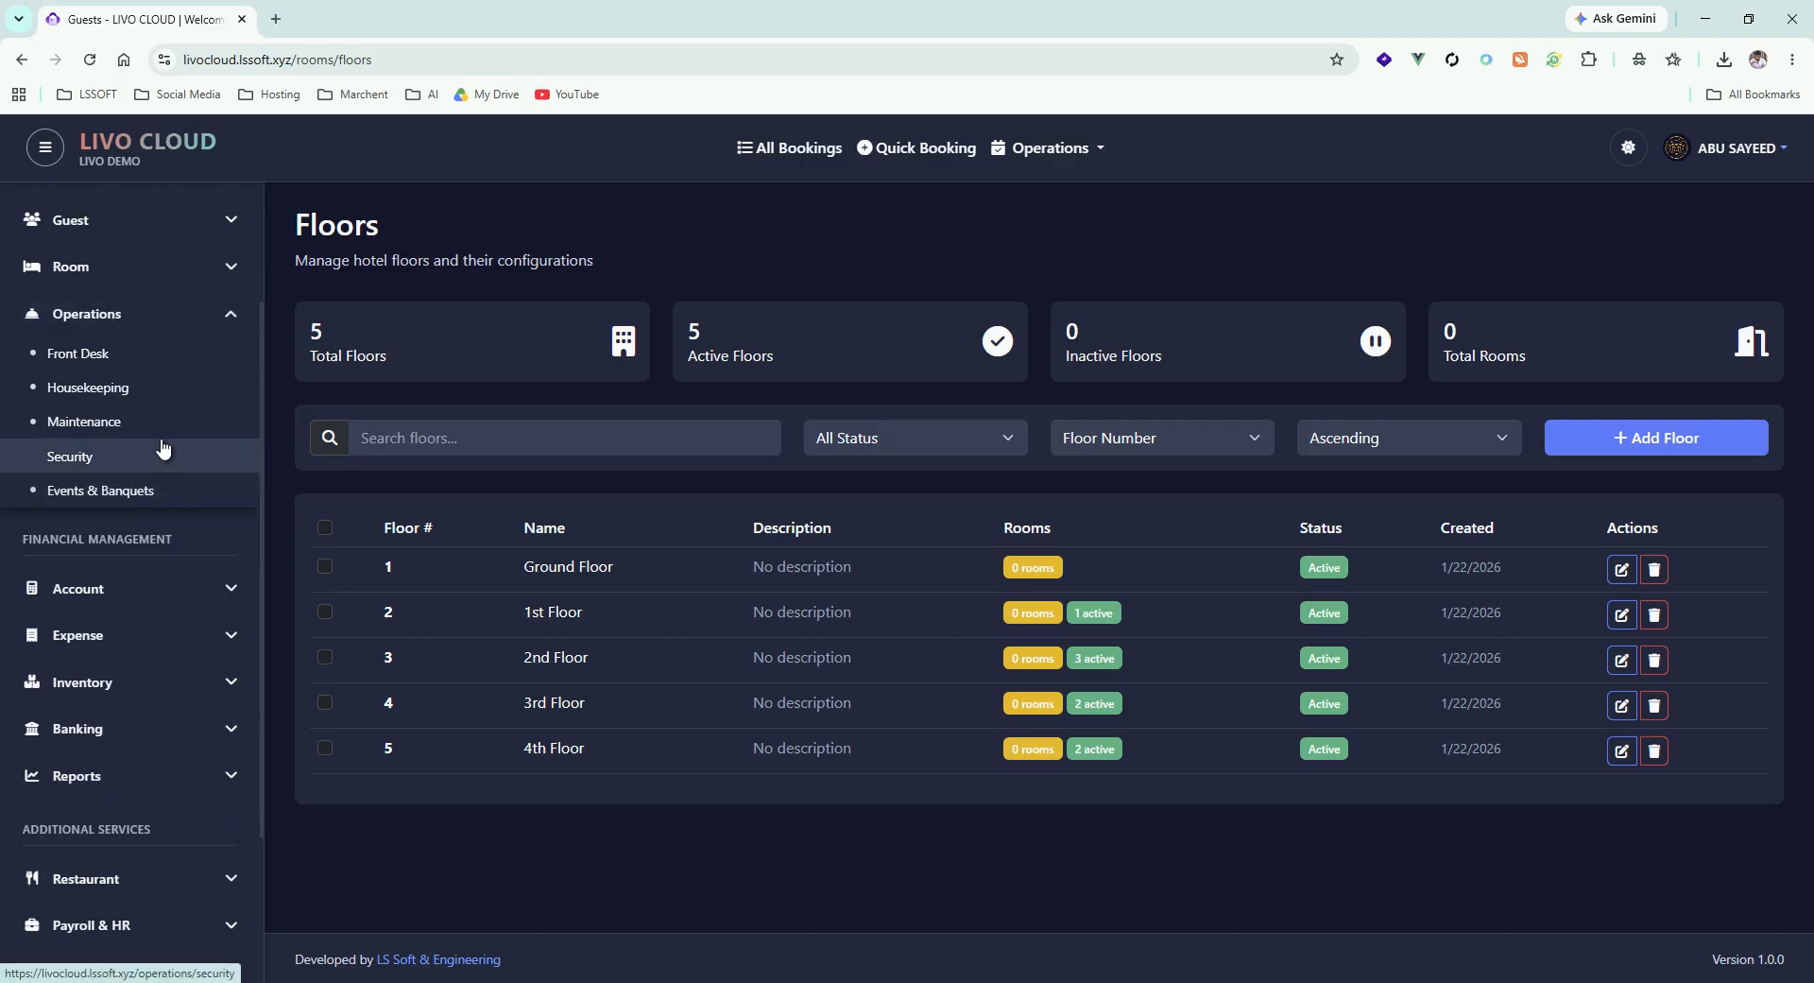
{"action": "left_click", "coordinate": [118, 356]}
{"action": "scroll", "coordinate": [945, 576], "scroll_direction": "down", "scroll_amount": 2}
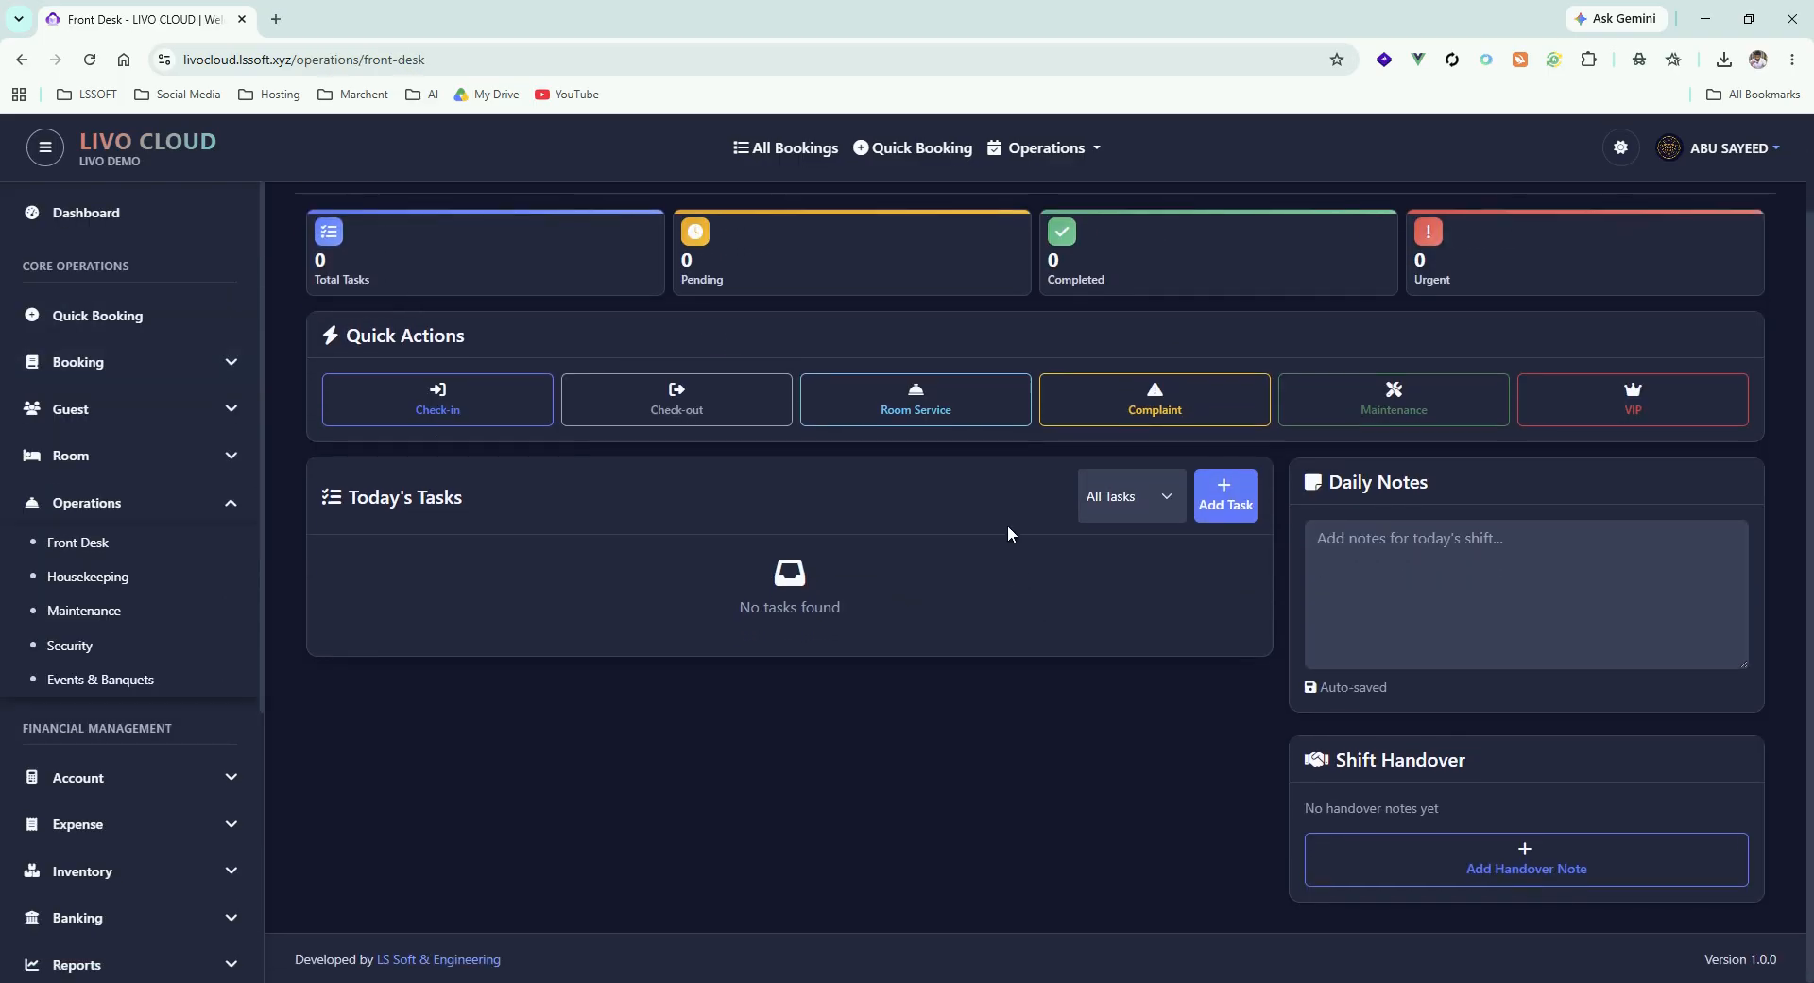
{"action": "left_click", "coordinate": [78, 578]}
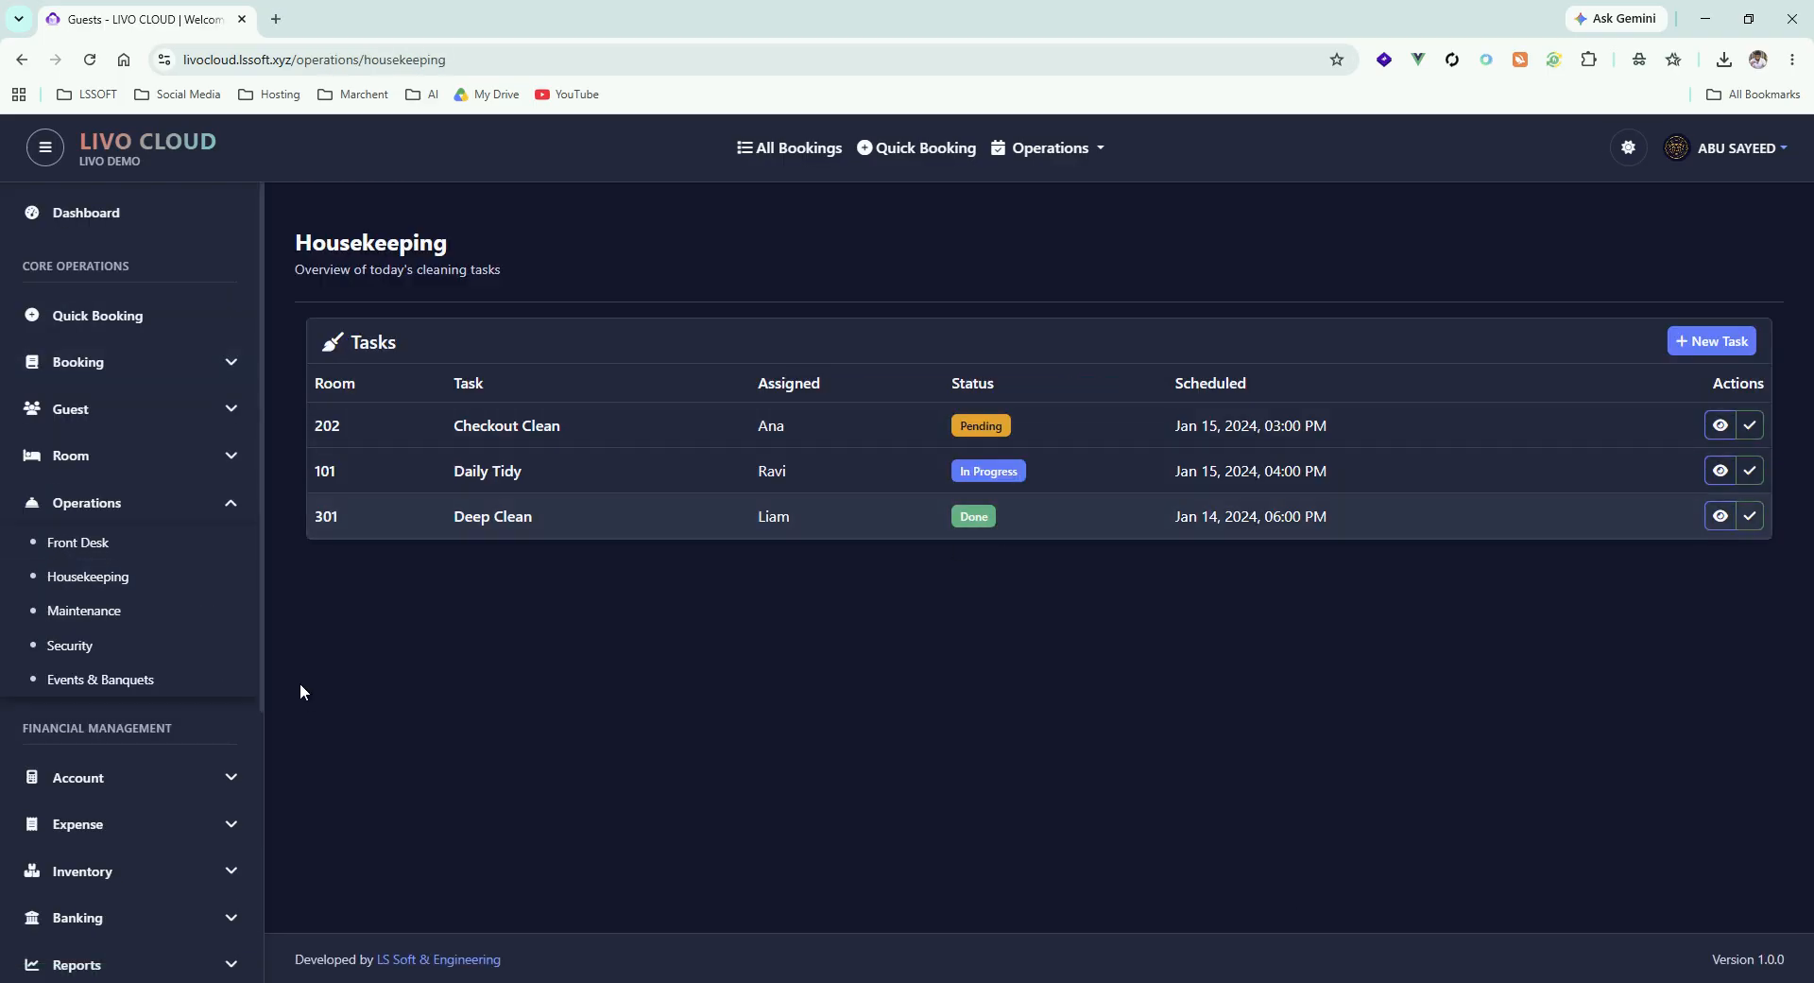
{"action": "left_click", "coordinate": [95, 612]}
{"action": "left_click", "coordinate": [98, 657]}
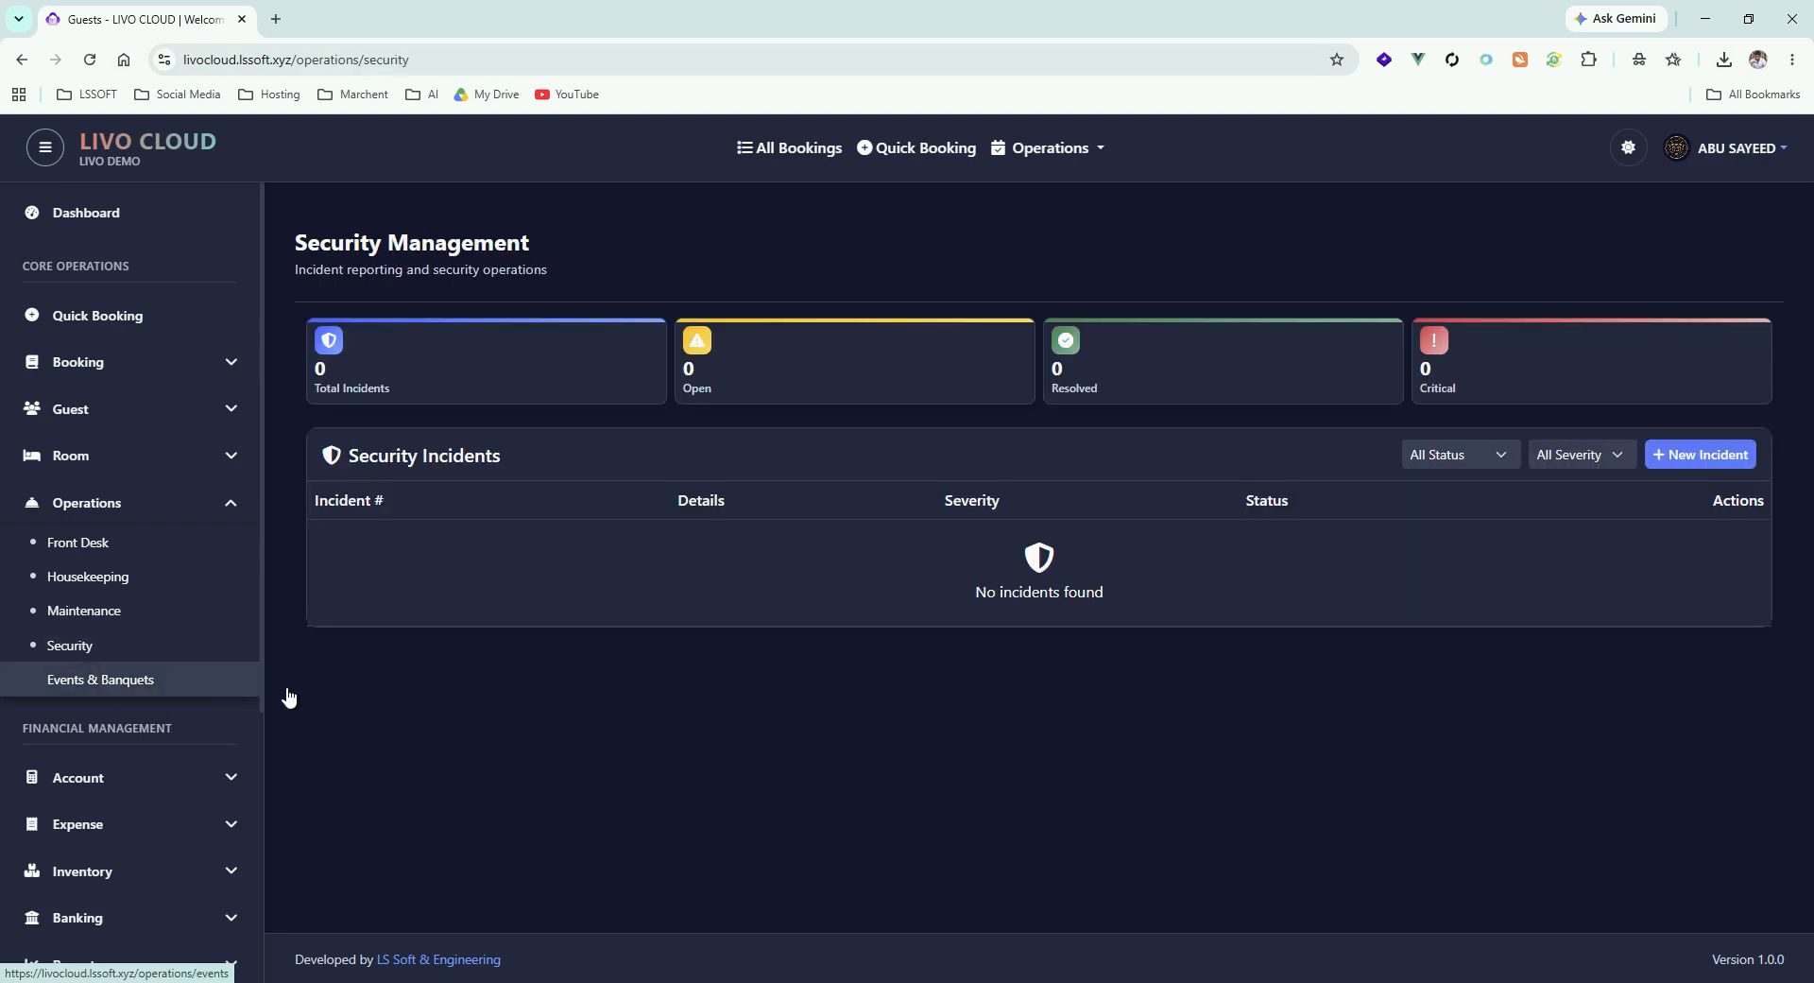
{"action": "left_click", "coordinate": [227, 681]}
Open the Chart of Accounts and look through the account hierarchy's codes, types and balances
{"action": "scroll", "coordinate": [166, 662], "scroll_direction": "down", "scroll_amount": 4}
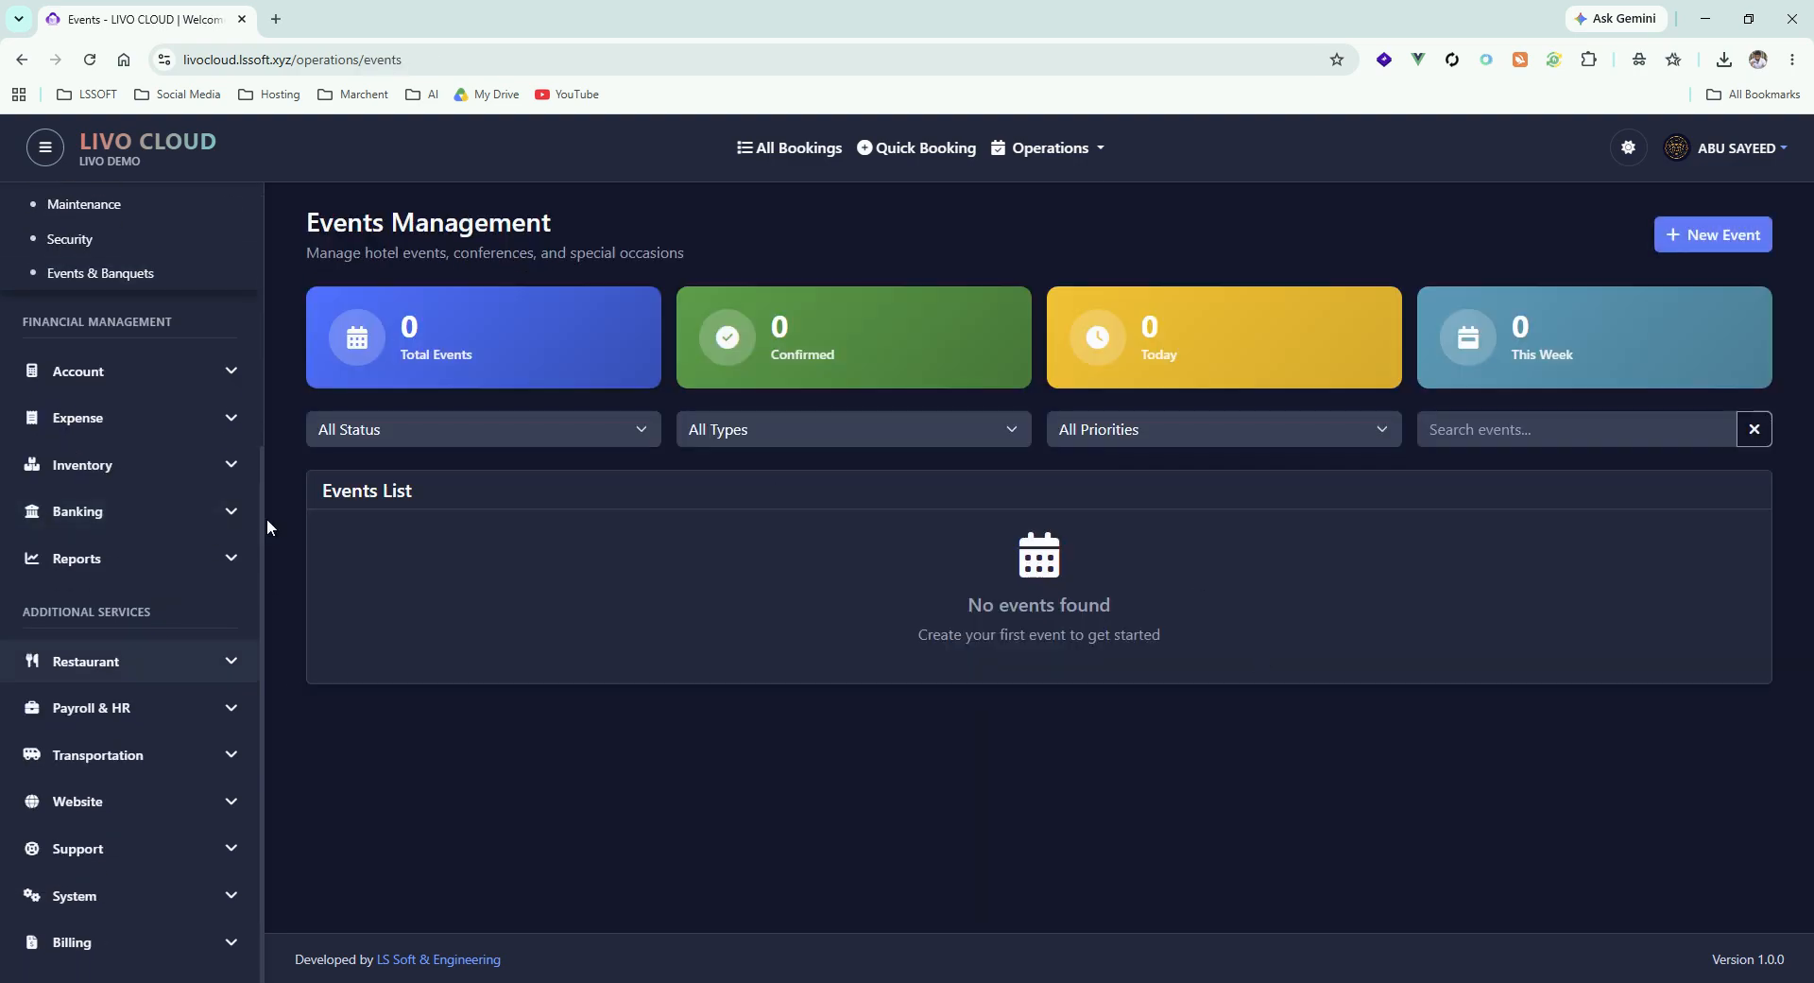
{"action": "left_click", "coordinate": [189, 373]}
{"action": "left_click", "coordinate": [109, 238]}
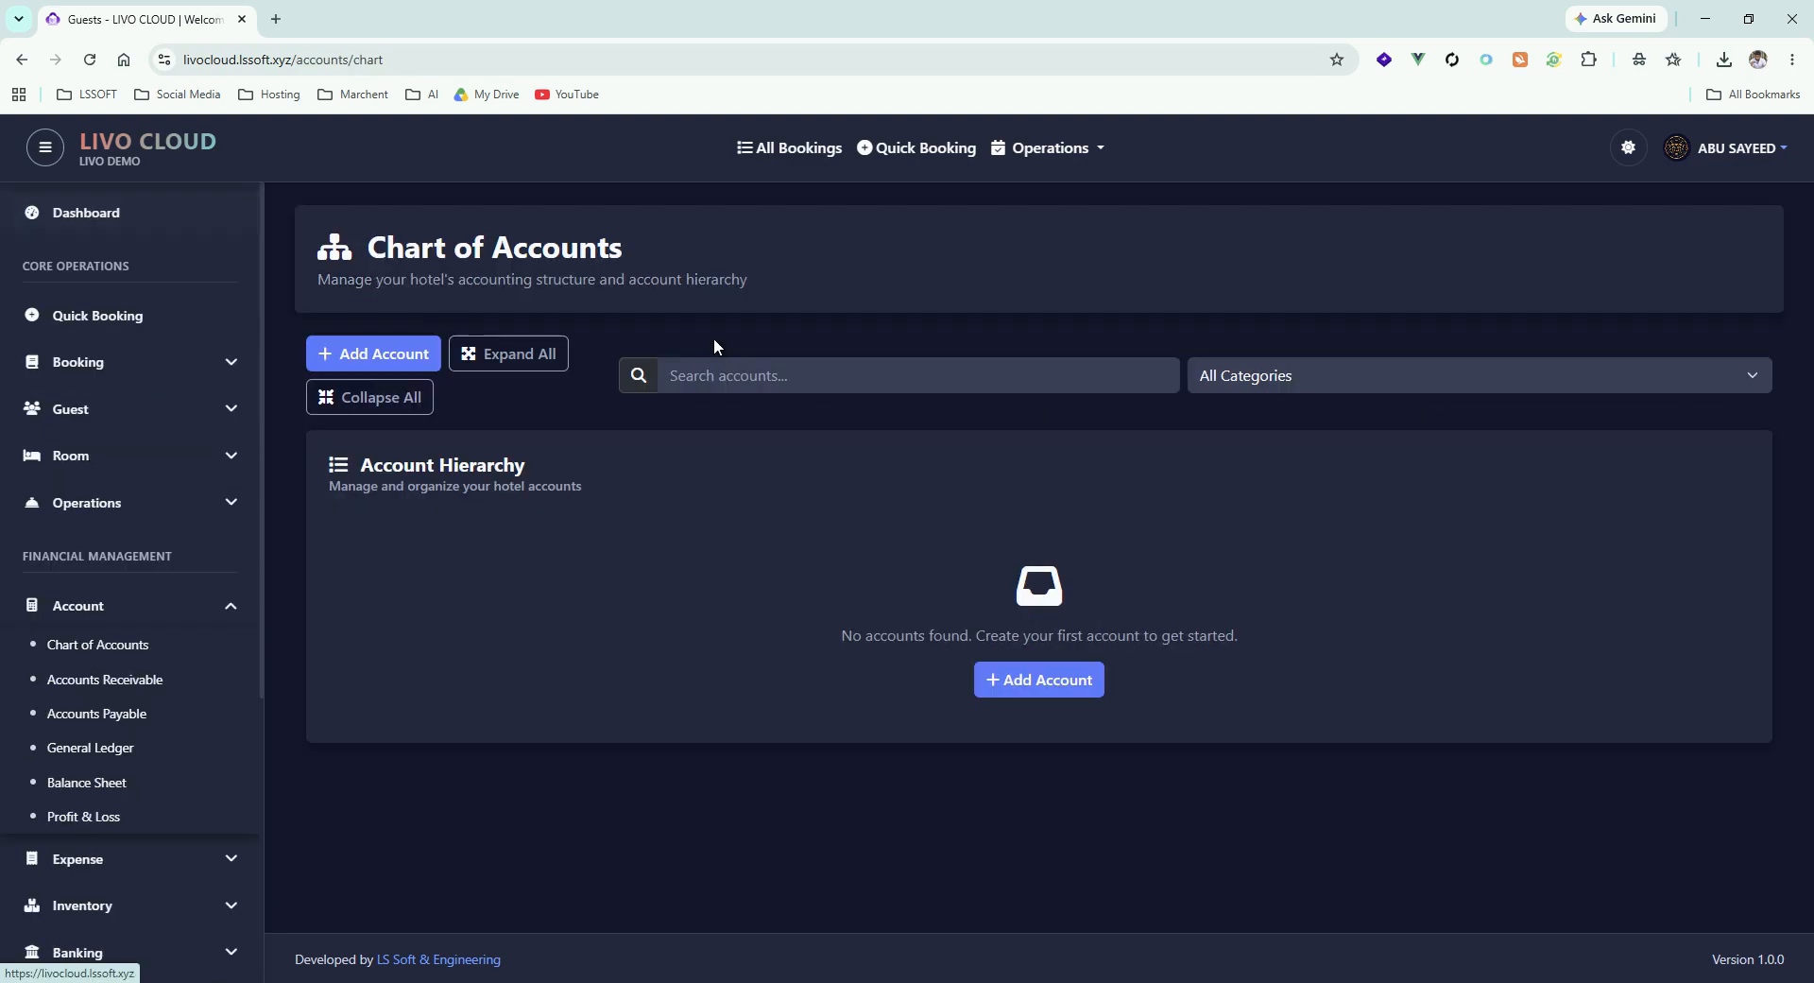
{"action": "scroll", "coordinate": [1171, 492], "scroll_direction": "down", "scroll_amount": 20}
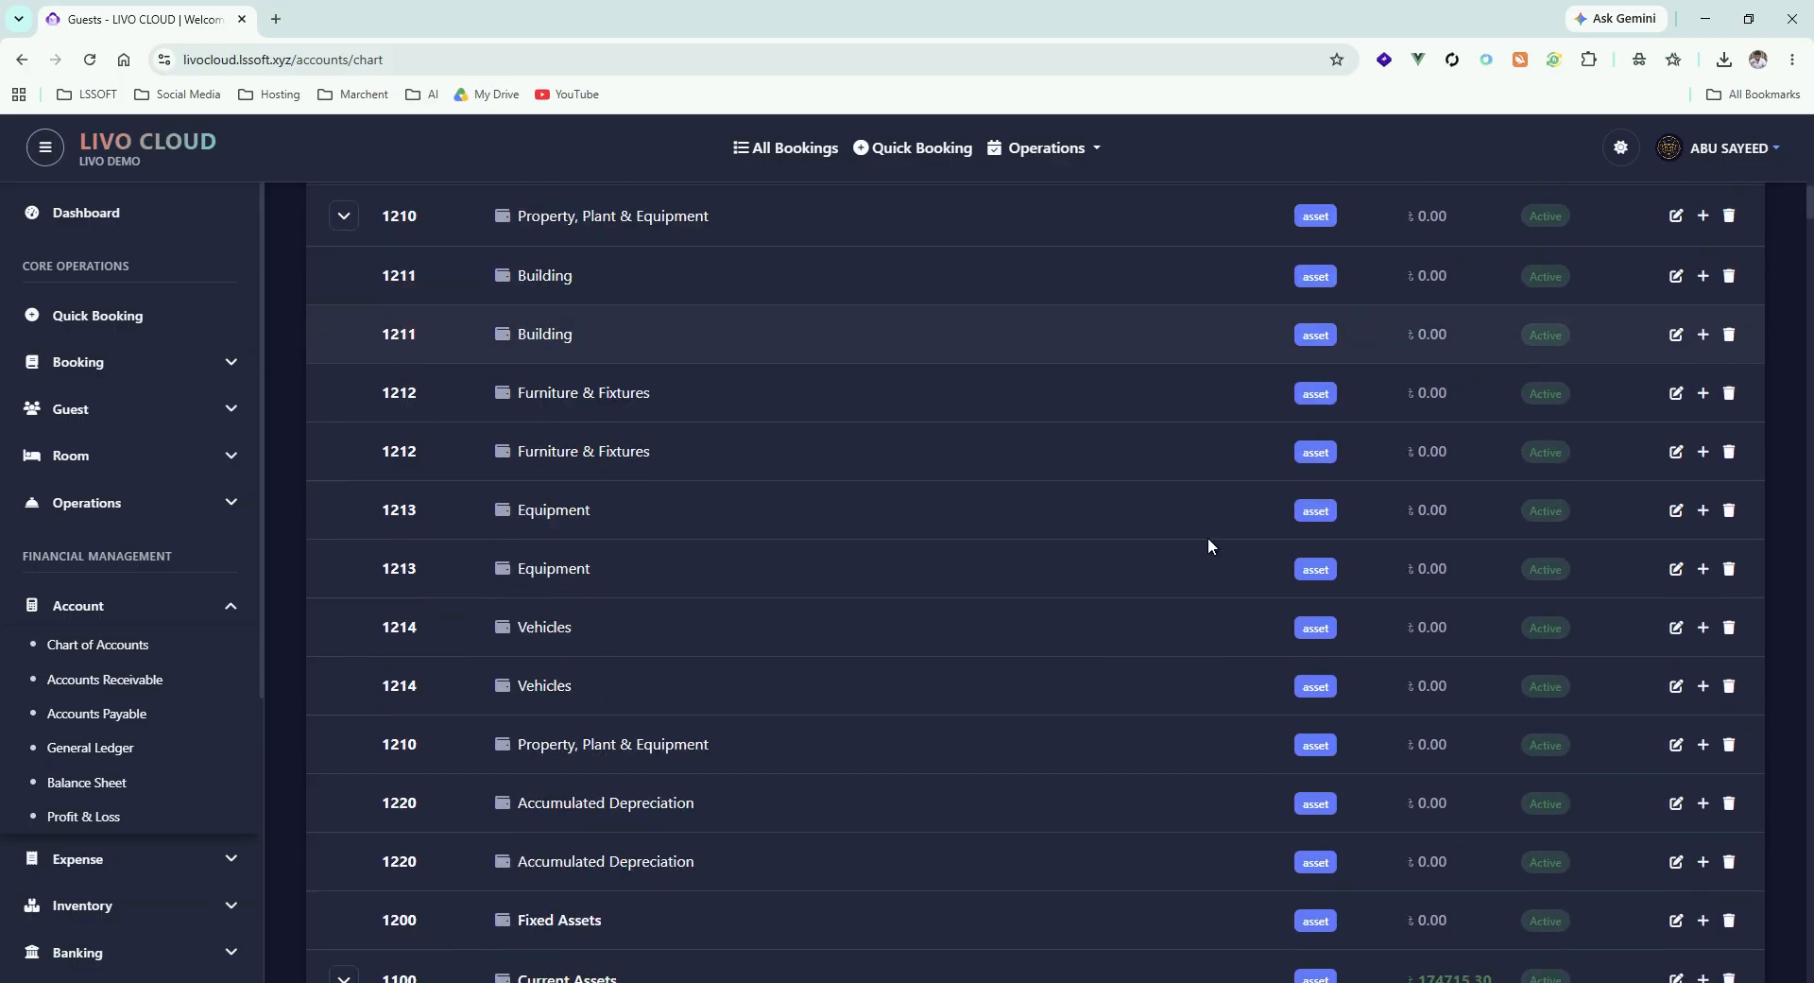
{"action": "scroll", "coordinate": [1293, 630], "scroll_direction": "up", "scroll_amount": 20}
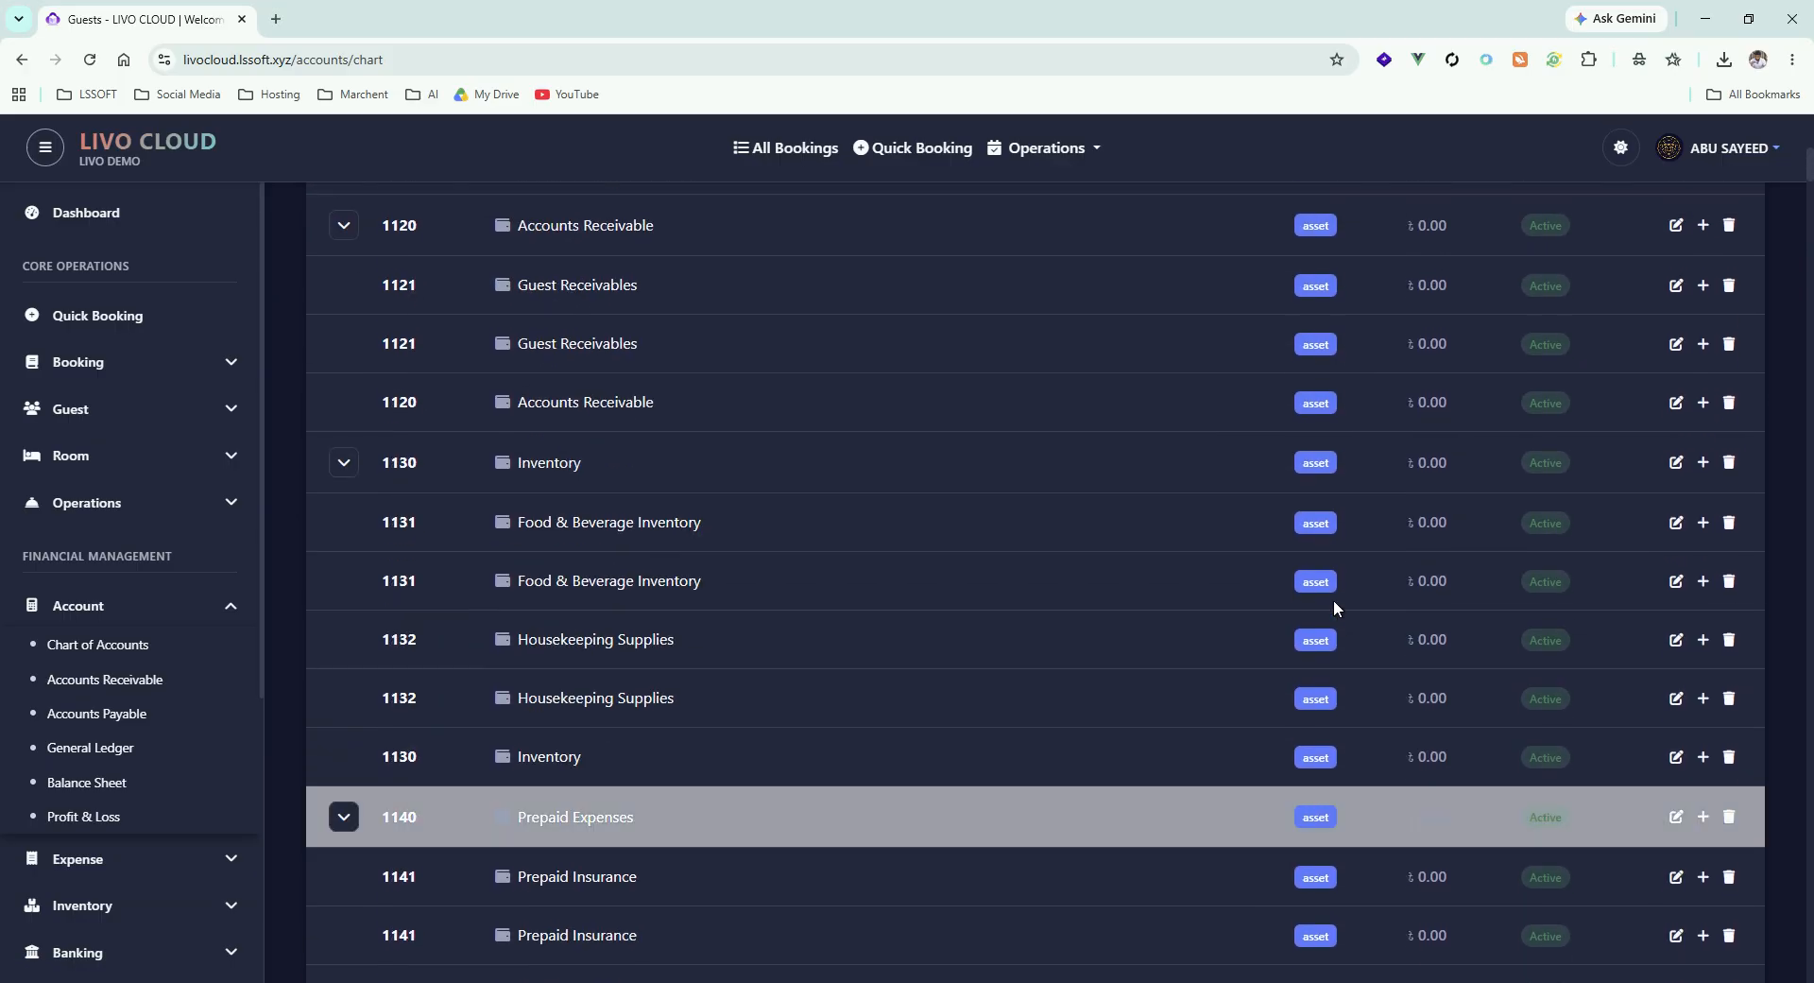
View the Accounts Payable page and examine the Profit & Loss Statement down to its profitability ratios
{"action": "scroll", "coordinate": [189, 566], "scroll_direction": "down", "scroll_amount": 2}
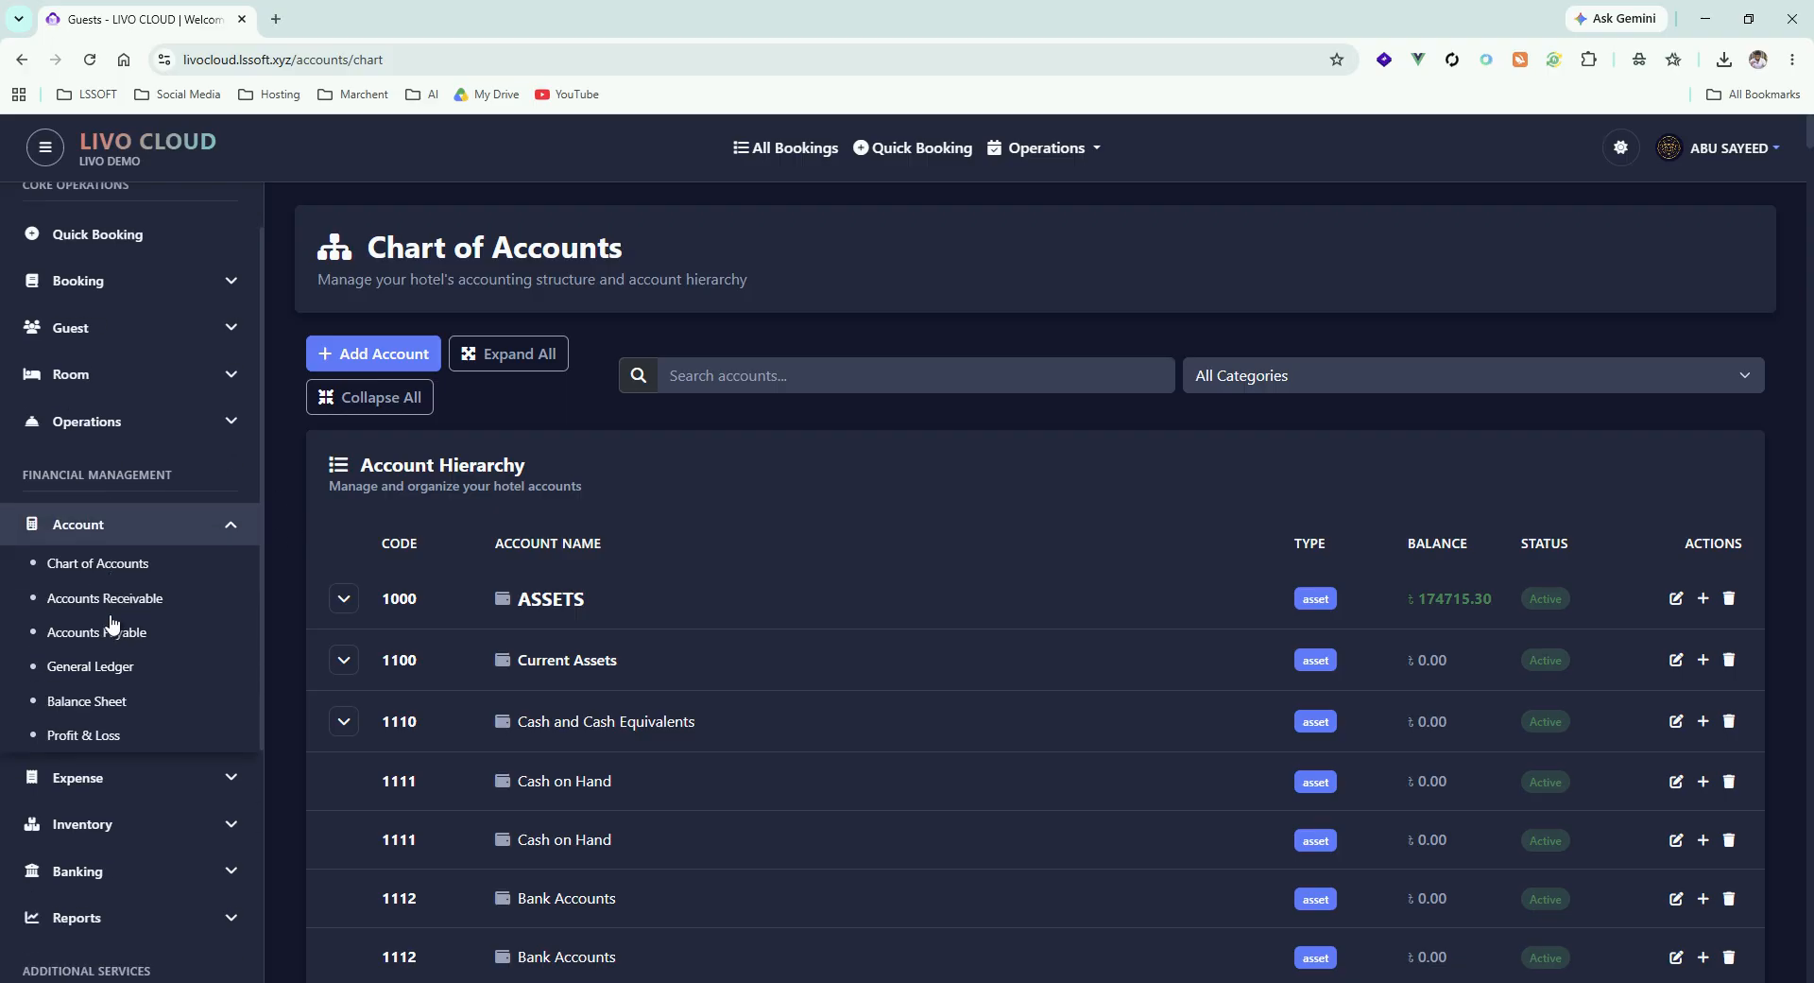
{"action": "left_click", "coordinate": [189, 518]}
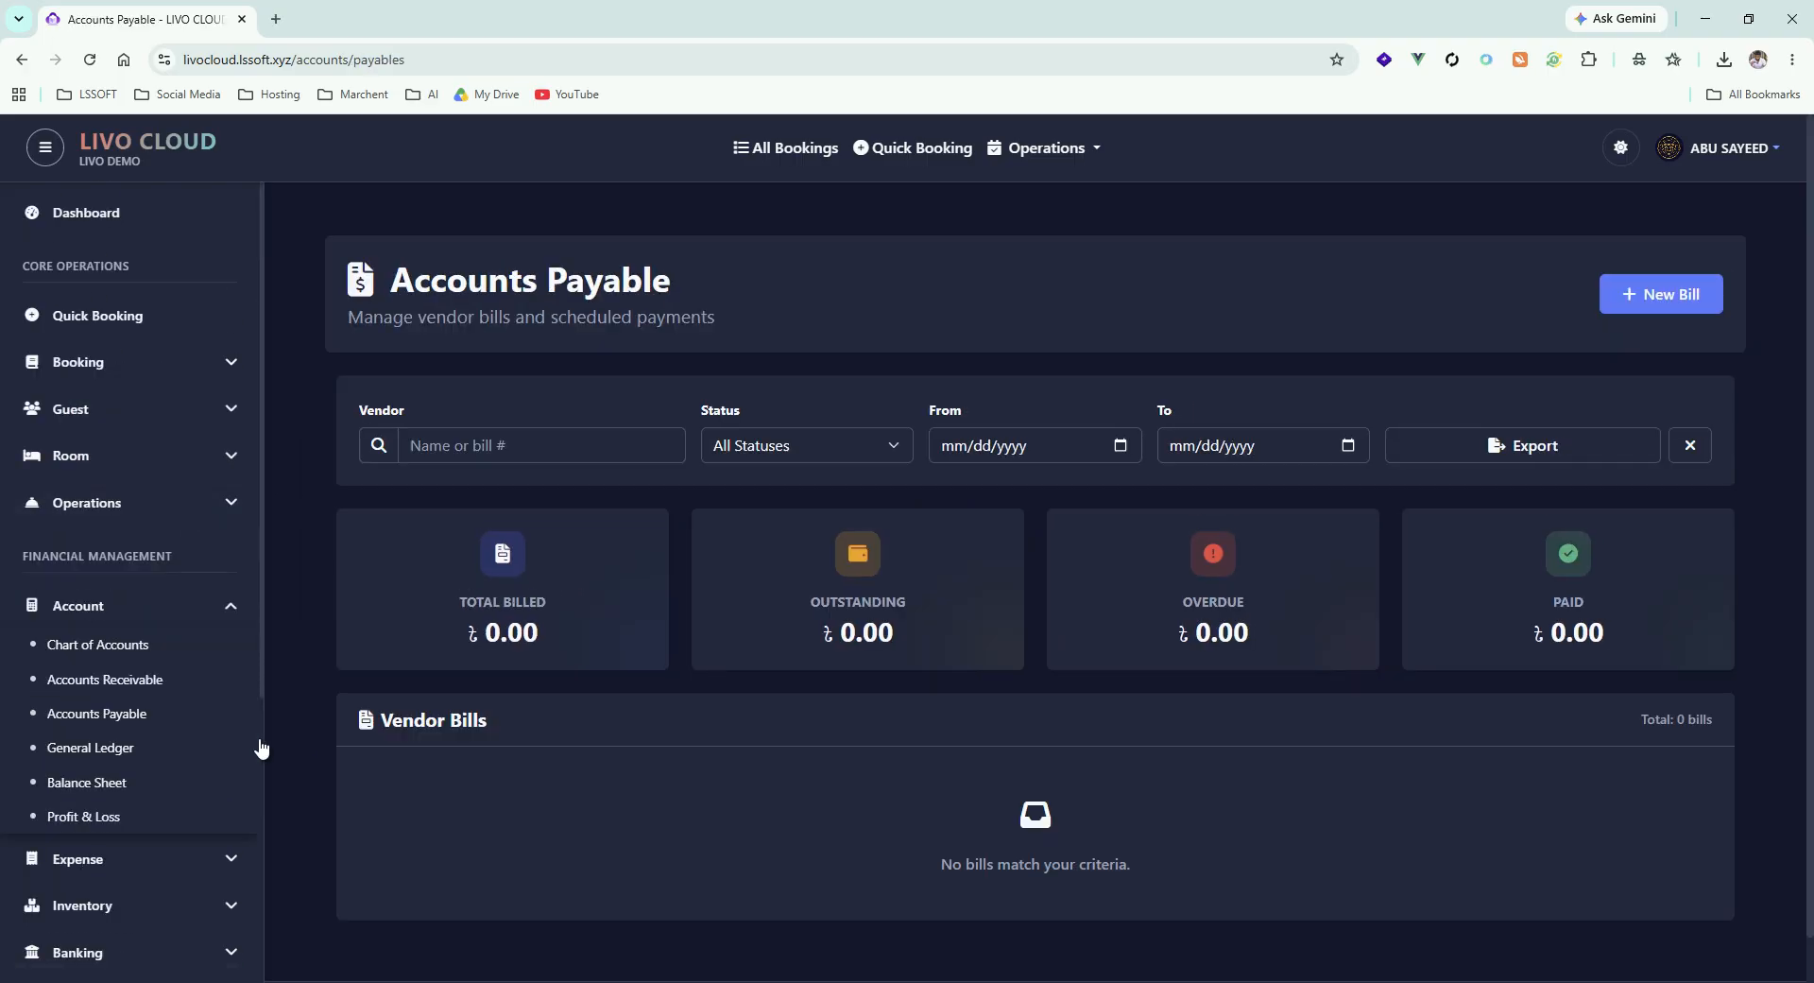
{"action": "scroll", "coordinate": [245, 732], "scroll_direction": "down", "scroll_amount": 2}
{"action": "left_click", "coordinate": [106, 646]}
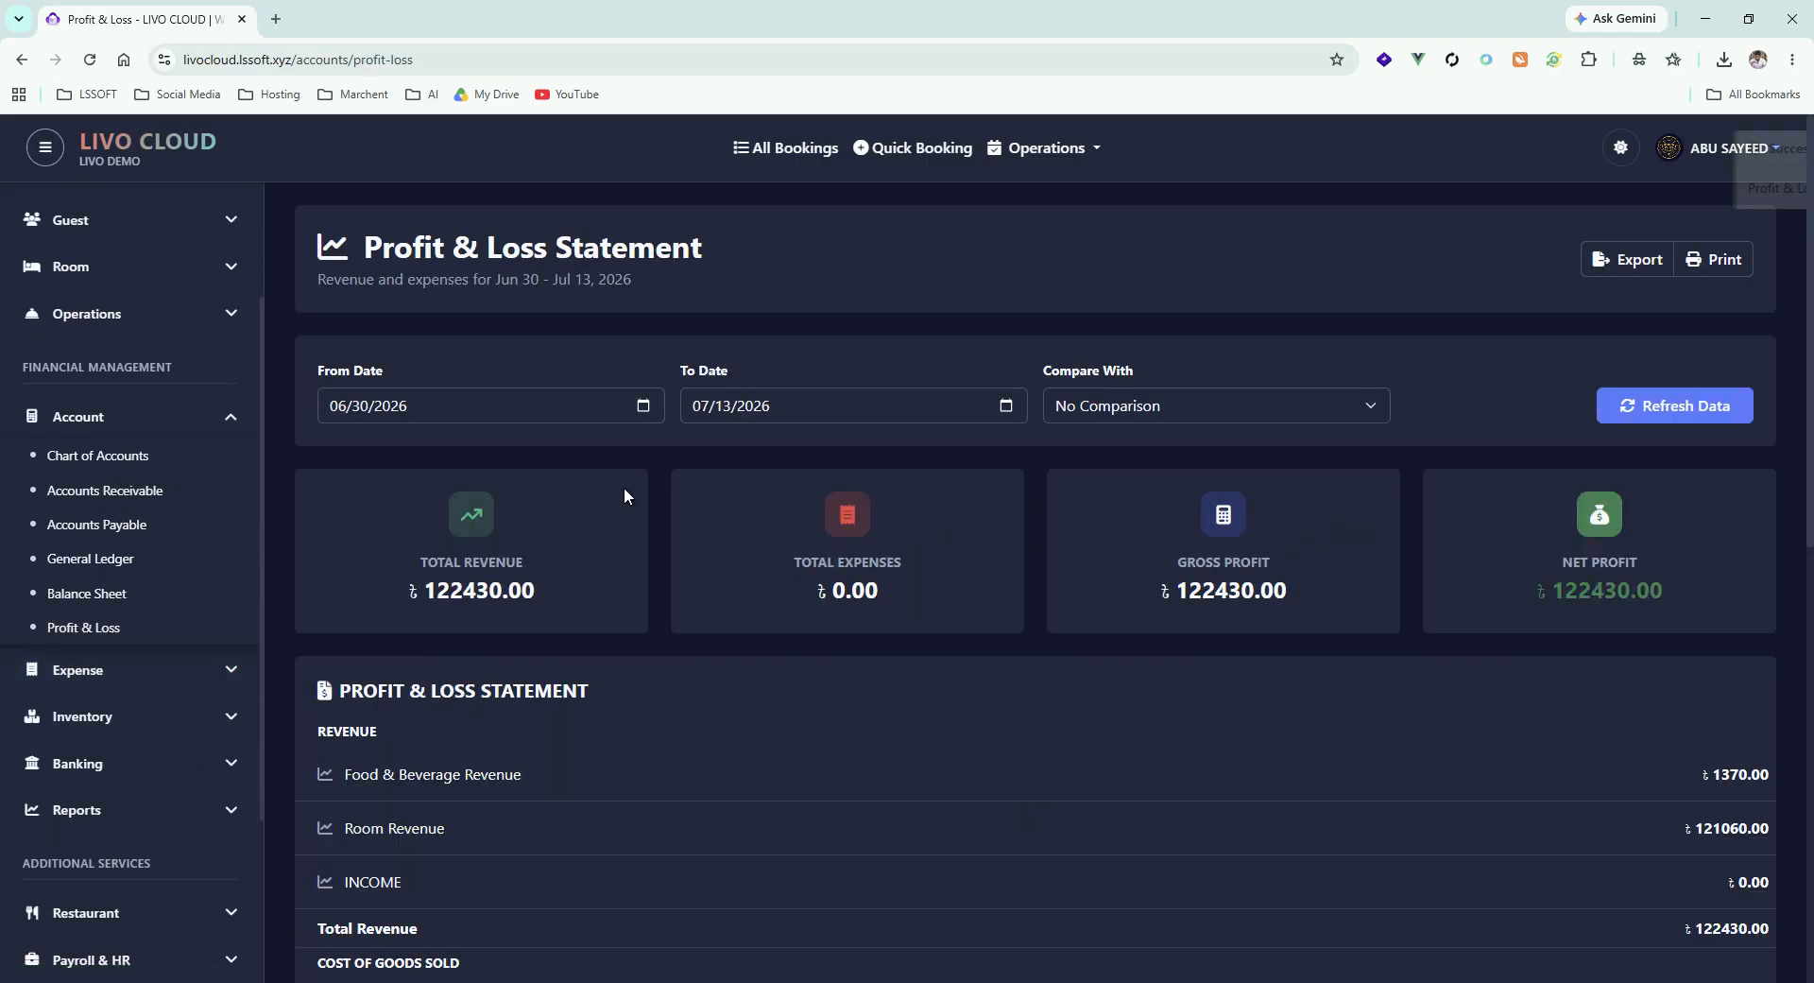
{"action": "scroll", "coordinate": [888, 482], "scroll_direction": "down", "scroll_amount": 8}
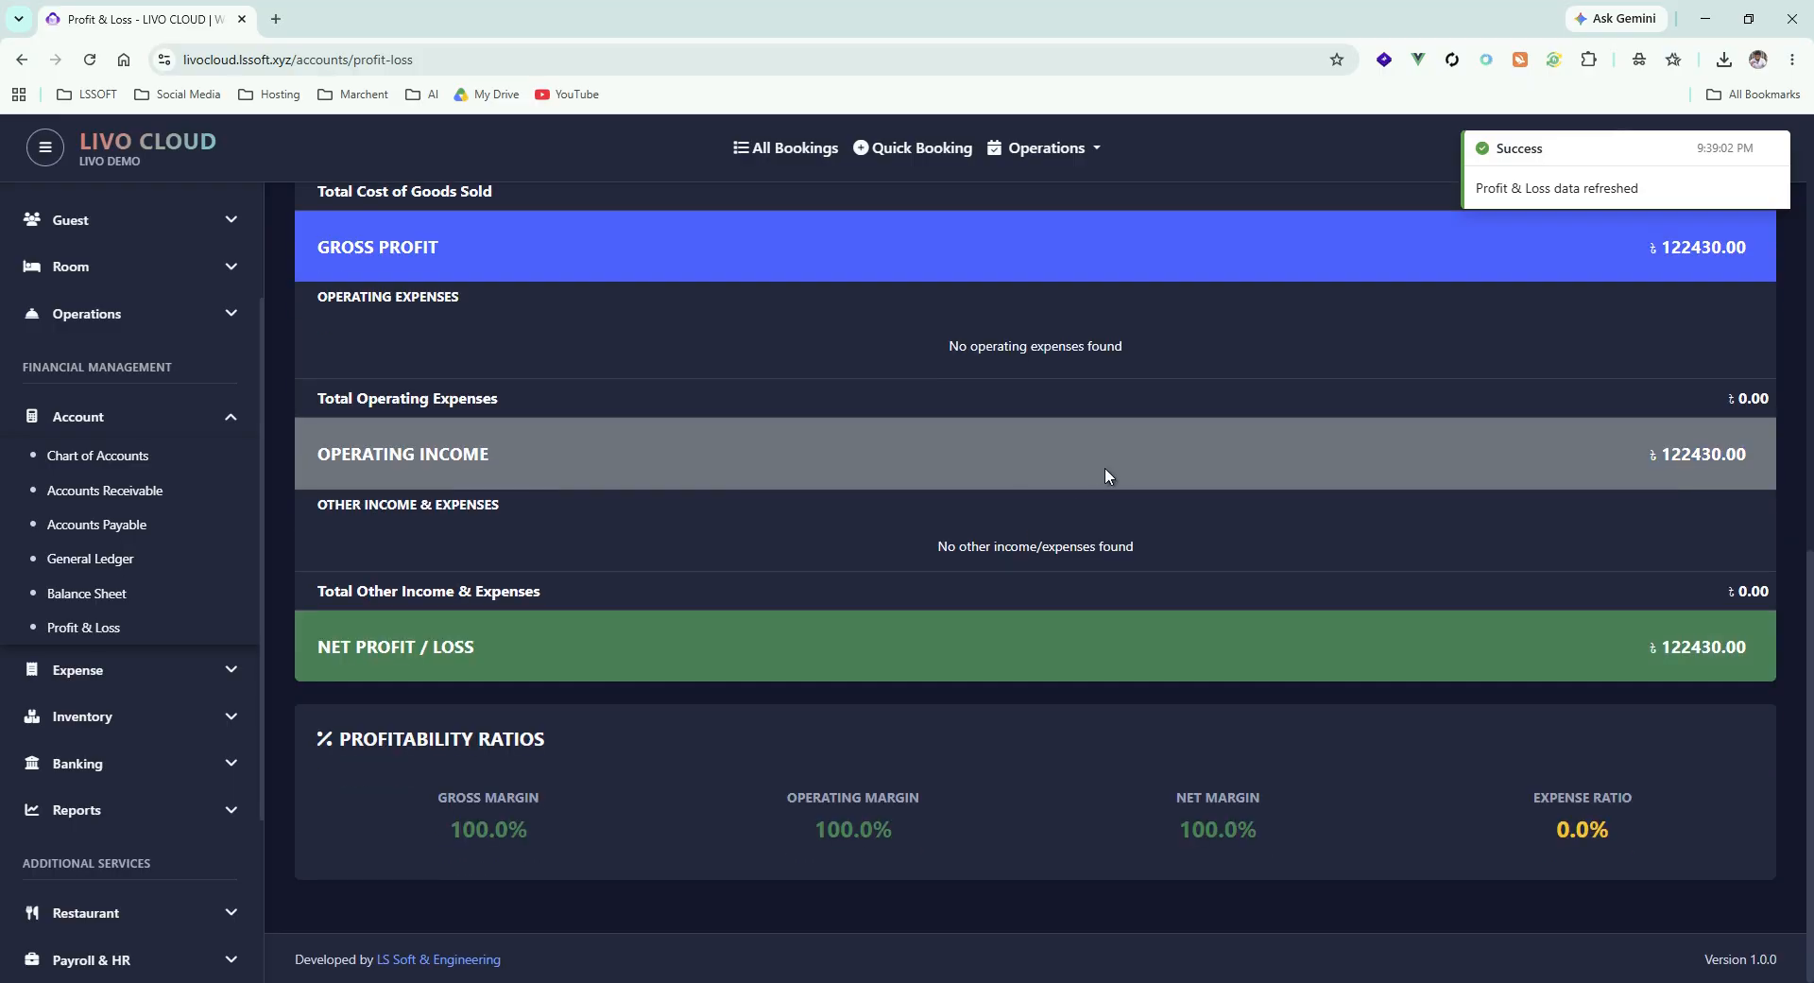
{"action": "scroll", "coordinate": [1106, 473], "scroll_direction": "up", "scroll_amount": 10}
Tour the expense section's Add Expense, Expense List, Expense Categories and Expense Reports pages
{"action": "scroll", "coordinate": [151, 661], "scroll_direction": "down", "scroll_amount": 3}
{"action": "left_click", "coordinate": [179, 415]}
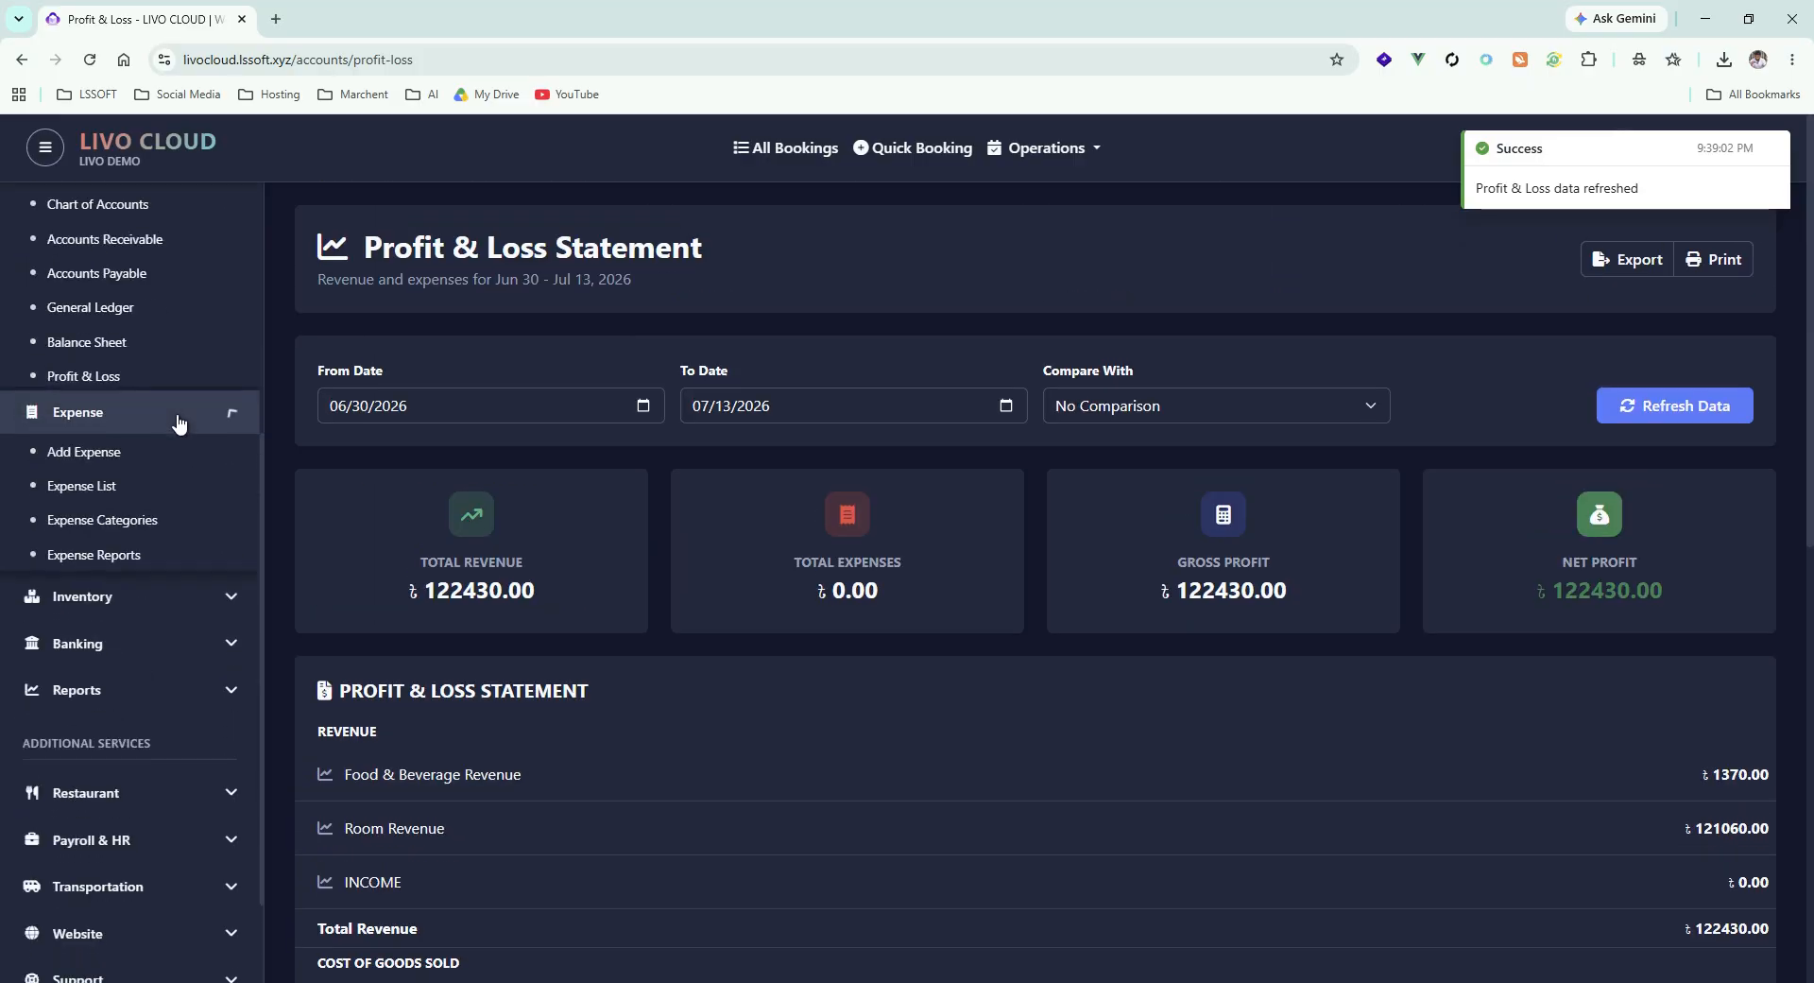
{"action": "left_click", "coordinate": [87, 320]}
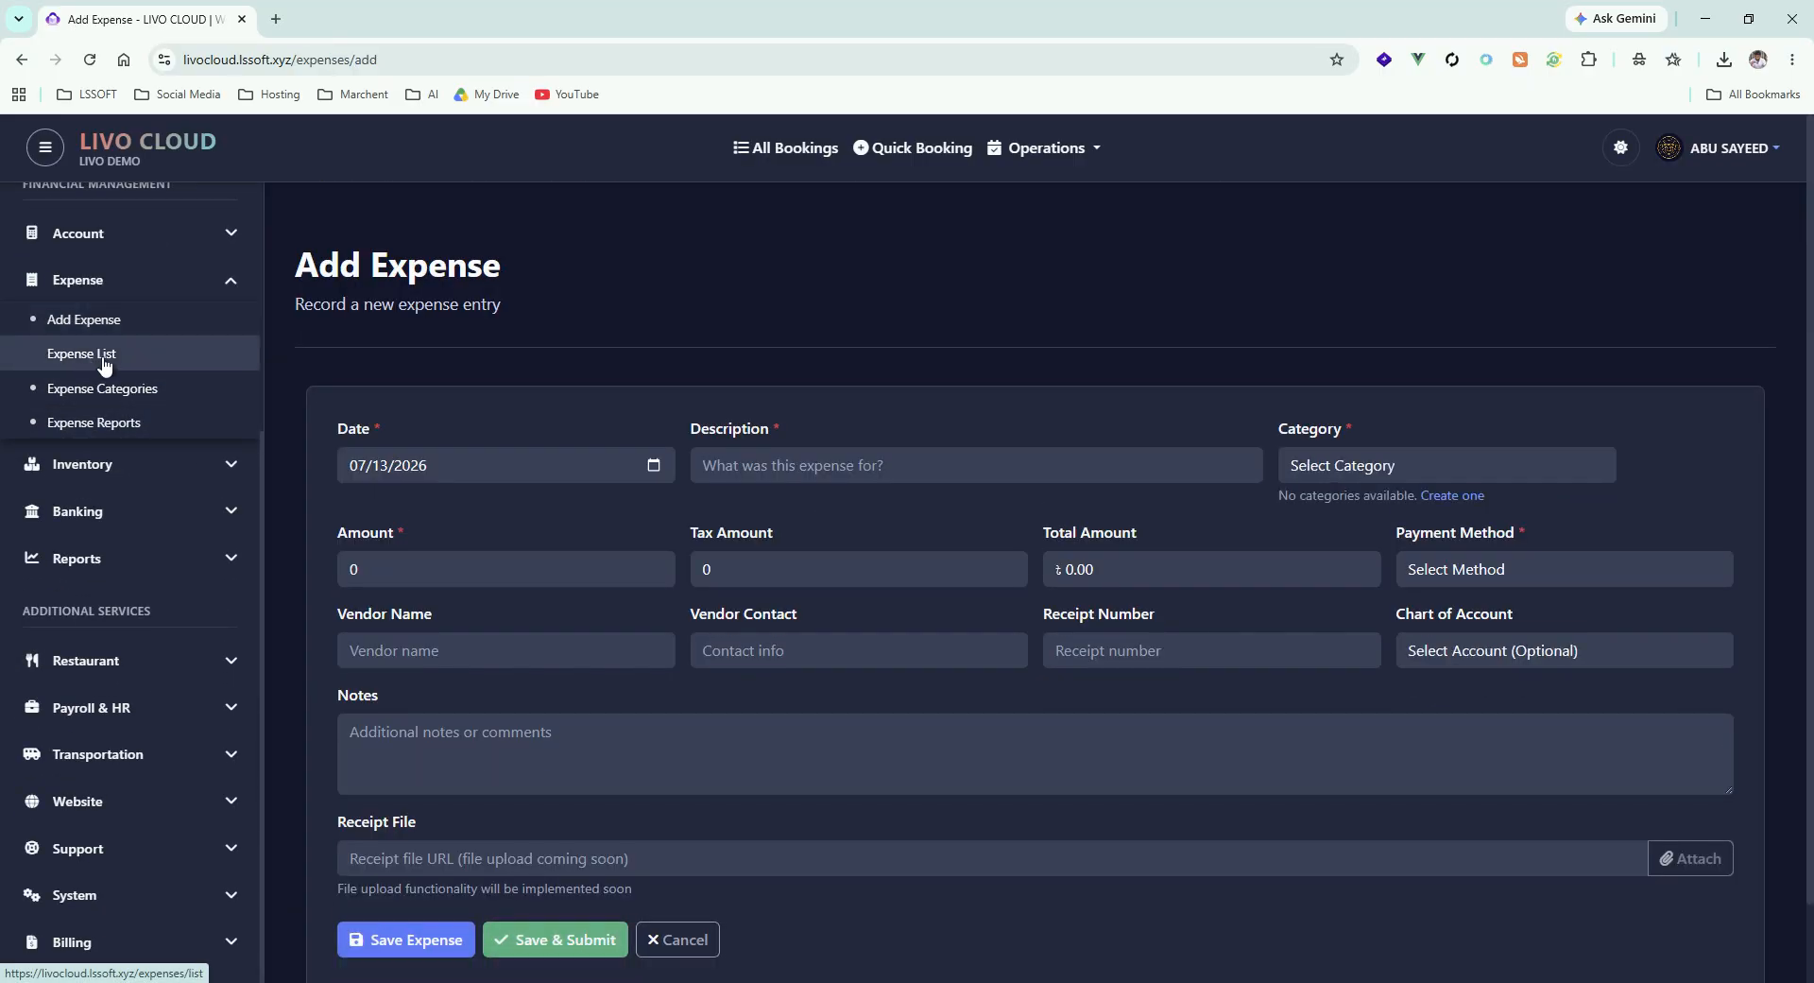
{"action": "left_click", "coordinate": [104, 366]}
{"action": "left_click", "coordinate": [75, 390]}
{"action": "left_click", "coordinate": [113, 422]}
View the inventory section's Inventory Items, Stock Levels and Suppliers pages
{"action": "left_click", "coordinate": [248, 467]}
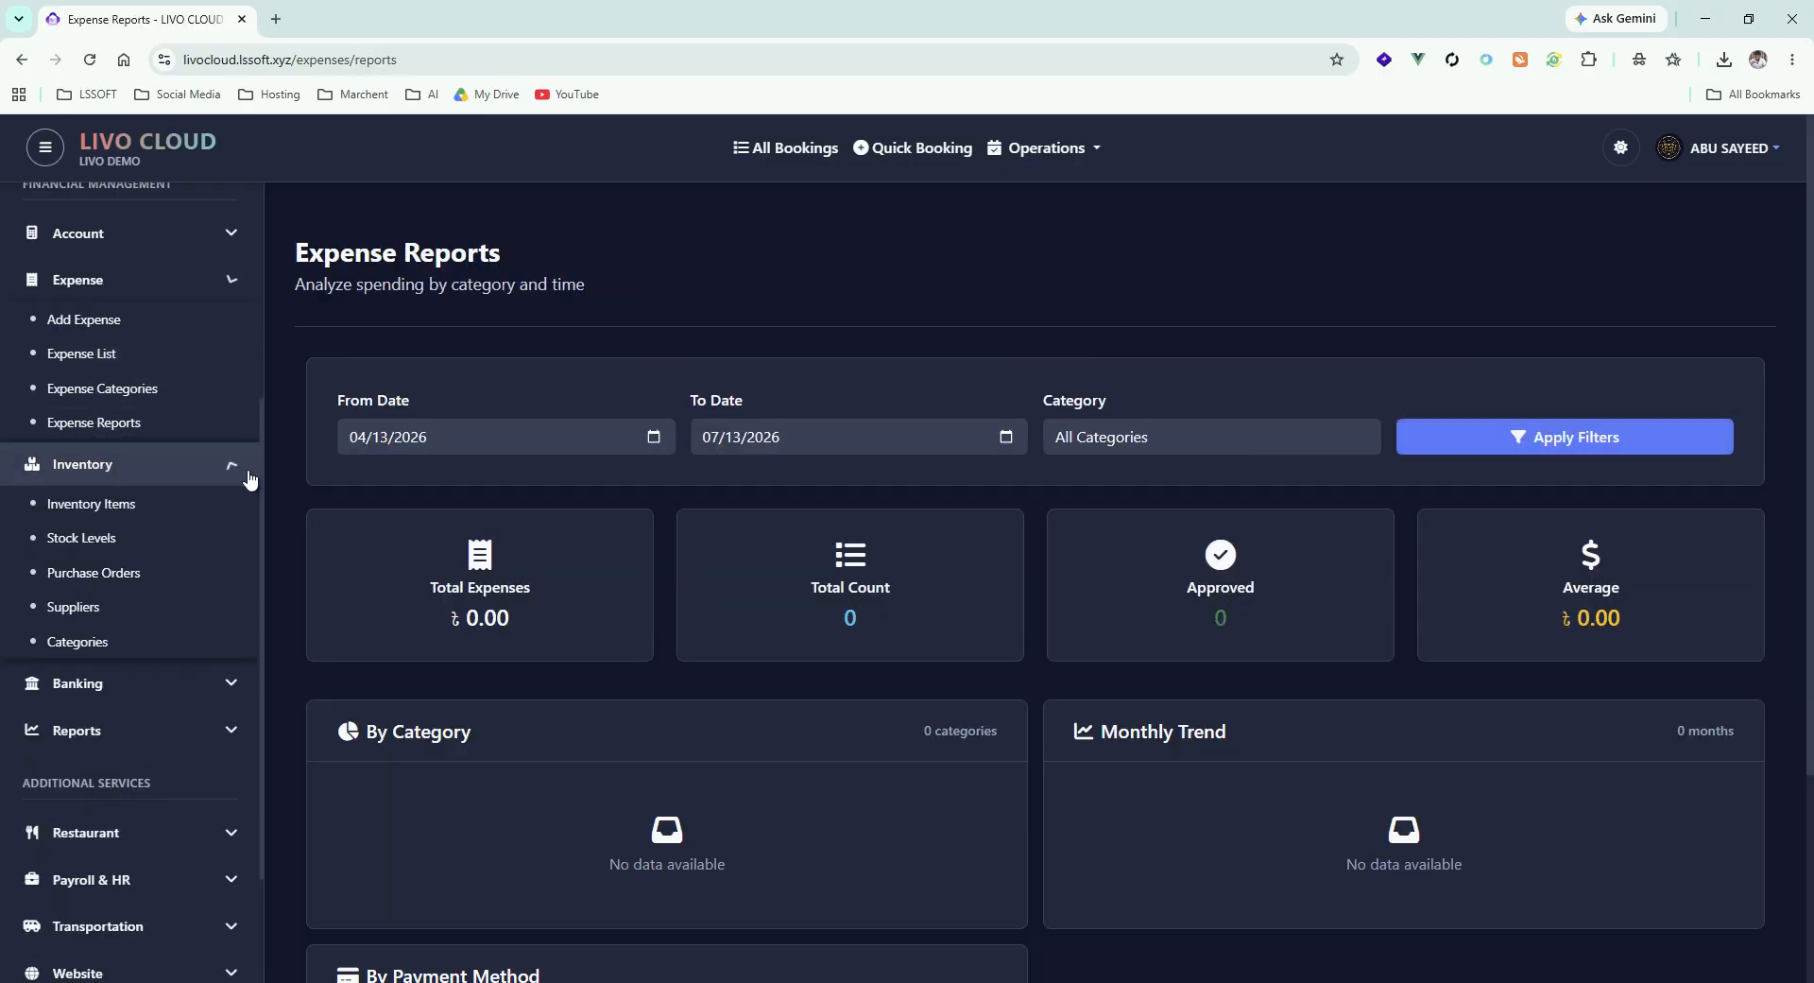
{"action": "left_click", "coordinate": [92, 366]}
{"action": "scroll", "coordinate": [270, 403], "scroll_direction": "down", "scroll_amount": 2}
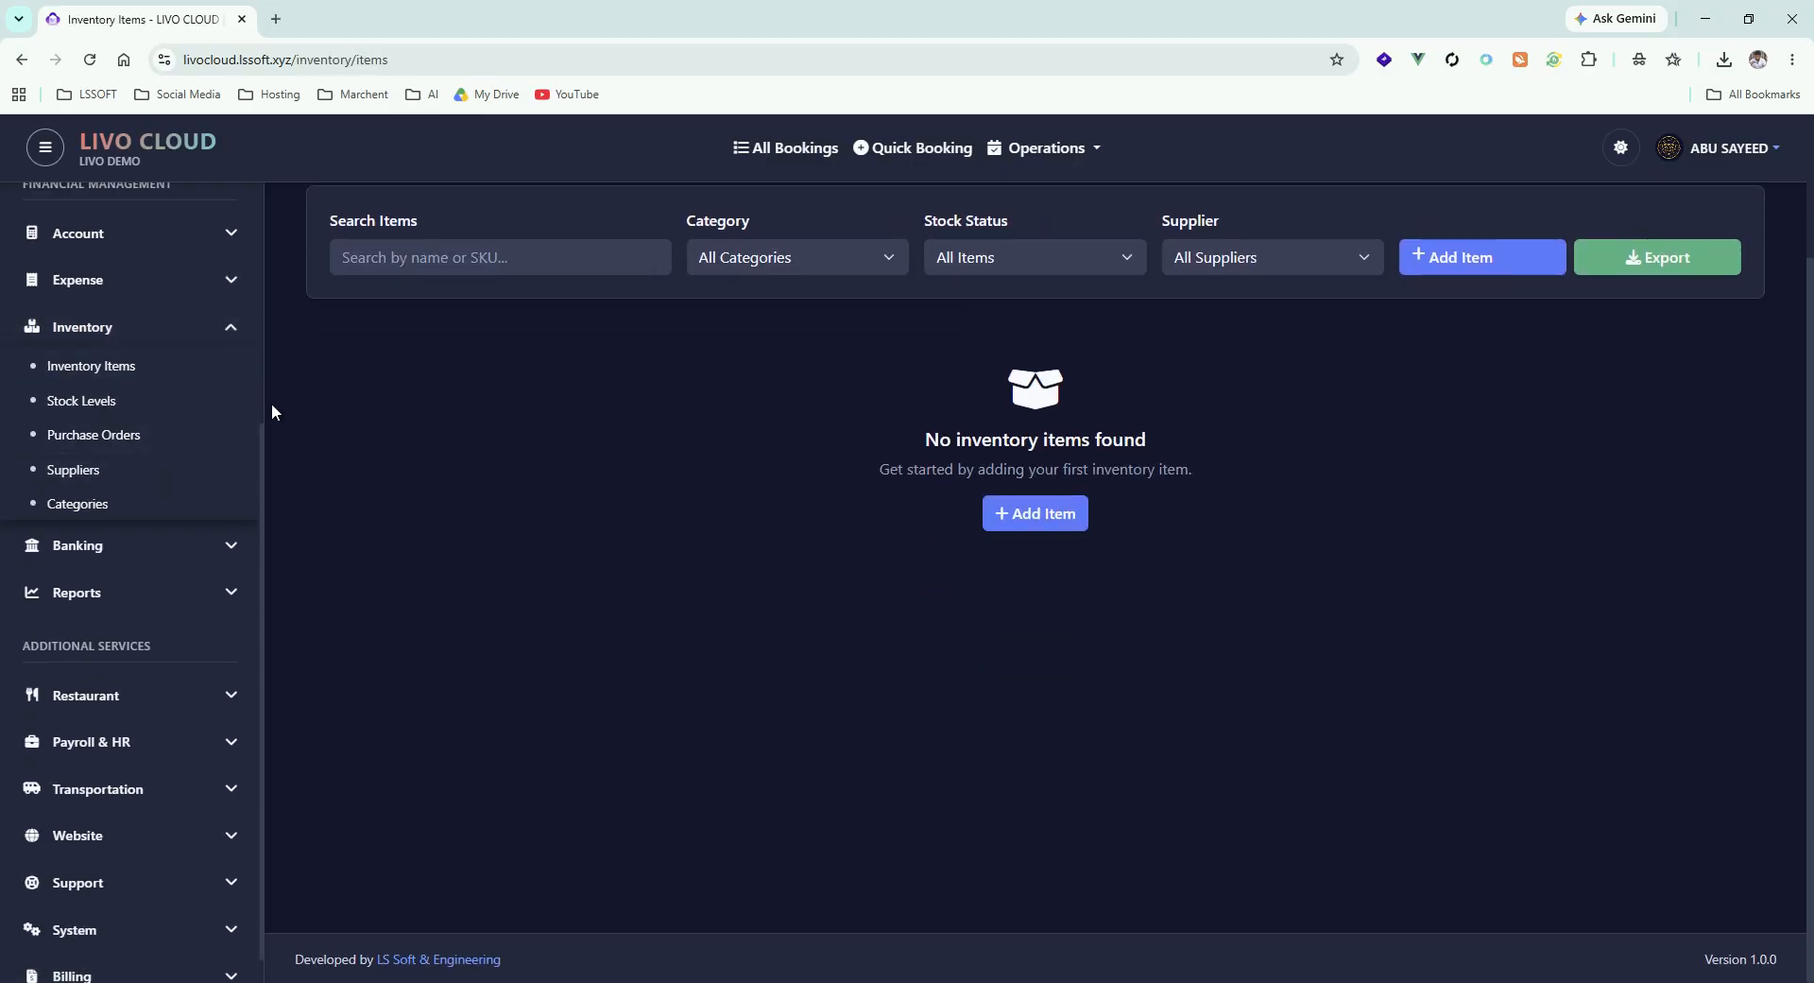
{"action": "left_click", "coordinate": [178, 400]}
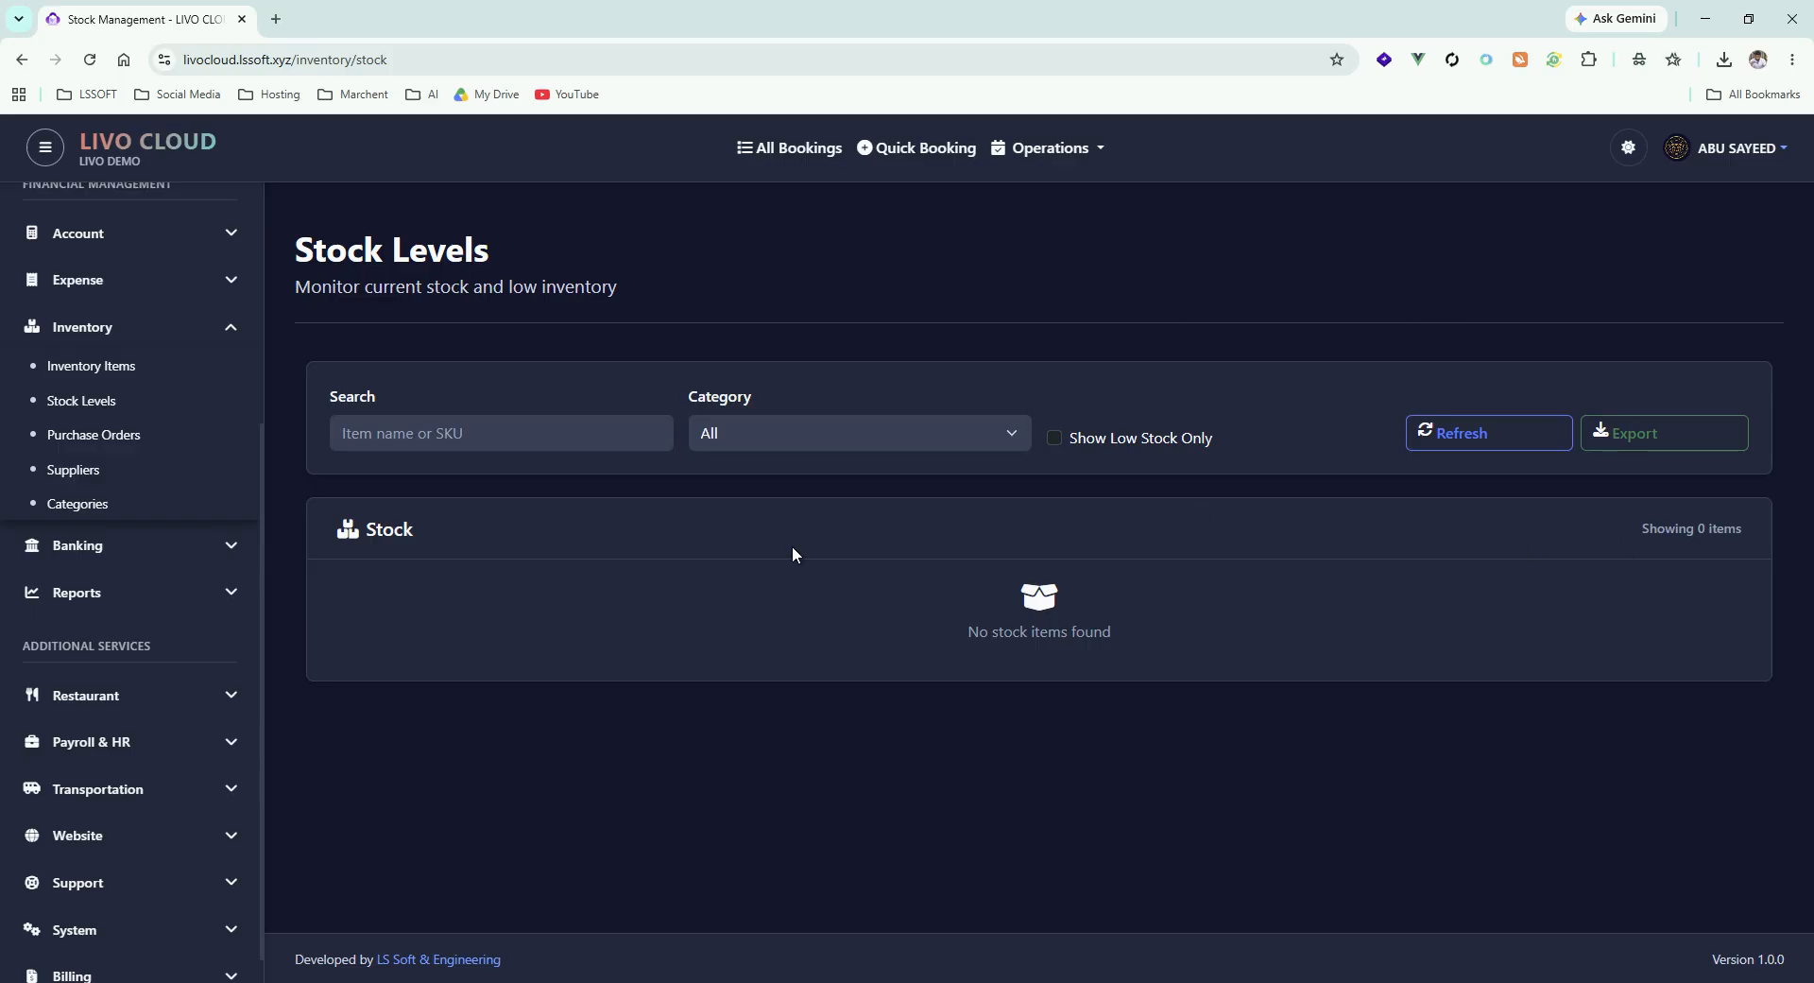
{"action": "left_click", "coordinate": [180, 477]}
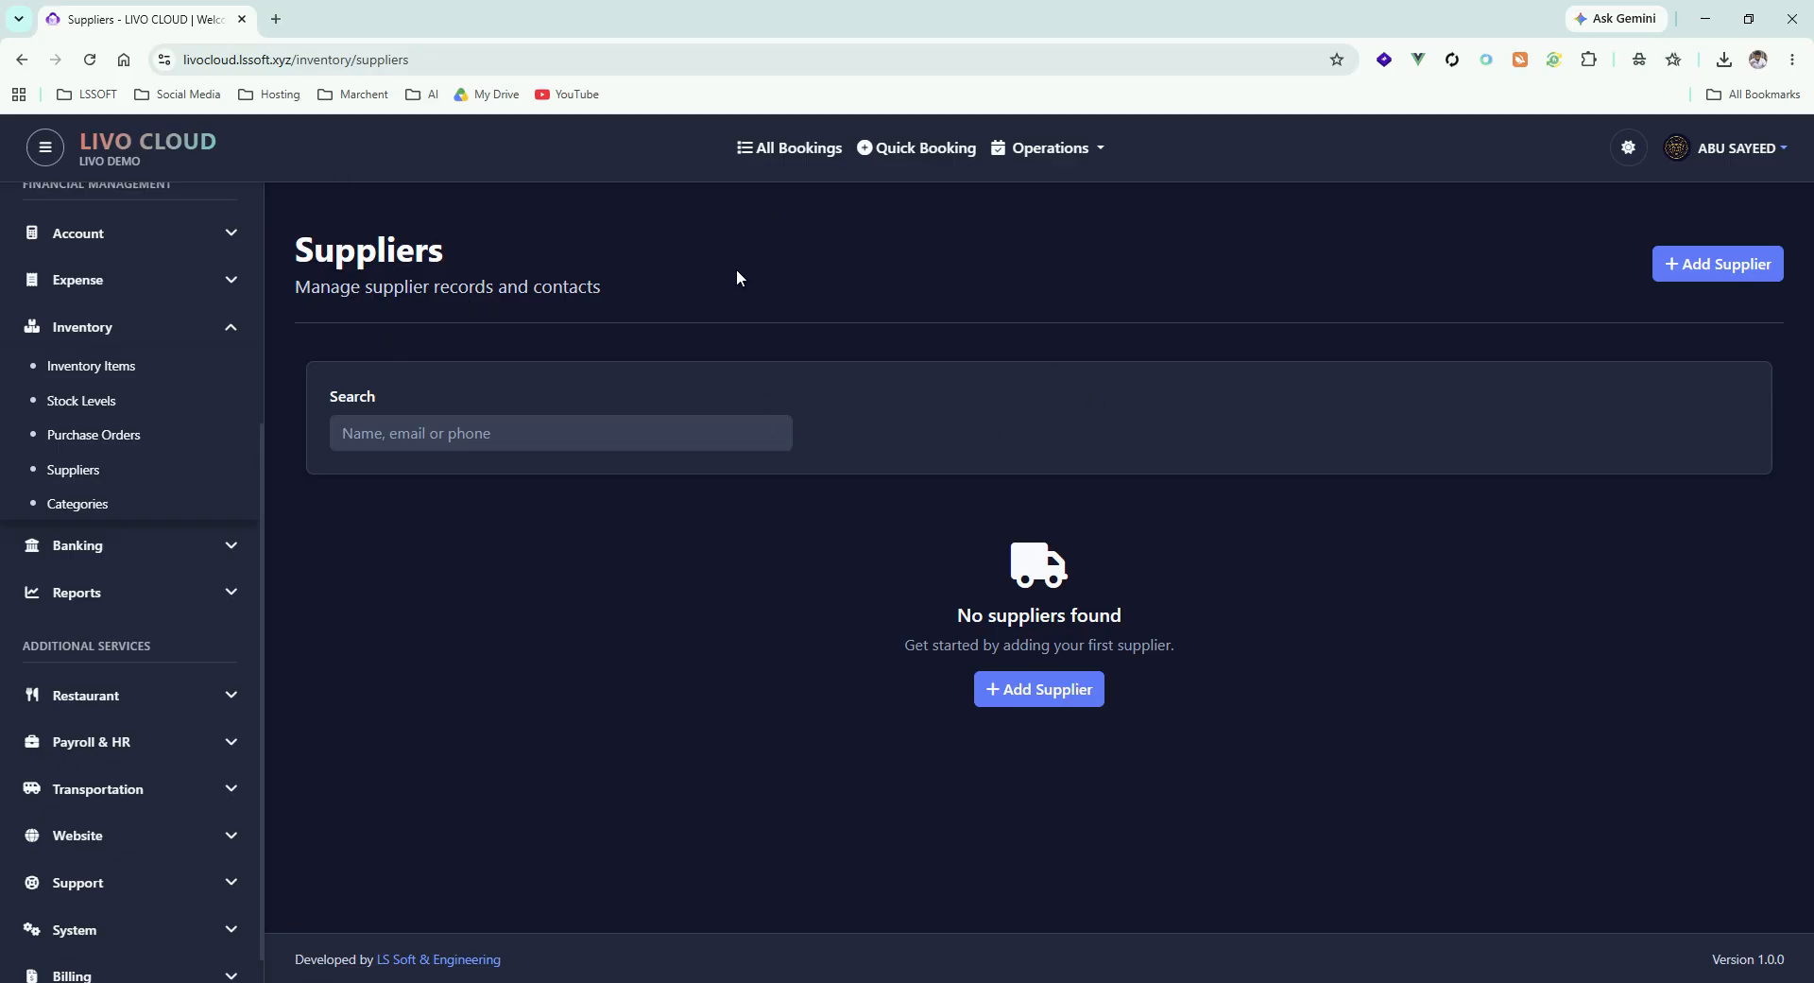
View the Bank Loans page and examine the Occupancy Report down to its daily occupancy details
{"action": "left_click", "coordinate": [152, 513]}
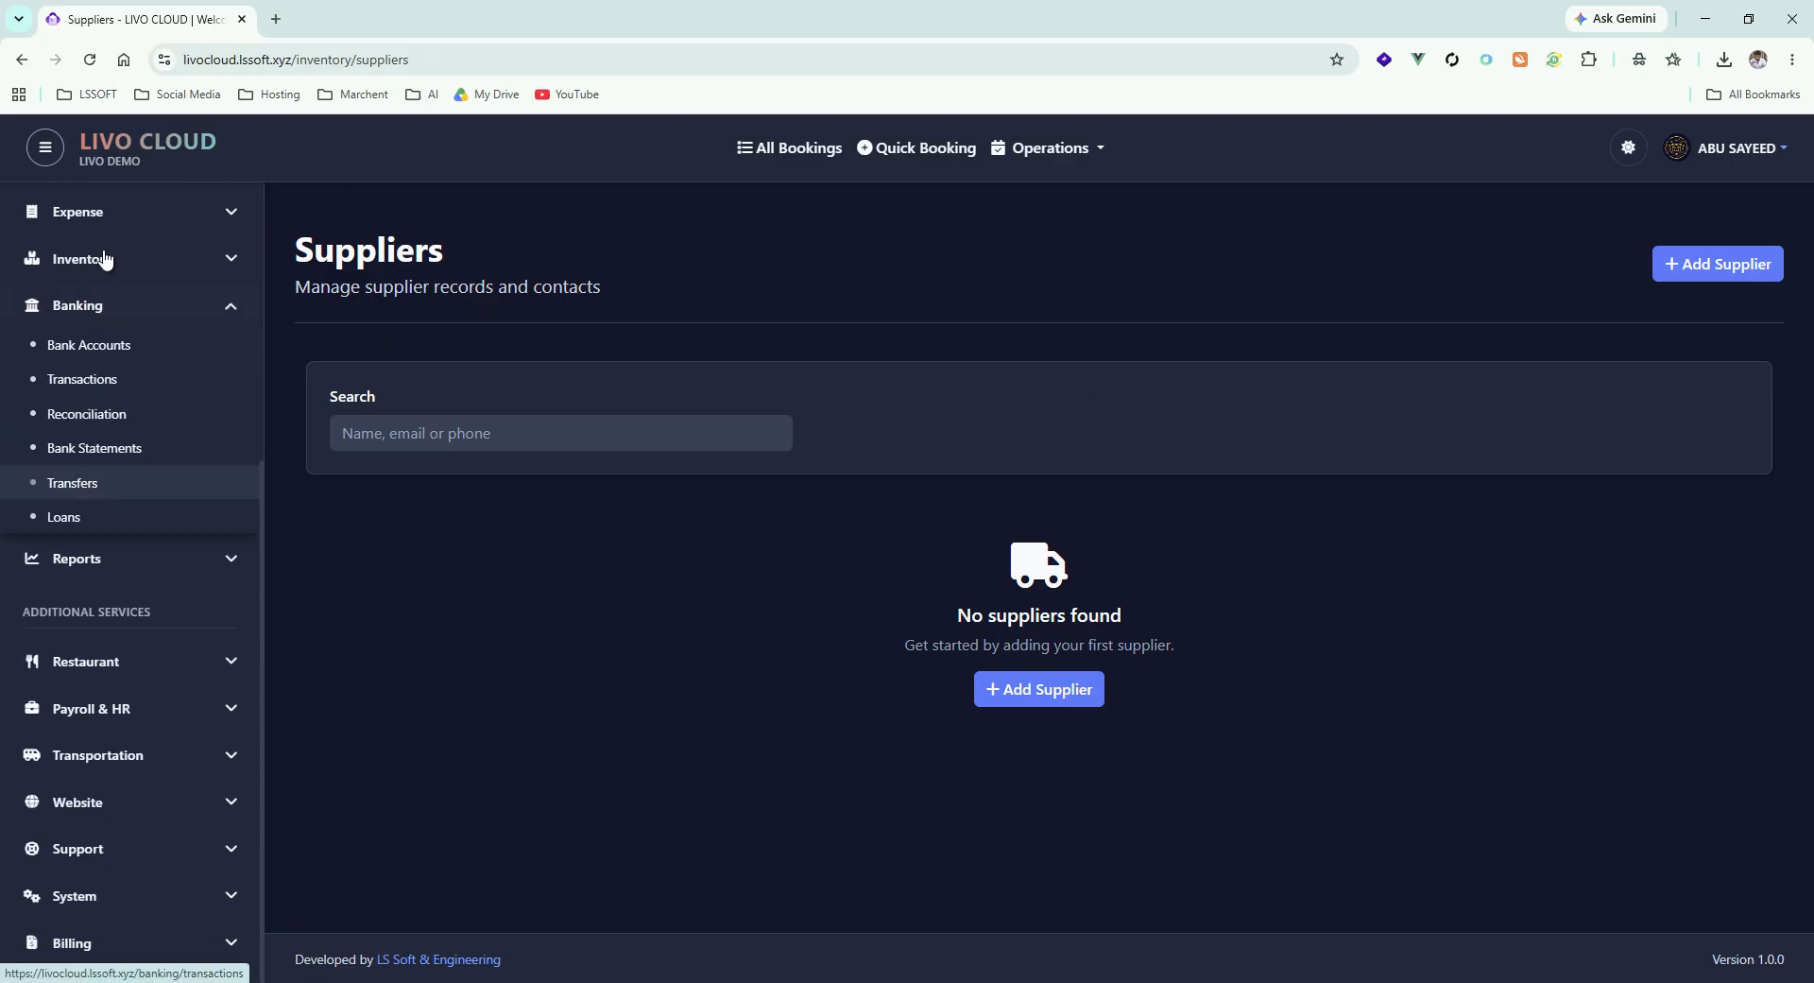
{"action": "left_click", "coordinate": [200, 522]}
{"action": "left_click", "coordinate": [195, 567]}
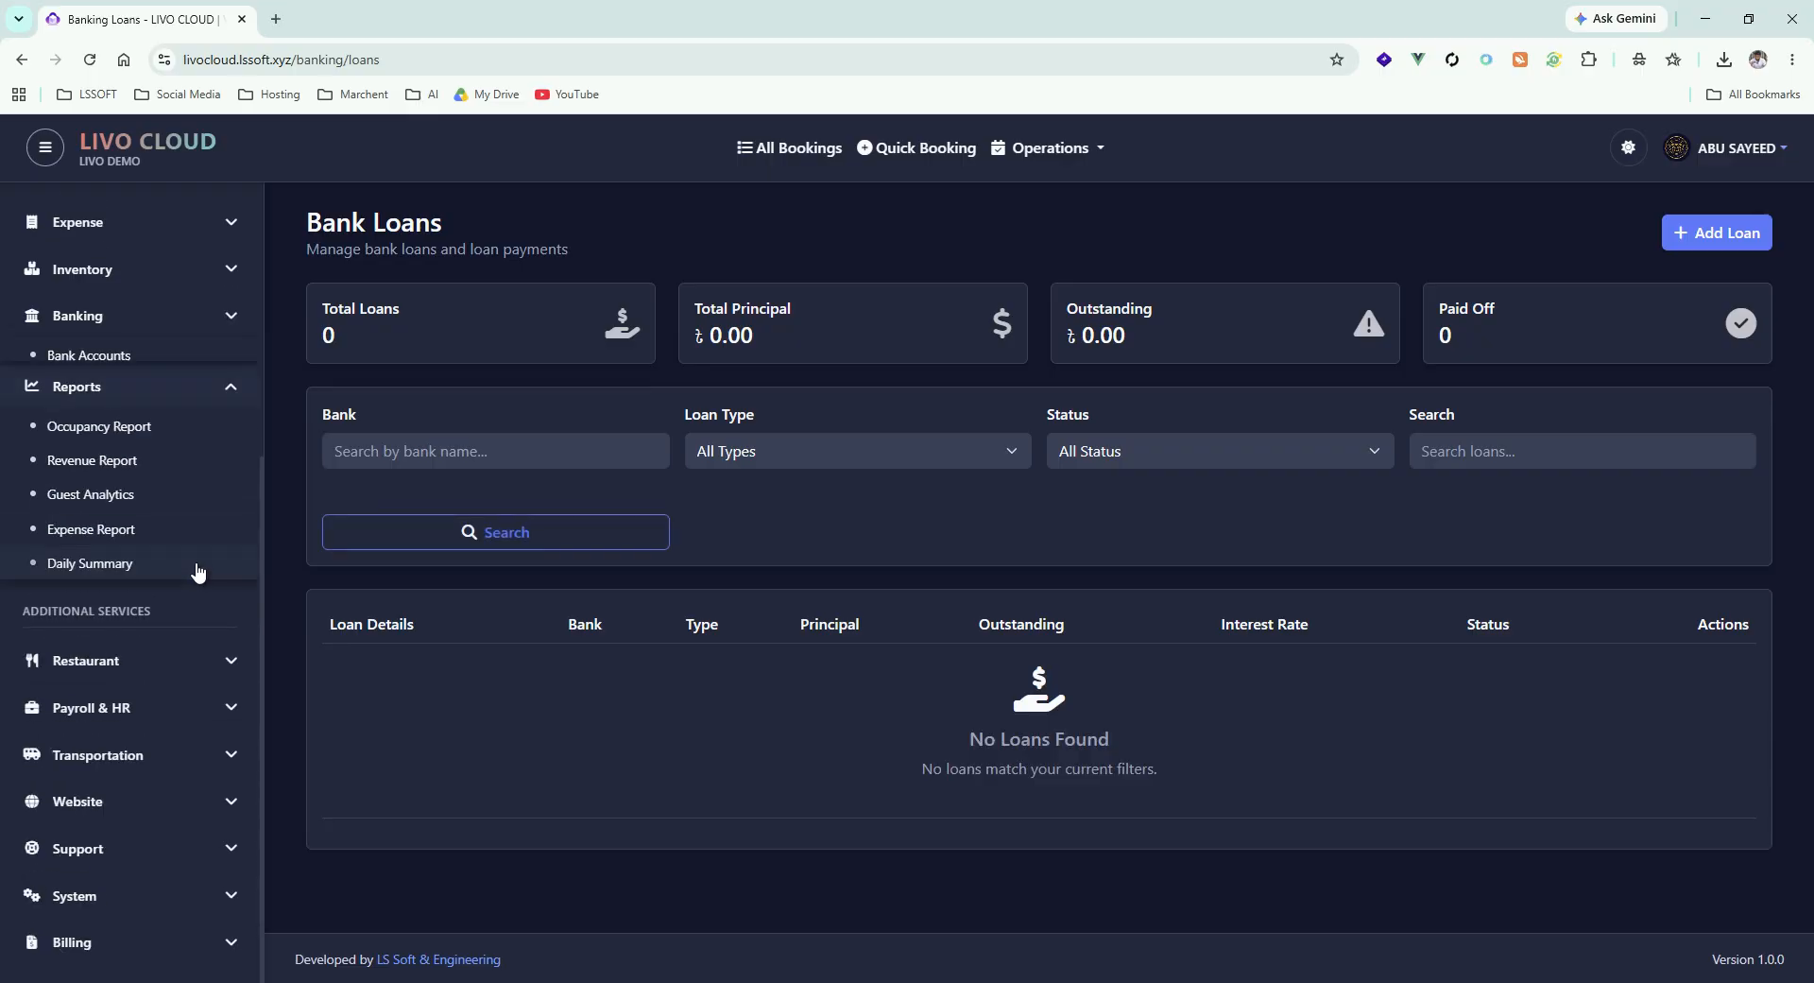
{"action": "left_click", "coordinate": [117, 436]}
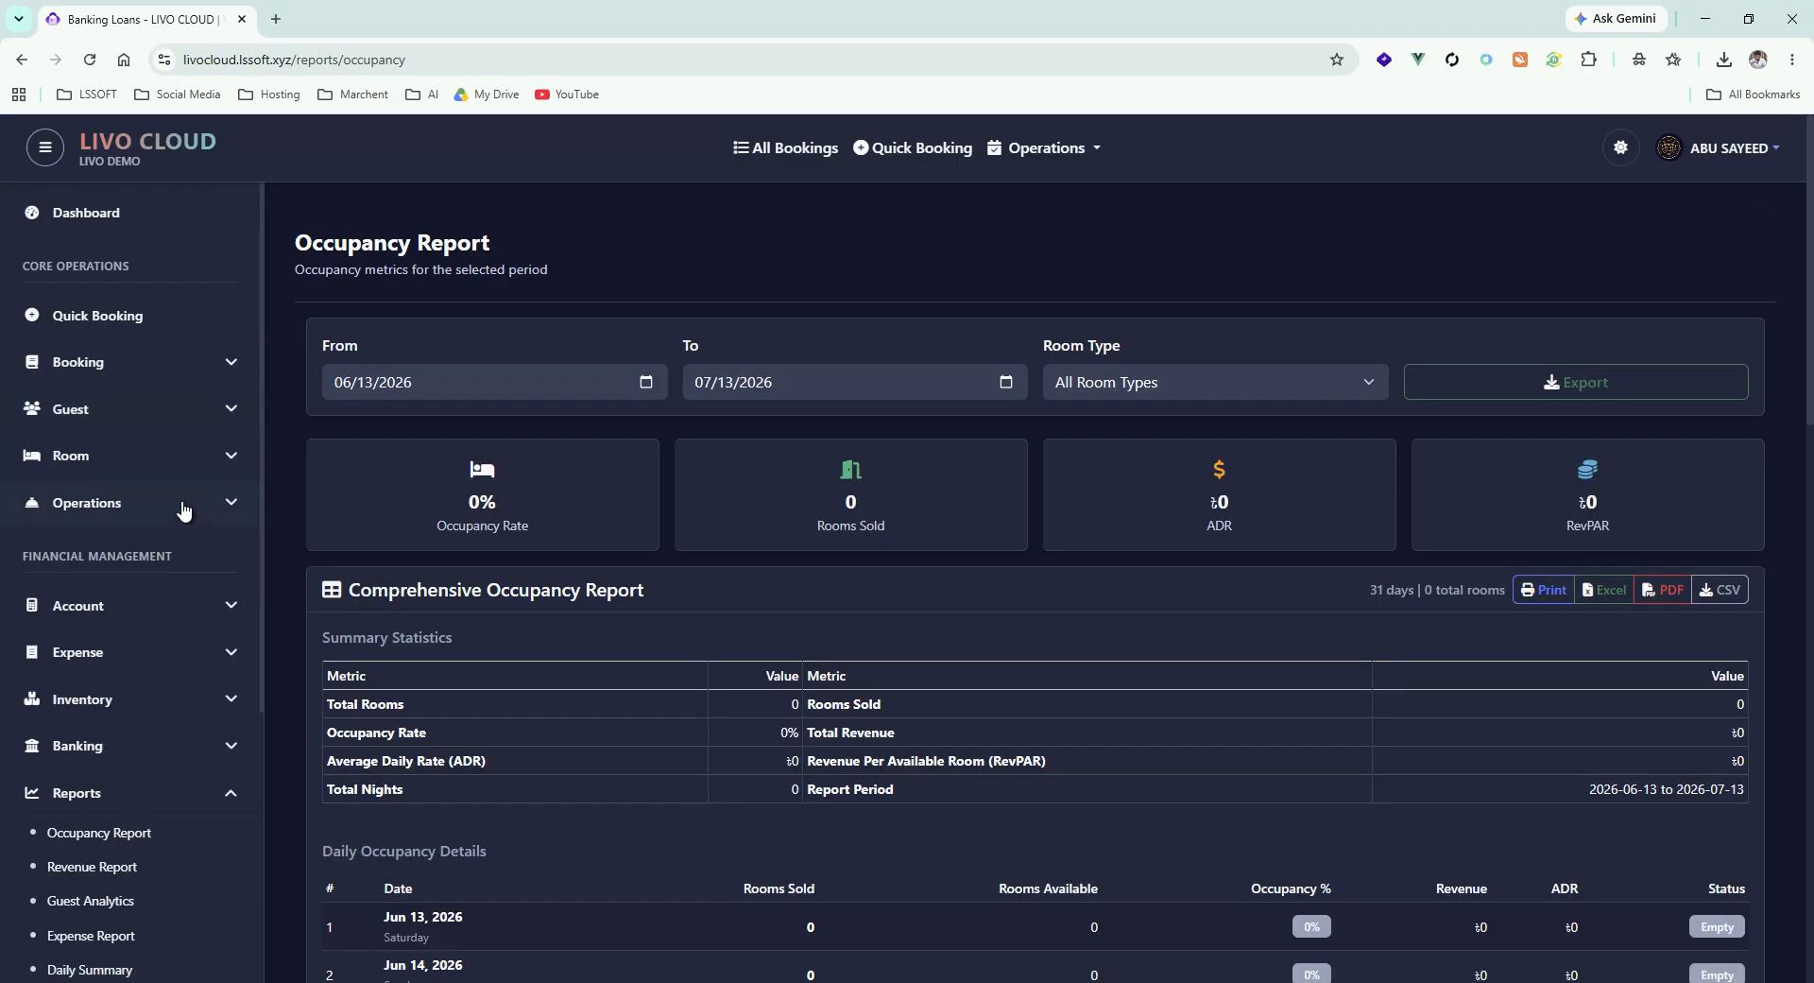
{"action": "scroll", "coordinate": [184, 512], "scroll_direction": "down", "scroll_amount": 4}
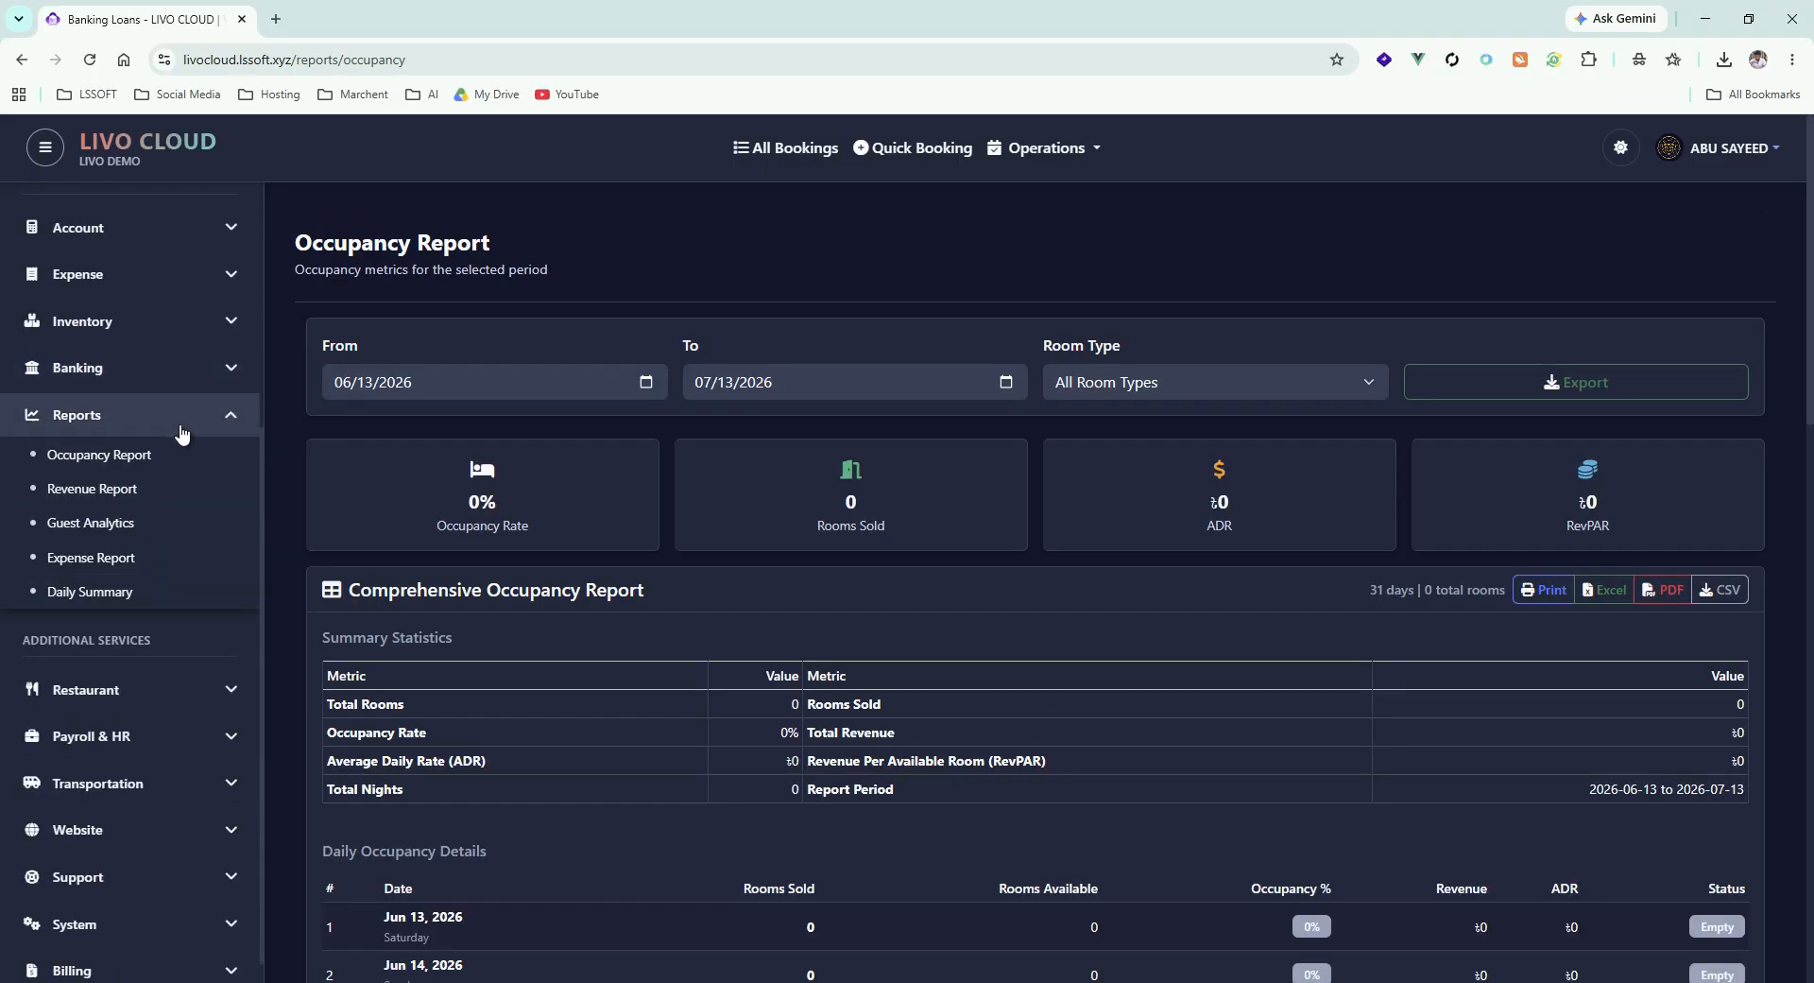
{"action": "left_click", "coordinate": [182, 435]}
{"action": "scroll", "coordinate": [126, 659], "scroll_direction": "down", "scroll_amount": 7}
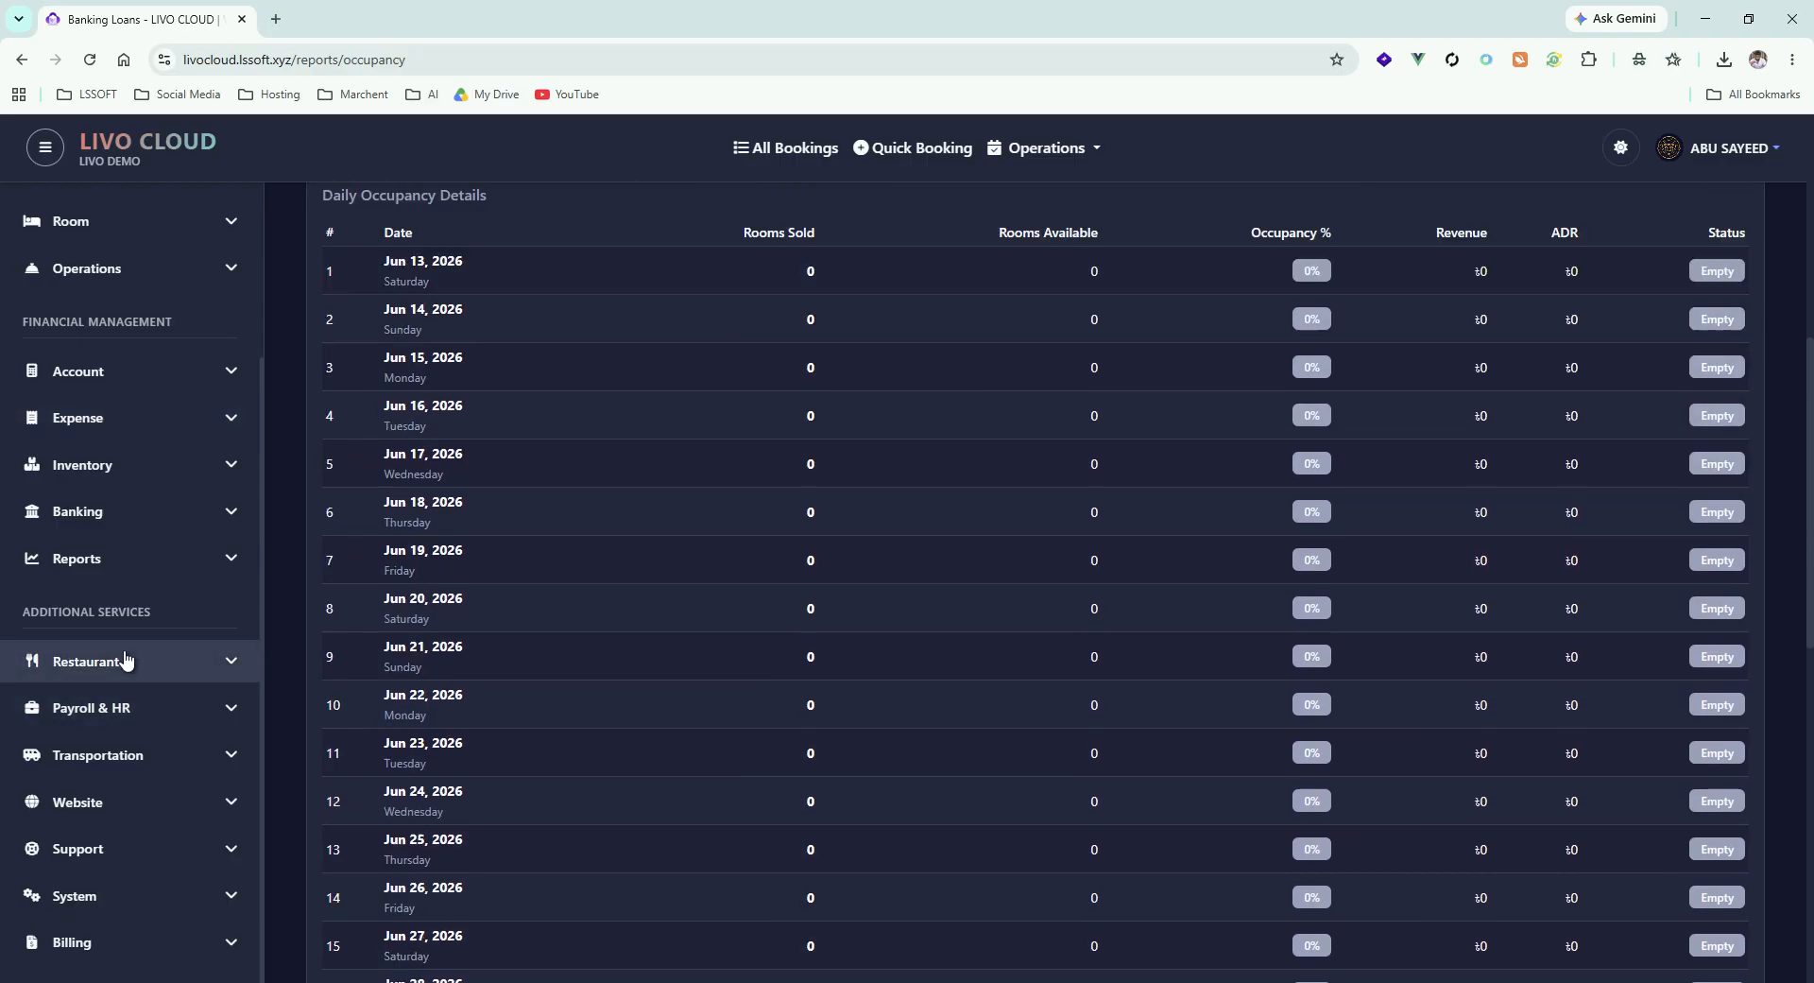
Open the restaurant's Point of Sale page at its list of menu items
{"action": "left_click", "coordinate": [202, 671]}
{"action": "scroll", "coordinate": [202, 677], "scroll_direction": "down", "scroll_amount": 2}
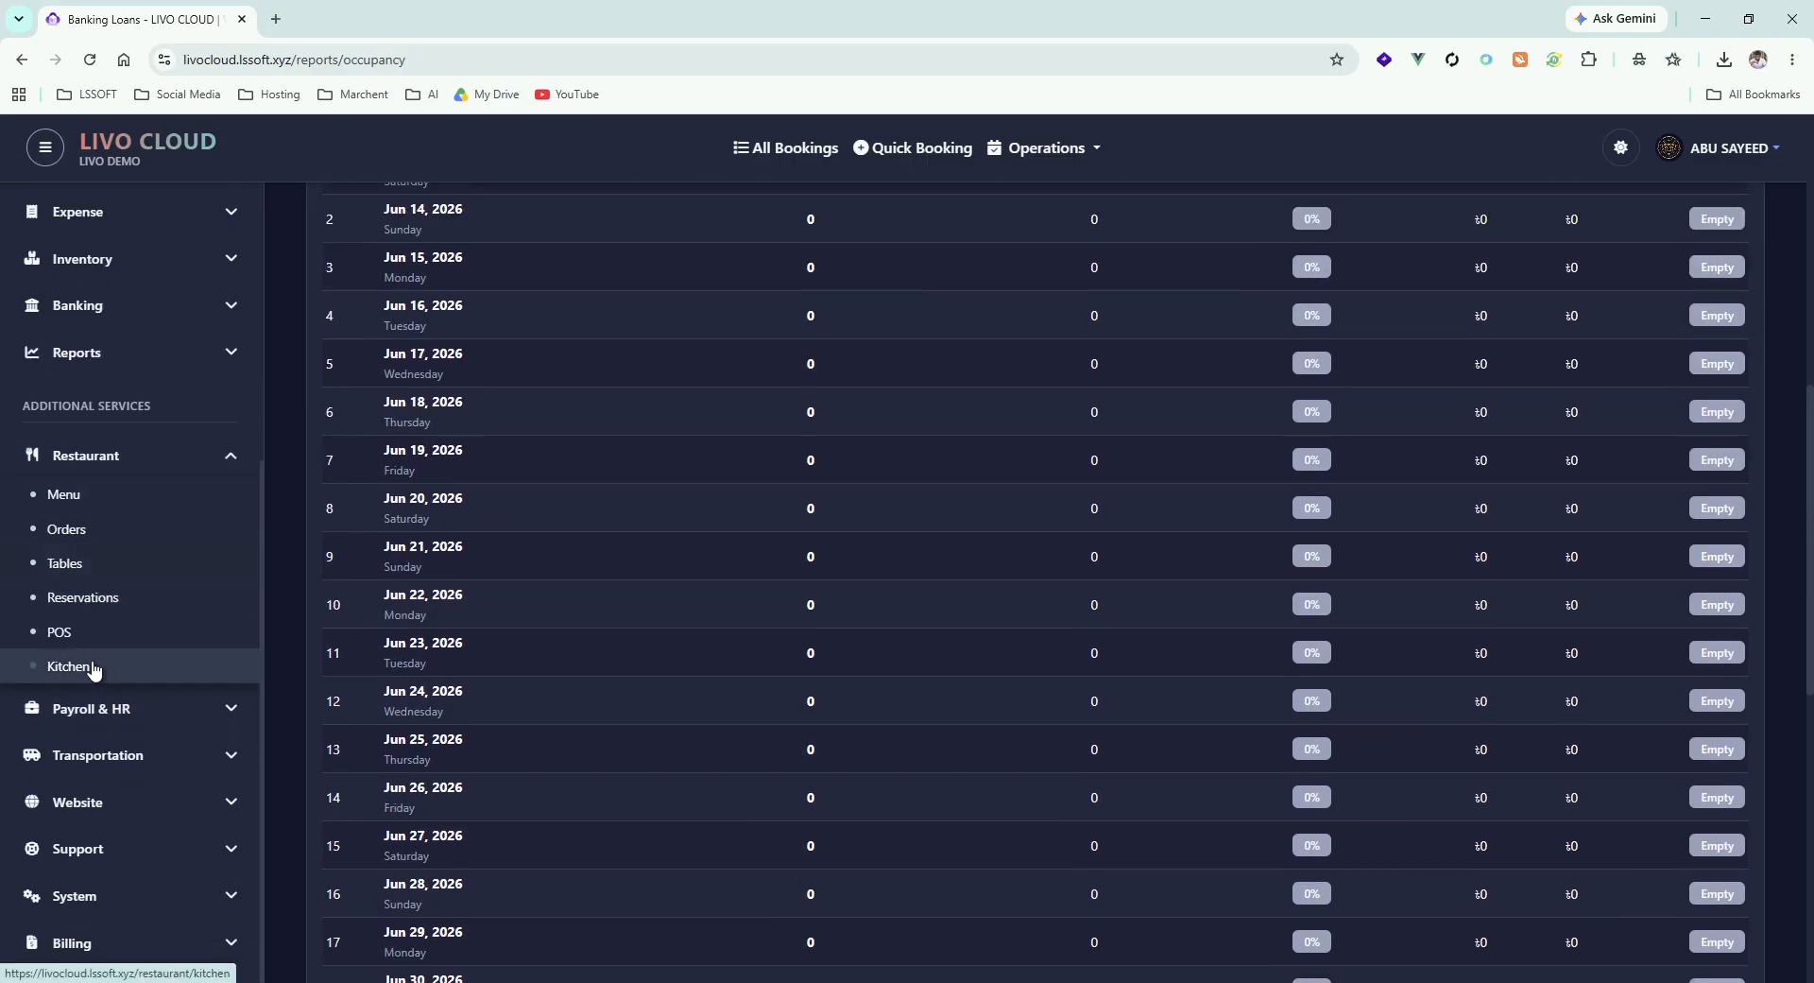
{"action": "left_click", "coordinate": [123, 633]}
{"action": "scroll", "coordinate": [635, 370], "scroll_direction": "down", "scroll_amount": 5}
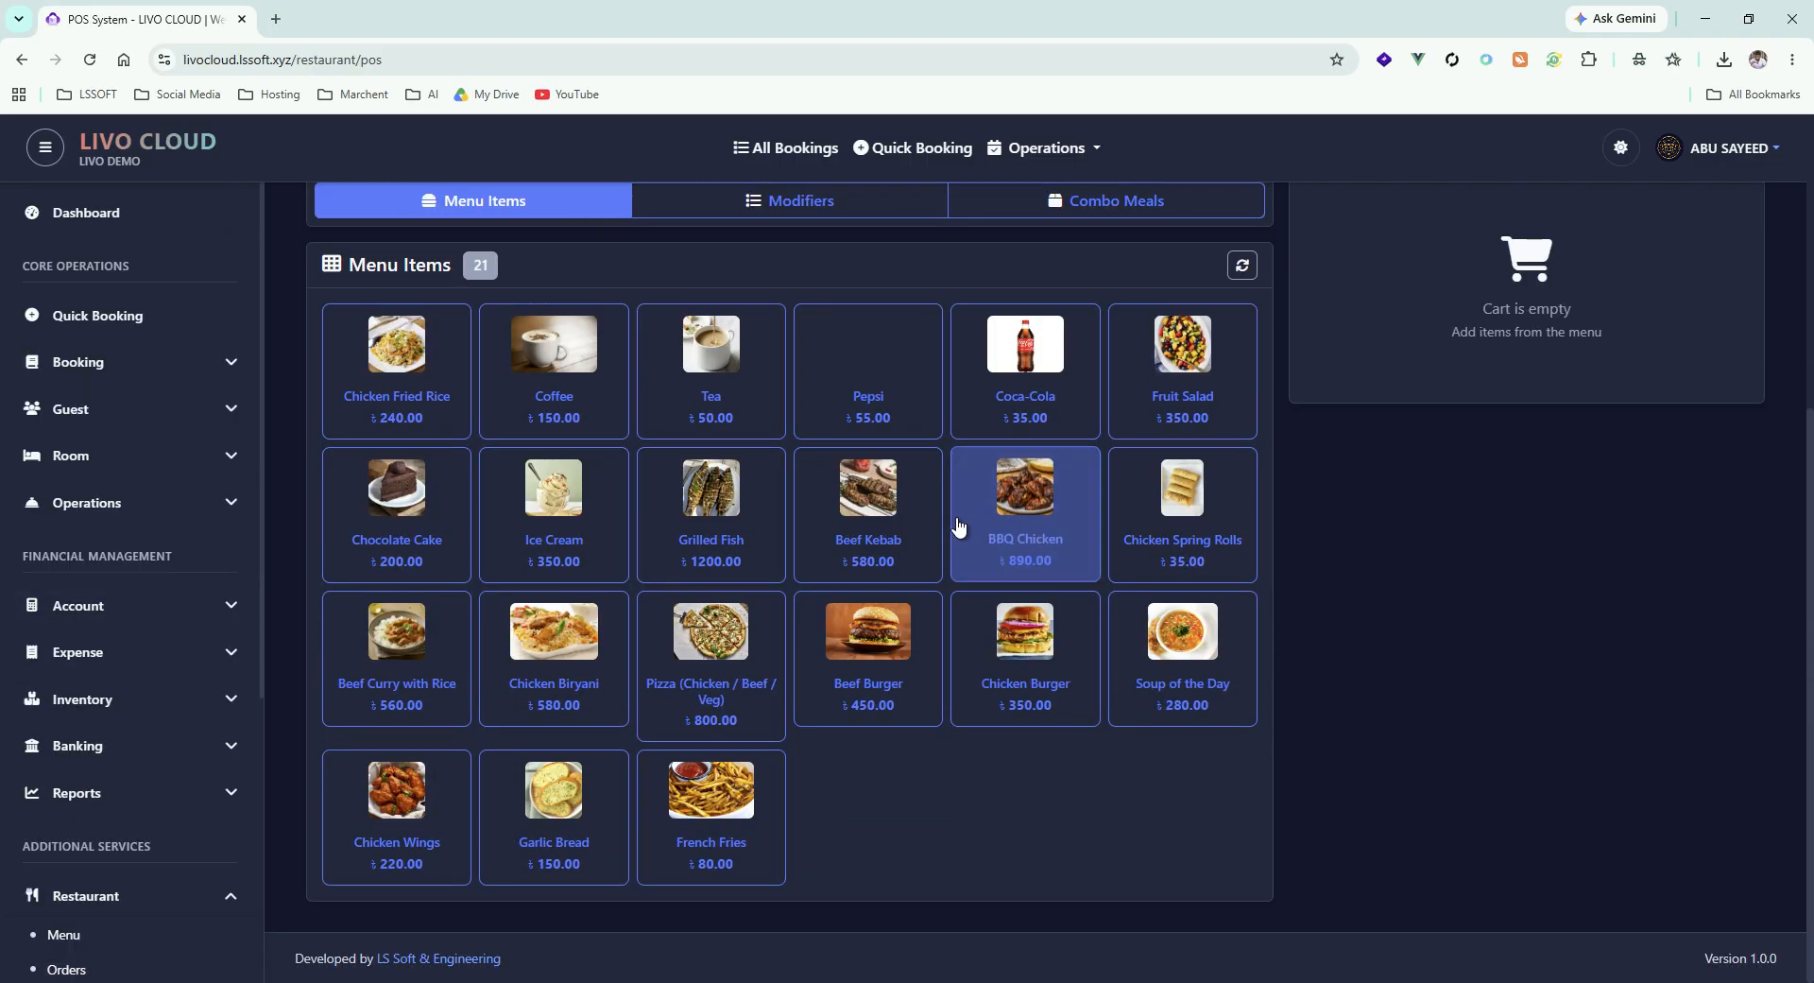
Add Pizza (Chicken / Beef / Veg), Chicken Biryani, Beef Burger, Chicken Burger and Soup of the Day to the cart and review the order
{"action": "left_click", "coordinate": [779, 713]}
{"action": "left_click", "coordinate": [567, 676]}
{"action": "left_click", "coordinate": [865, 695]}
{"action": "left_click", "coordinate": [1025, 662]}
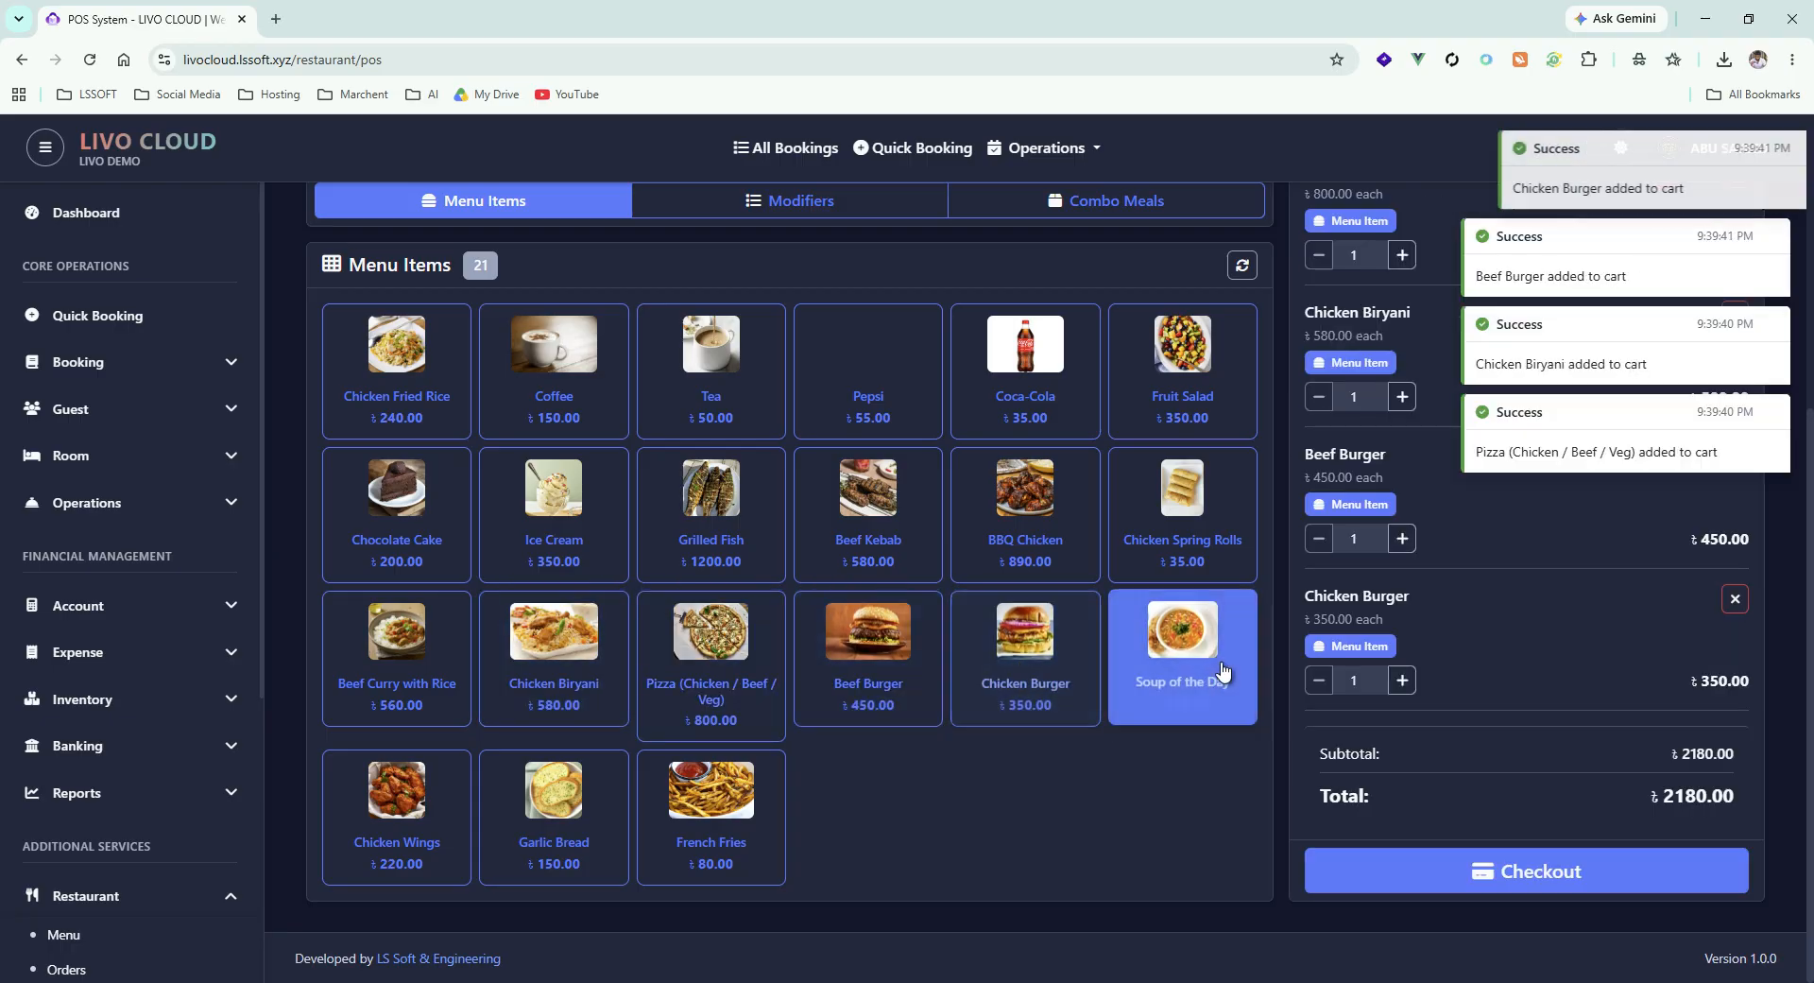
{"action": "left_click", "coordinate": [1223, 671]}
{"action": "scroll", "coordinate": [1432, 586], "scroll_direction": "up", "scroll_amount": 5}
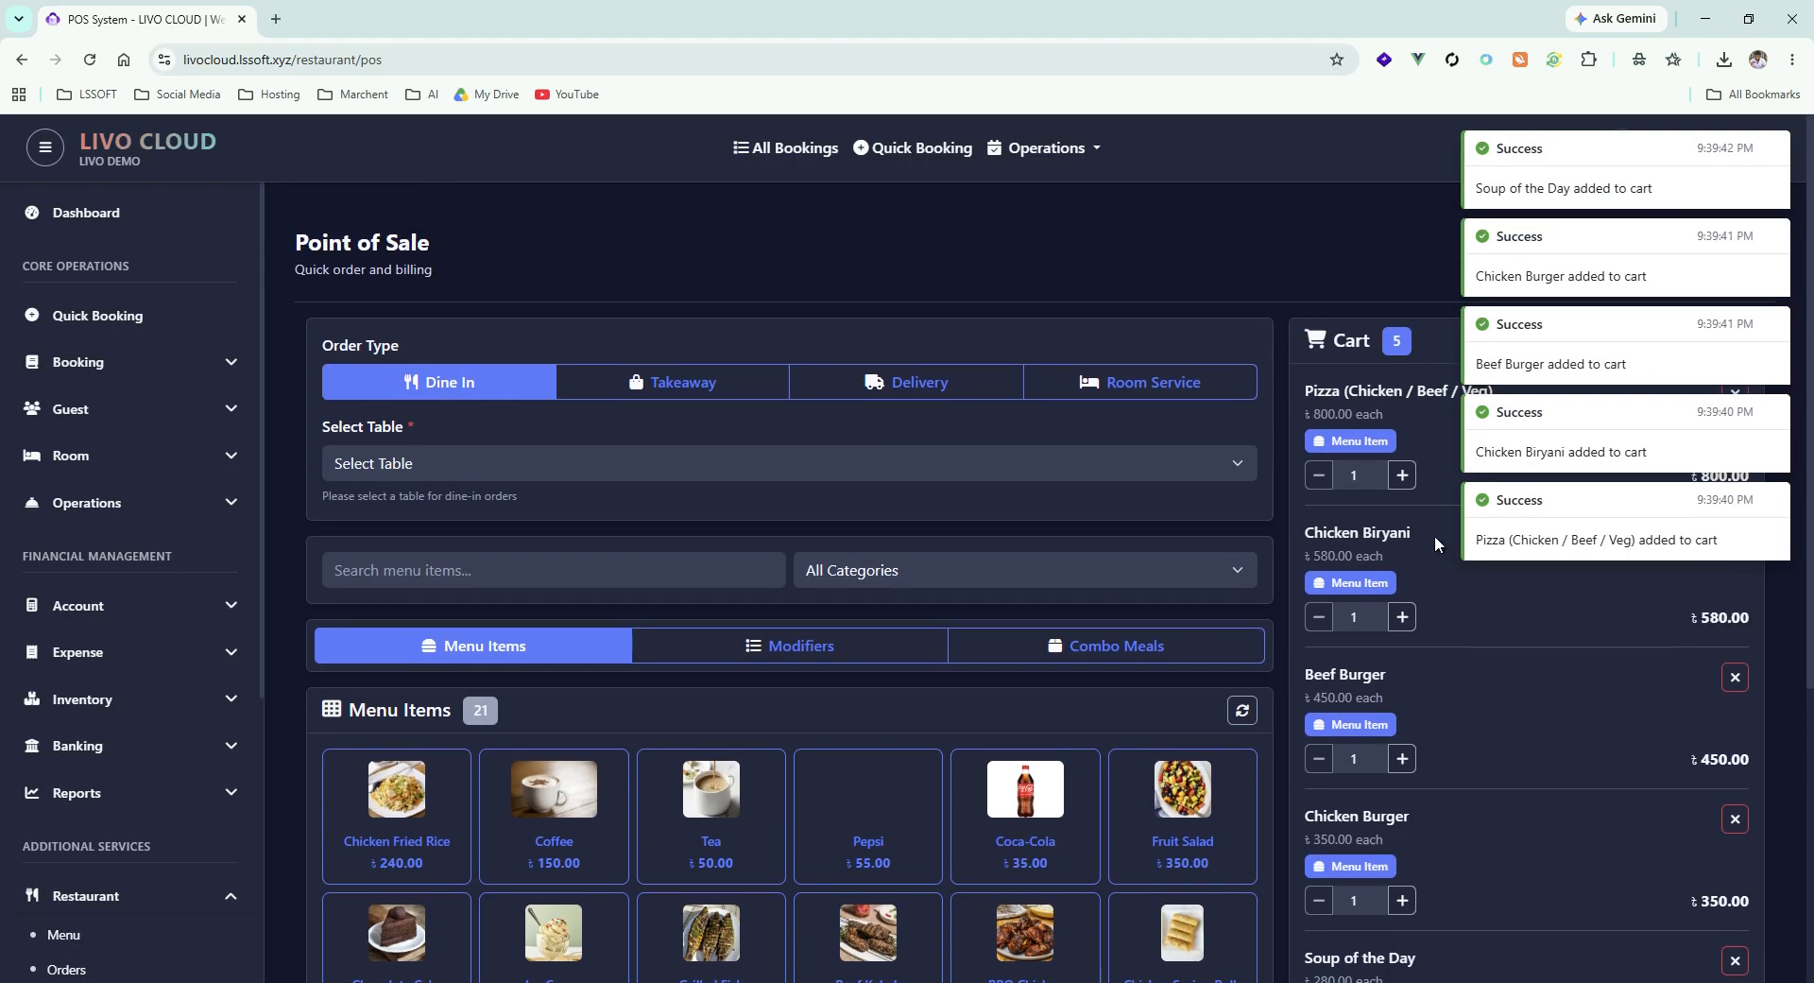
{"action": "scroll", "coordinate": [1435, 544], "scroll_direction": "down", "scroll_amount": 5}
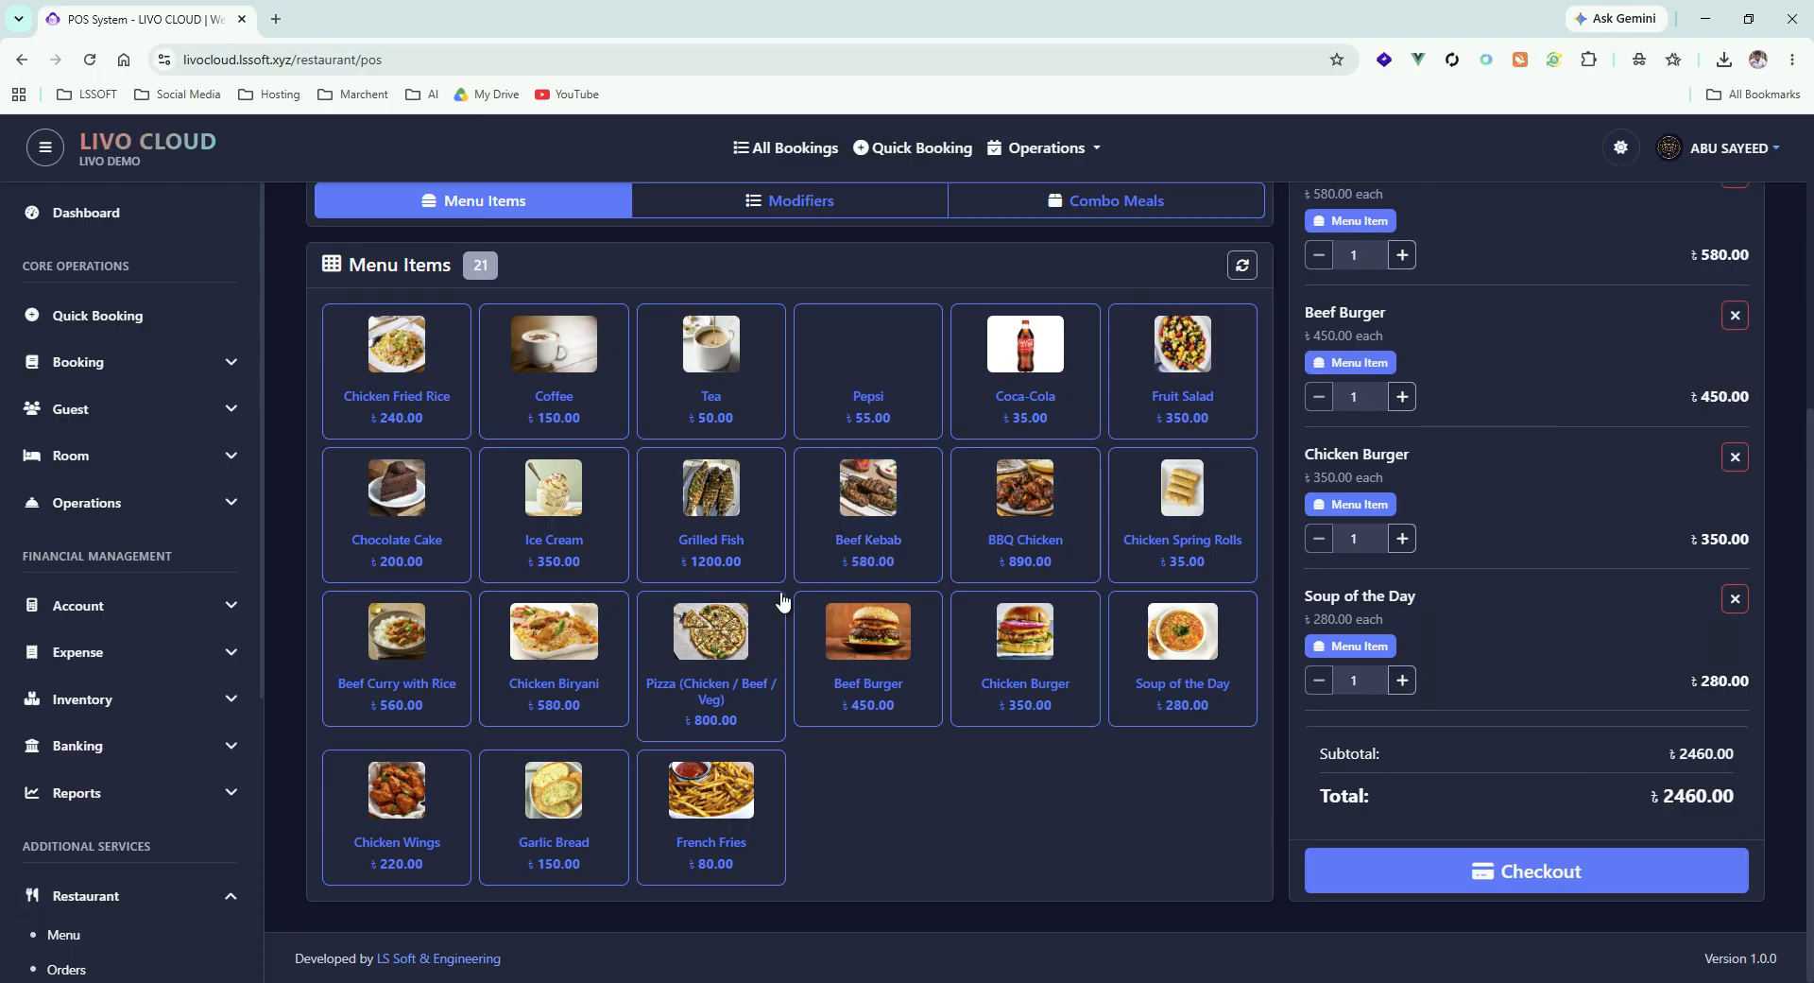
View the Payroll & HR section's Attendance, Payroll and Payslips pages
{"action": "scroll", "coordinate": [203, 690], "scroll_direction": "down", "scroll_amount": 4}
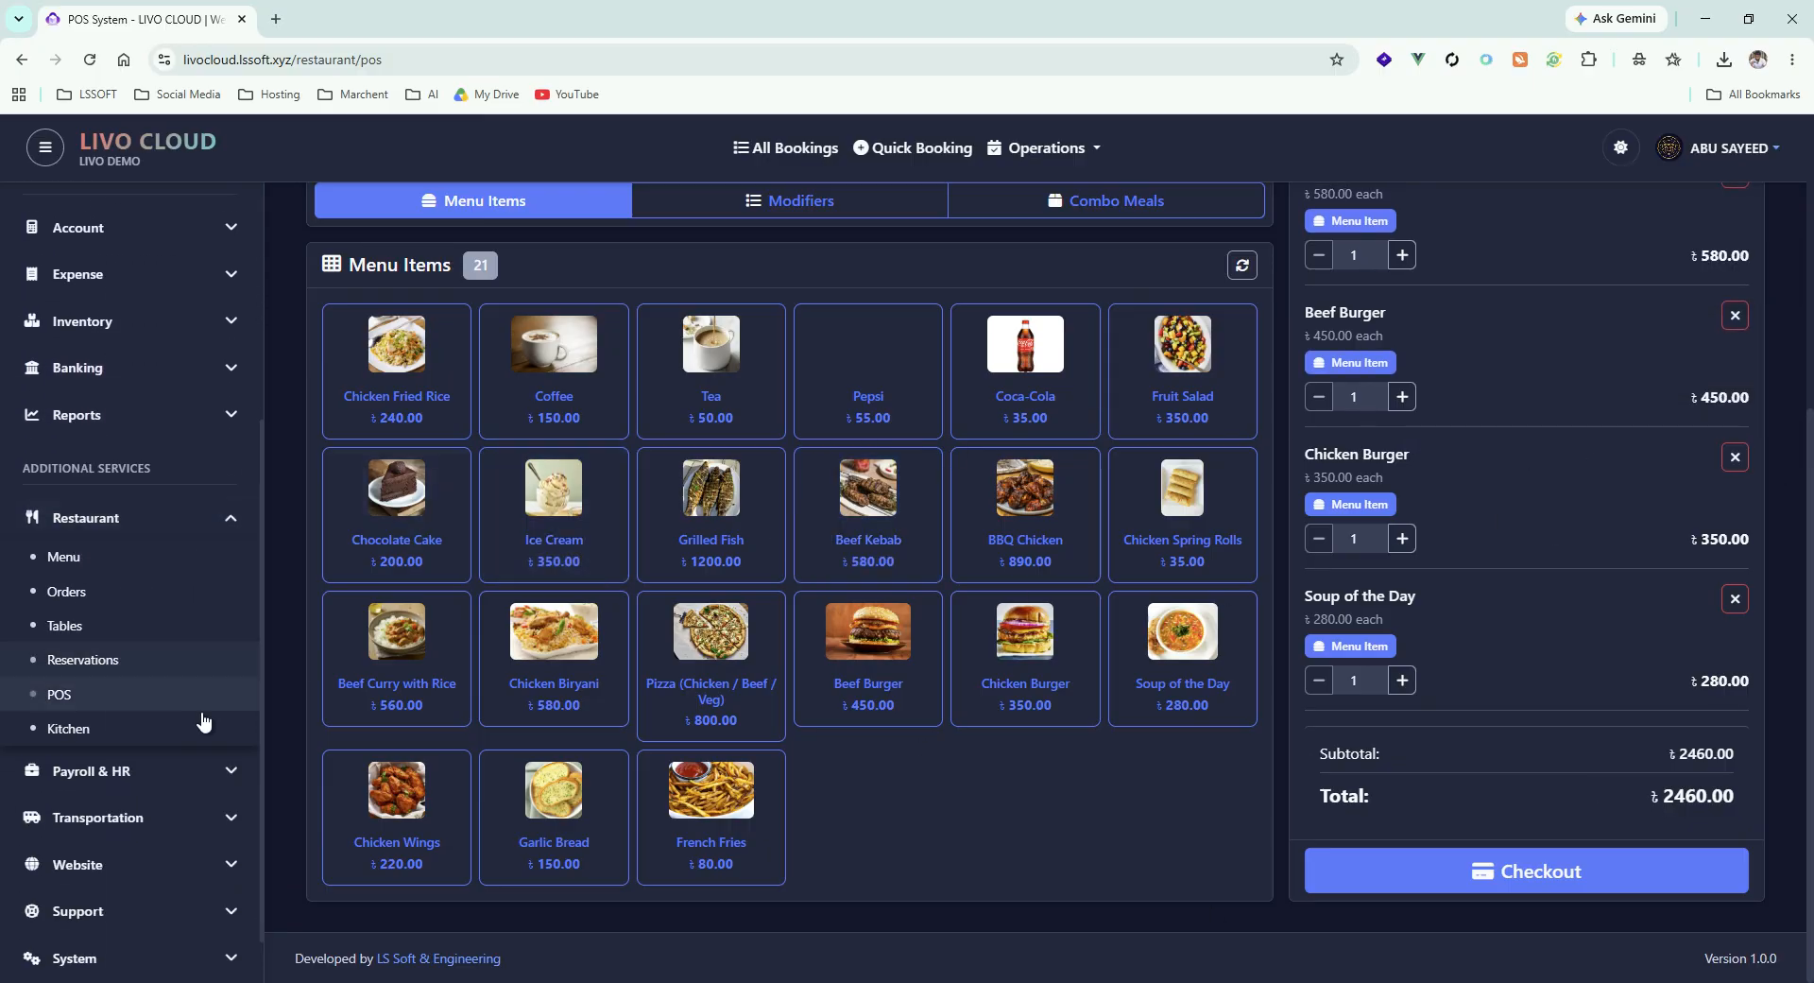
{"action": "left_click", "coordinate": [189, 773]}
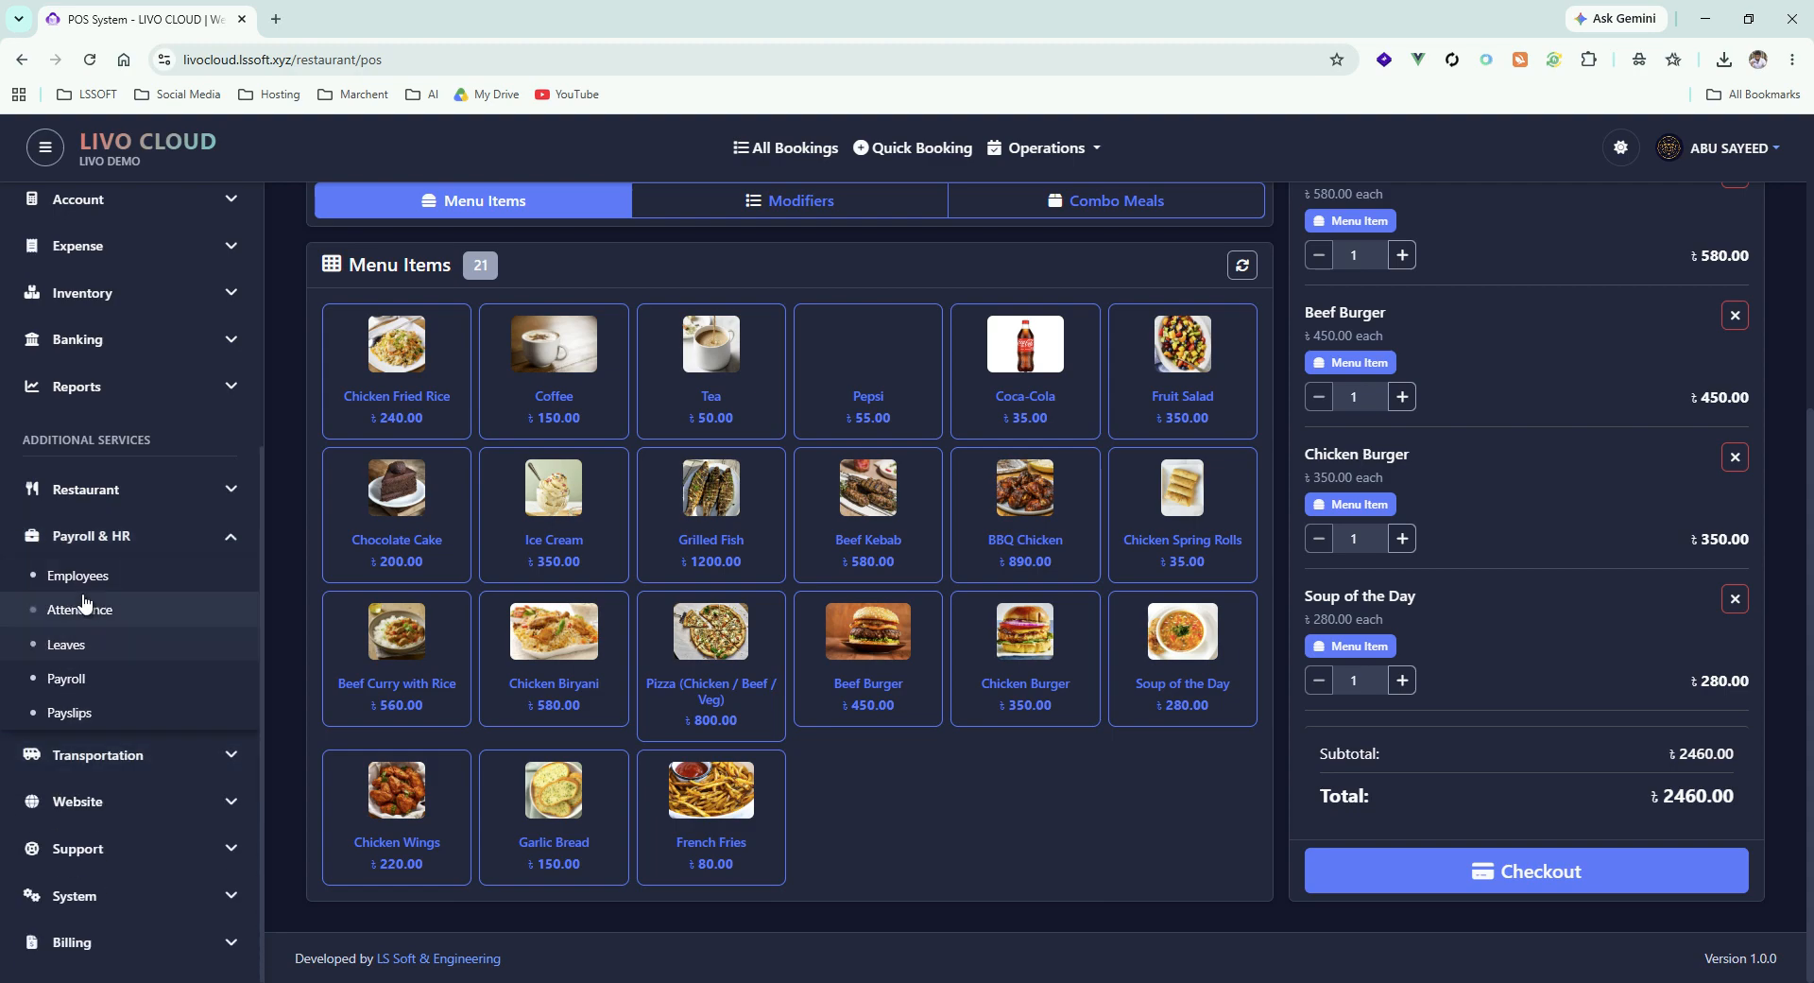
{"action": "left_click", "coordinate": [83, 605]}
{"action": "left_click", "coordinate": [66, 681]}
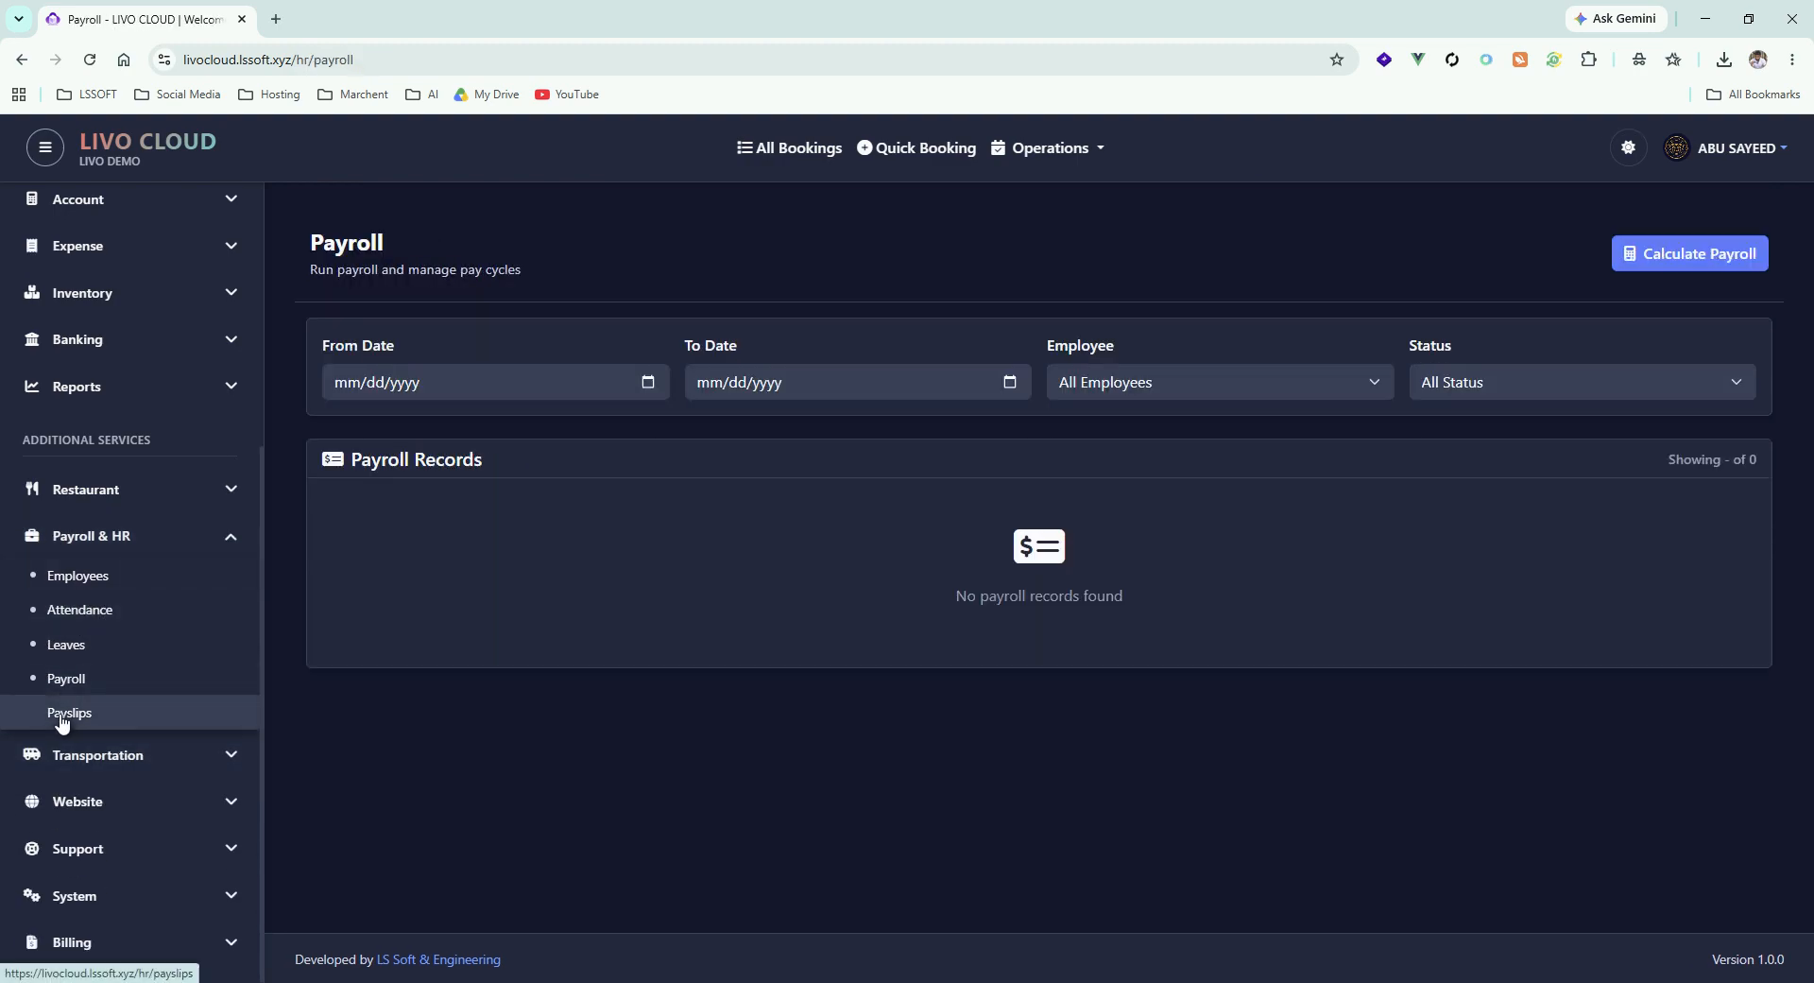
{"action": "left_click", "coordinate": [61, 720]}
View the transportation section's Vehicles page and look over the section's other available pages
{"action": "left_click", "coordinate": [203, 752]}
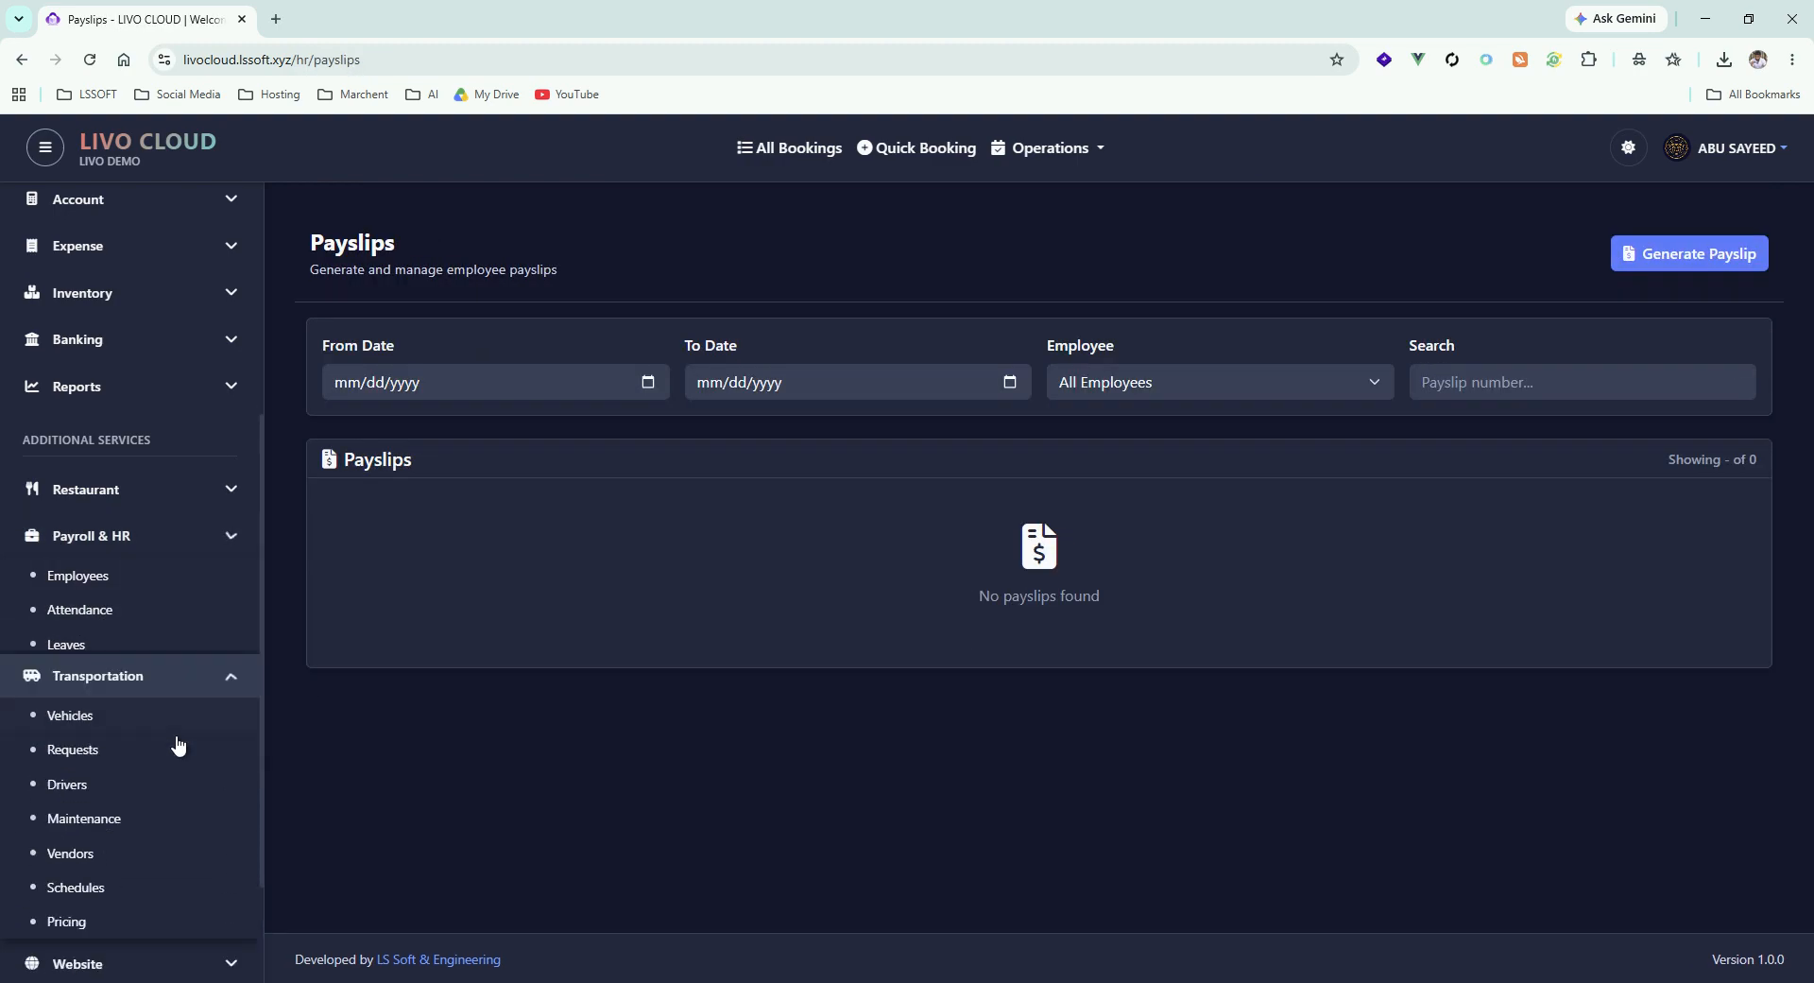
{"action": "left_click", "coordinate": [90, 556]}
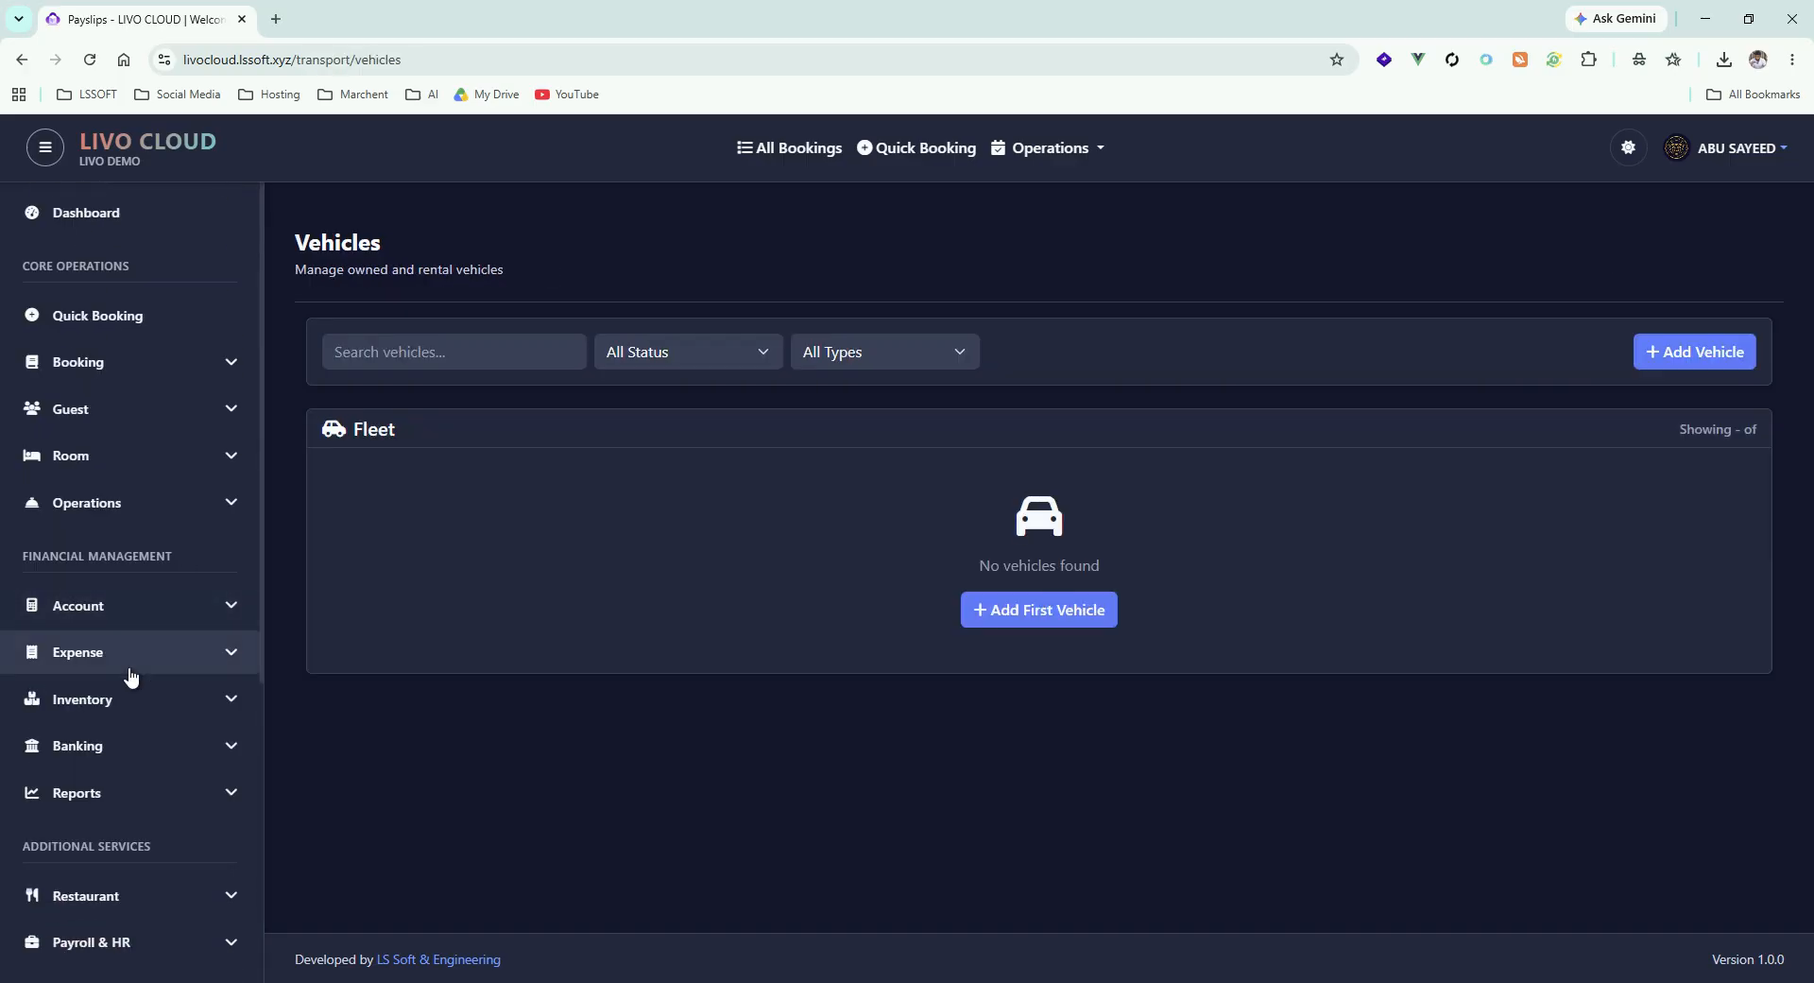
{"action": "scroll", "coordinate": [126, 635], "scroll_direction": "down", "scroll_amount": 3}
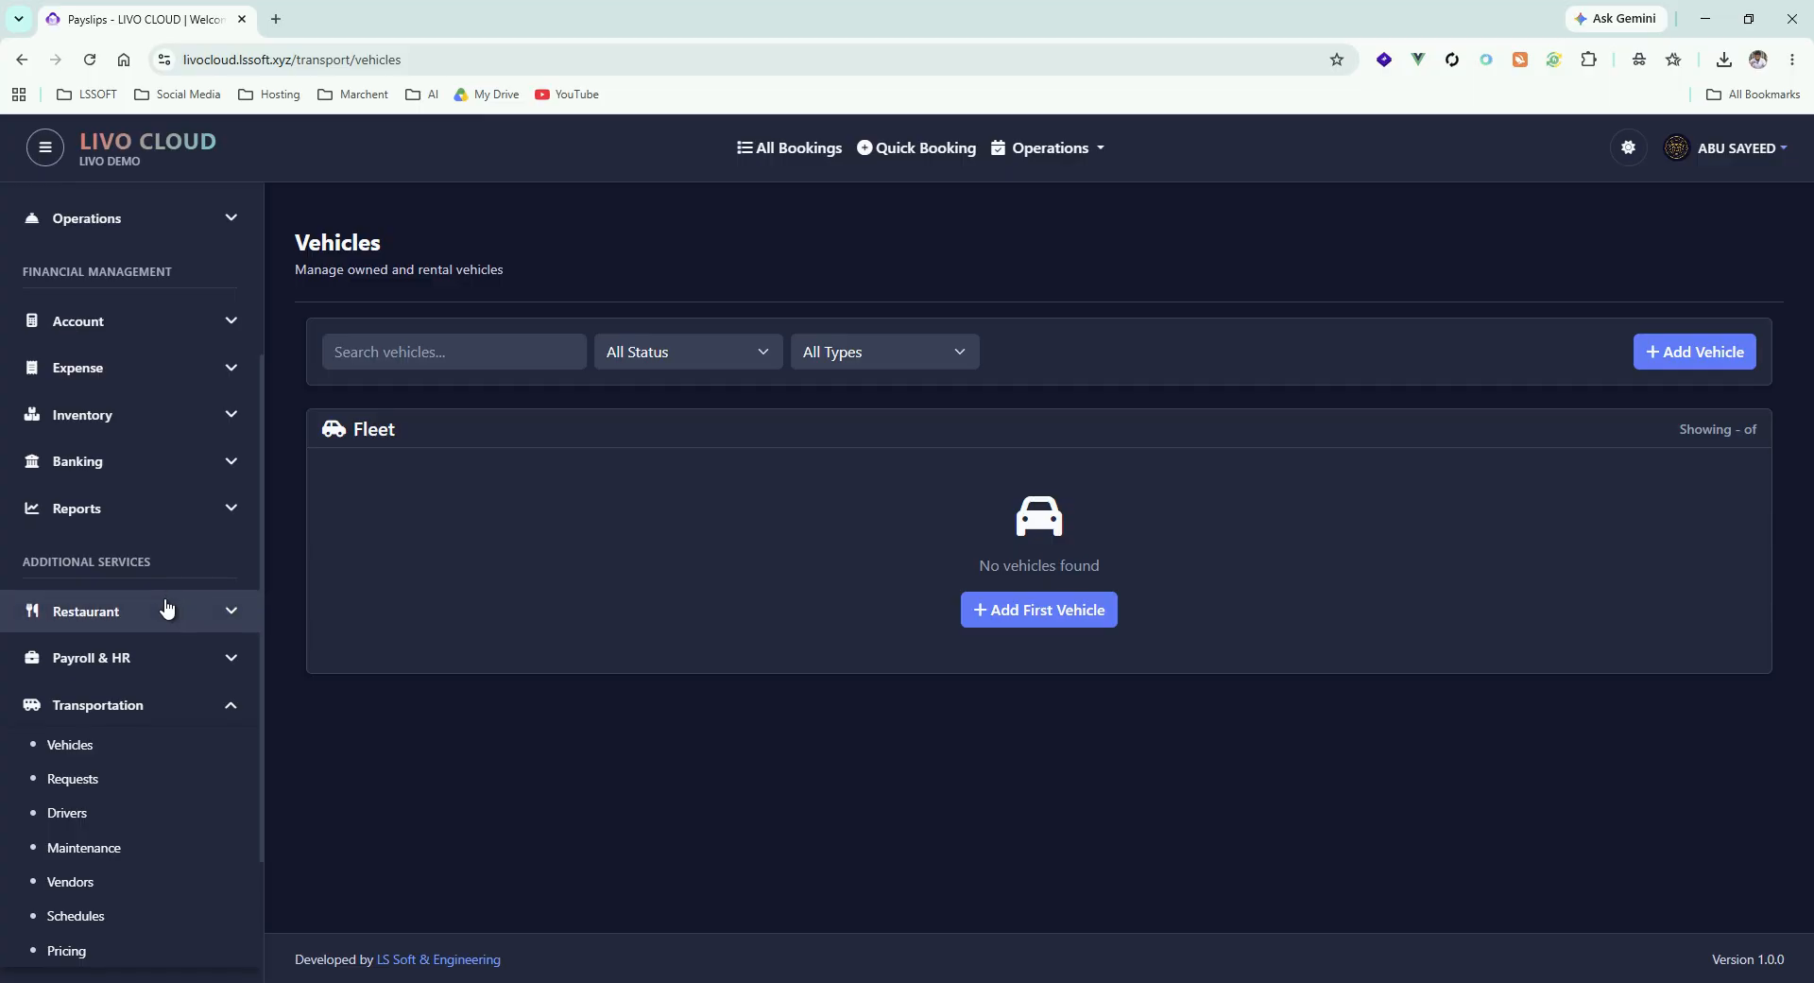
{"action": "scroll", "coordinate": [166, 612], "scroll_direction": "down", "scroll_amount": 2}
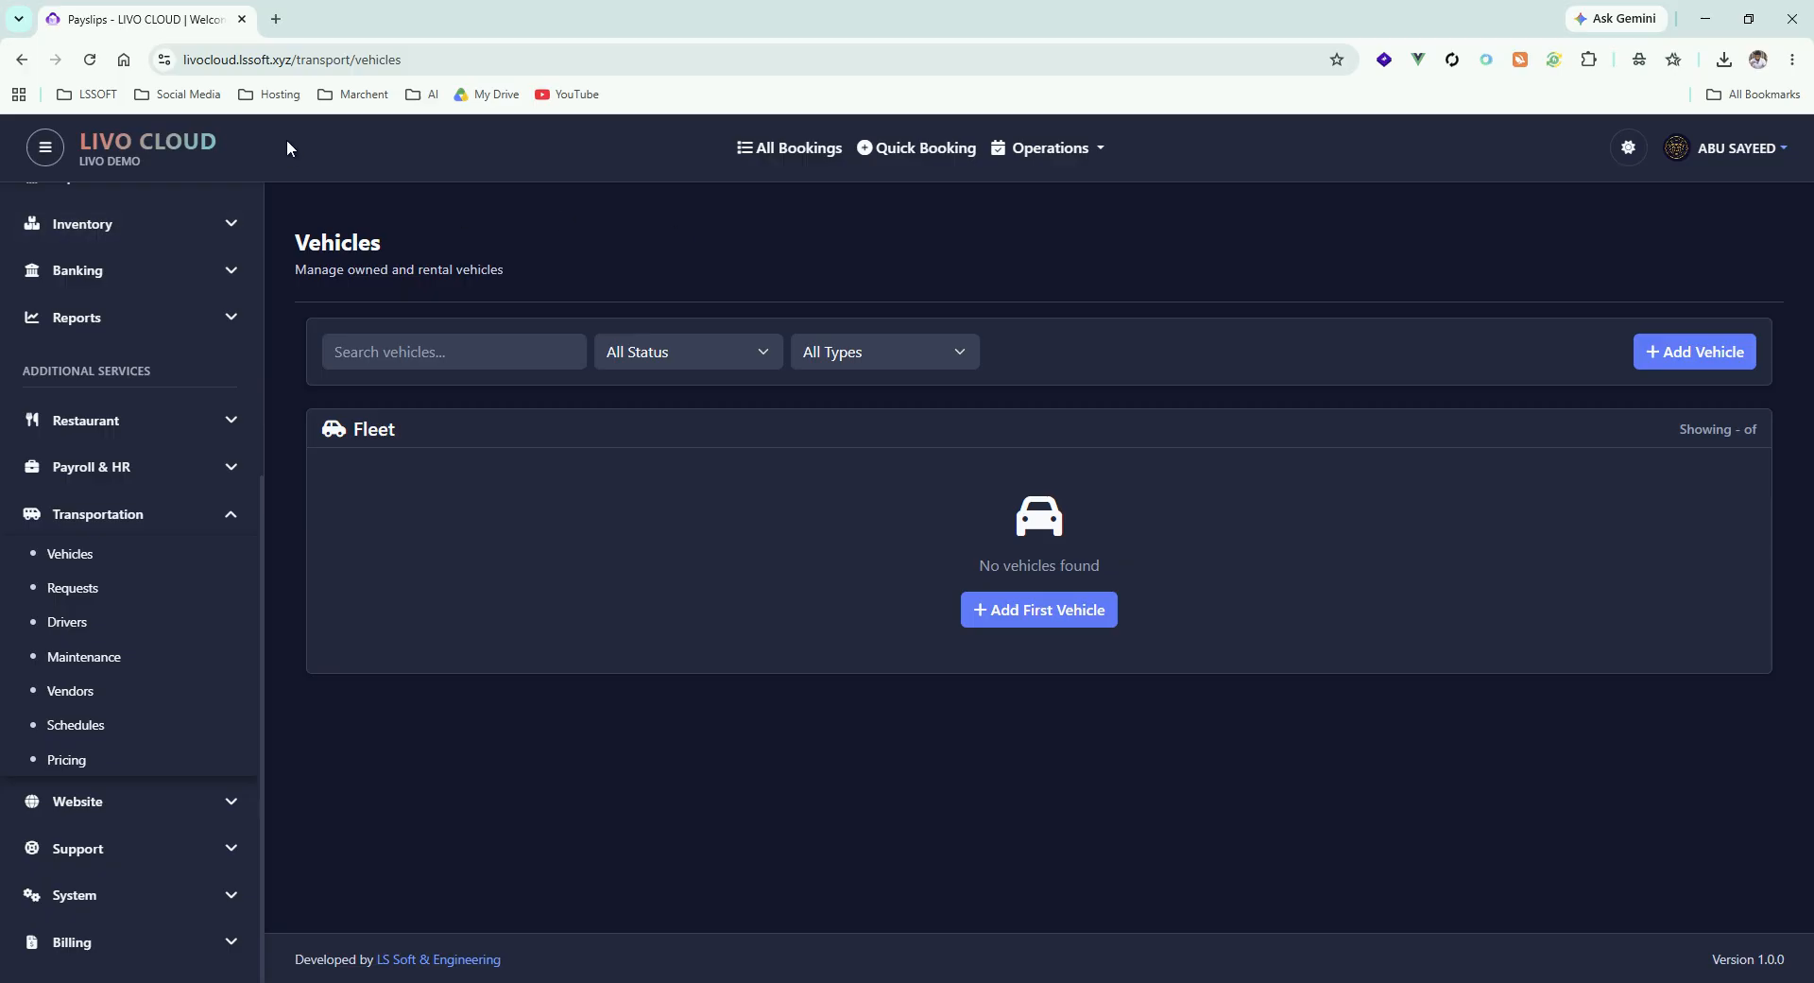
Return to the Dashboard and look through its performance figures, revenue overview, quick actions and today's overview, collapsing the Transportation section
{"action": "left_click", "coordinate": [161, 140]}
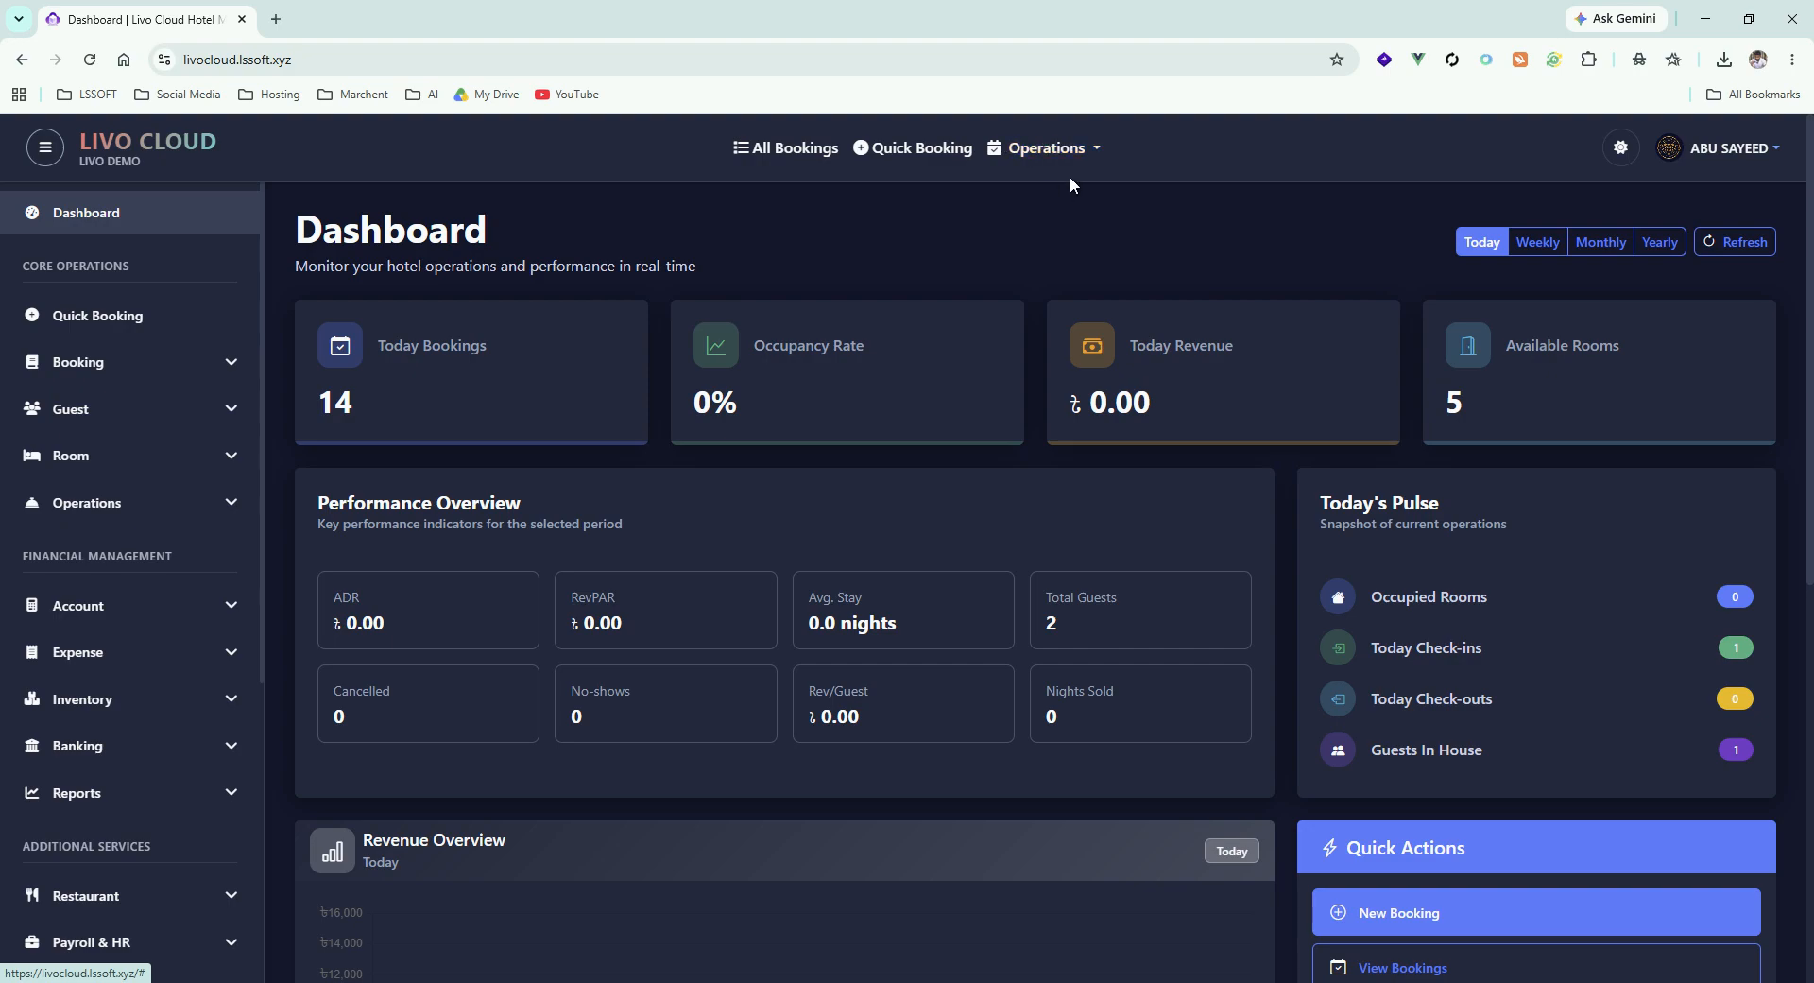
{"action": "scroll", "coordinate": [202, 430], "scroll_direction": "down", "scroll_amount": 5}
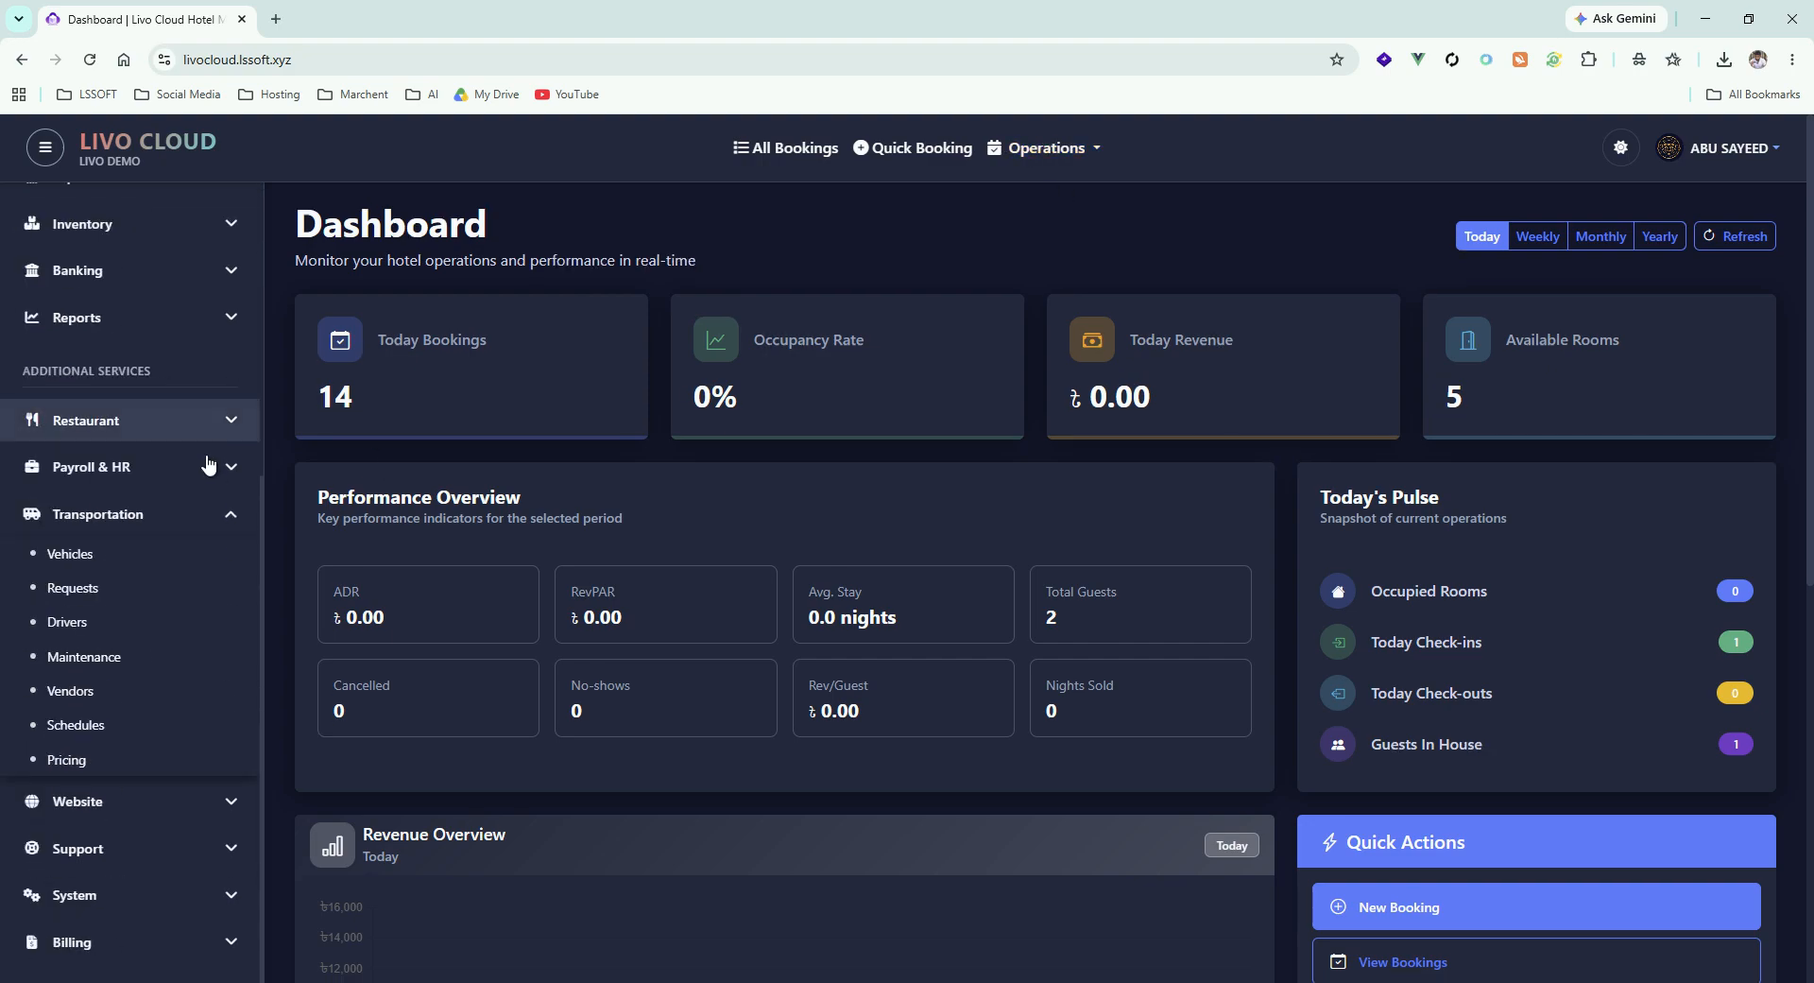
{"action": "scroll", "coordinate": [210, 463], "scroll_direction": "down", "scroll_amount": 6}
{"action": "left_click", "coordinate": [231, 516]}
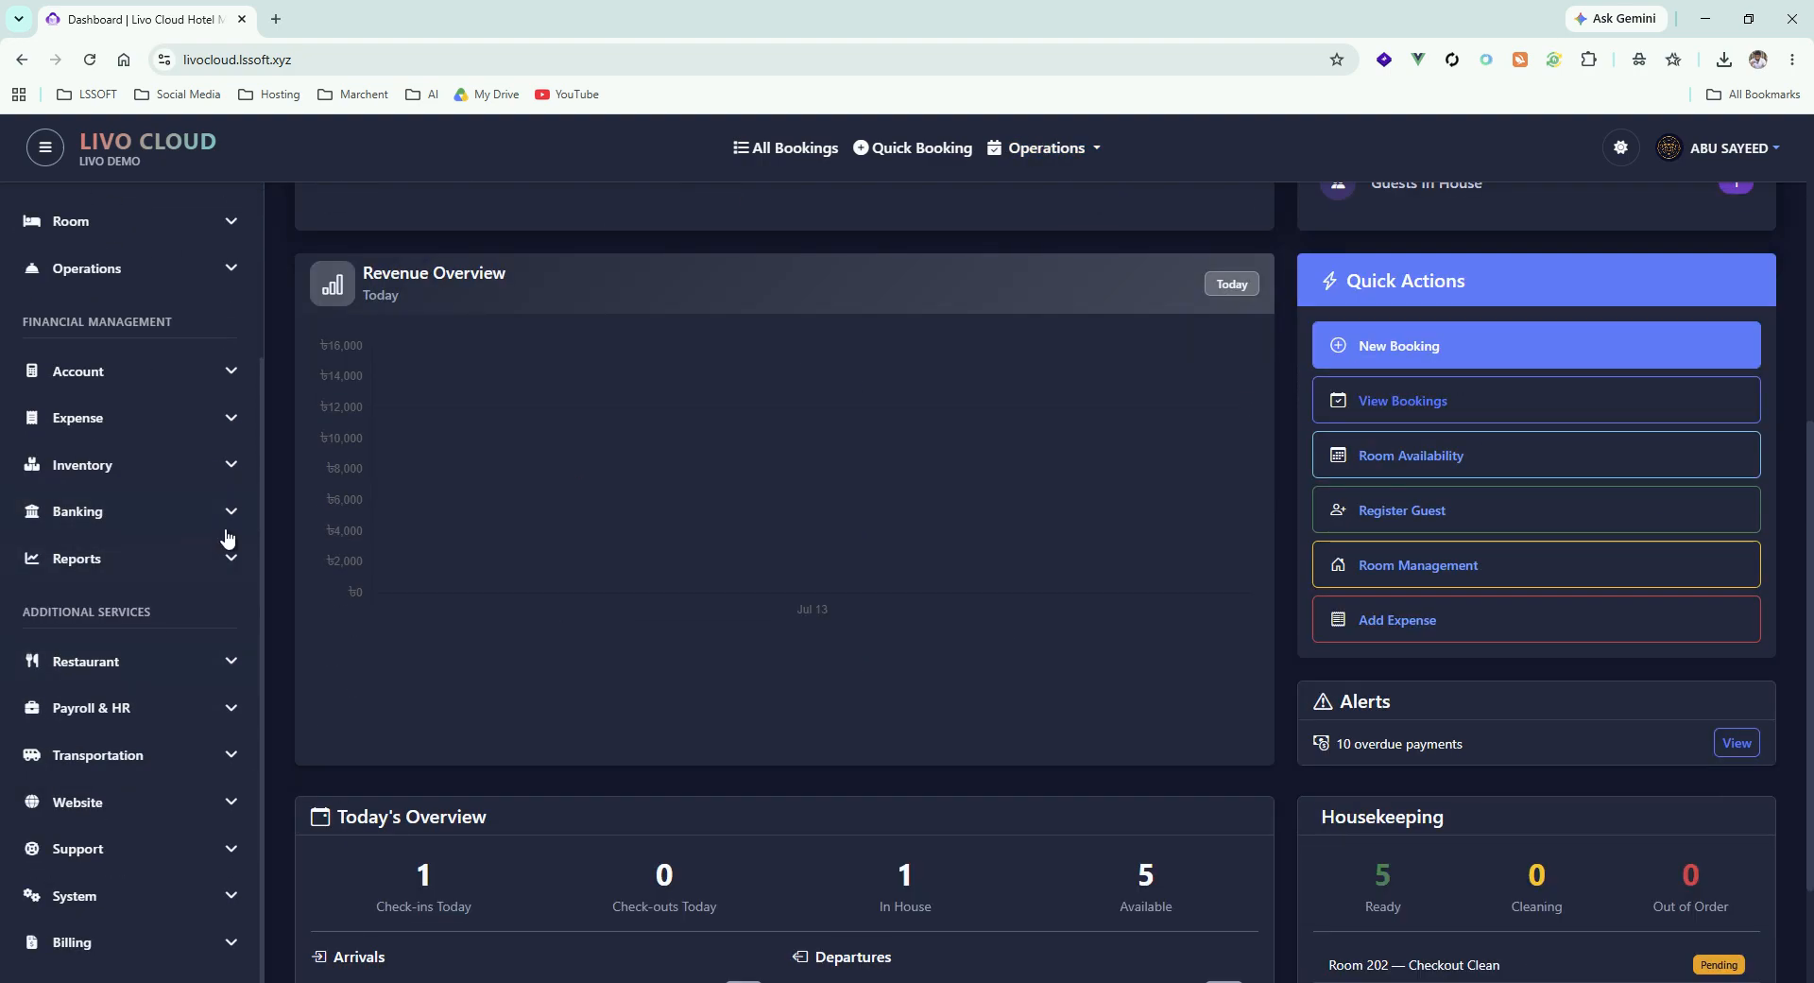
{"action": "scroll", "coordinate": [162, 573], "scroll_direction": "down", "scroll_amount": 3}
{"action": "scroll", "coordinate": [160, 574], "scroll_direction": "up", "scroll_amount": 10}
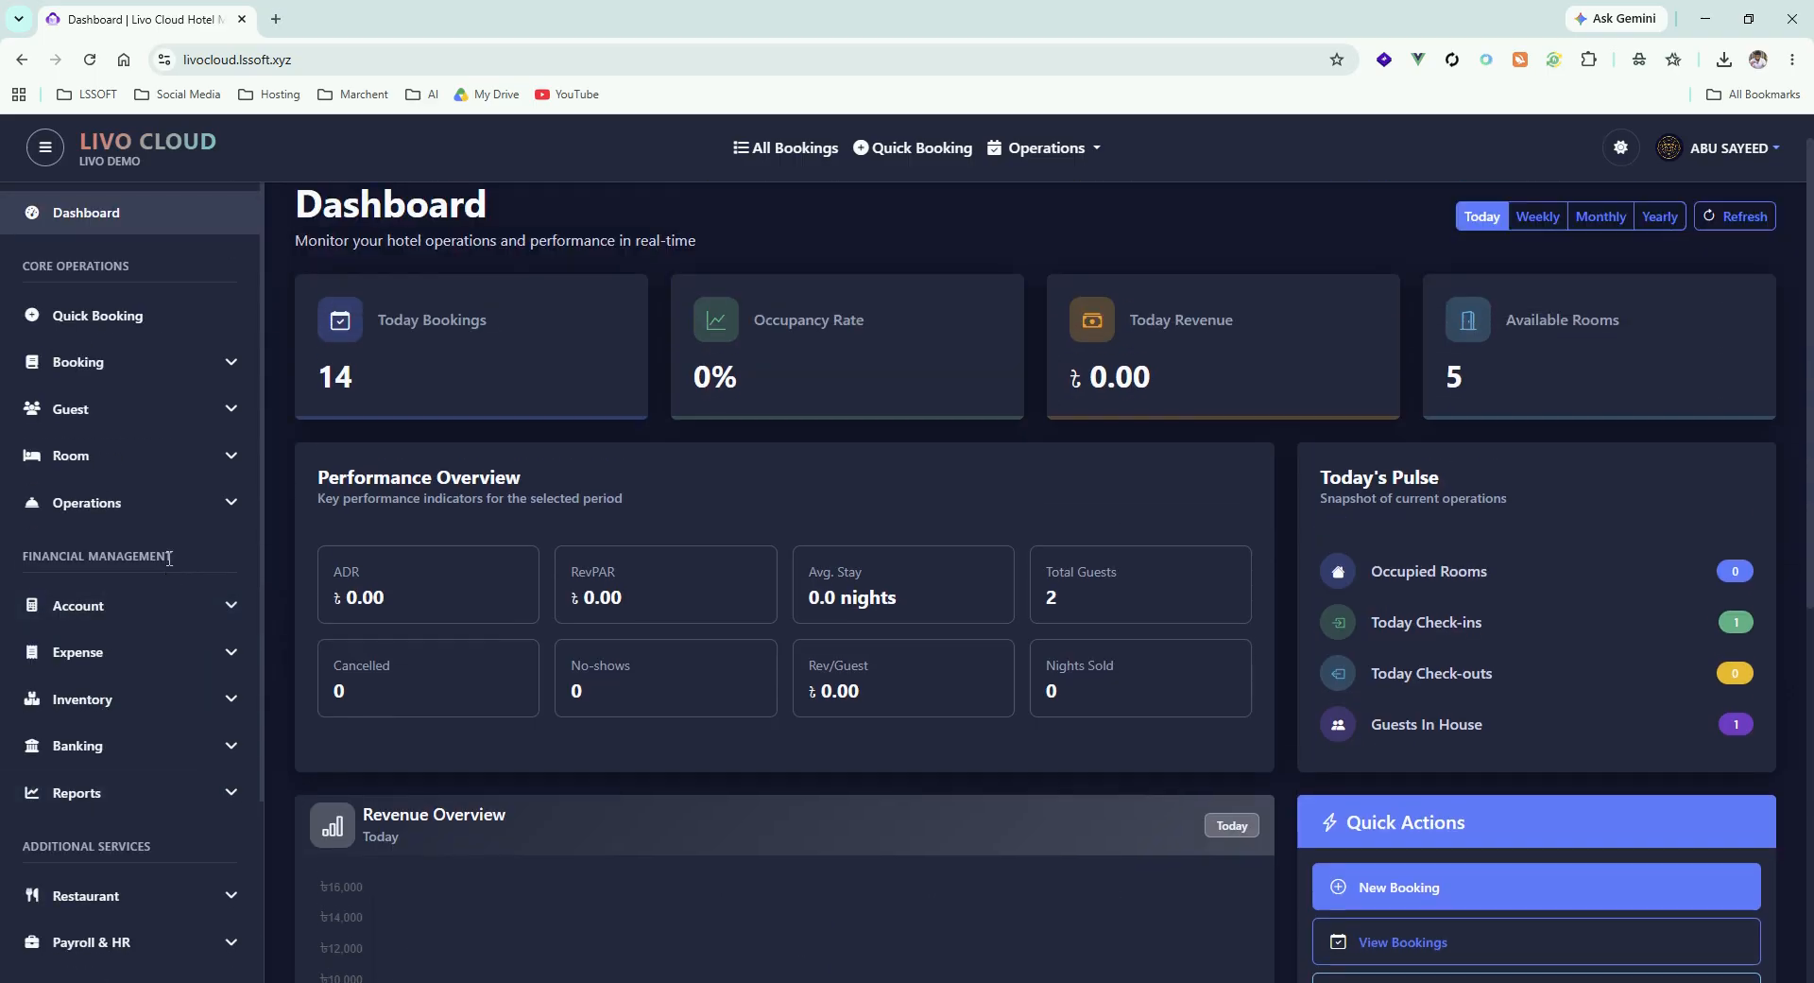